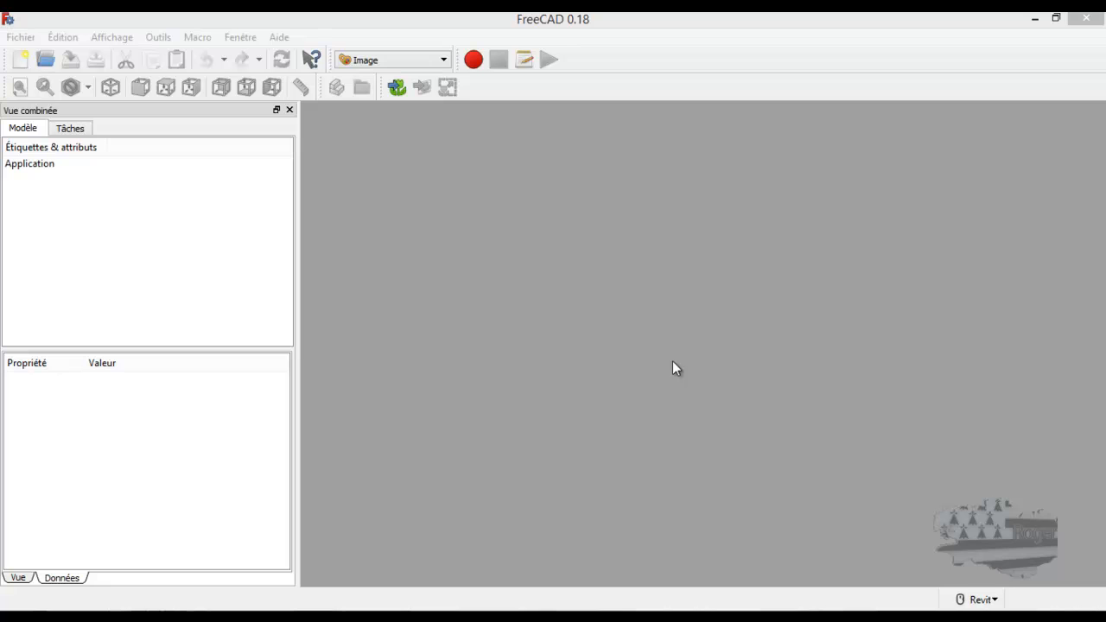
Switch to the Part Design workbench and create a new document containing a body
{"action": "left_click", "coordinate": [436, 60]}
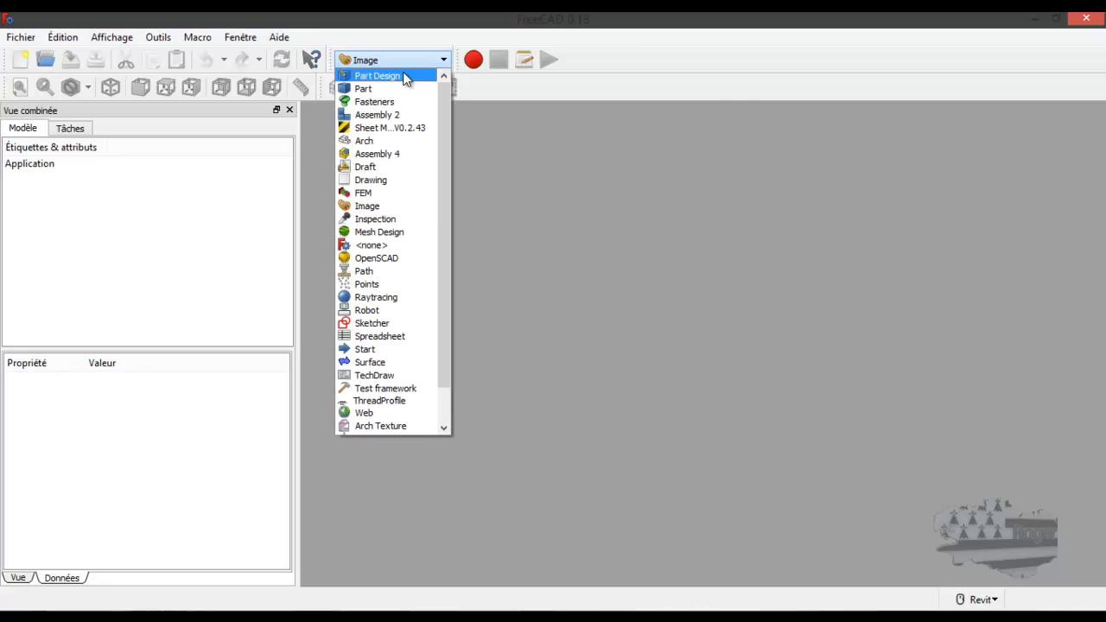
{"action": "left_click", "coordinate": [378, 76]}
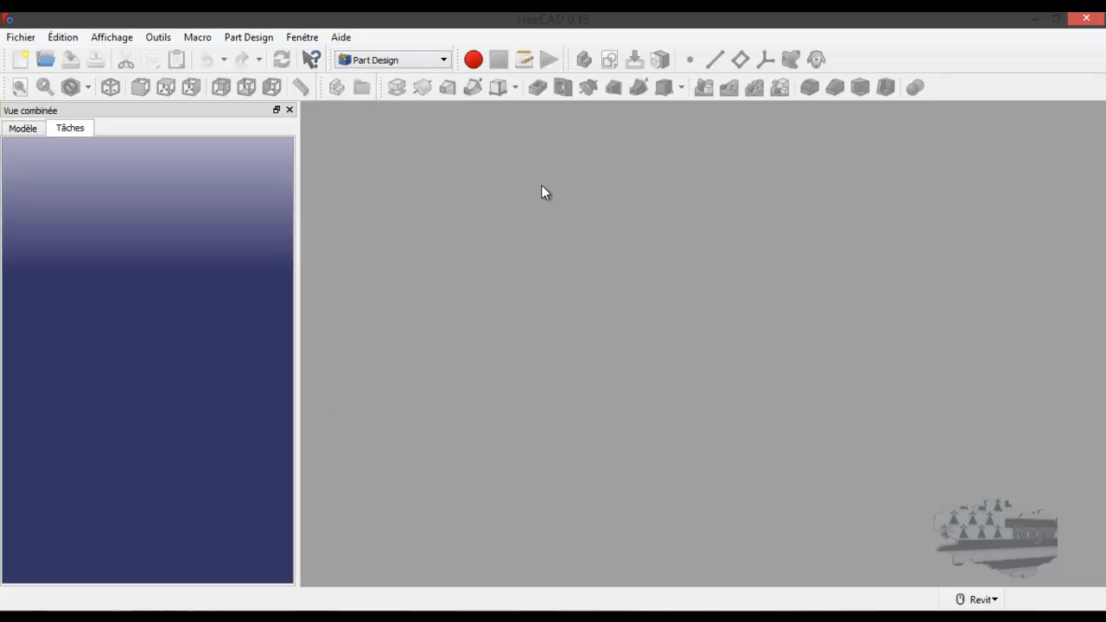
{"action": "left_click", "coordinate": [20, 61]}
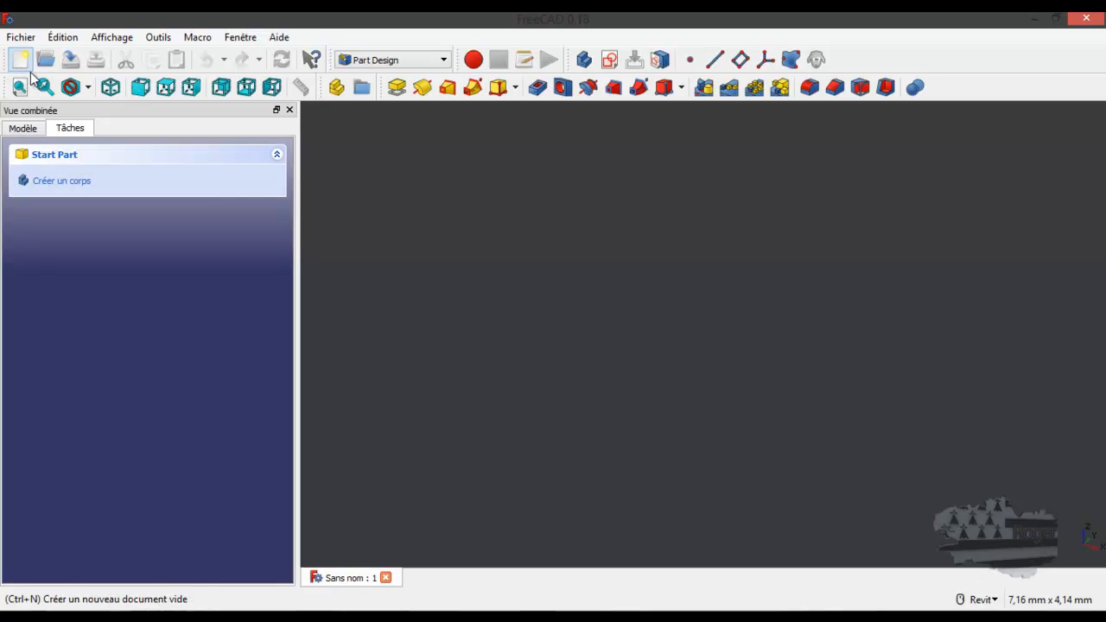
{"action": "left_click", "coordinate": [55, 181]}
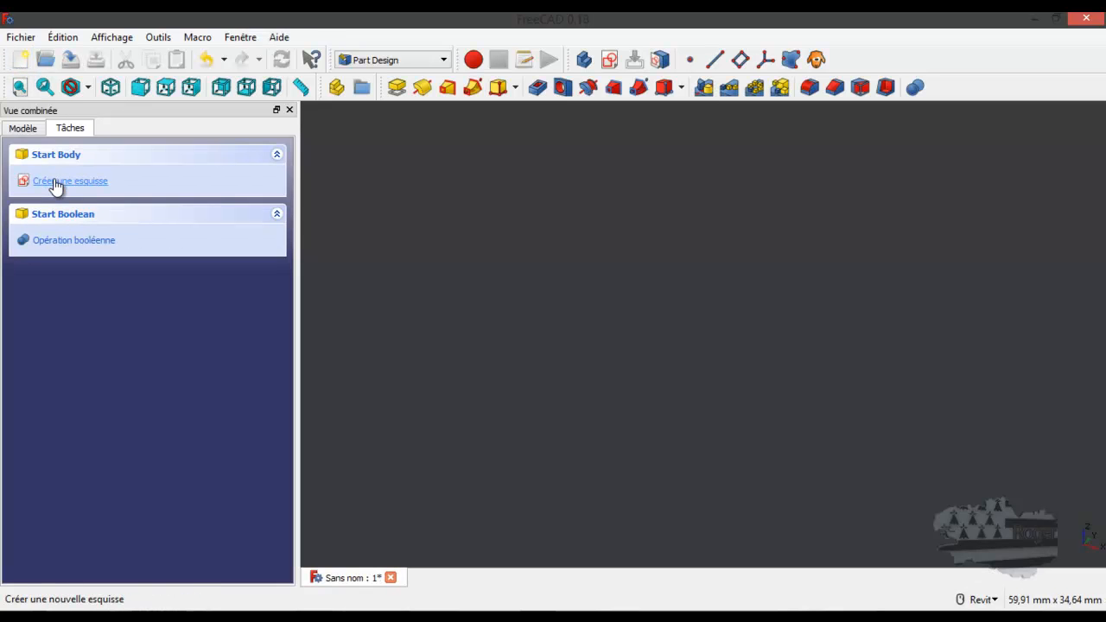
Create a new sketch on the body's XY plane
{"action": "left_click", "coordinate": [54, 181]}
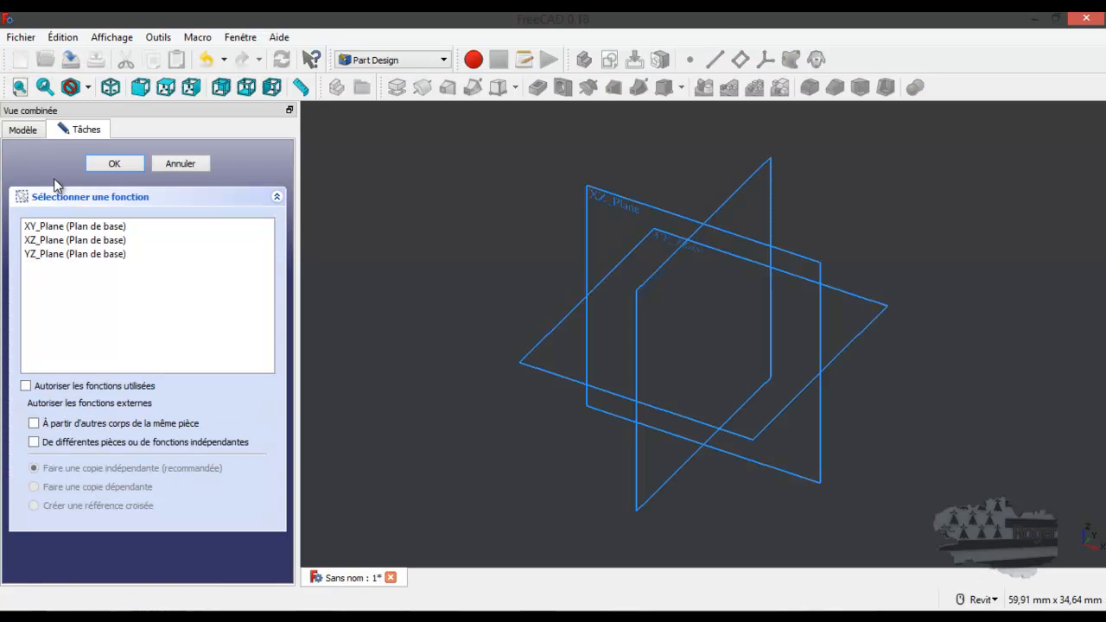
{"action": "left_click", "coordinate": [657, 235]}
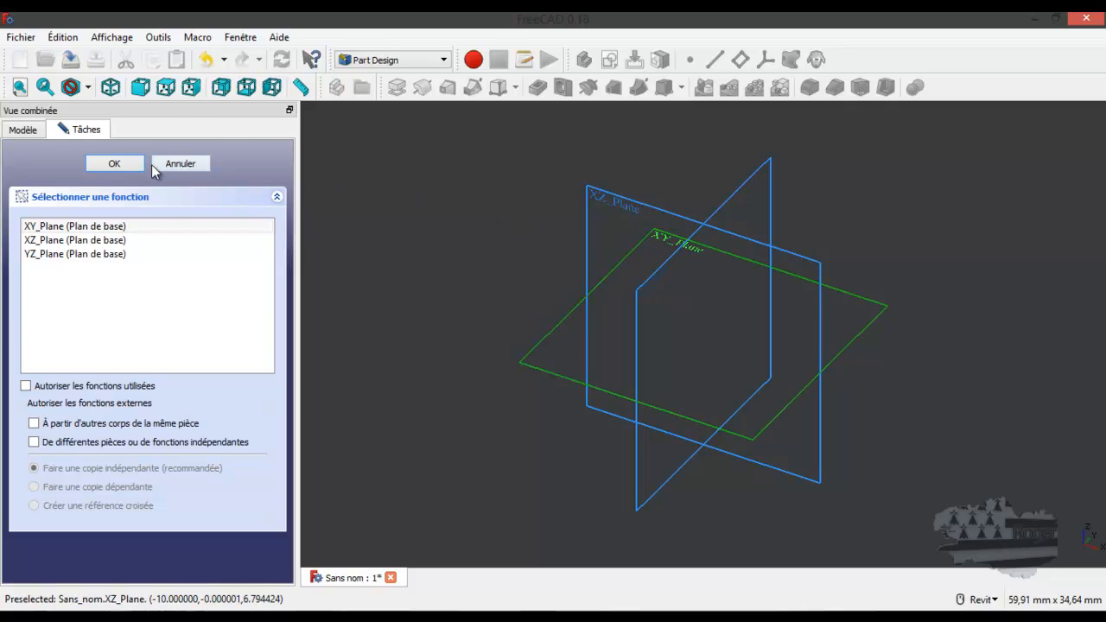
{"action": "left_click", "coordinate": [108, 166]}
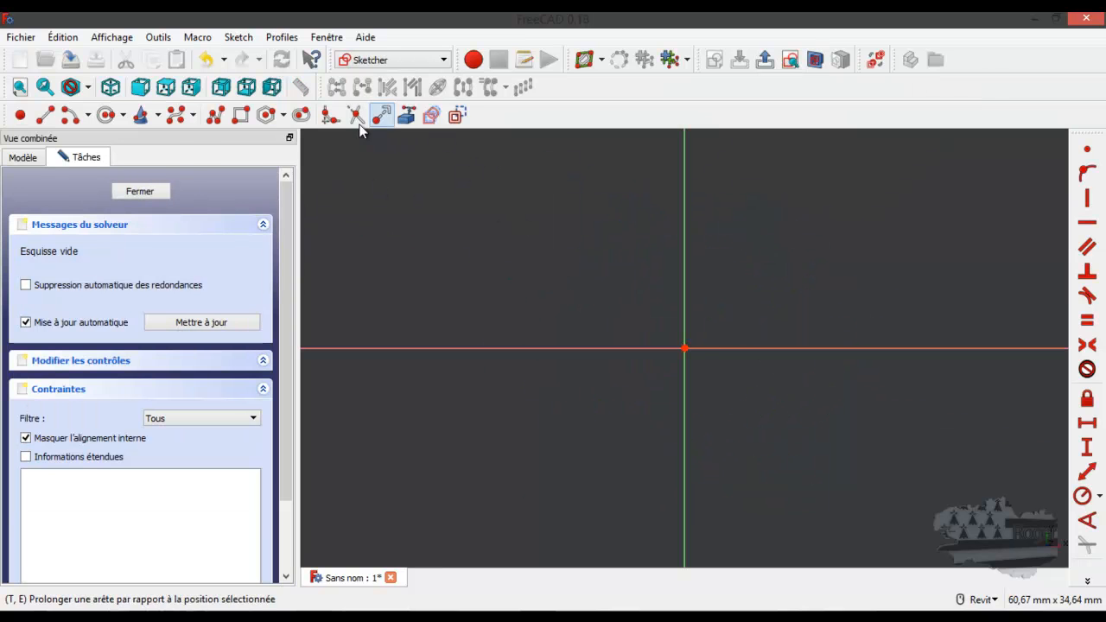
Draw a rectangle about 23 by 17 mm around the origin and make two opposite corners symmetric about the origin
{"action": "left_click", "coordinate": [241, 115]}
{"action": "left_click", "coordinate": [561, 261]}
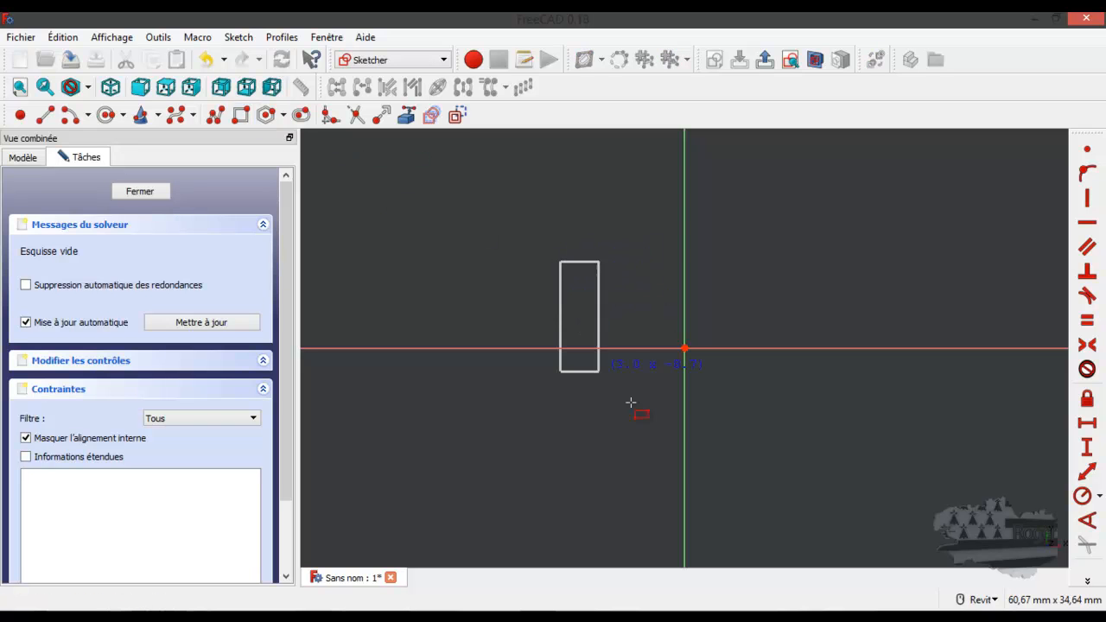
{"action": "left_click", "coordinate": [841, 463]}
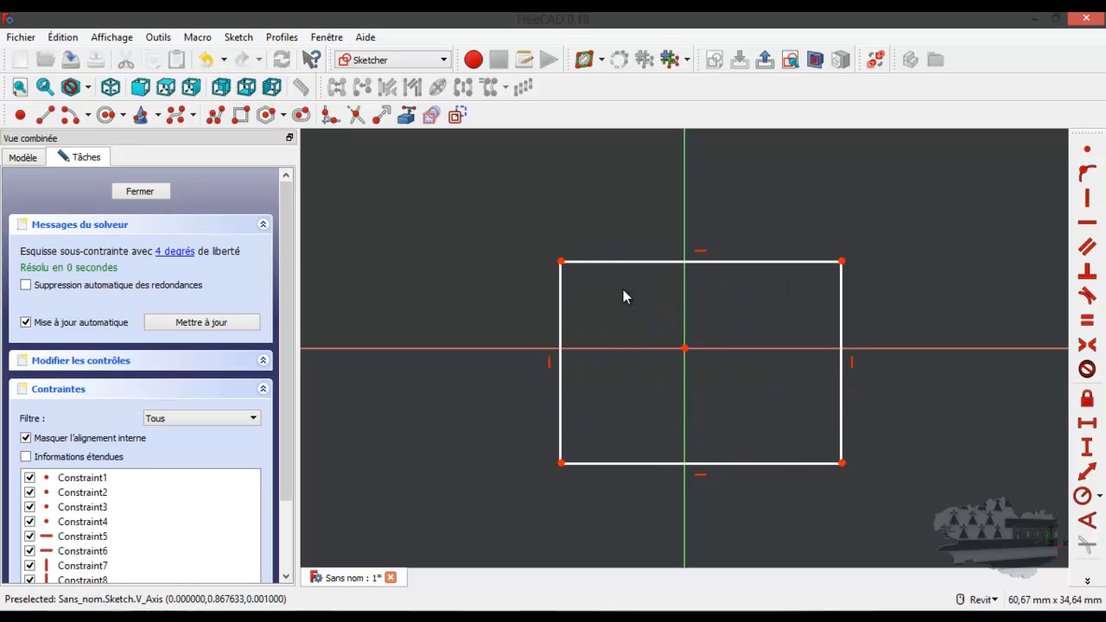
{"action": "left_click", "coordinate": [562, 261]}
{"action": "left_click", "coordinate": [843, 463]}
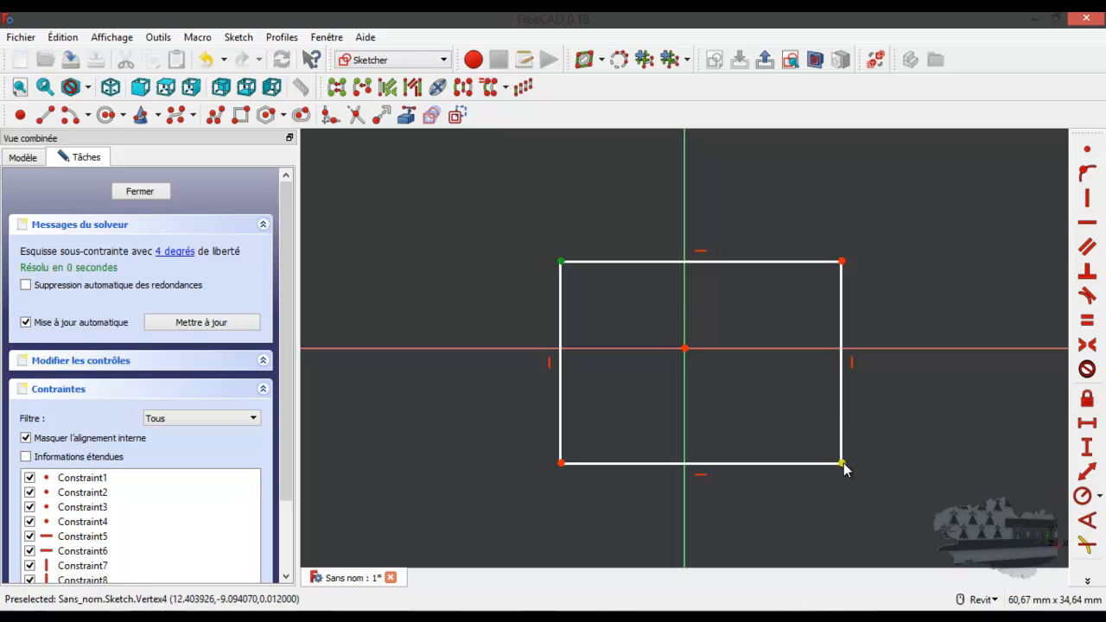
{"action": "left_click", "coordinate": [684, 349]}
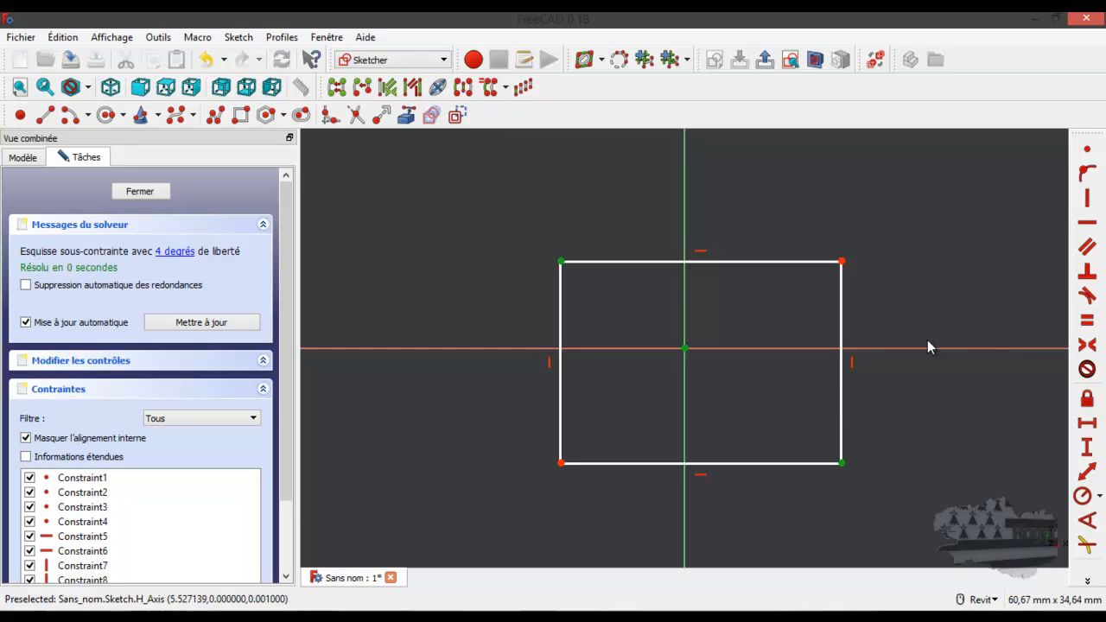
{"action": "left_click", "coordinate": [1087, 344]}
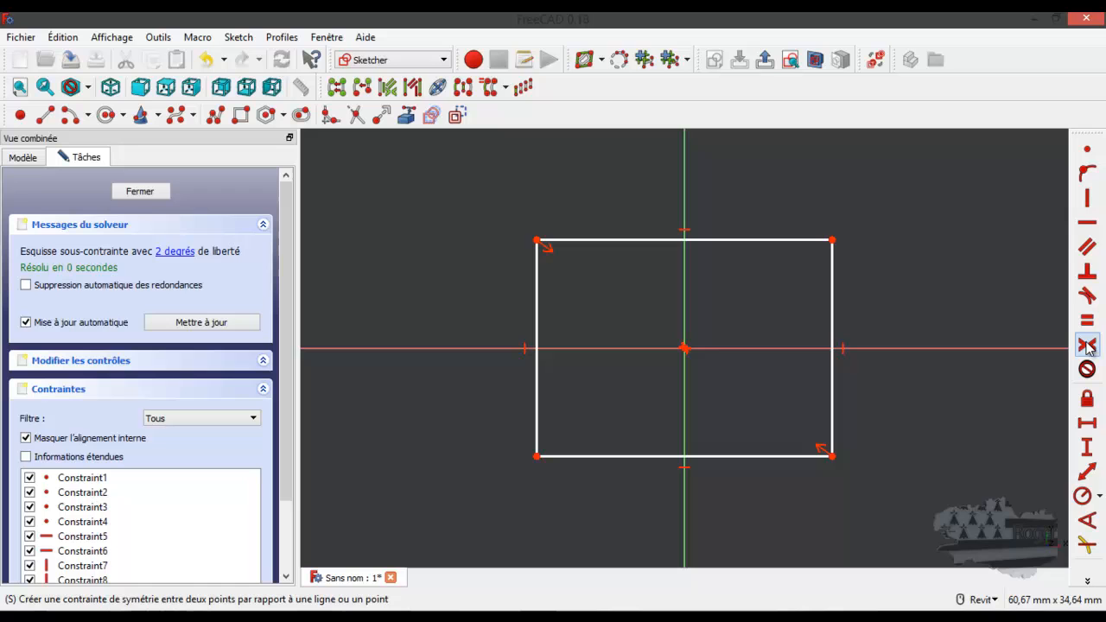
Constrain the rectangle to a width of 24 mm and a height of 18 mm
{"action": "left_click", "coordinate": [653, 239]}
{"action": "left_click", "coordinate": [1087, 422]}
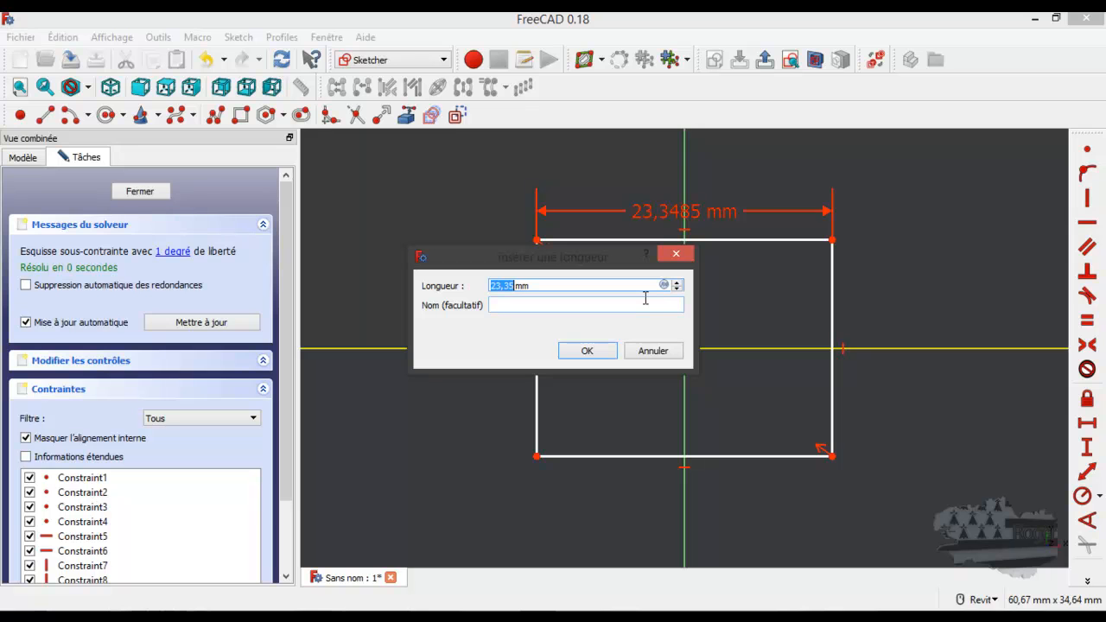
{"action": "type", "text": "2"}
{"action": "left_click", "coordinate": [595, 353]}
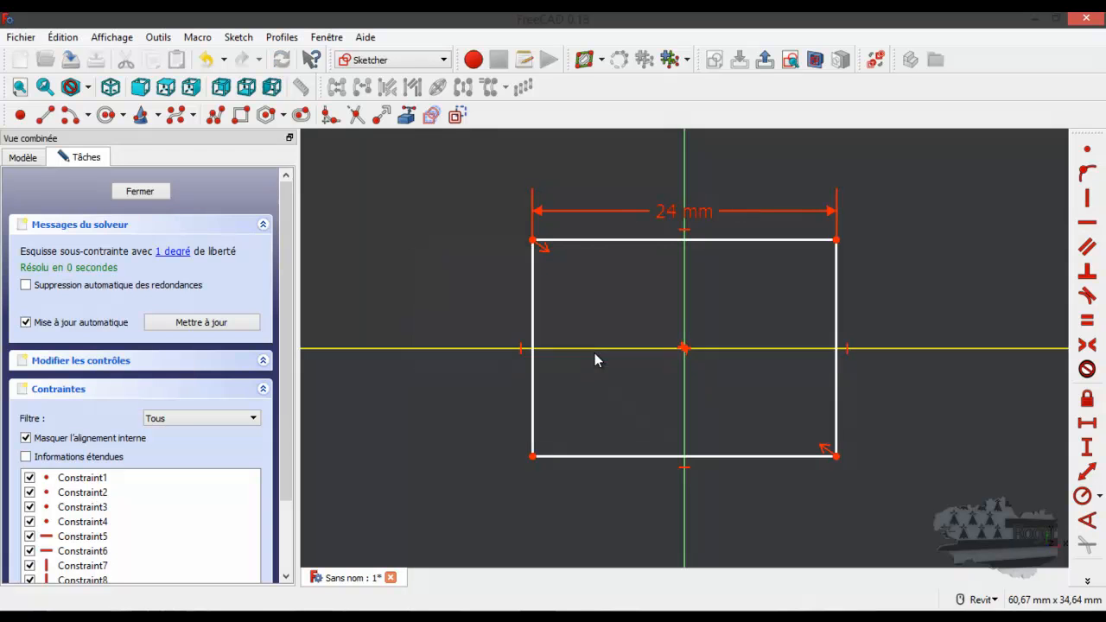
{"action": "left_click", "coordinate": [534, 319]}
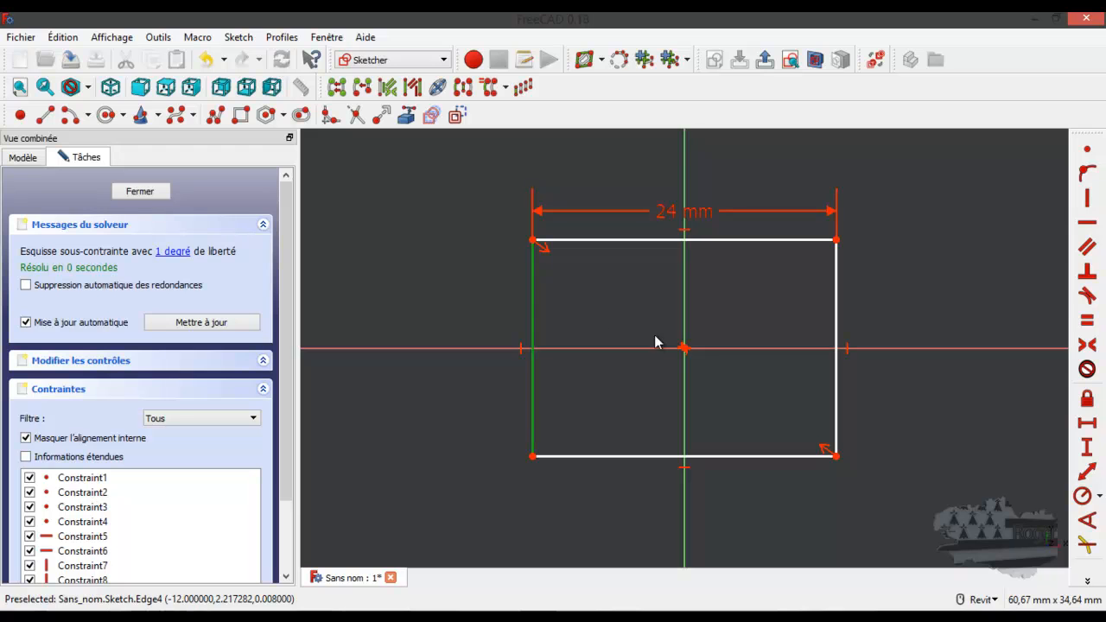
{"action": "left_click", "coordinate": [1087, 447]}
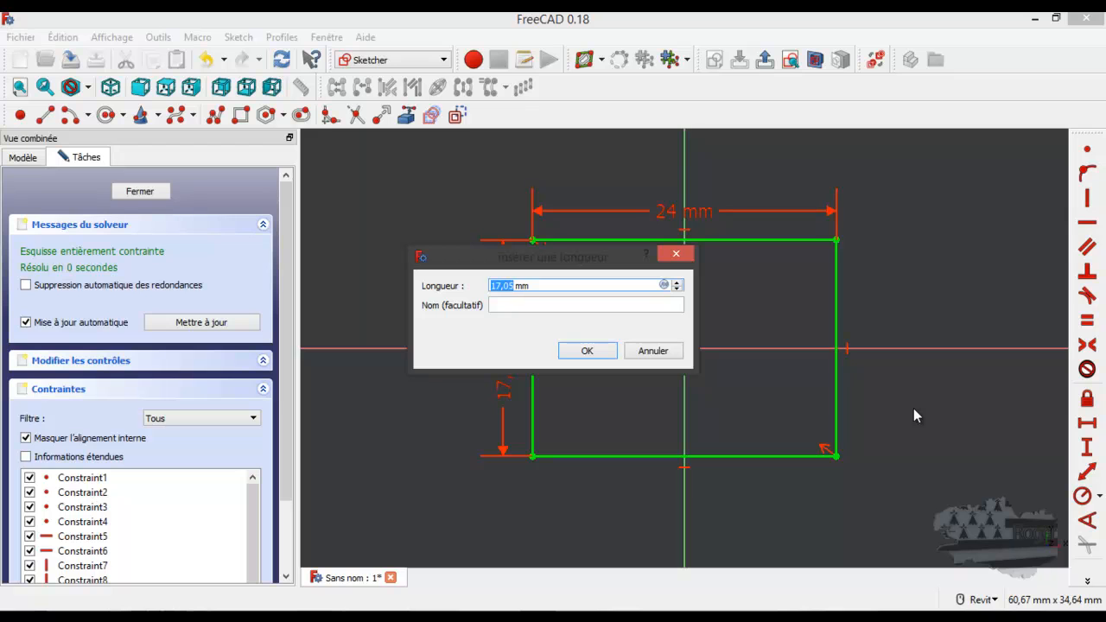
{"action": "type", "text": "18"}
{"action": "left_click", "coordinate": [604, 352]}
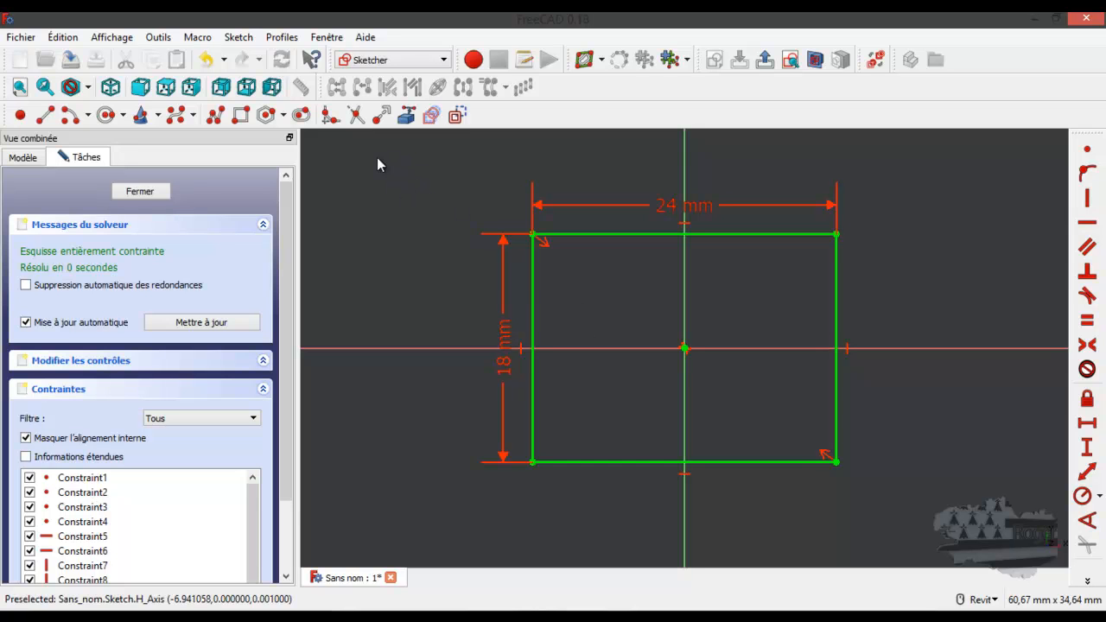
Draw two circles inside the rectangle: radius about 1.8 mm near its upper-left corner and about 2.9 mm near its lower-right corner
{"action": "left_click", "coordinate": [106, 115]}
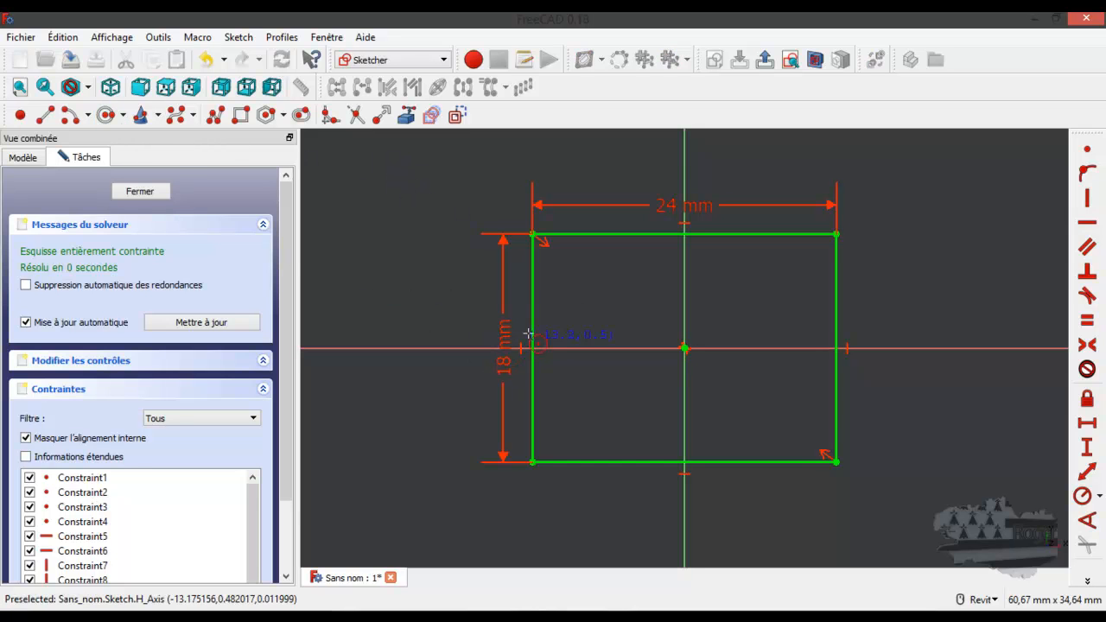
{"action": "left_click", "coordinate": [588, 281]}
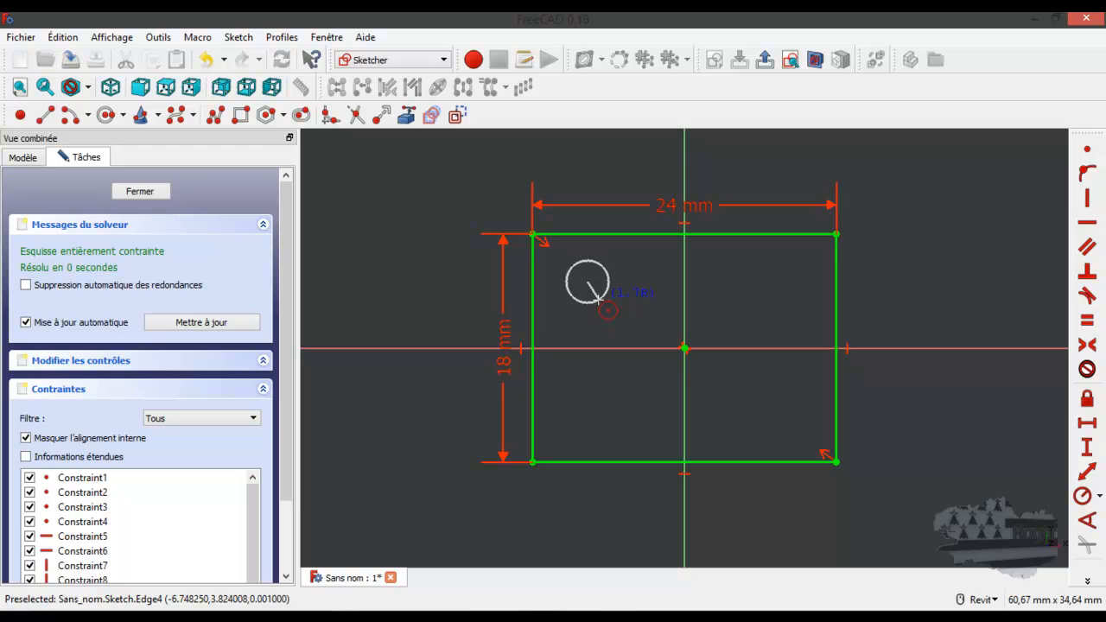
{"action": "left_click", "coordinate": [605, 298]}
{"action": "left_click", "coordinate": [750, 399]}
{"action": "left_click", "coordinate": [774, 426]}
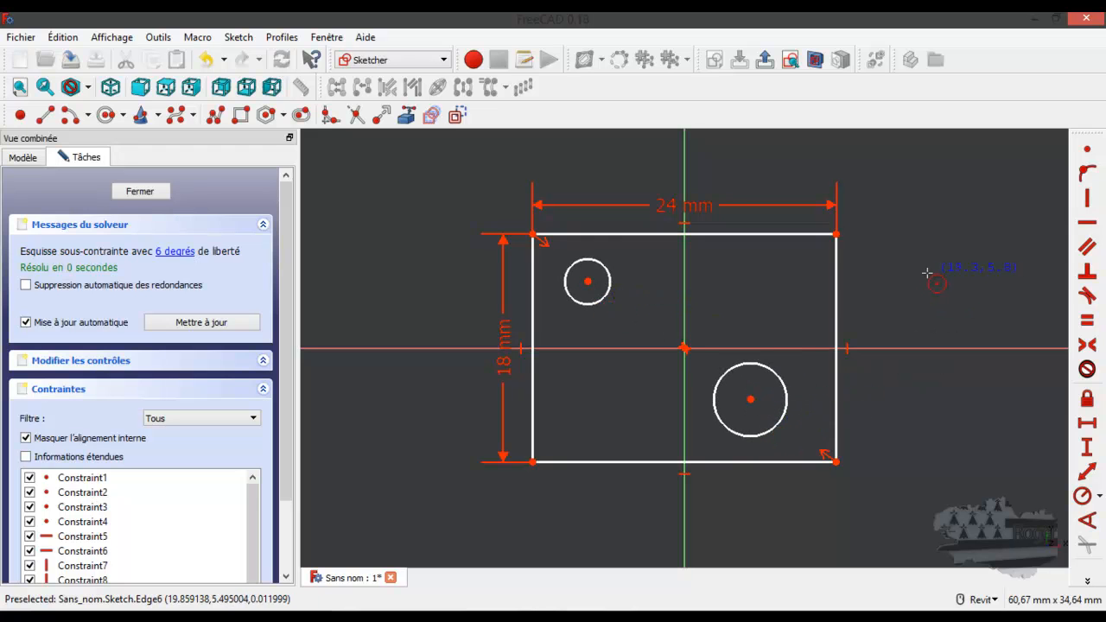
{"action": "right_click", "coordinate": [615, 292]}
Constrain the upper-left circle's radius to 2 mm and the lower-right circle's radius to 3 mm
{"action": "left_click", "coordinate": [610, 283]}
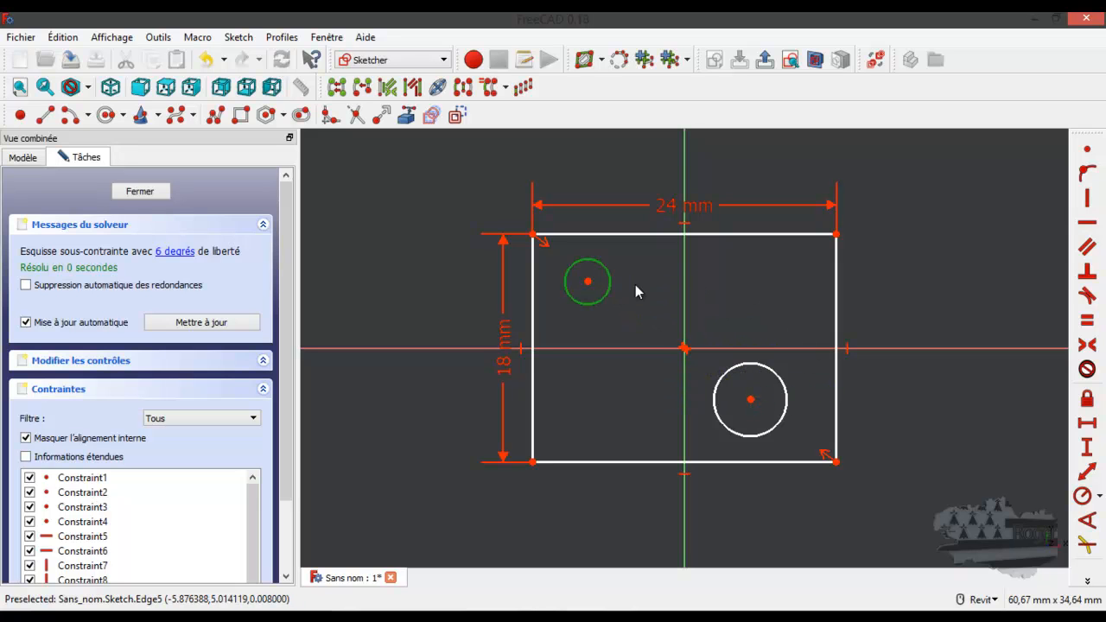
{"action": "left_click", "coordinate": [1084, 496]}
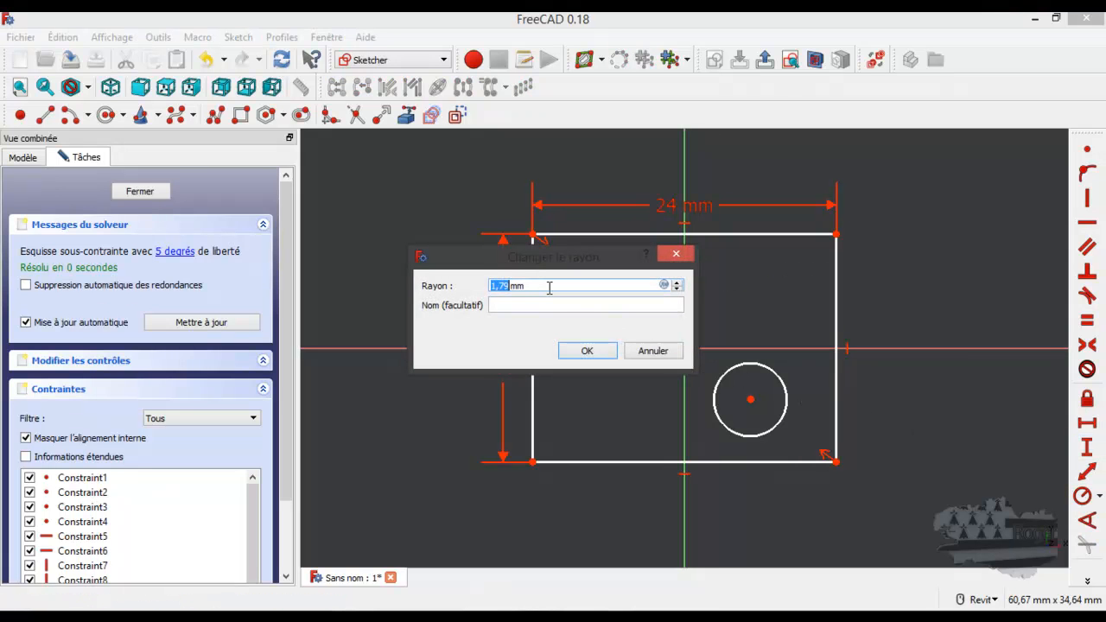
{"action": "type", "text": "2"}
{"action": "left_click", "coordinate": [587, 351]}
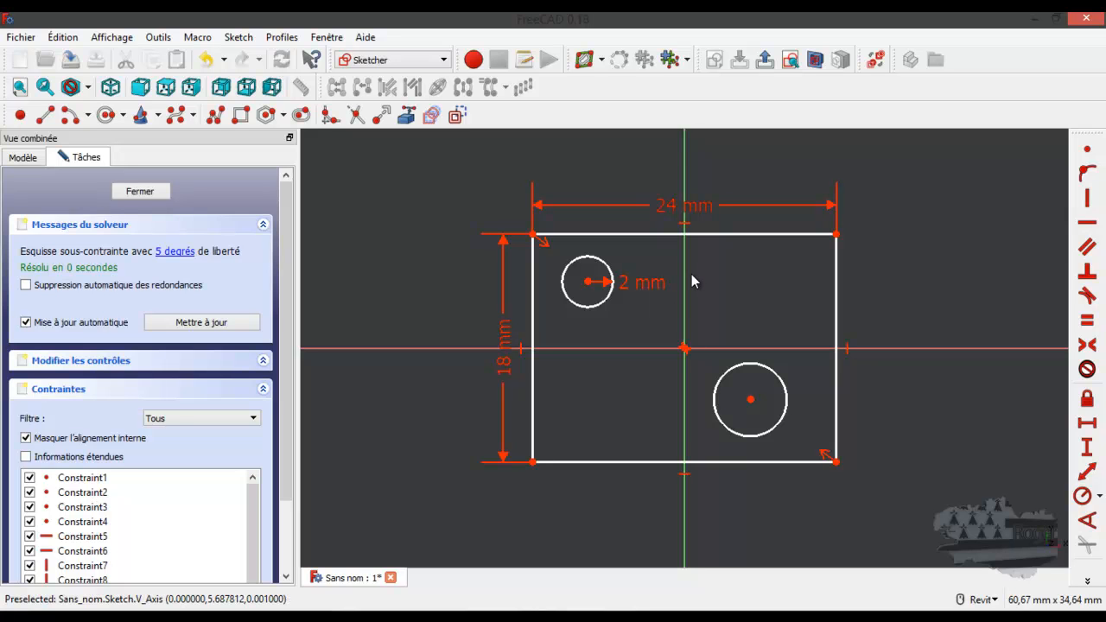
{"action": "left_click", "coordinate": [754, 372]}
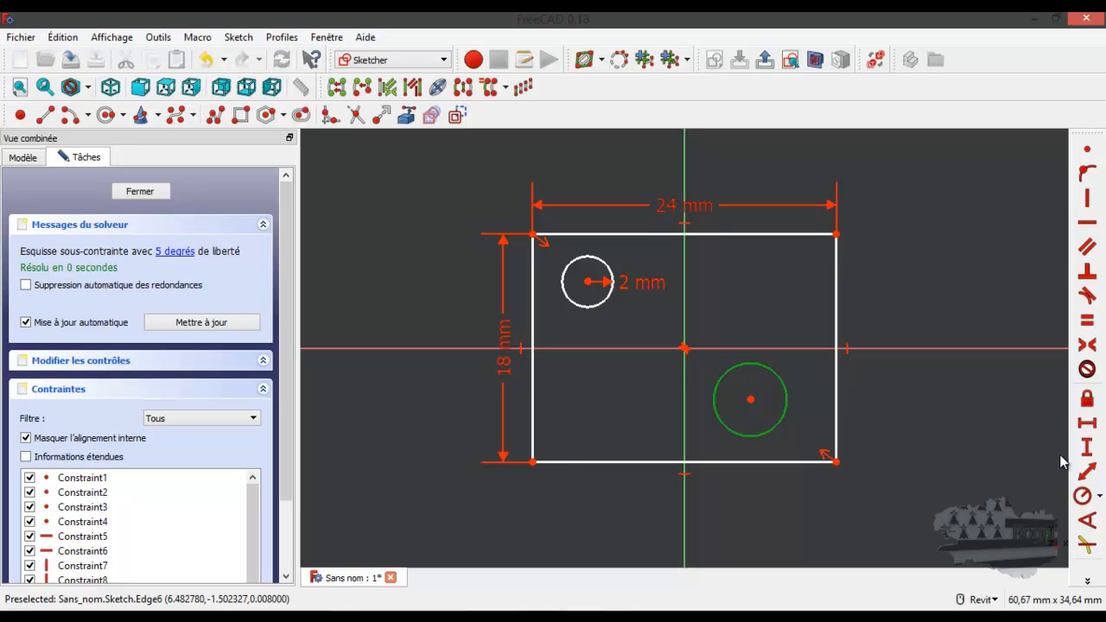
{"action": "left_click", "coordinate": [1084, 498]}
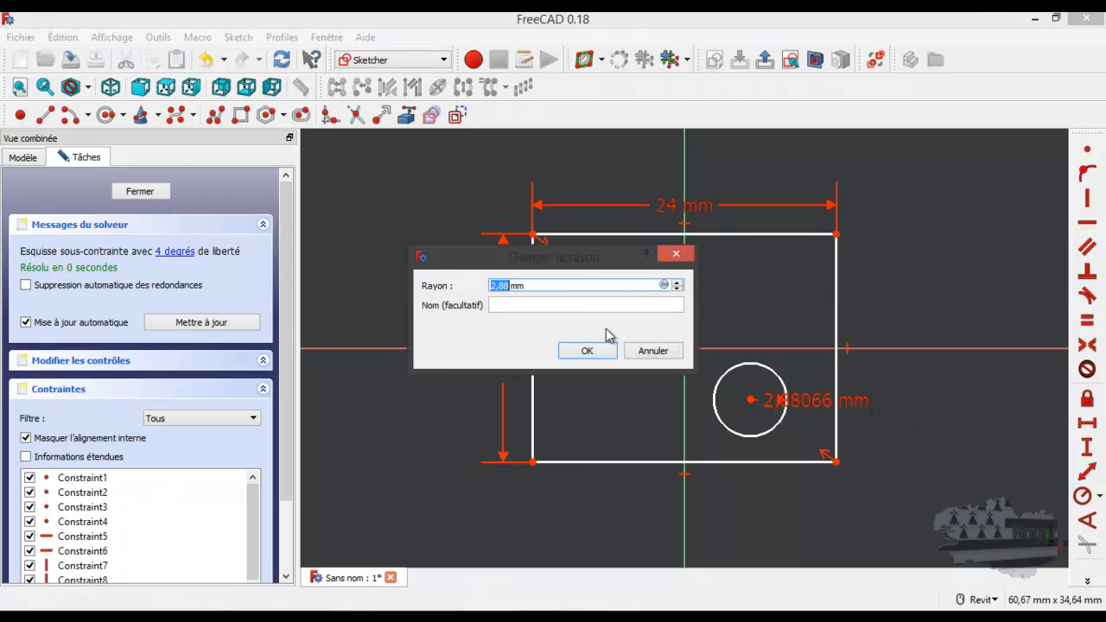
{"action": "type", "text": "3"}
{"action": "key", "text": "Return"}
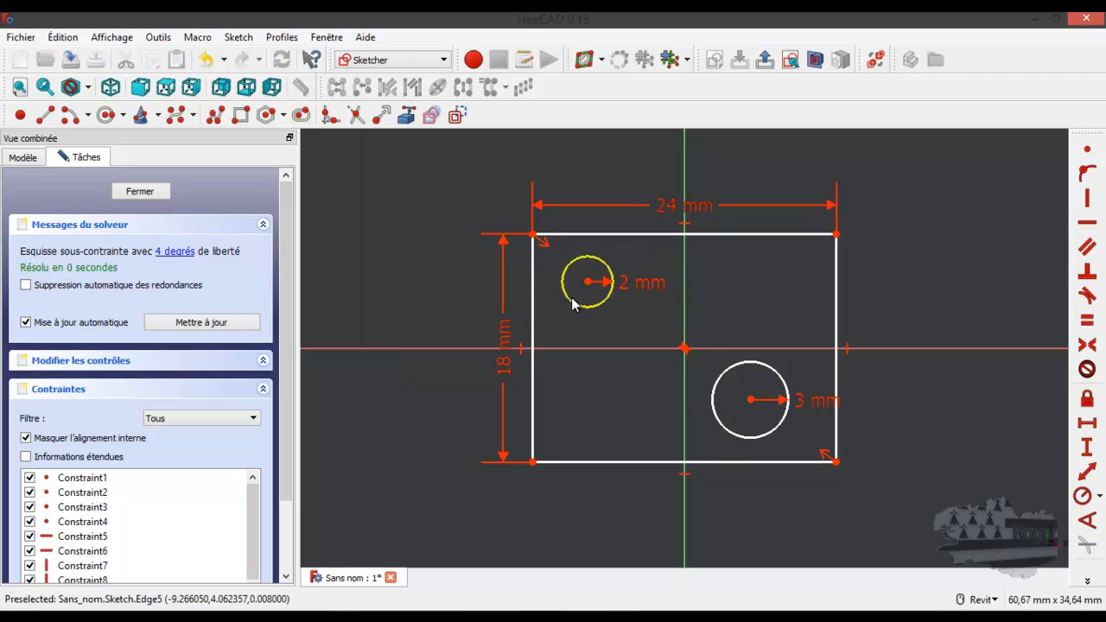
Set the horizontal distance from the rectangle's upper-left corner to the small circle's center to 5 mm and place the dimension above the rectangle
{"action": "left_click", "coordinate": [588, 281]}
{"action": "left_click", "coordinate": [533, 234]}
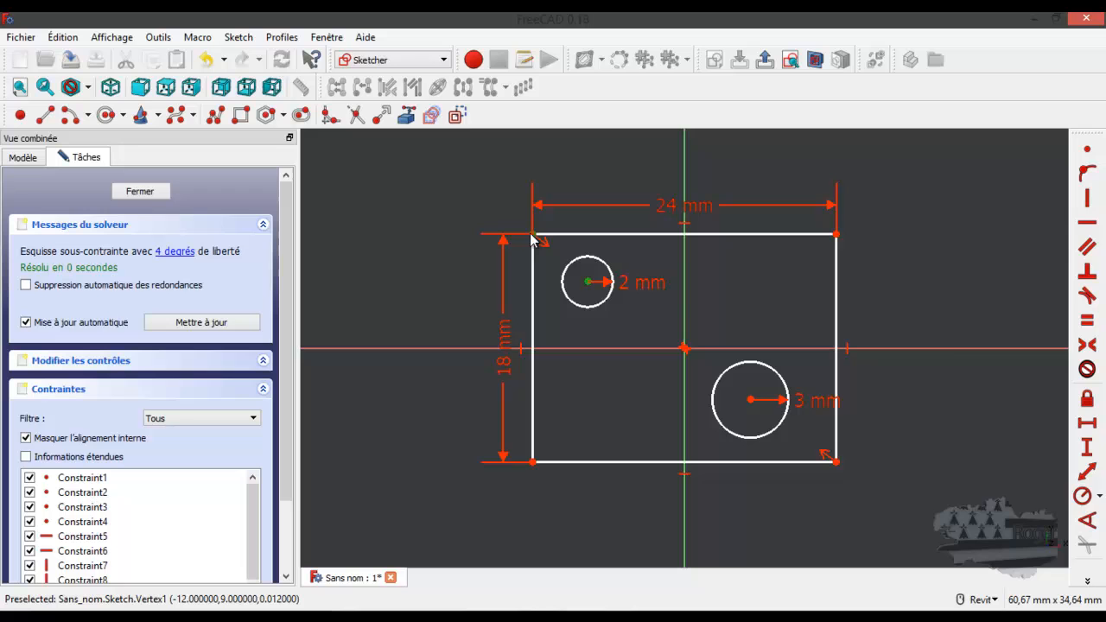
{"action": "left_click", "coordinate": [1087, 422]}
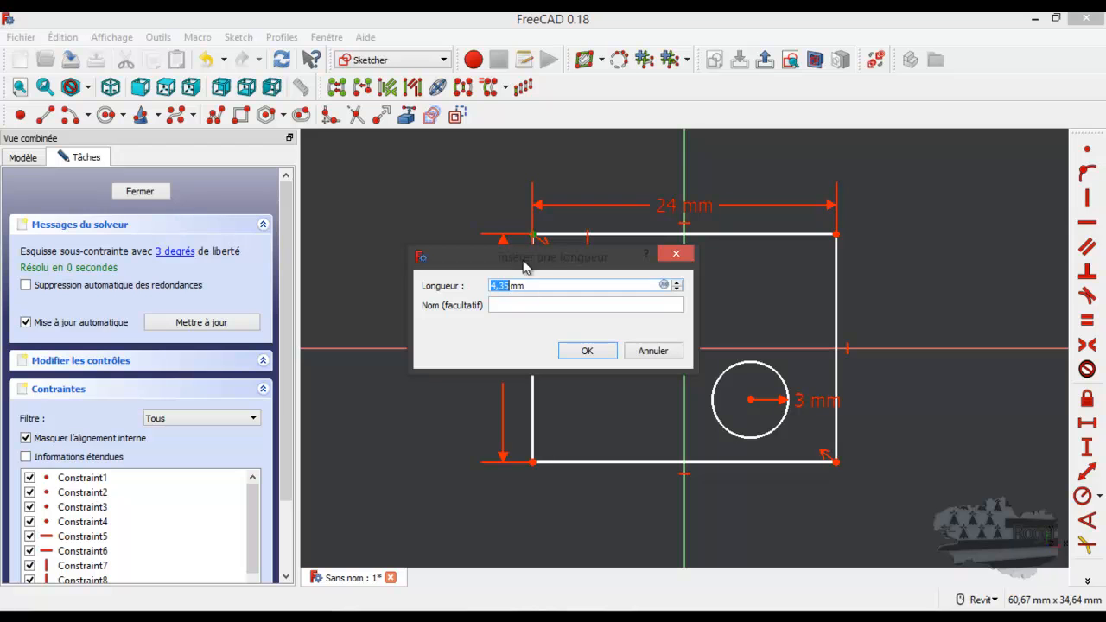
{"action": "mouse_move", "coordinate": [530, 260]}
{"action": "left_mouse_down"}
{"action": "mouse_move", "coordinate": [501, 313]}
{"action": "mouse_move", "coordinate": [455, 356]}
{"action": "left_mouse_up"}
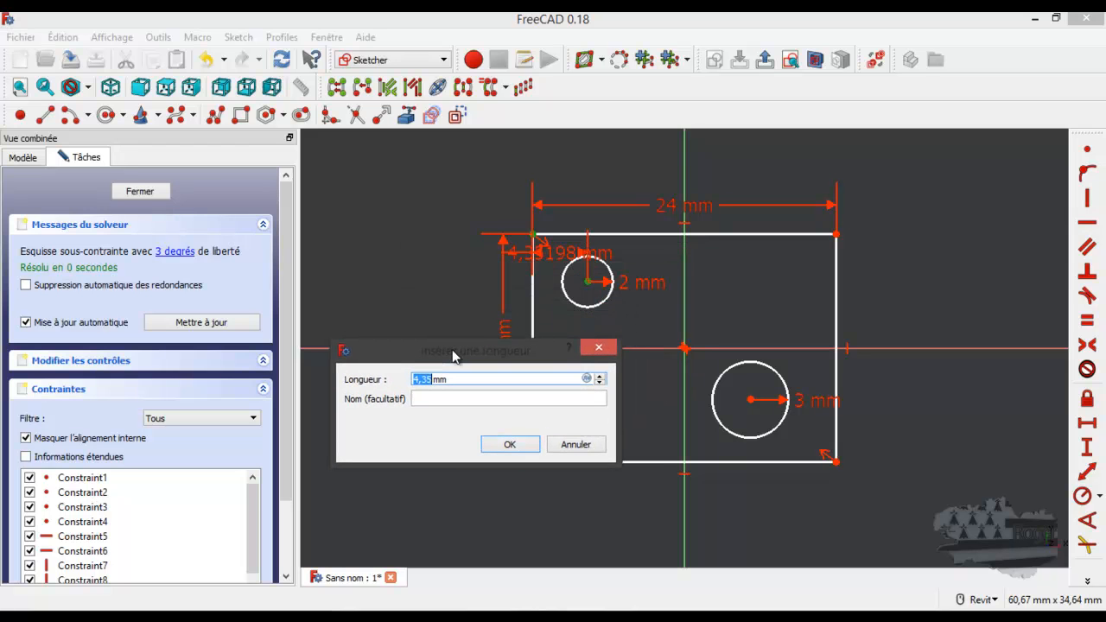
{"action": "type", "text": "5"}
{"action": "left_click", "coordinate": [501, 446]}
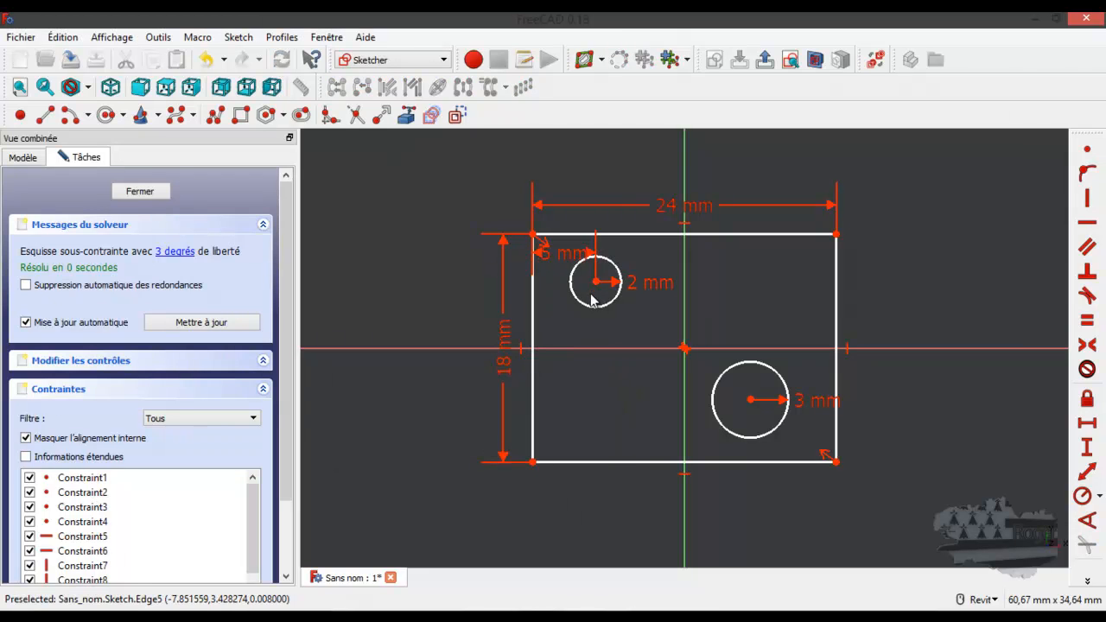
{"action": "left_click_drag", "start_coordinate": [563, 253], "coordinate": [573, 162]}
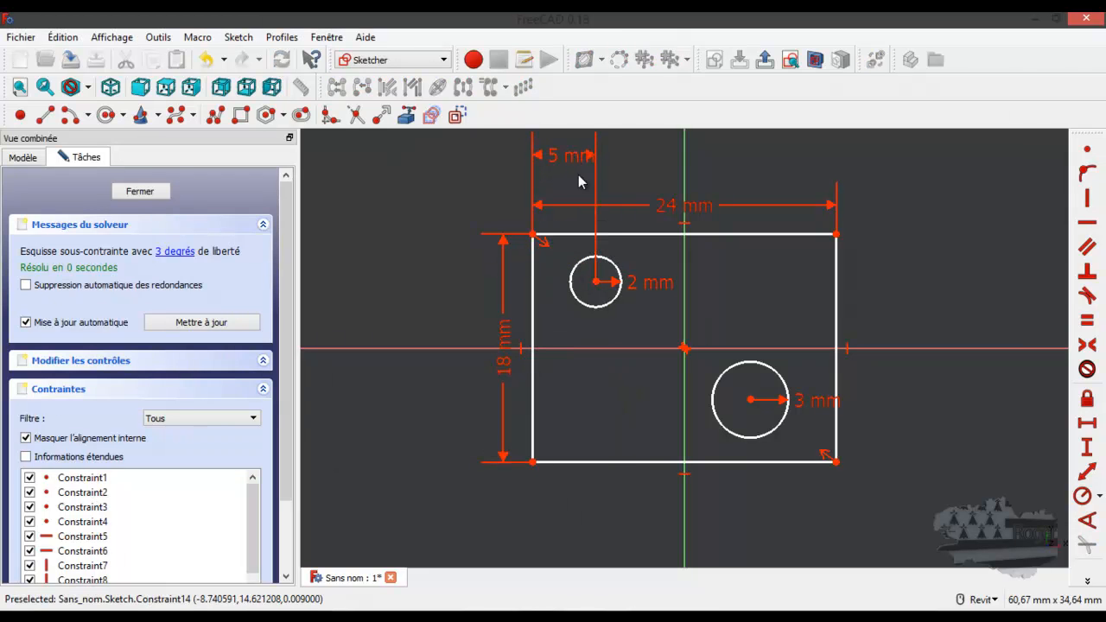
Set the vertical distance from the rectangle's upper-left corner to the small circle's center to 5 mm
{"action": "left_click", "coordinate": [596, 282]}
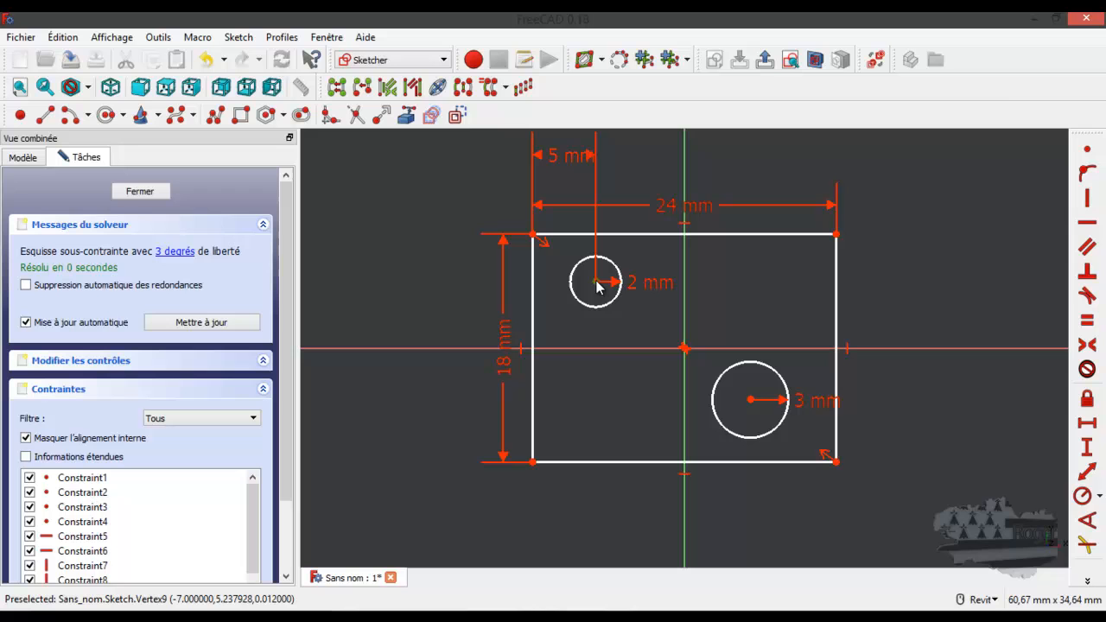
{"action": "left_click", "coordinate": [532, 233]}
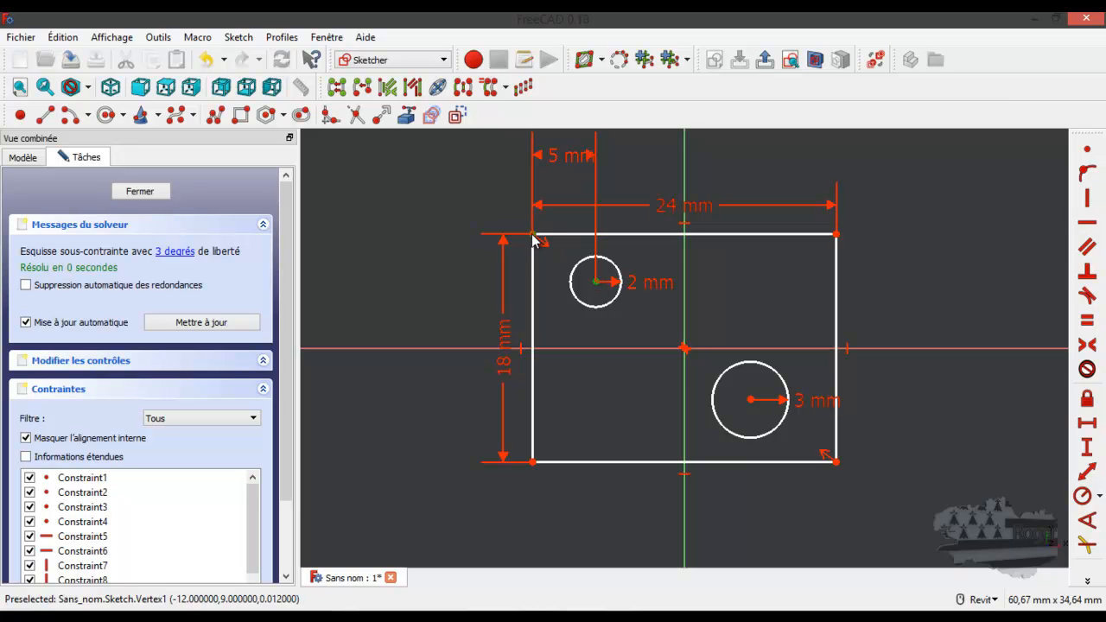
{"action": "left_click", "coordinate": [1087, 447]}
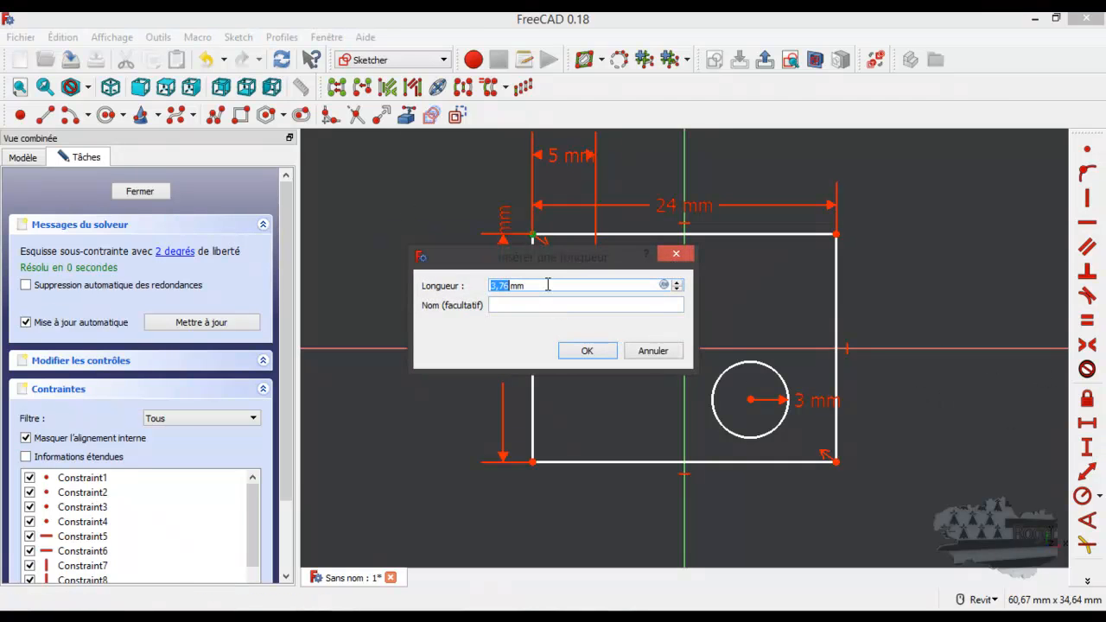
{"action": "type", "text": "6"}
{"action": "key", "text": "Return"}
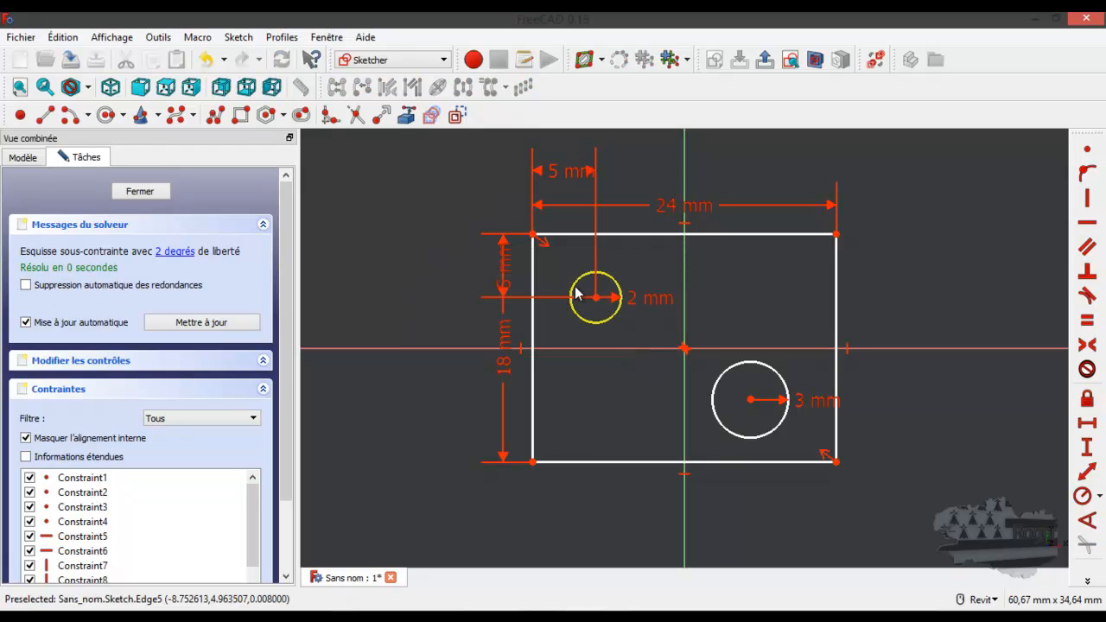
Move the small circle's vertical dimension outside the rectangle's height dimension and set the large circle's center 6 mm vertically from the lower-right corner
{"action": "left_click_drag", "start_coordinate": [505, 272], "coordinate": [458, 281]}
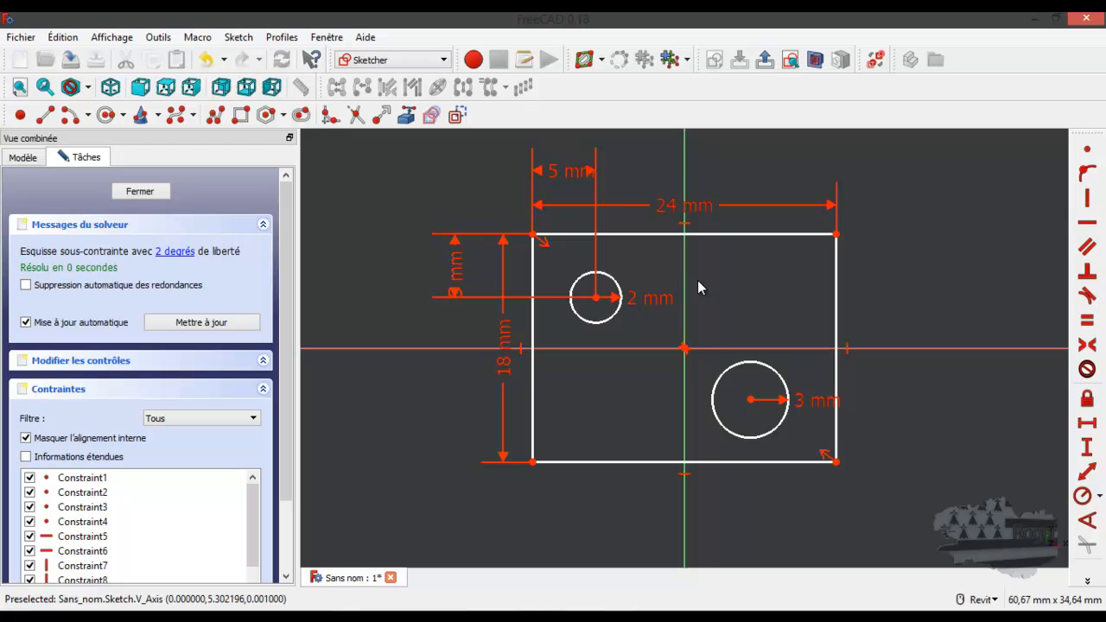
{"action": "left_click", "coordinate": [750, 399]}
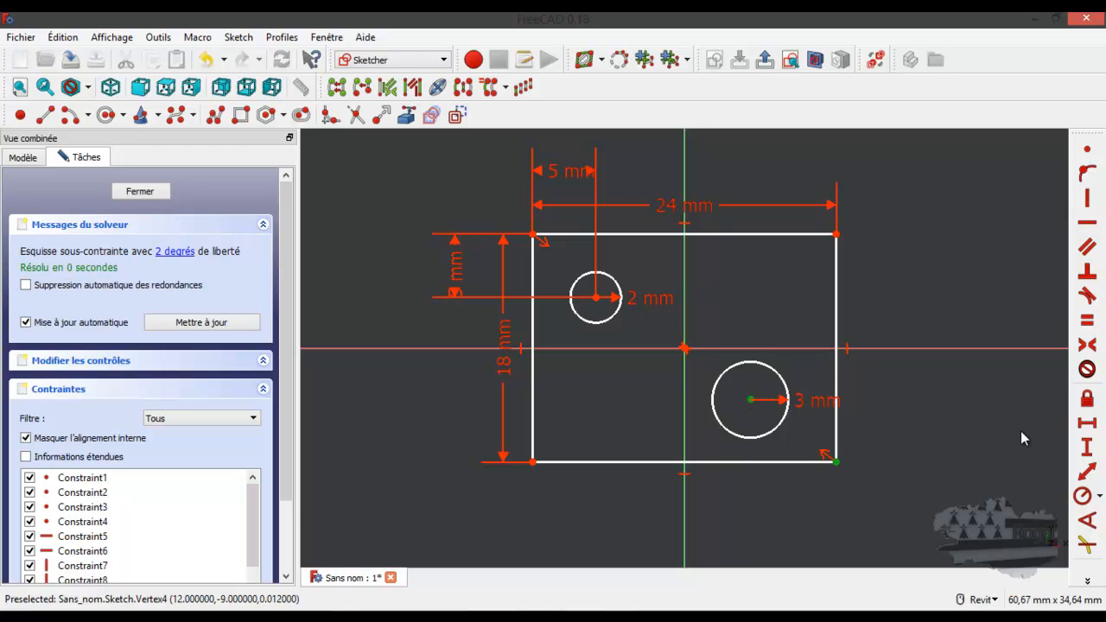
{"action": "left_click", "coordinate": [1087, 447]}
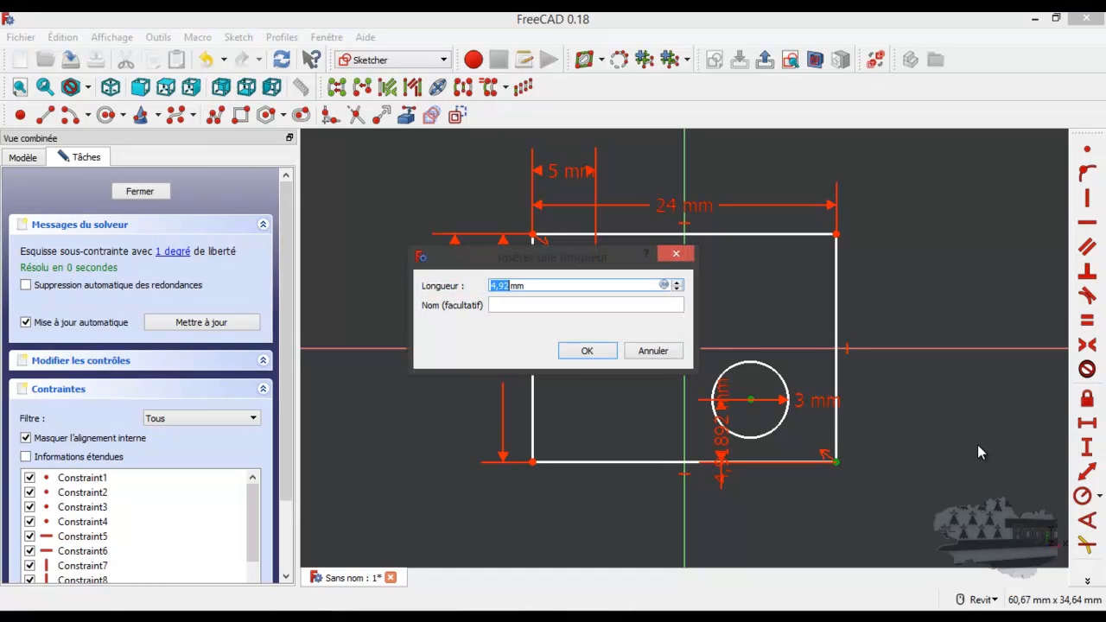
{"action": "type", "text": "5"}
{"action": "left_click", "coordinate": [586, 350]}
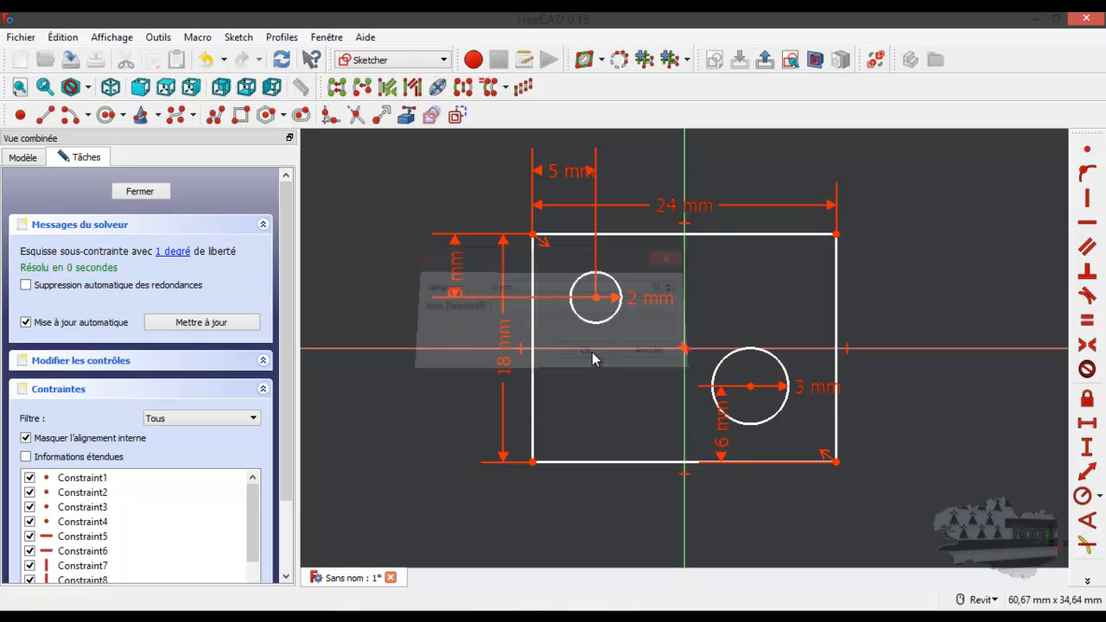
Set the horizontal distance between the large circle's center and the rectangle's lower-right corner to 6 mm
{"action": "left_click", "coordinate": [750, 386]}
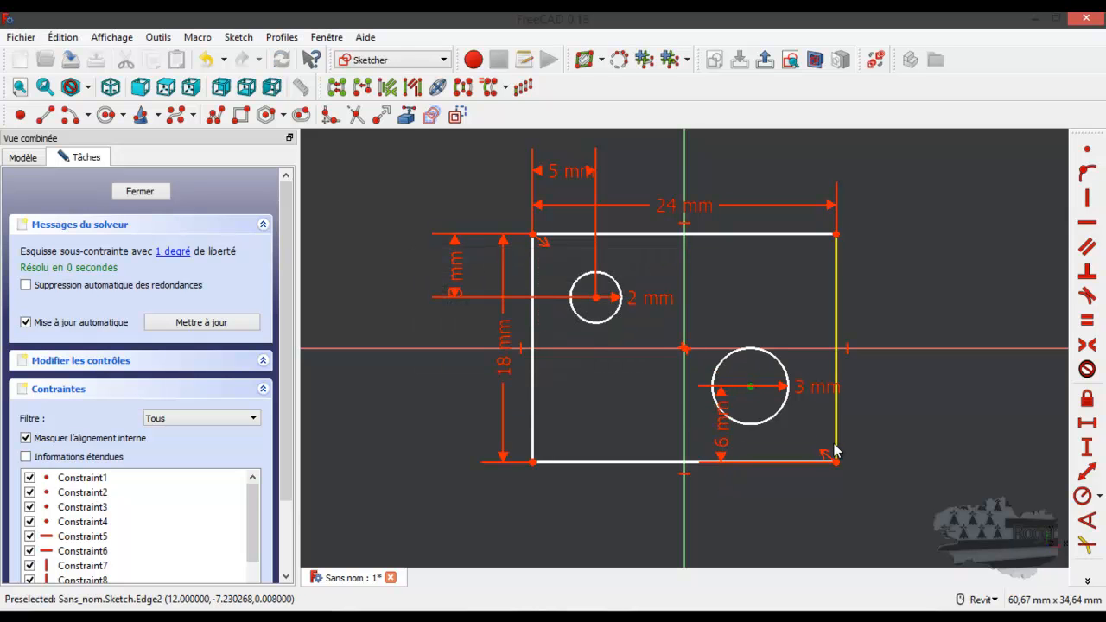
{"action": "left_click", "coordinate": [836, 461]}
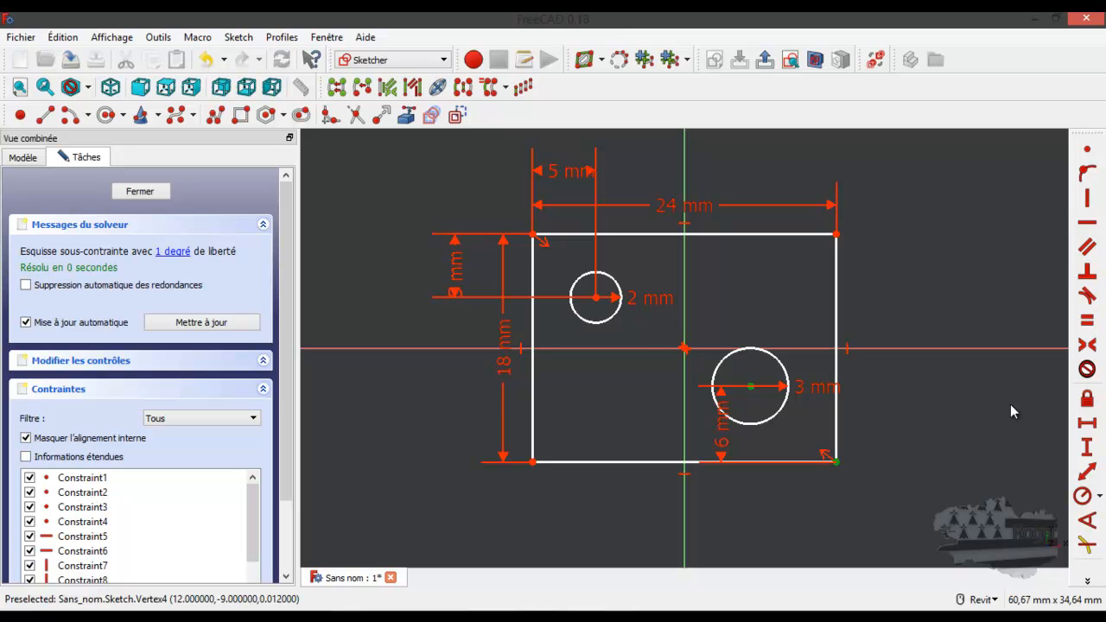
{"action": "left_click", "coordinate": [1087, 422]}
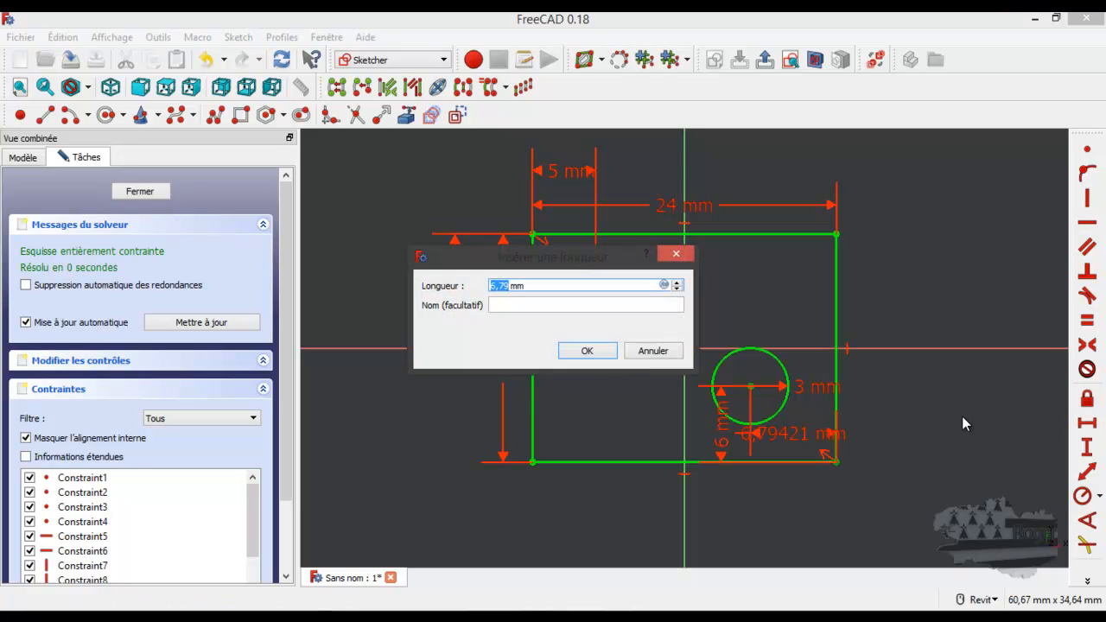
{"action": "type", "text": "6"}
{"action": "key", "text": "Return"}
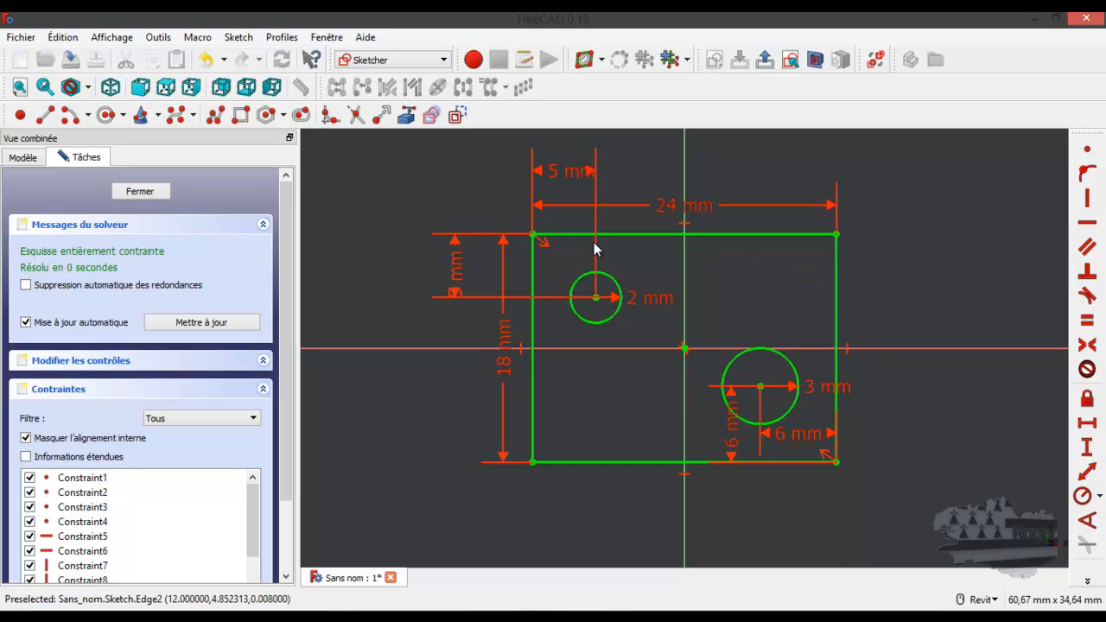
{"action": "left_click", "coordinate": [216, 116]}
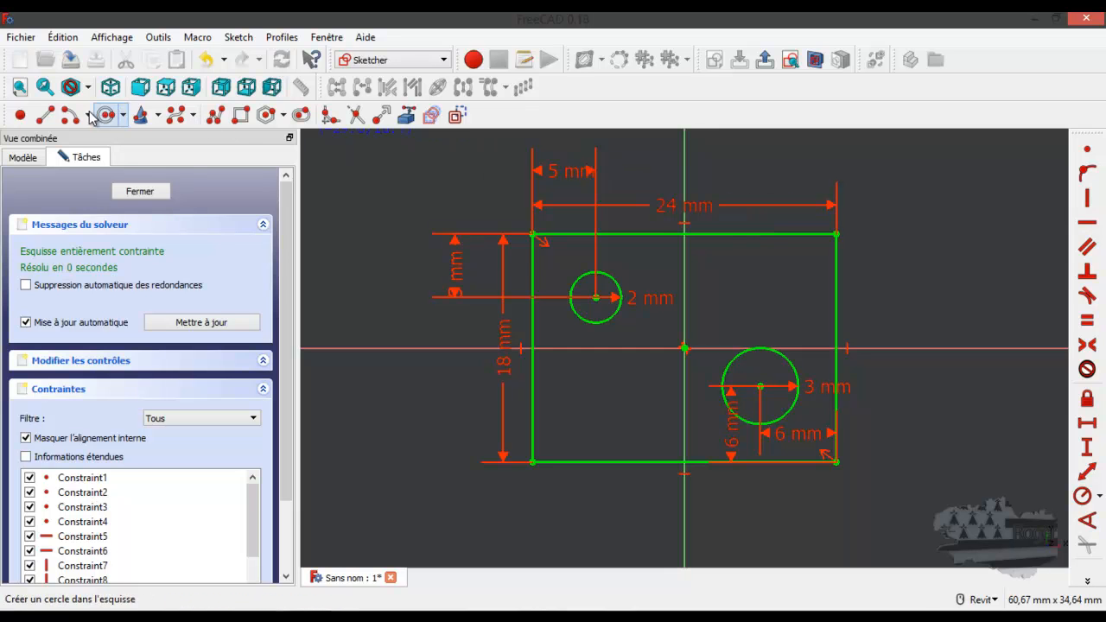
{"action": "left_click", "coordinate": [48, 120]}
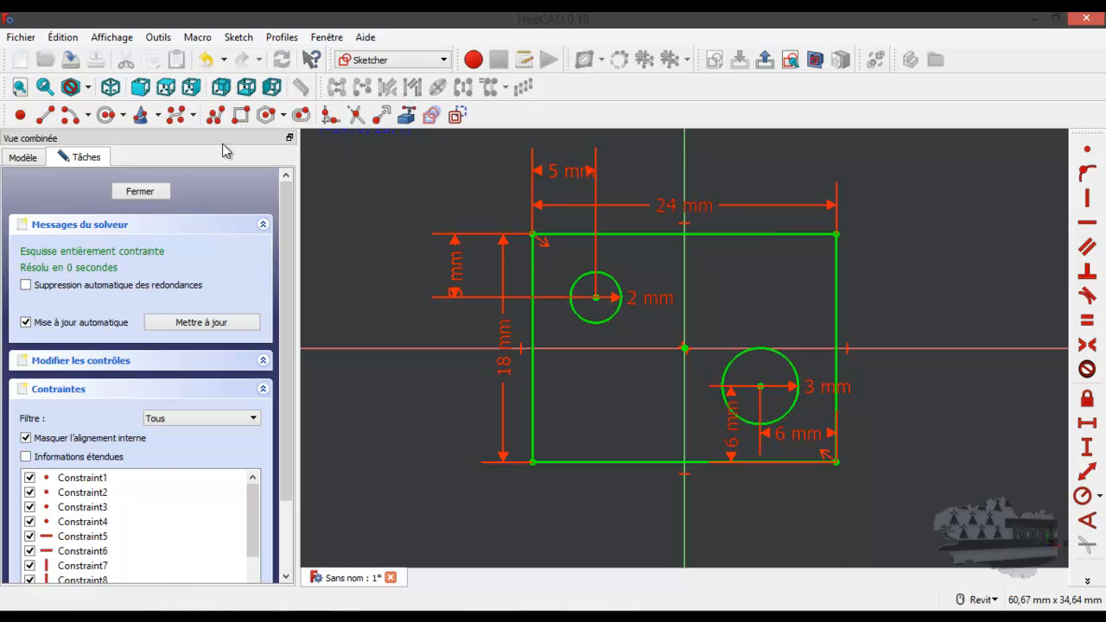
{"action": "left_click", "coordinate": [759, 234]}
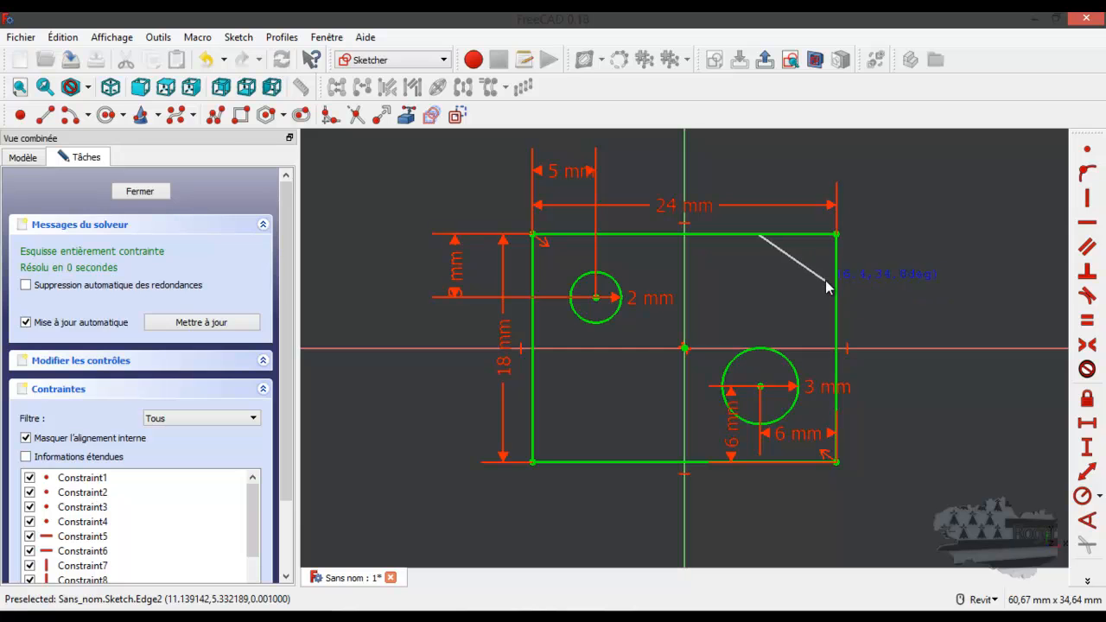
{"action": "key", "text": "Escape"}
Draw a diagonal line across the rectangle's lower-left corner, from about 6 mm up the left edge to about 5 mm along the bottom edge
{"action": "left_click", "coordinate": [41, 118]}
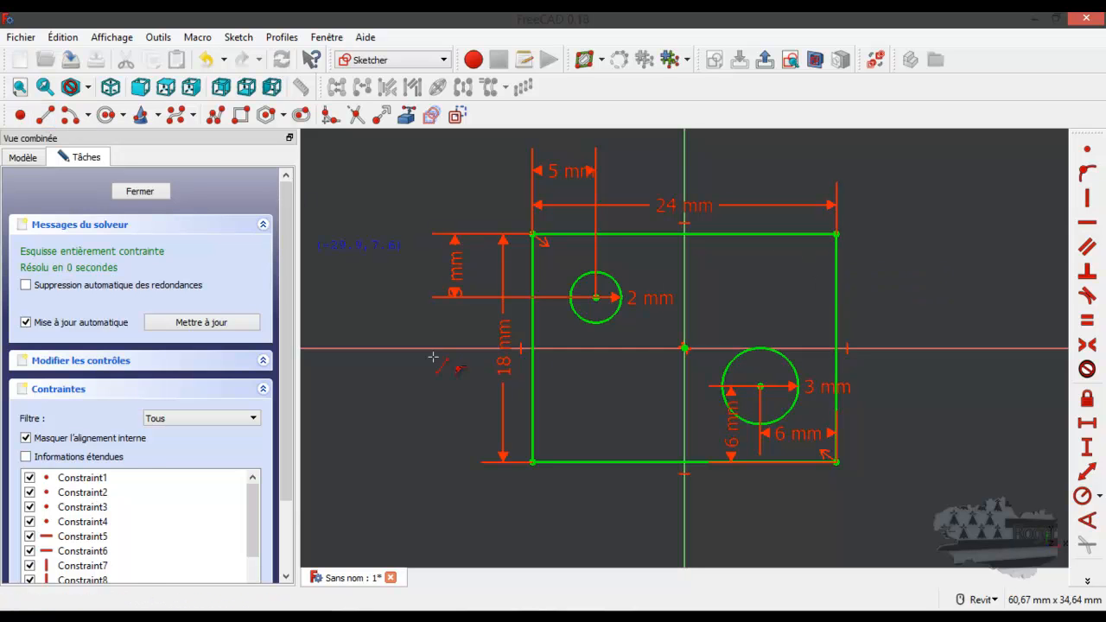
{"action": "left_click", "coordinate": [533, 387]}
{"action": "left_click", "coordinate": [597, 463]}
{"action": "key", "text": "Escape"}
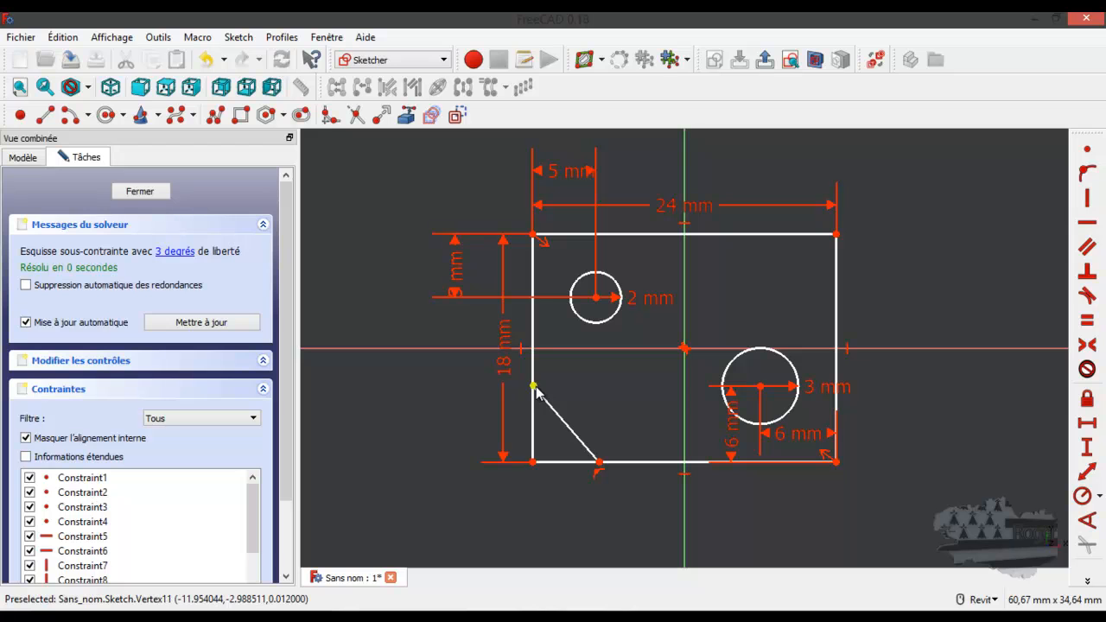
Pull the diagonal line's upper endpoint off the left edge and attach it to that edge with a point-on-object constraint
{"action": "left_click_drag", "start_coordinate": [536, 393], "coordinate": [551, 391]}
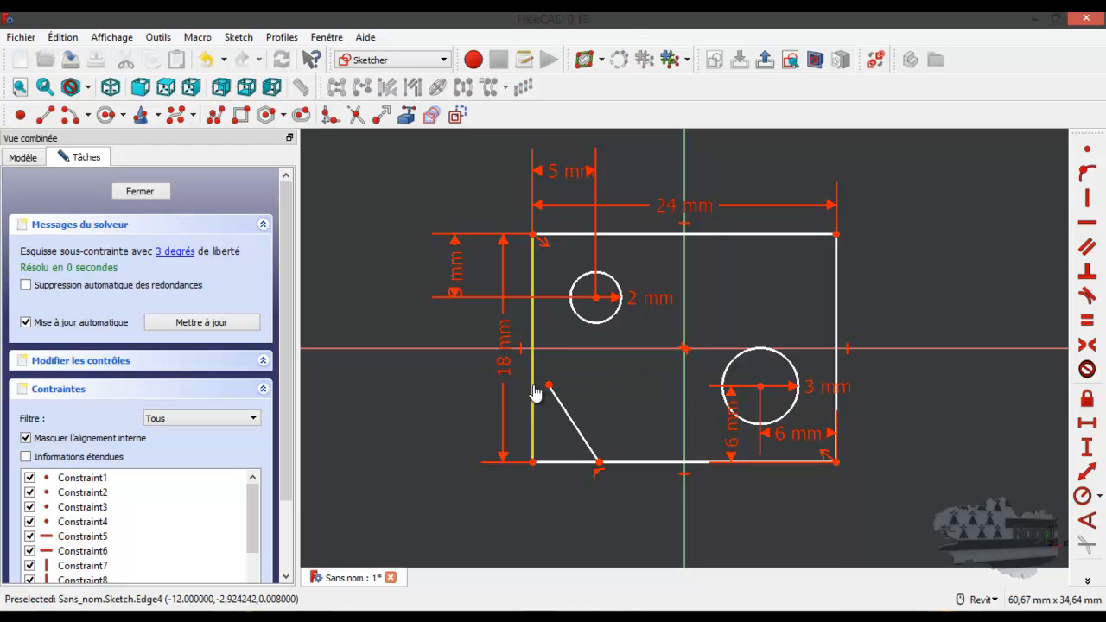
{"action": "left_click", "coordinate": [534, 391]}
{"action": "left_click", "coordinate": [549, 386]}
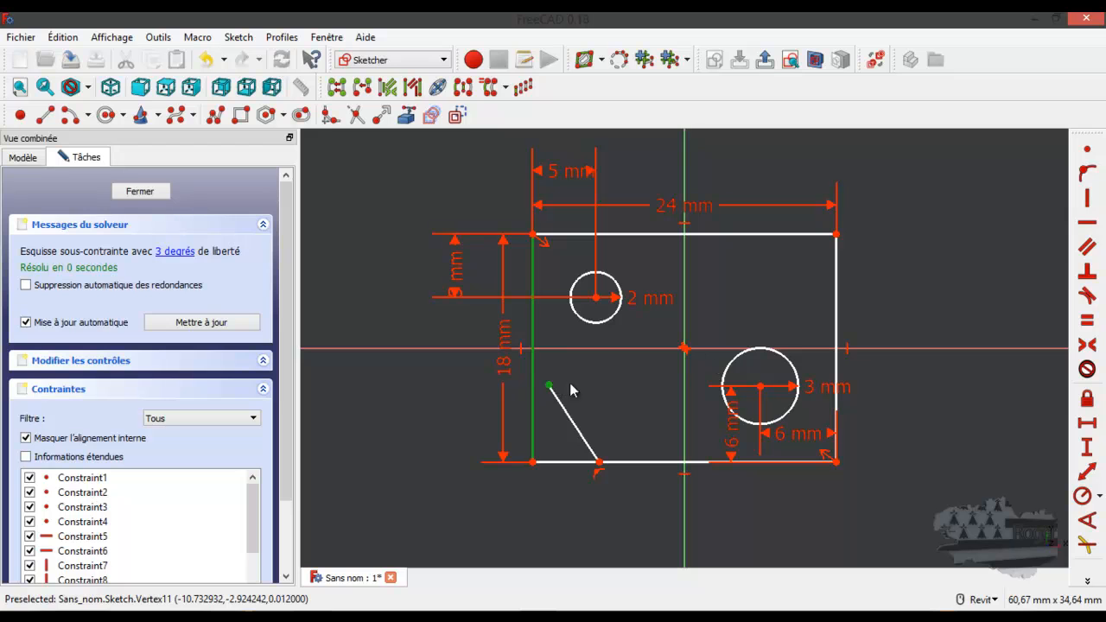
{"action": "left_click", "coordinate": [1088, 174]}
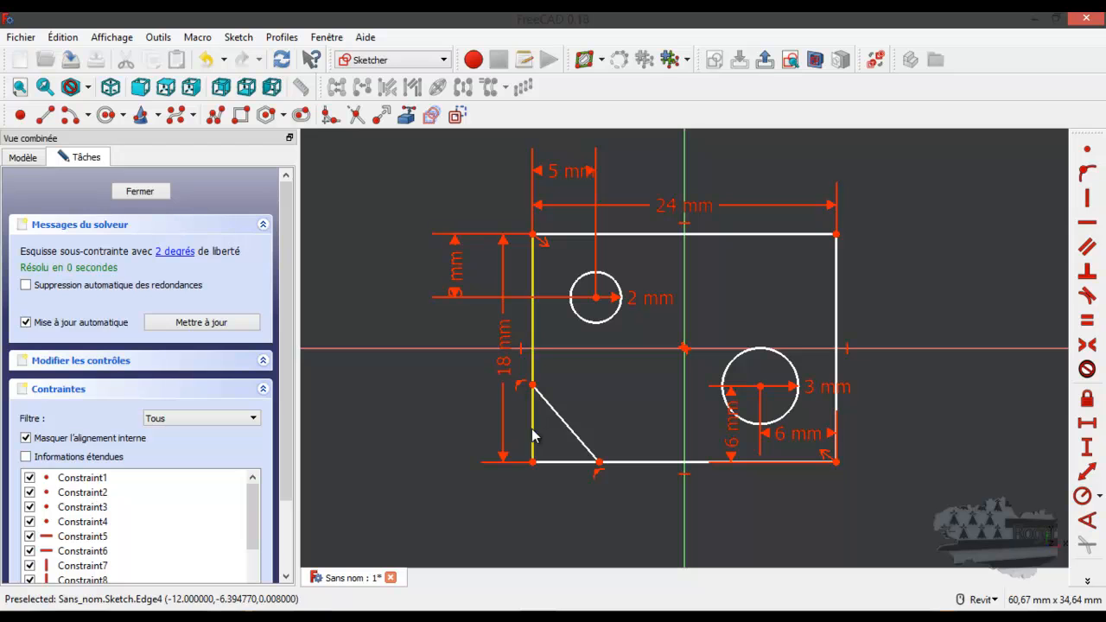
Trim the left and bottom edge segments between the diagonal line and the rectangle's lower-left corner
{"action": "left_click", "coordinate": [356, 114]}
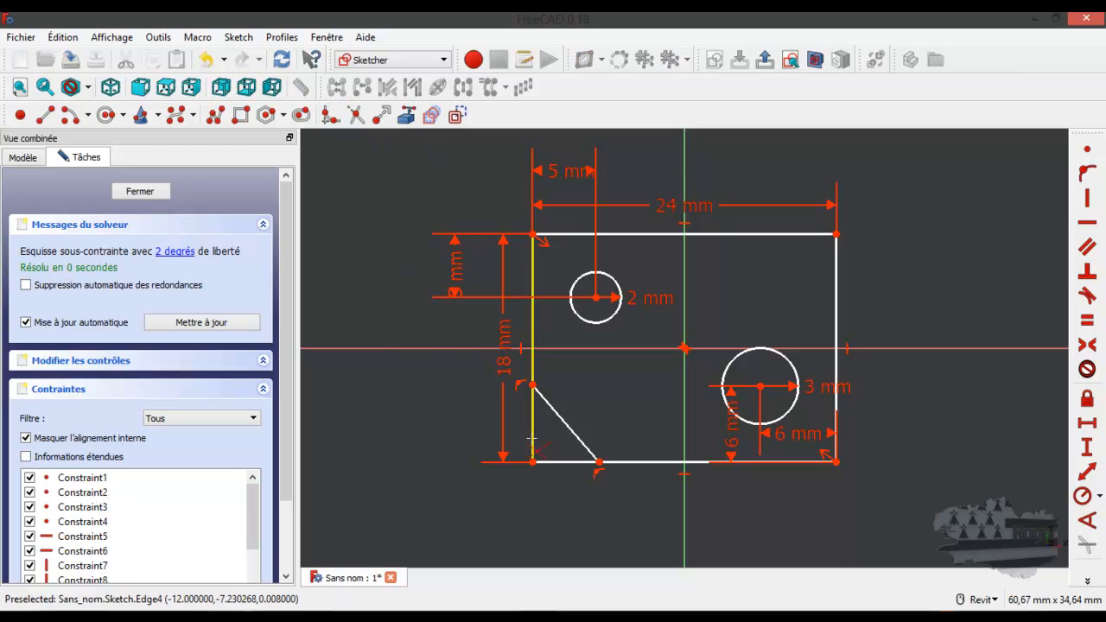
{"action": "left_click", "coordinate": [534, 432]}
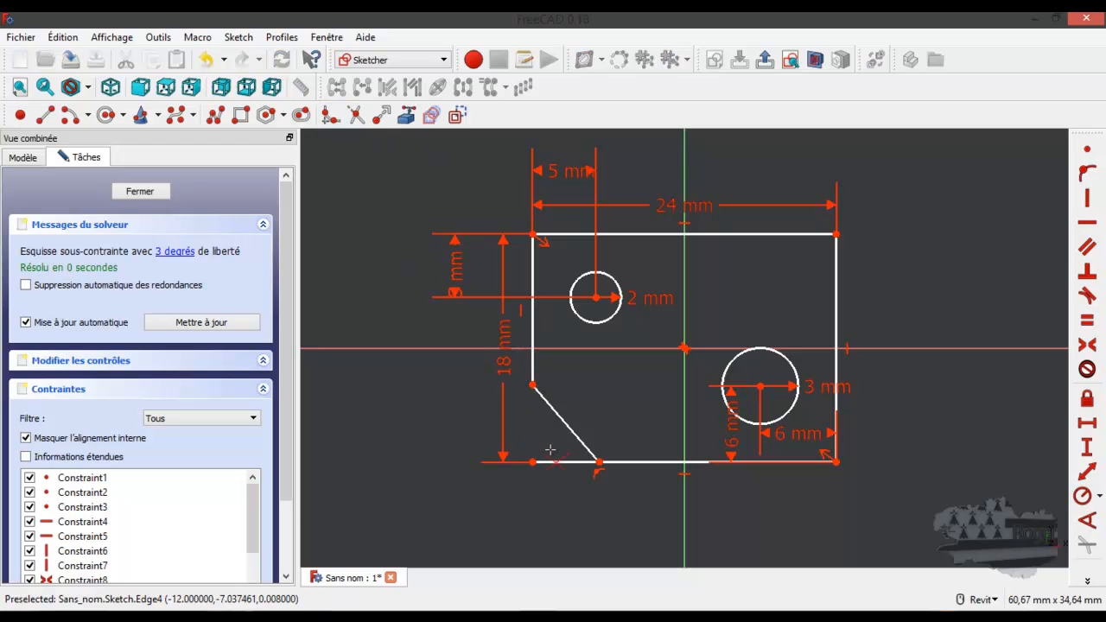
{"action": "left_click", "coordinate": [558, 463]}
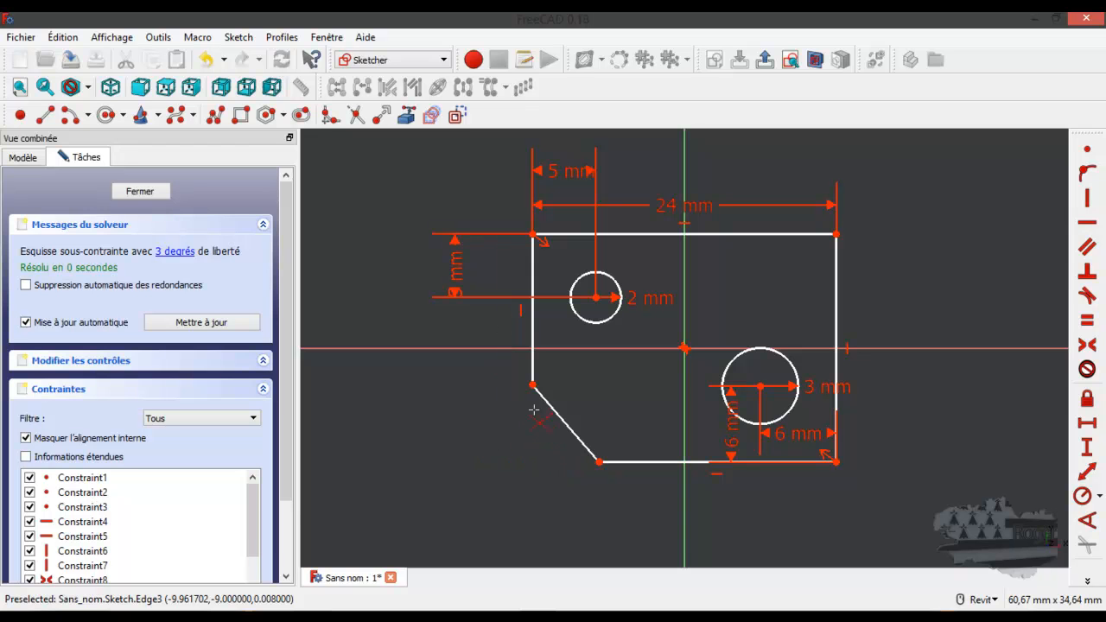
{"action": "right_click", "coordinate": [477, 377]}
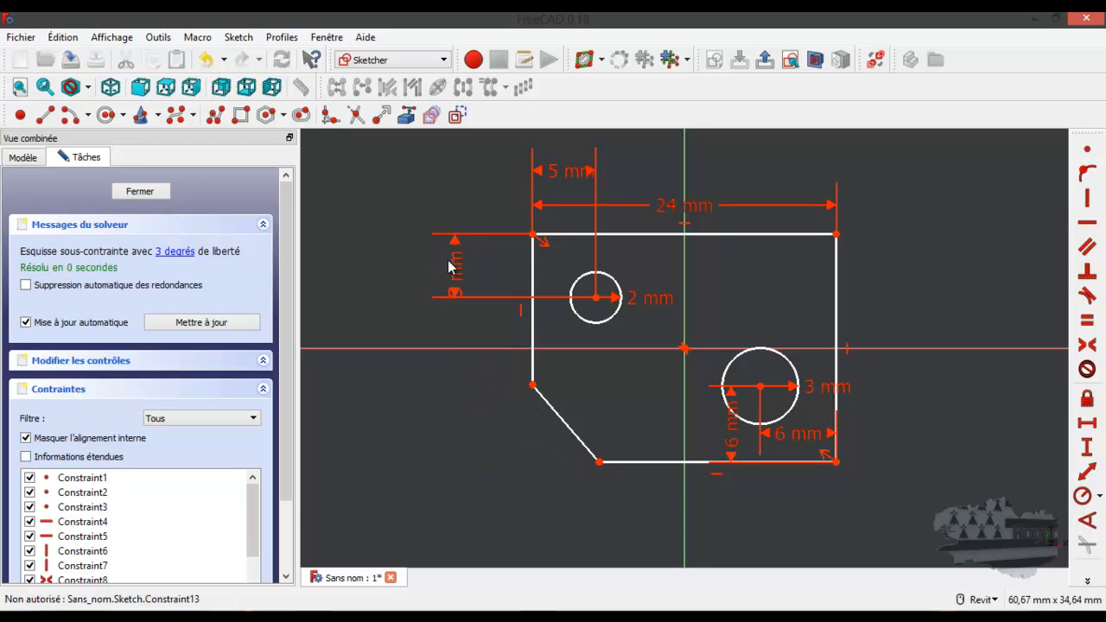
Set the left edge's vertical length to 12 mm and arrange its dimension clear of the small circle's vertical dimension
{"action": "left_click_drag", "start_coordinate": [460, 190], "coordinate": [455, 190]}
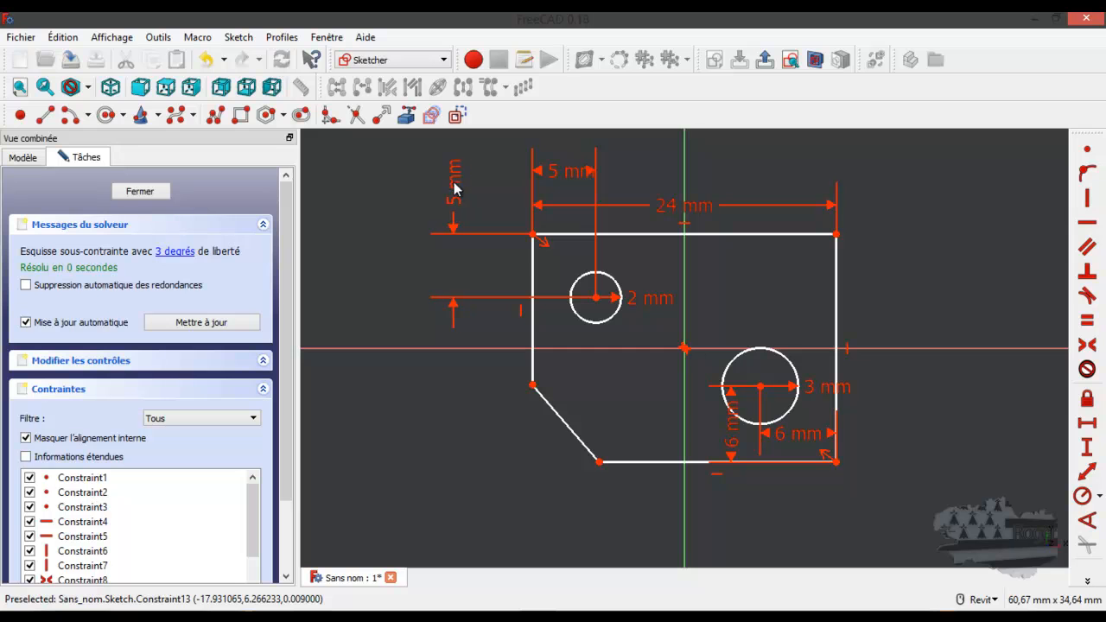
{"action": "left_click", "coordinate": [533, 275]}
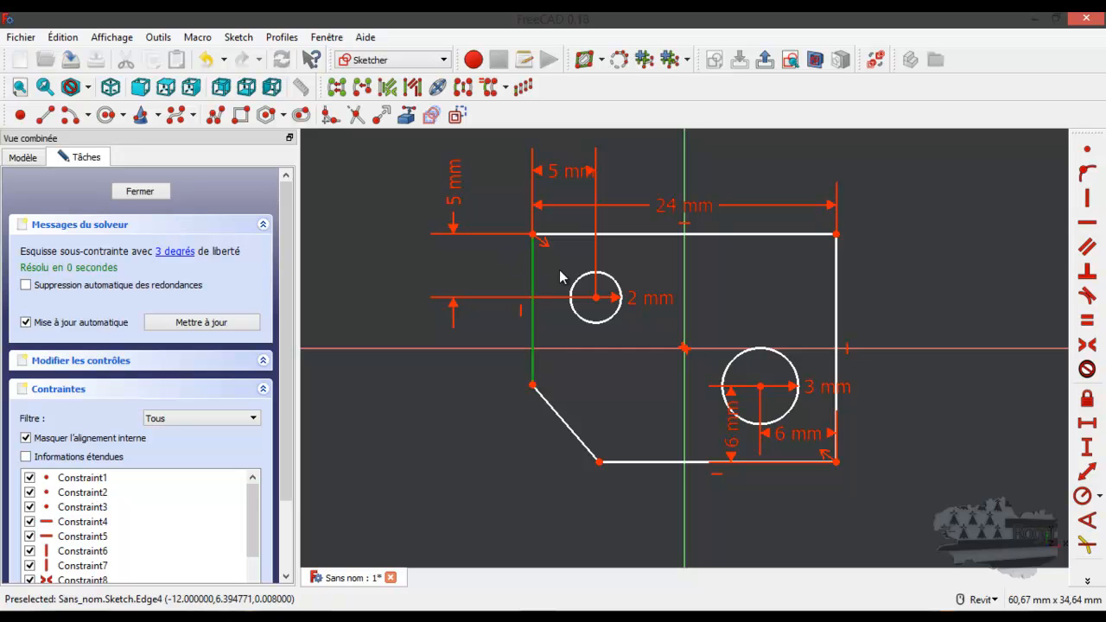
{"action": "left_click", "coordinate": [1087, 447]}
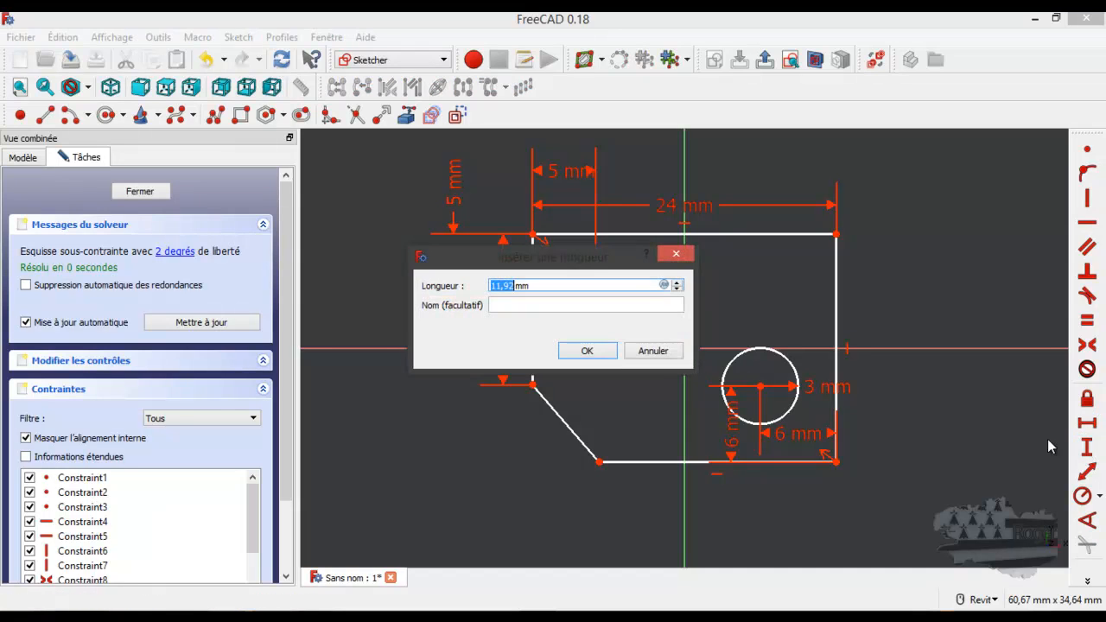
{"action": "type", "text": "12"}
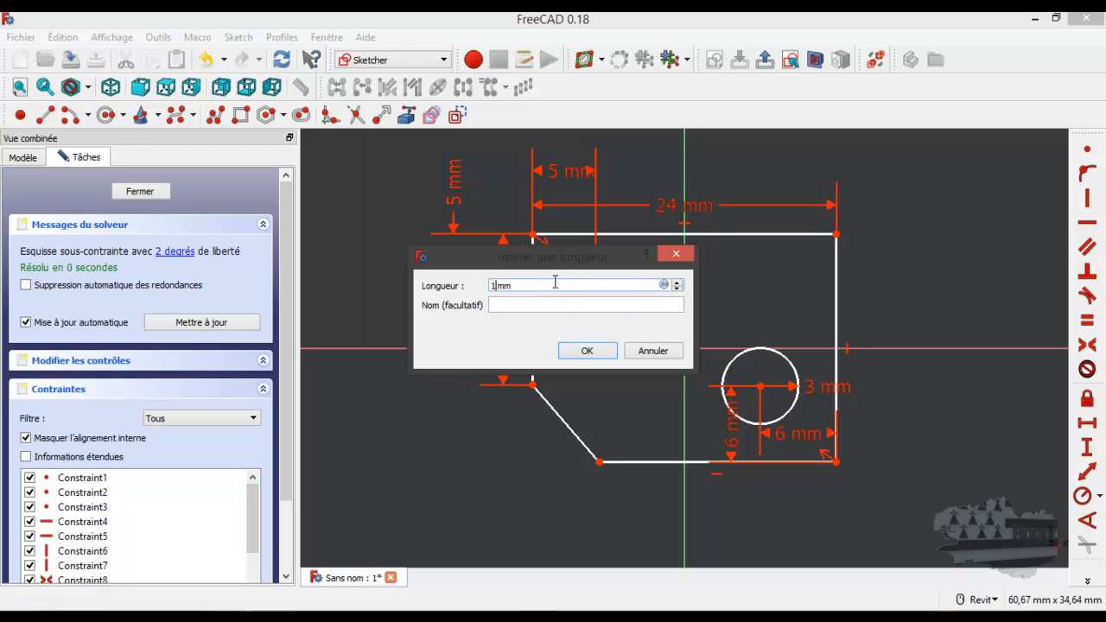
{"action": "key", "text": "Return"}
{"action": "left_click_drag", "start_coordinate": [508, 321], "coordinate": [381, 326]}
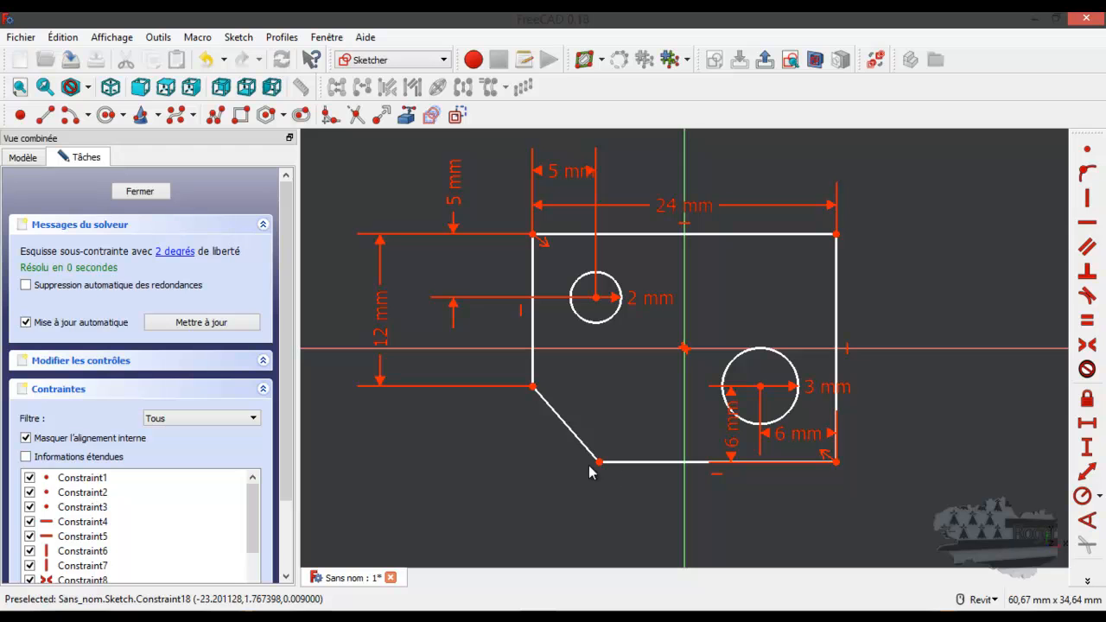
Set the bottom edge's horizontal length to 20 mm
{"action": "left_click", "coordinate": [679, 460]}
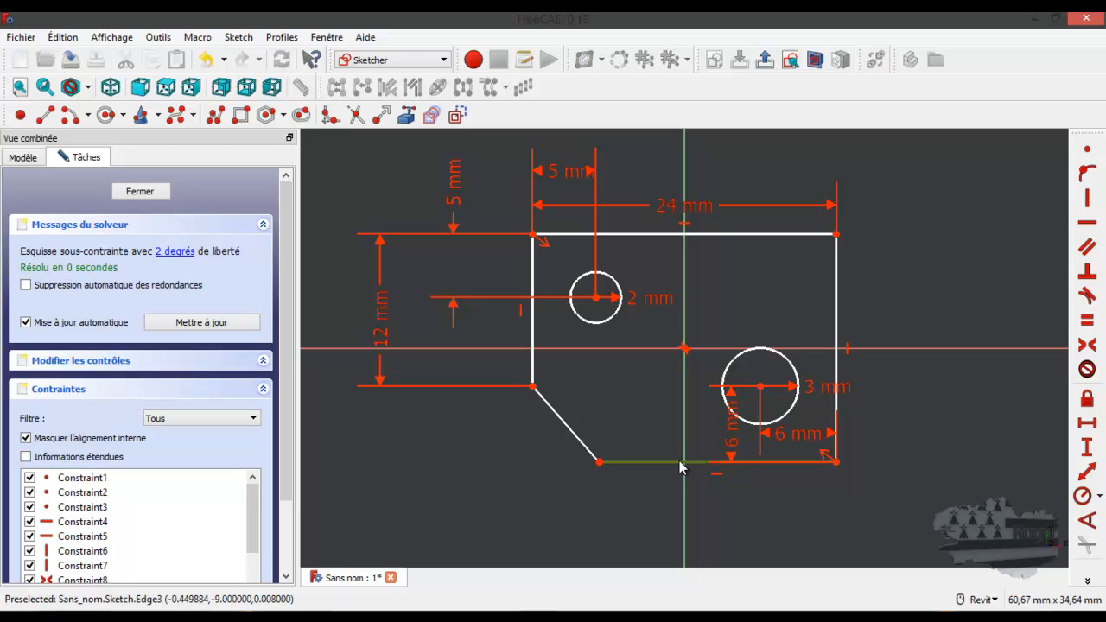
{"action": "left_click", "coordinate": [1088, 423]}
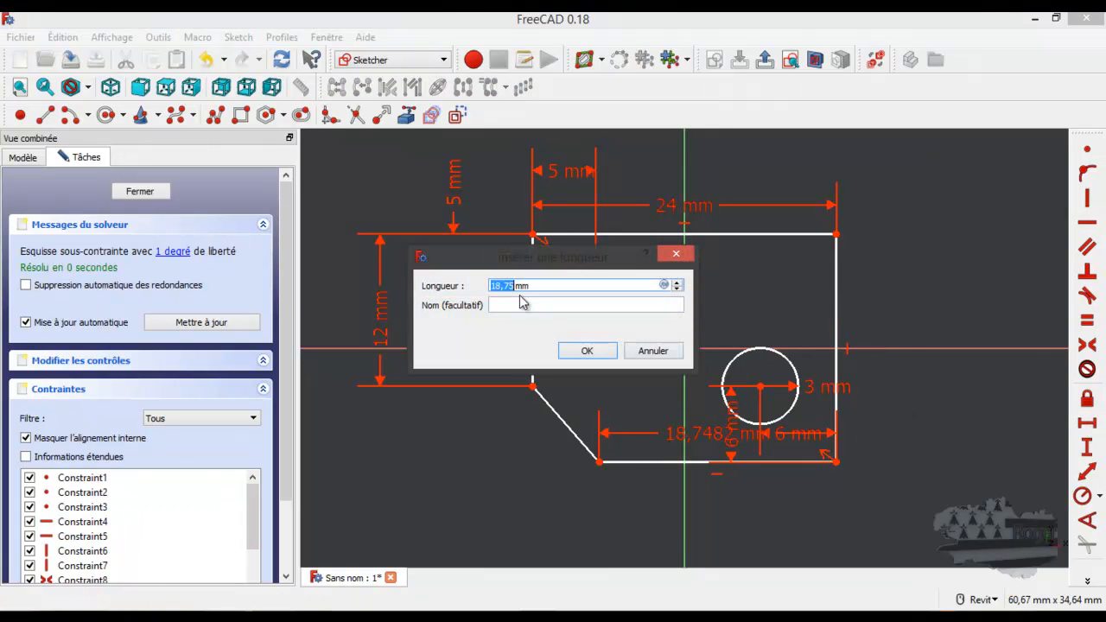
{"action": "type", "text": "1"}
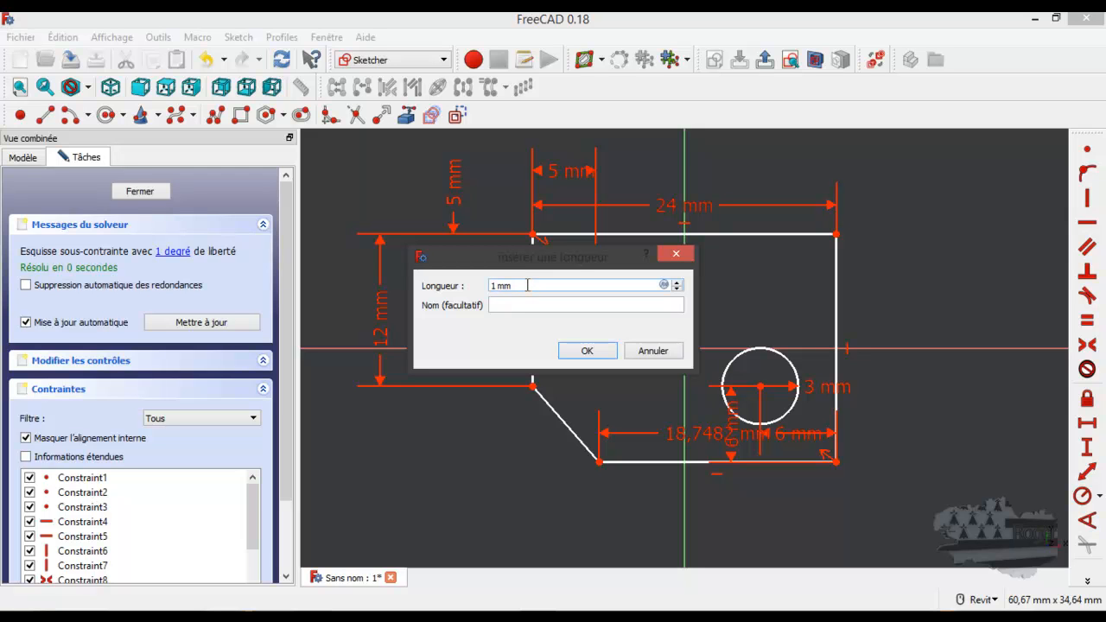
{"action": "left_click_drag", "start_coordinate": [528, 285], "coordinate": [483, 285]}
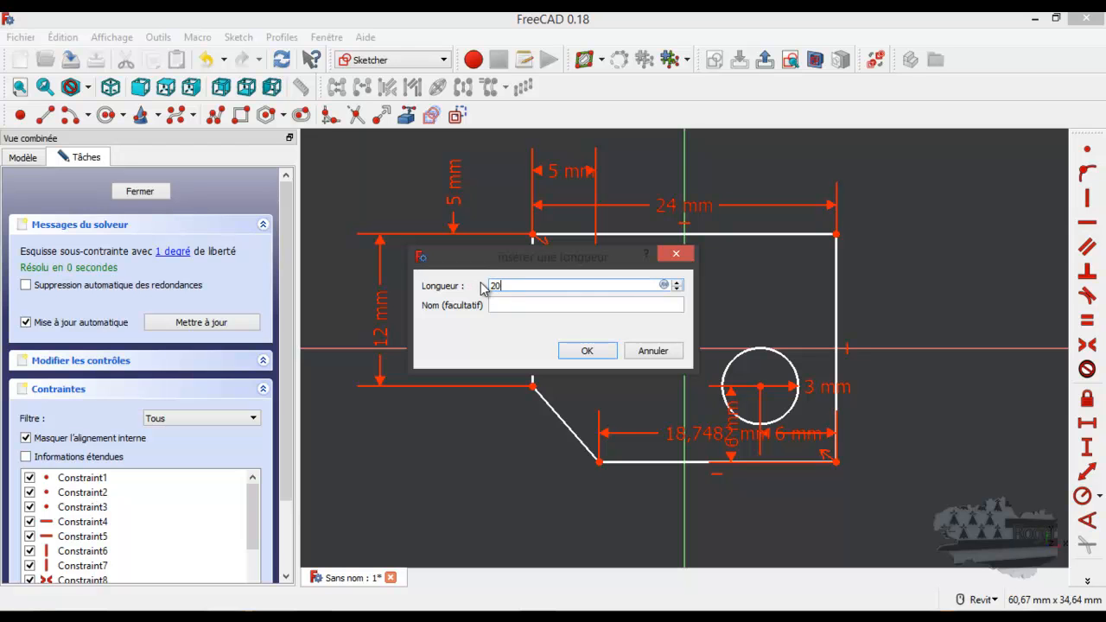
{"action": "key", "text": "Return"}
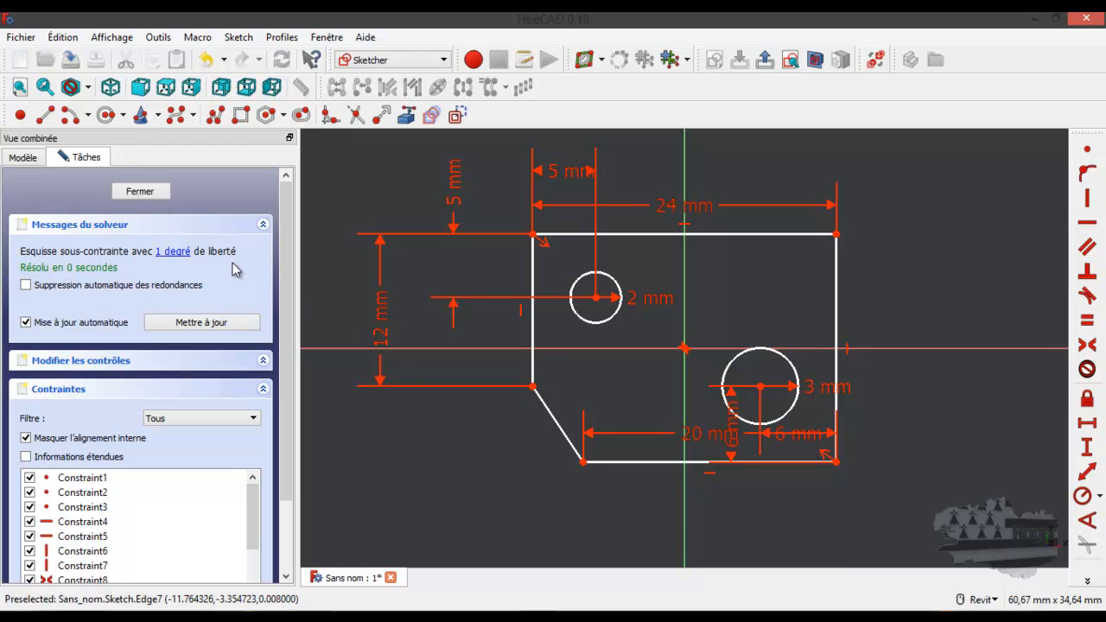
Highlight the geometry that still has freedom, test its movement, and set the right edge's vertical length to 18 mm
{"action": "left_click", "coordinate": [177, 251]}
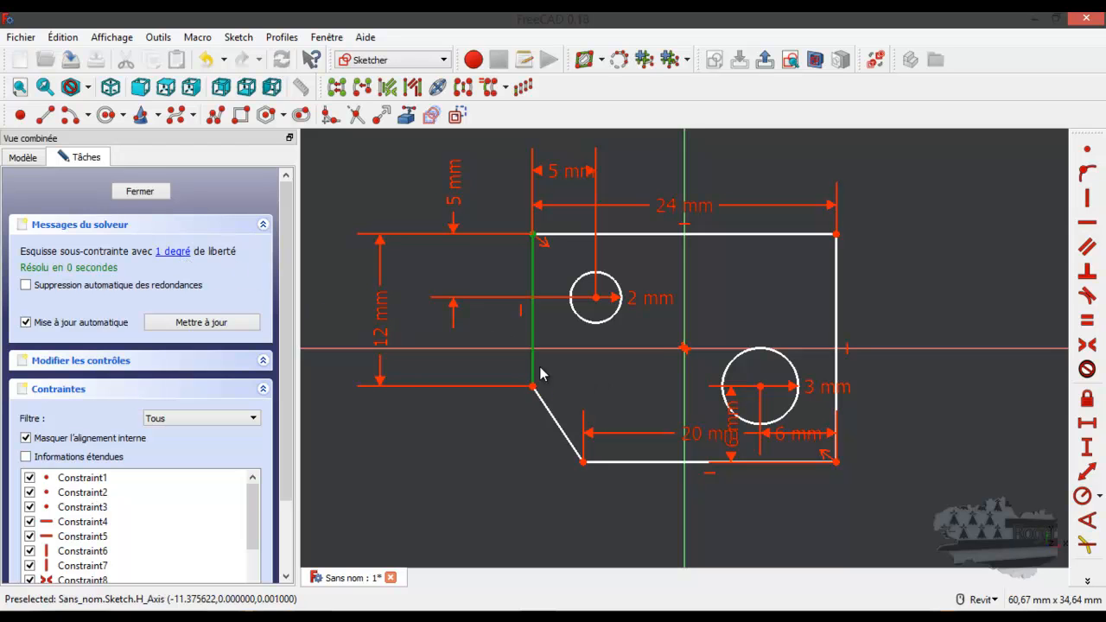
{"action": "left_click_drag", "start_coordinate": [534, 387], "coordinate": [535, 382]}
{"action": "left_click", "coordinate": [836, 324]}
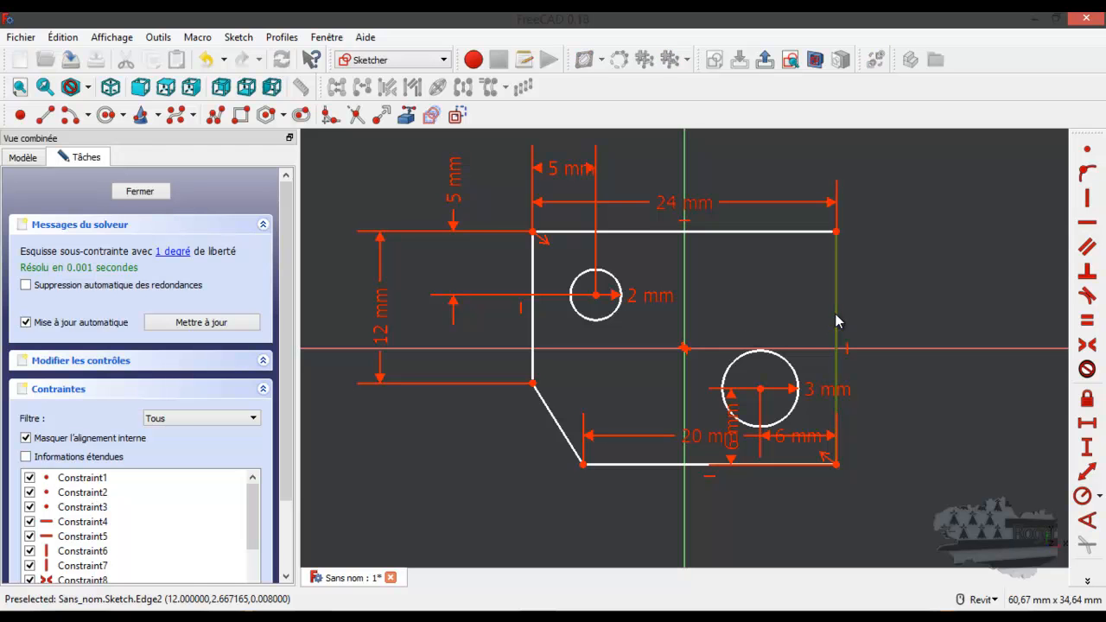
{"action": "left_click", "coordinate": [1087, 448]}
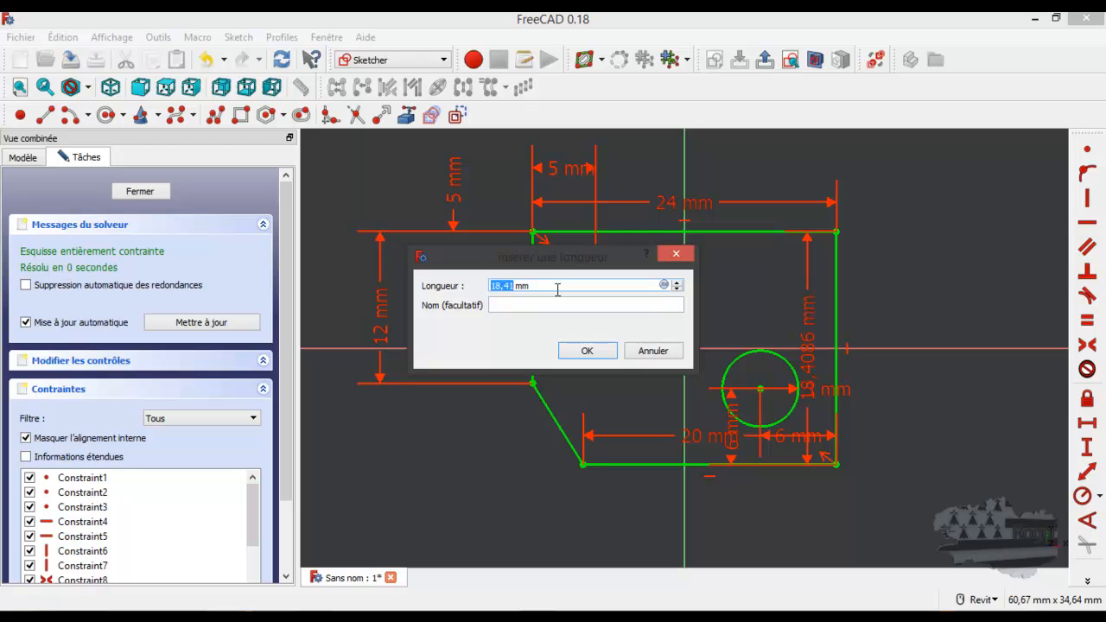
{"action": "type", "text": "18"}
{"action": "key", "text": "Return"}
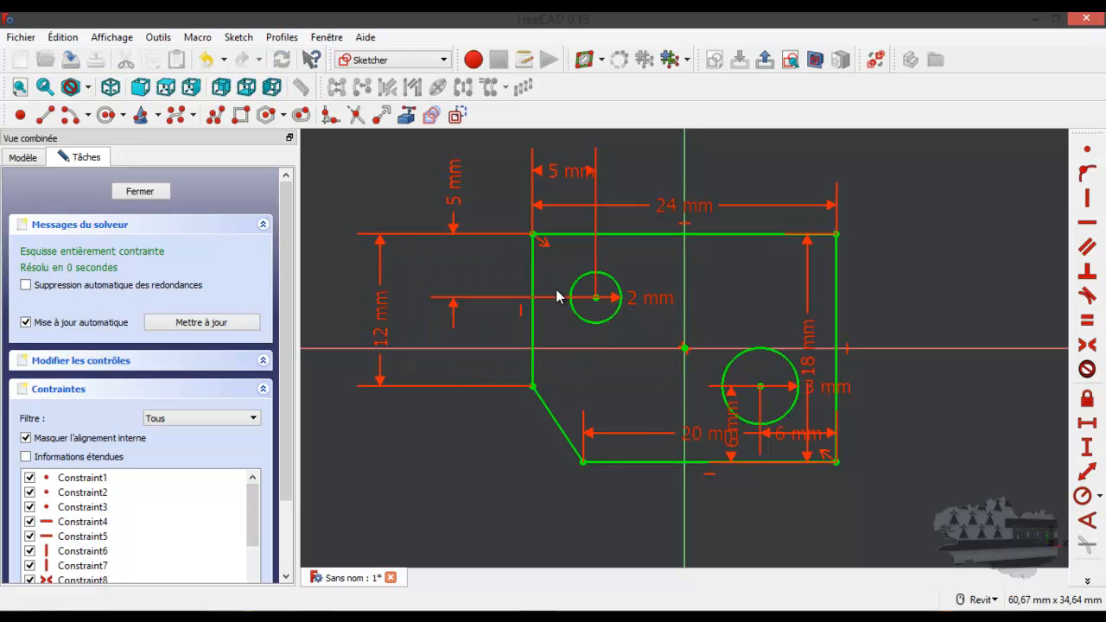
{"action": "left_click", "coordinate": [682, 281]}
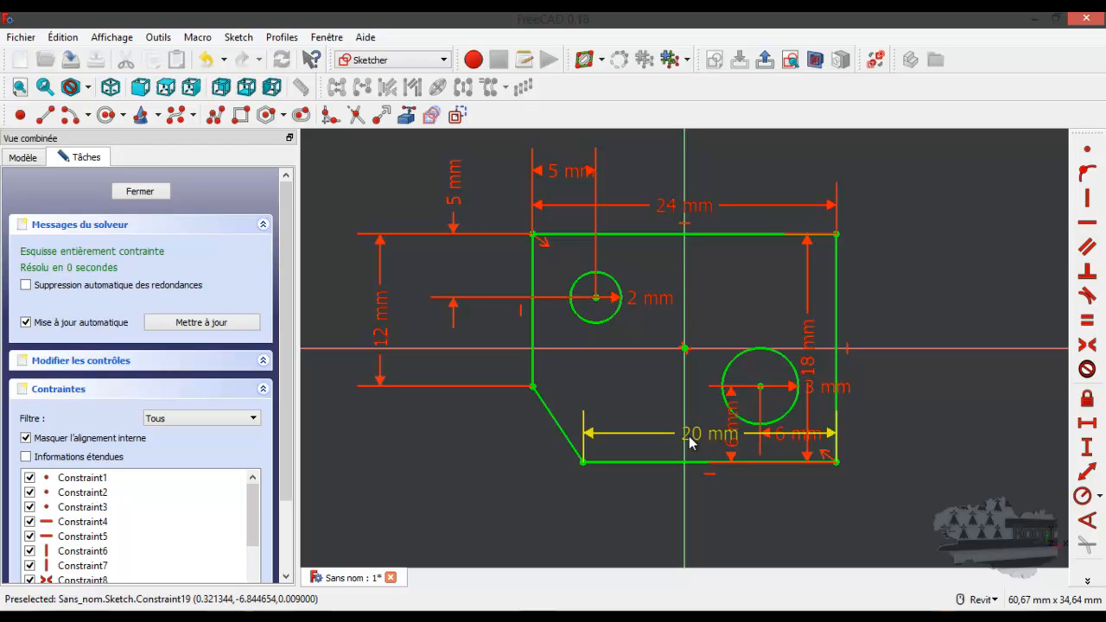
Move the 20 mm dimension below the plate and the 18 mm dimension outside its right edge, and close the sketch
{"action": "left_click_drag", "start_coordinate": [688, 434], "coordinate": [691, 531]}
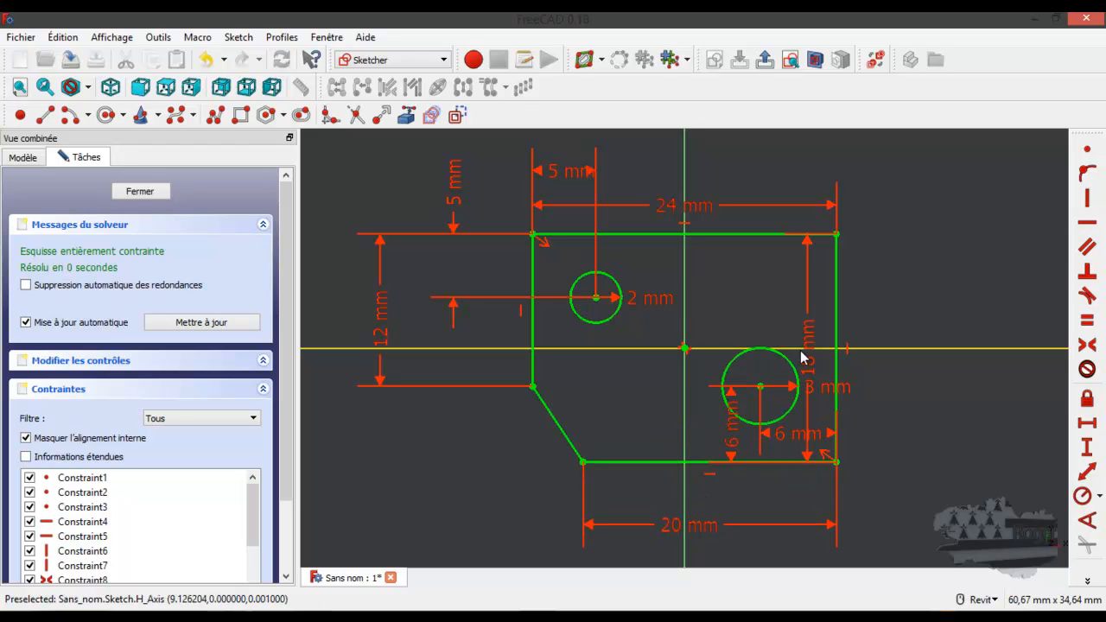
{"action": "left_click_drag", "start_coordinate": [805, 354], "coordinate": [933, 350]}
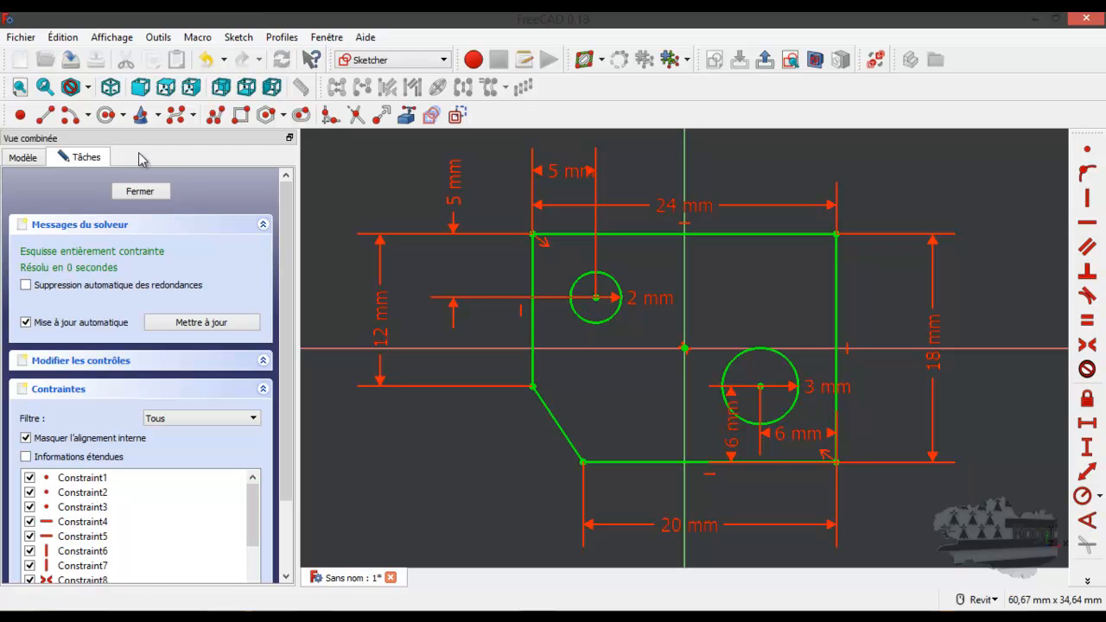
{"action": "left_click", "coordinate": [139, 192]}
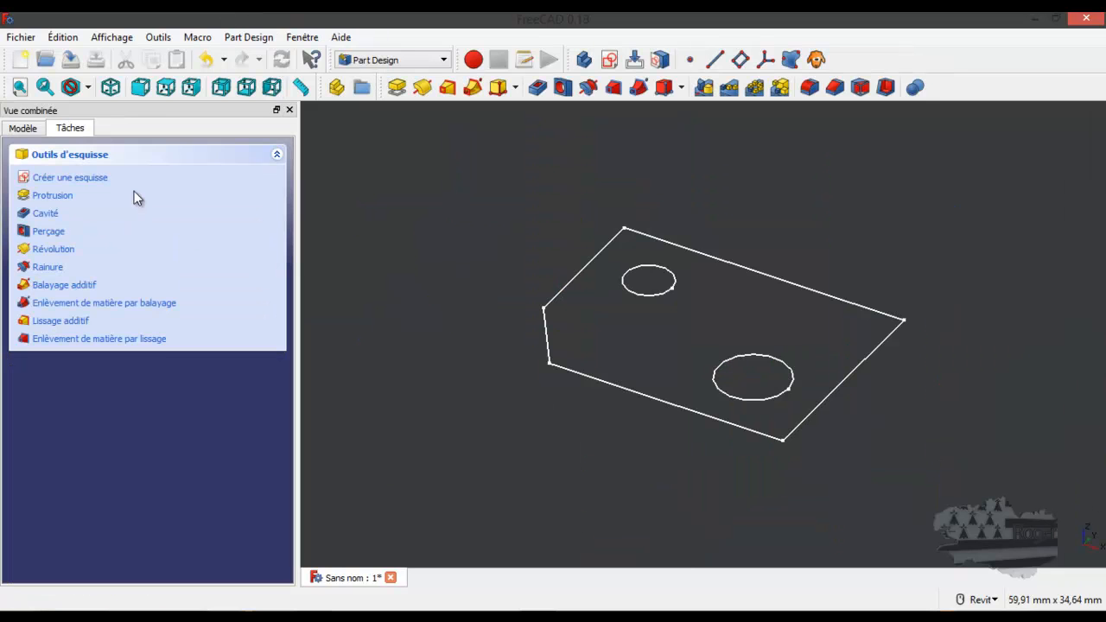
Pad the plate sketch, trying a length of 15 mm before setting it to 10 mm
{"action": "left_click", "coordinate": [69, 196]}
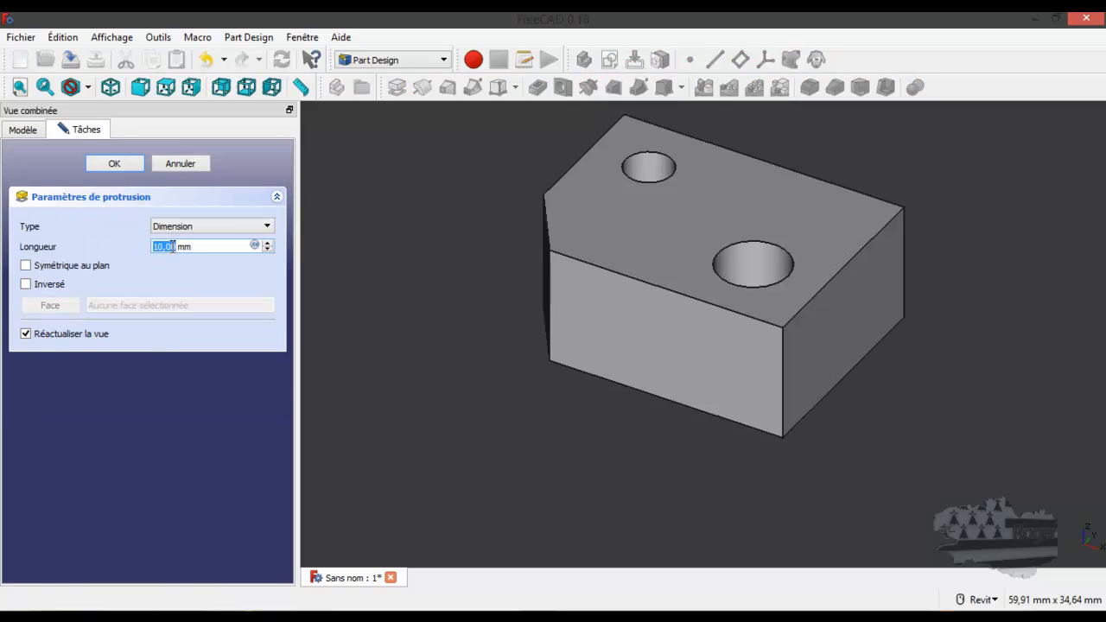
{"action": "type", "text": "15"}
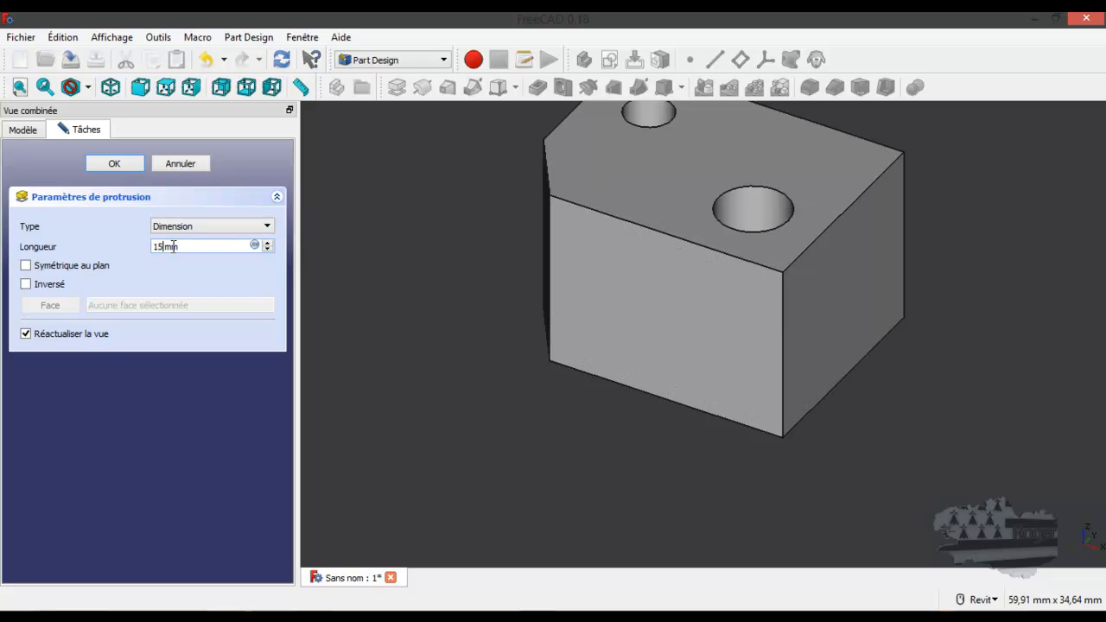
{"action": "key", "text": "BackSpace"}
{"action": "type", "text": "0"}
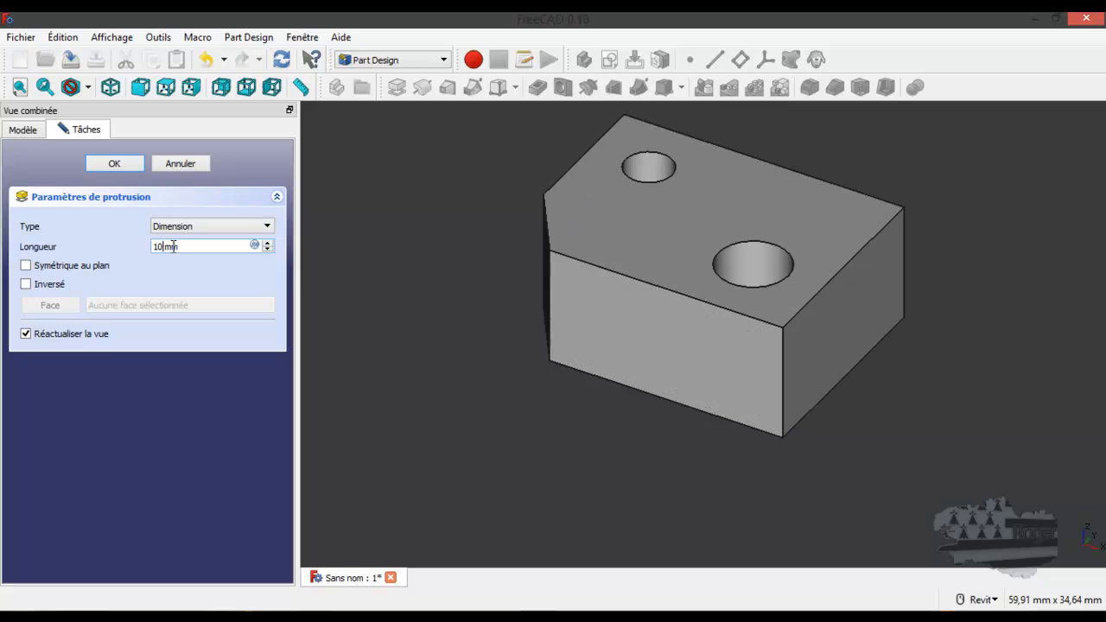
{"action": "left_click", "coordinate": [126, 166]}
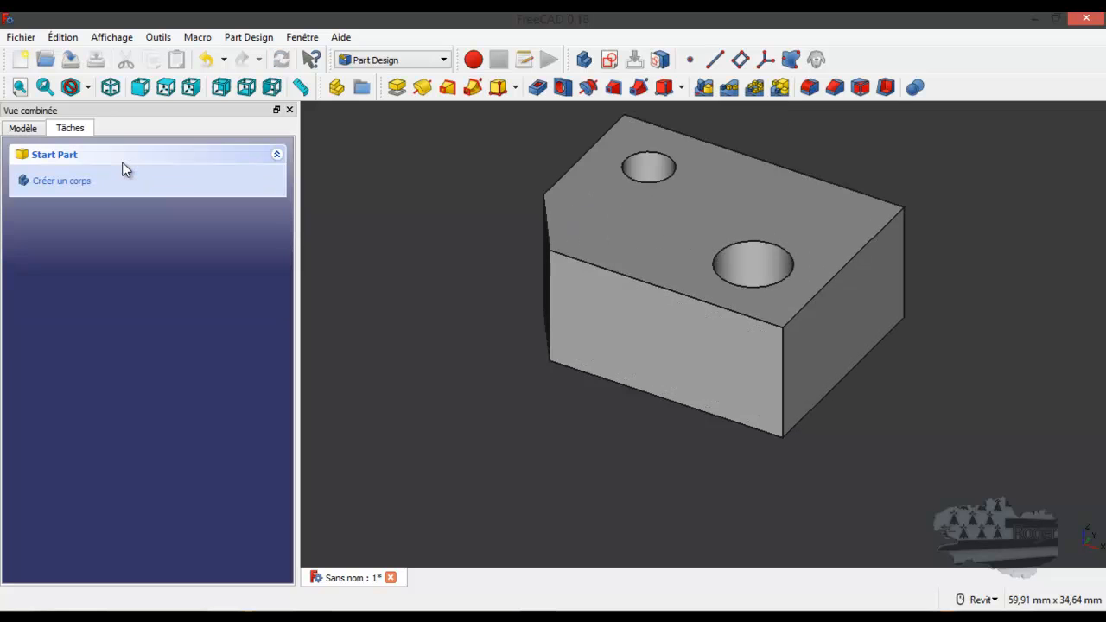
Create a new sketch on the block's front face and display the model in wireframe
{"action": "left_click", "coordinate": [691, 344]}
{"action": "left_click", "coordinate": [609, 60]}
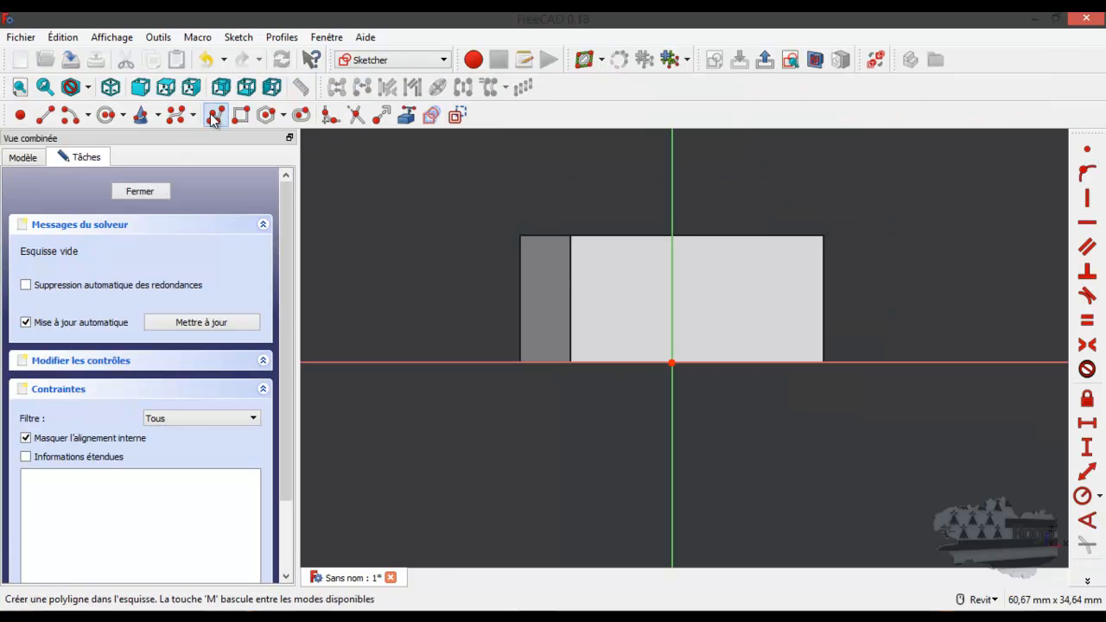
{"action": "left_click", "coordinate": [88, 87]}
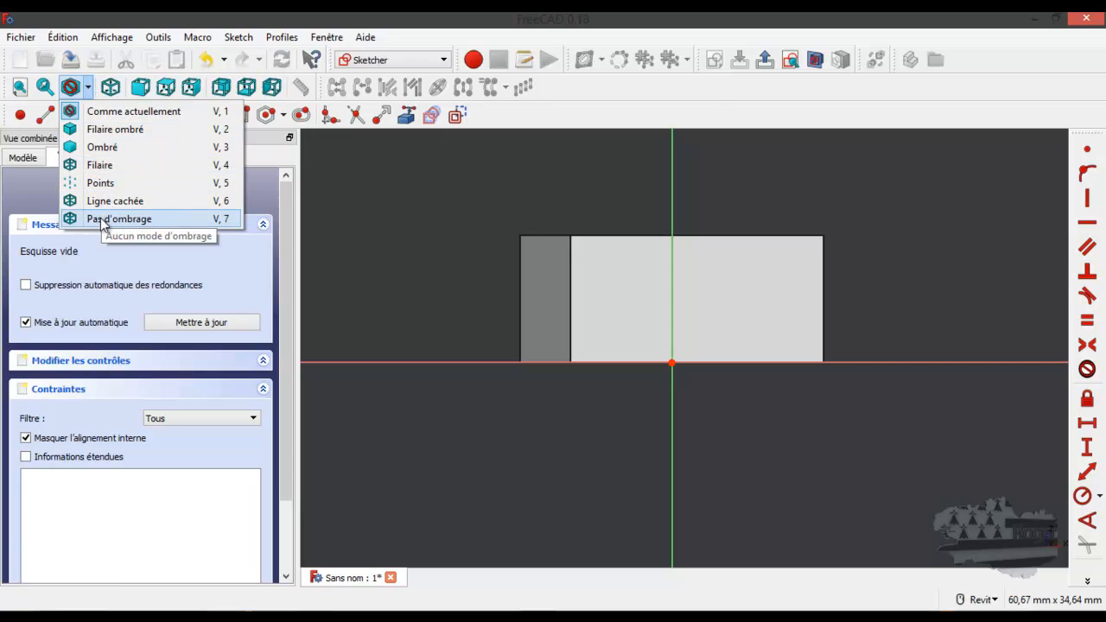
{"action": "left_click", "coordinate": [100, 166]}
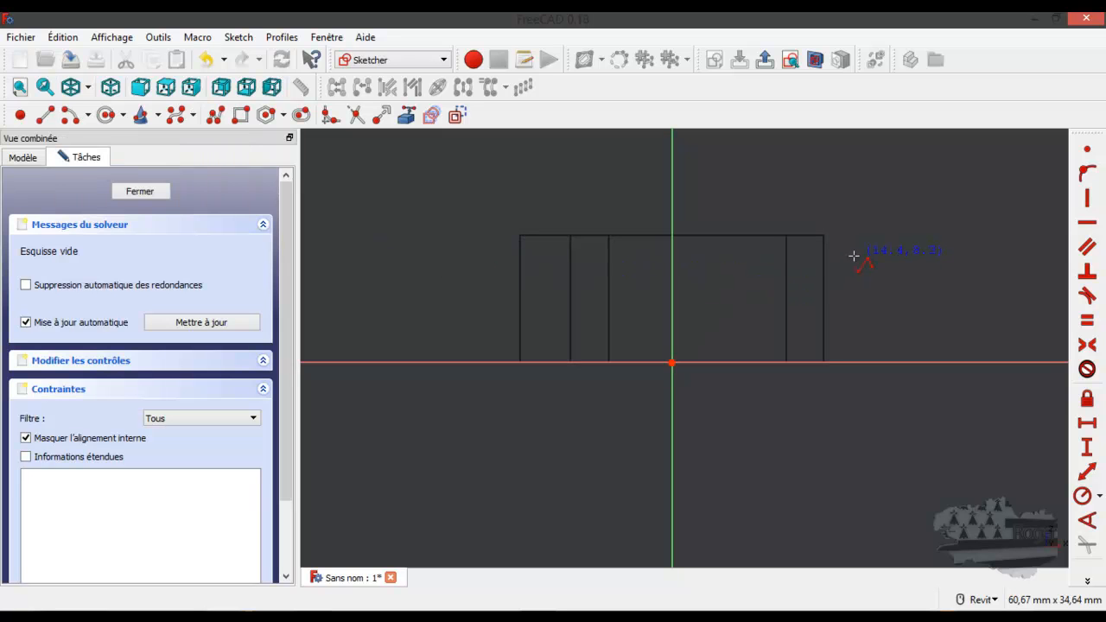
Sketch a triangle across the block's right edge with a vertical outer side, make its loose end points coincident, and close the sketch
{"action": "left_click", "coordinate": [768, 295]}
{"action": "left_click", "coordinate": [859, 349]}
{"action": "left_click", "coordinate": [856, 257]}
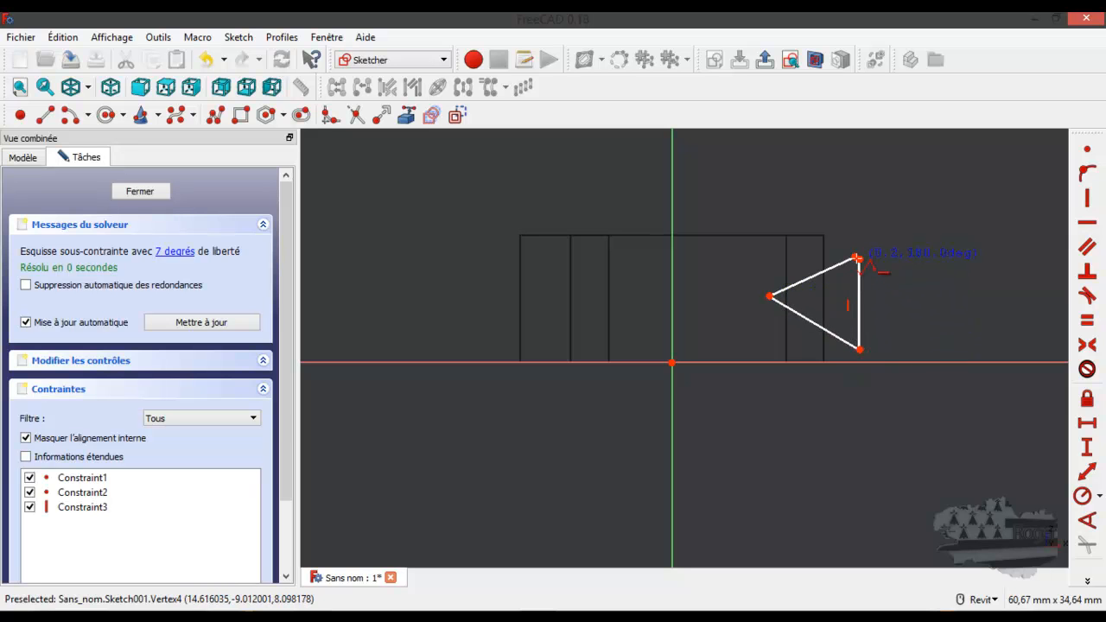
{"action": "right_click", "coordinate": [875, 267]}
{"action": "left_click", "coordinate": [860, 259]}
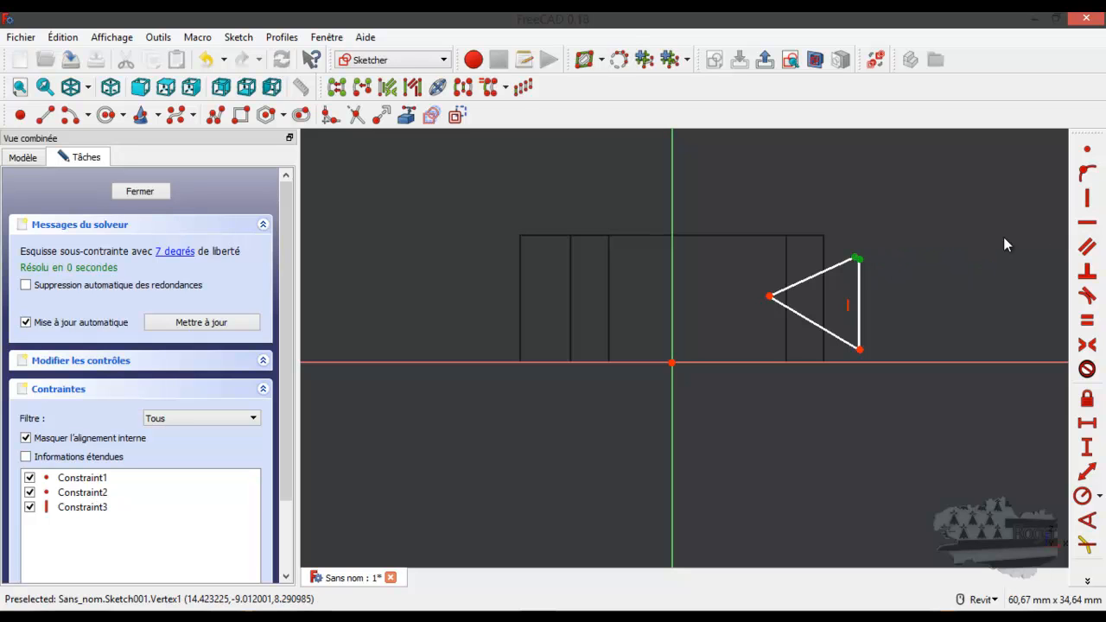
{"action": "left_click", "coordinate": [1088, 151]}
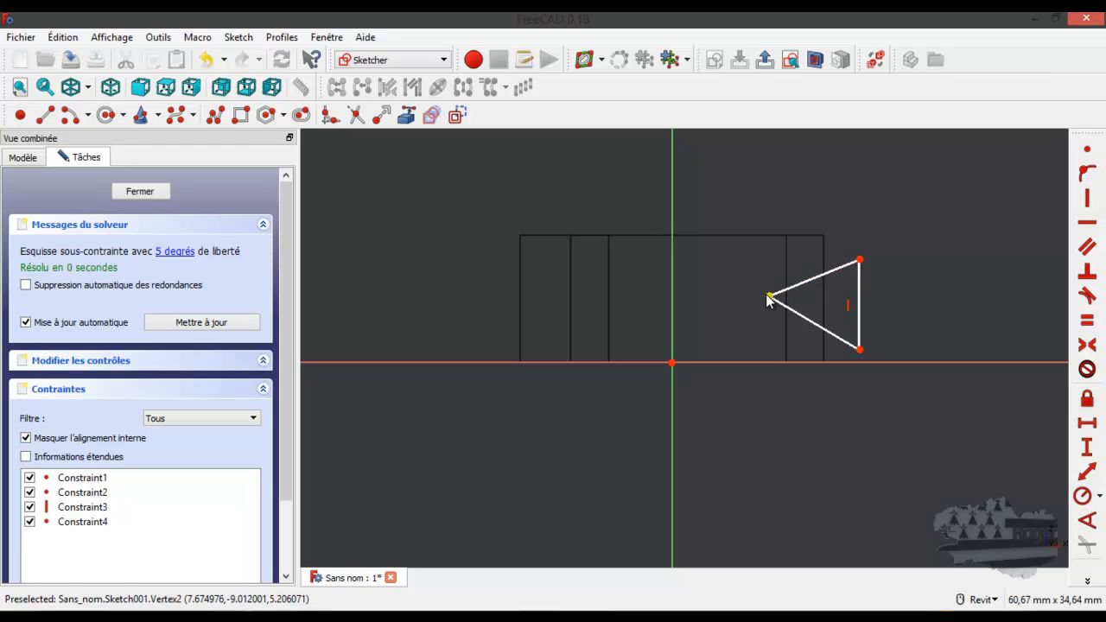
{"action": "left_click_drag", "start_coordinate": [769, 296], "coordinate": [768, 301]}
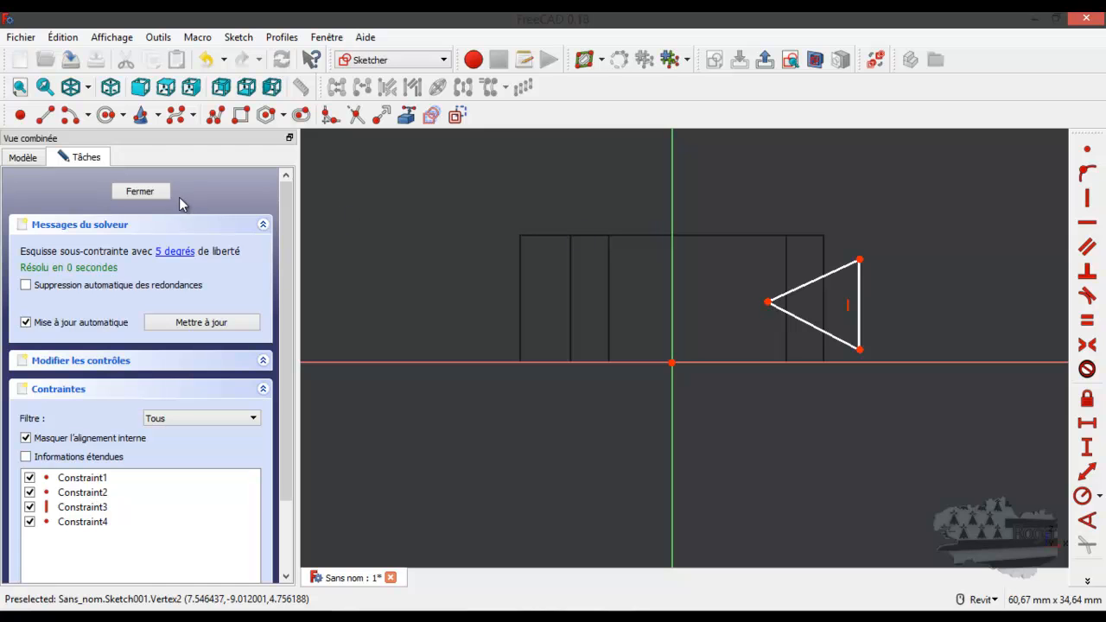
{"action": "left_click", "coordinate": [157, 191]}
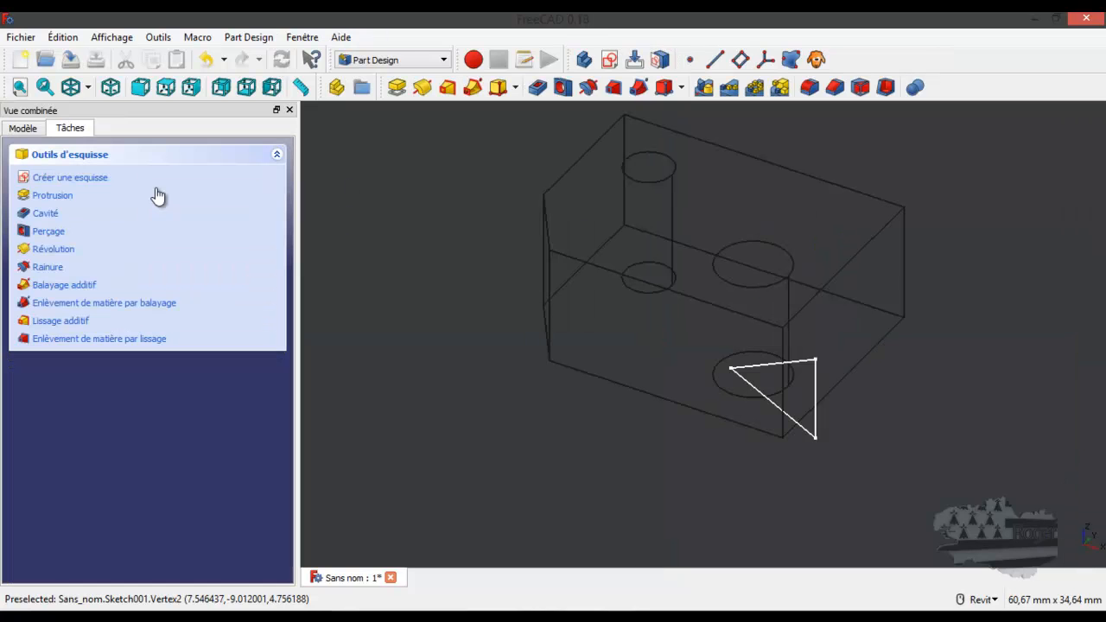
Edit the pad so that its 10 mm length is symmetric to the sketch plane
{"action": "left_click", "coordinate": [25, 130]}
{"action": "left_click", "coordinate": [79, 223]}
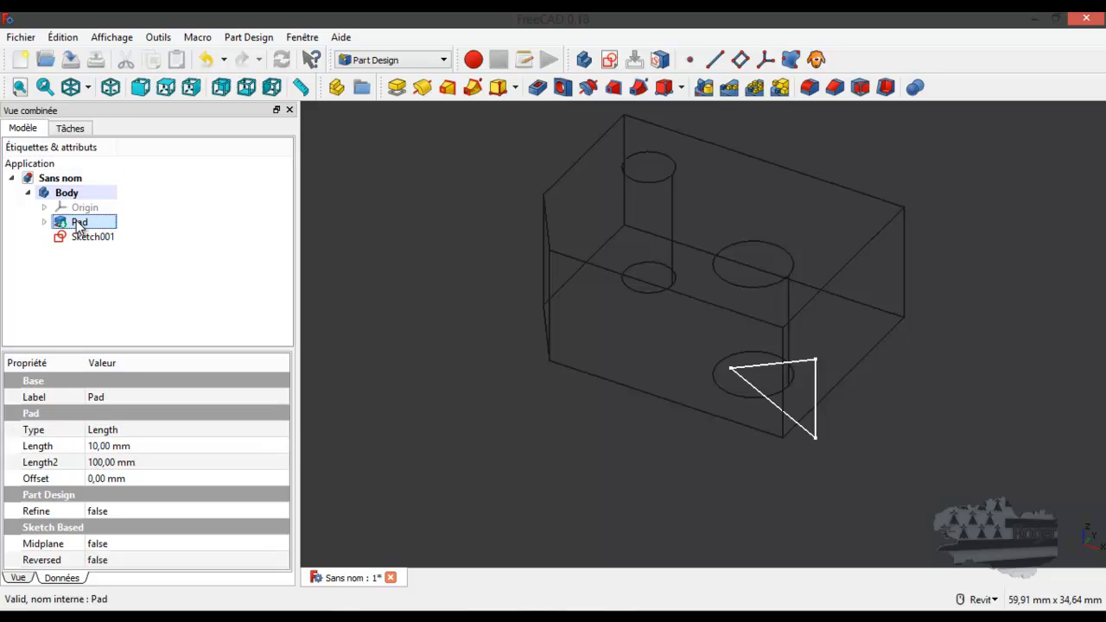
{"action": "double_click", "coordinate": [79, 223]}
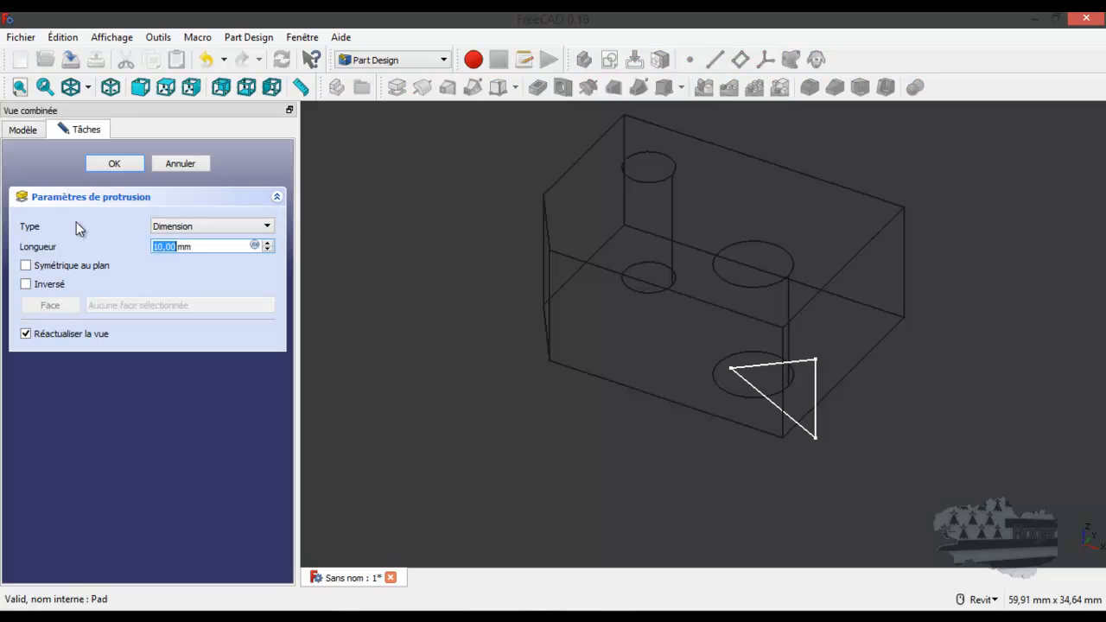
{"action": "left_click", "coordinate": [27, 266]}
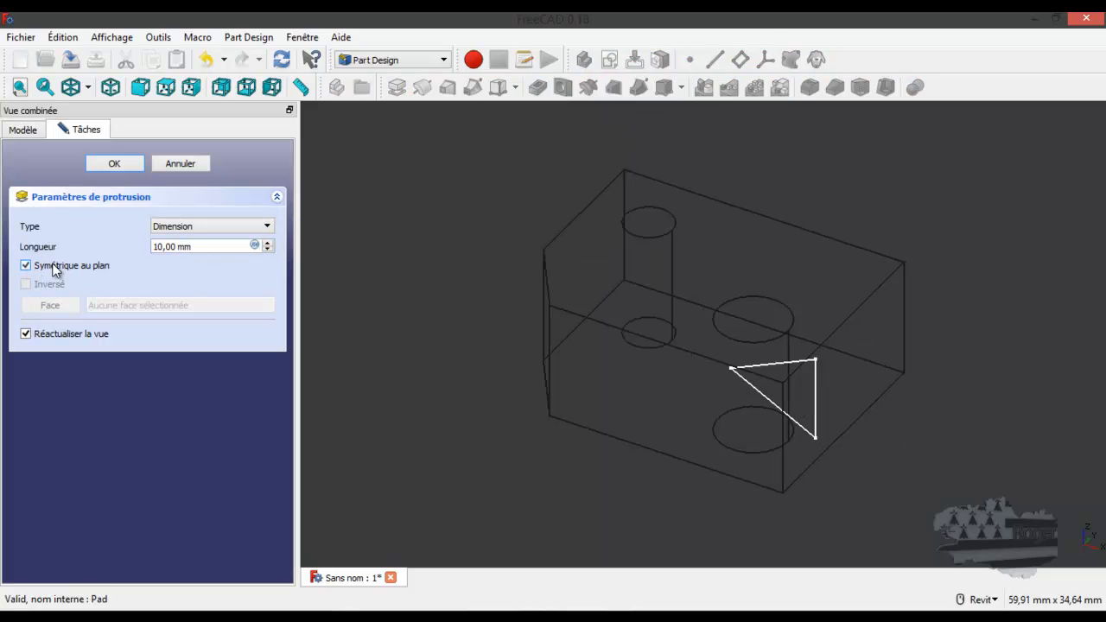
{"action": "left_click", "coordinate": [115, 164]}
Reopen the triangle sketch and constrain the triangle's left vertex onto the horizontal axis
{"action": "double_click", "coordinate": [83, 237]}
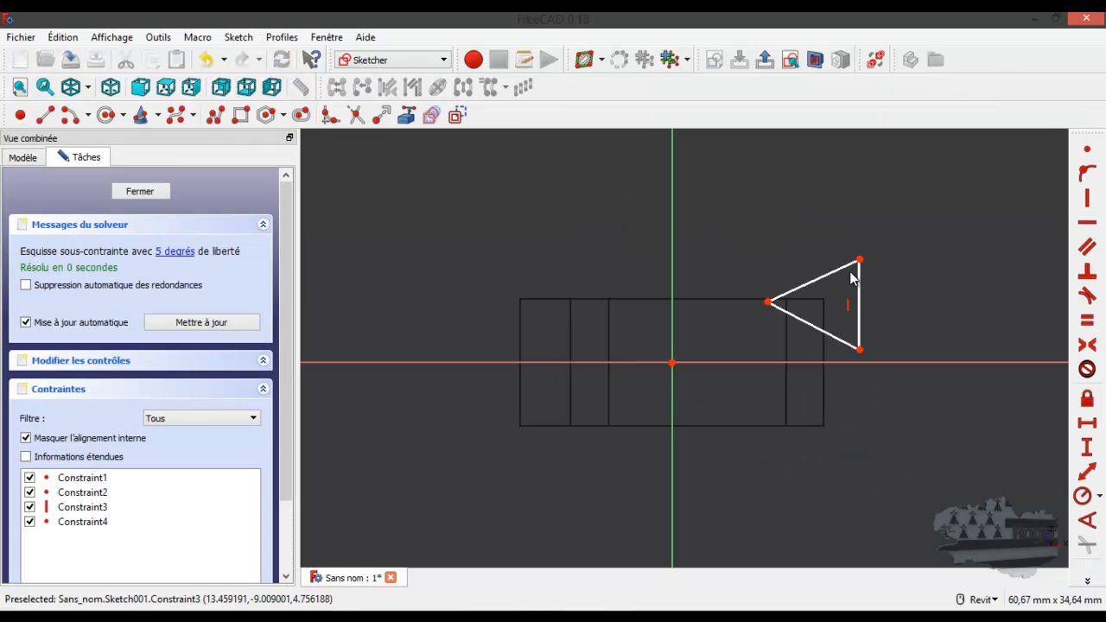
{"action": "left_click_drag", "start_coordinate": [767, 304], "coordinate": [769, 321]}
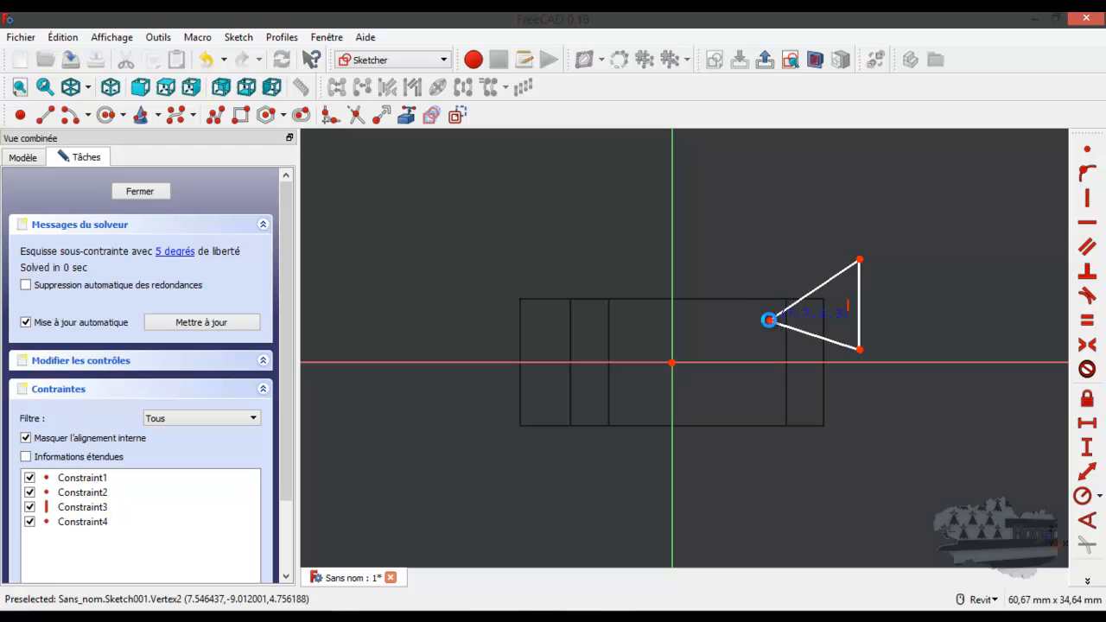
{"action": "left_click", "coordinate": [772, 362]}
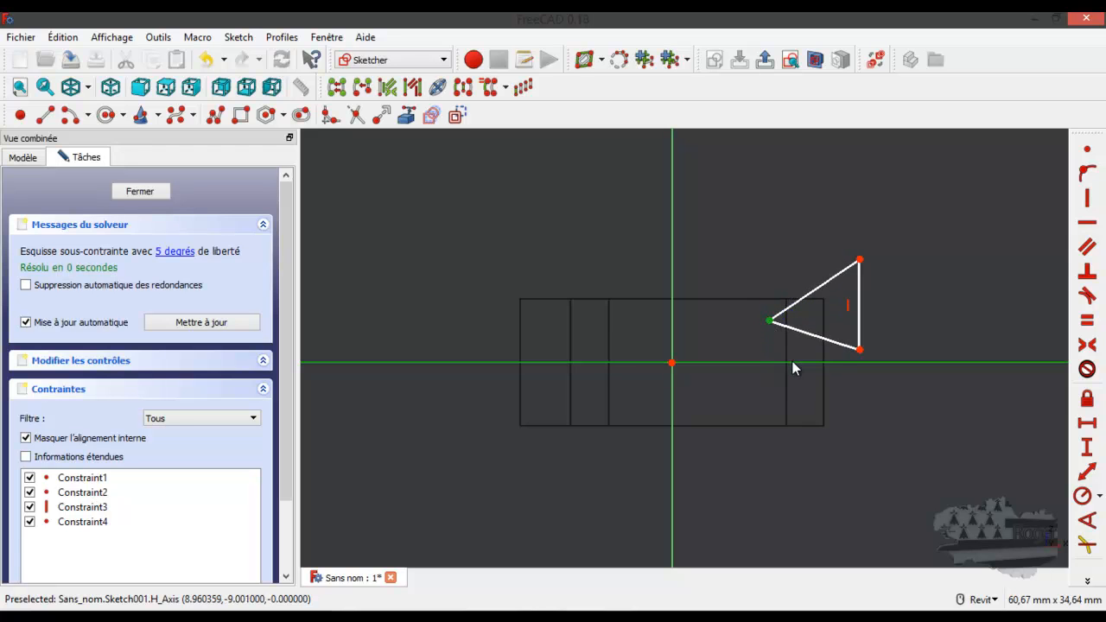
{"action": "left_click", "coordinate": [1086, 174]}
Make the triangle's two right vertices symmetric about the horizontal axis and delete the redundant vertical constraint
{"action": "left_click_drag", "start_coordinate": [862, 351], "coordinate": [862, 427]}
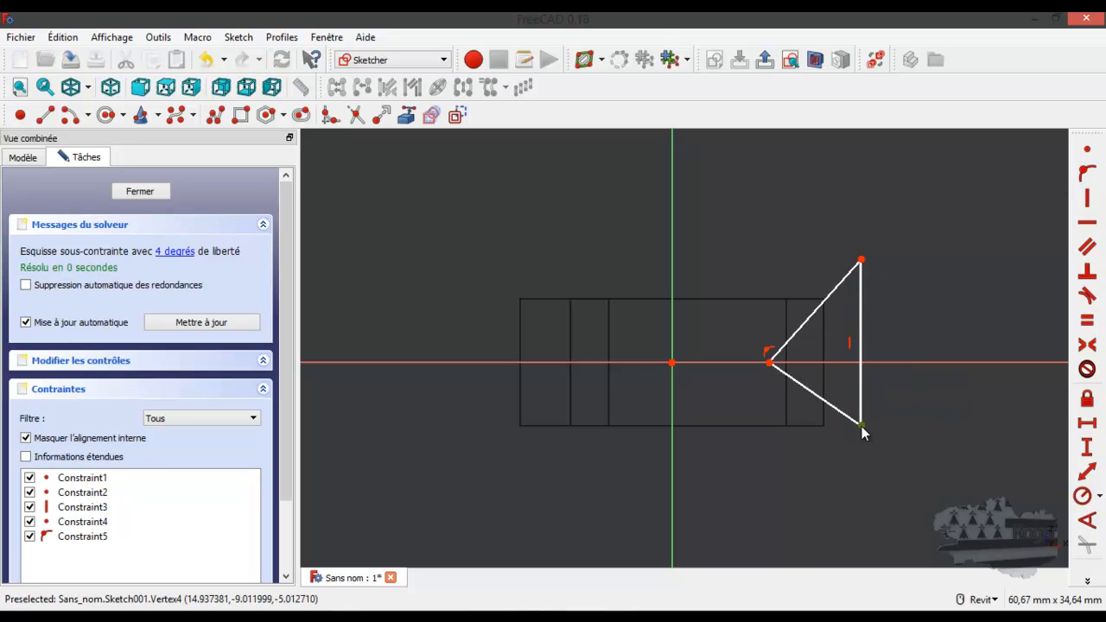
{"action": "left_click", "coordinate": [862, 259]}
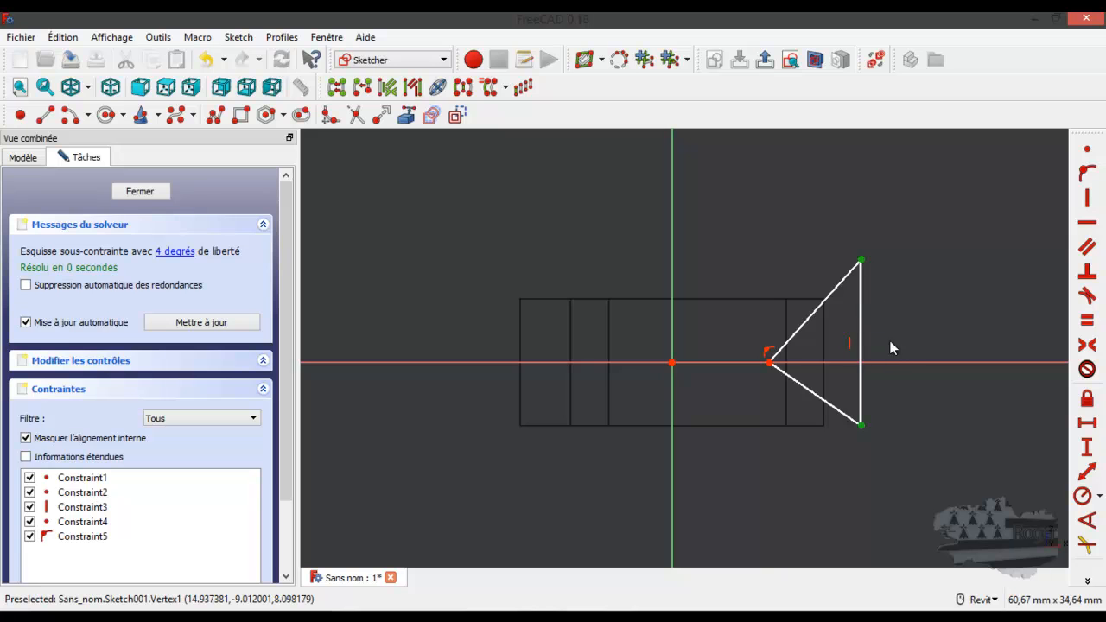
{"action": "left_click", "coordinate": [895, 363]}
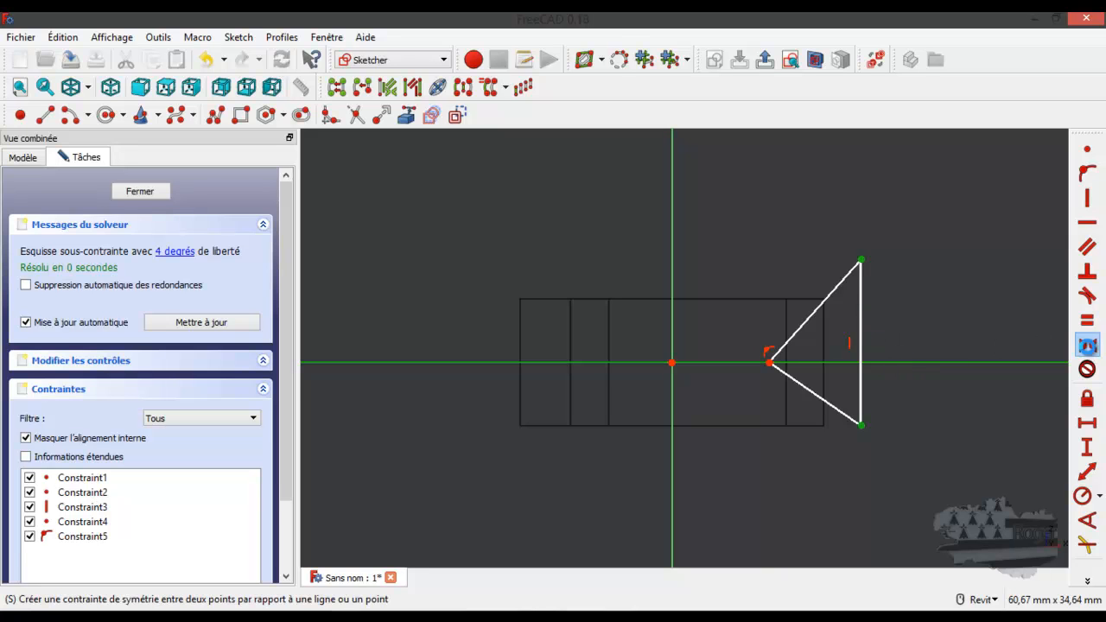
{"action": "left_click", "coordinate": [1086, 347]}
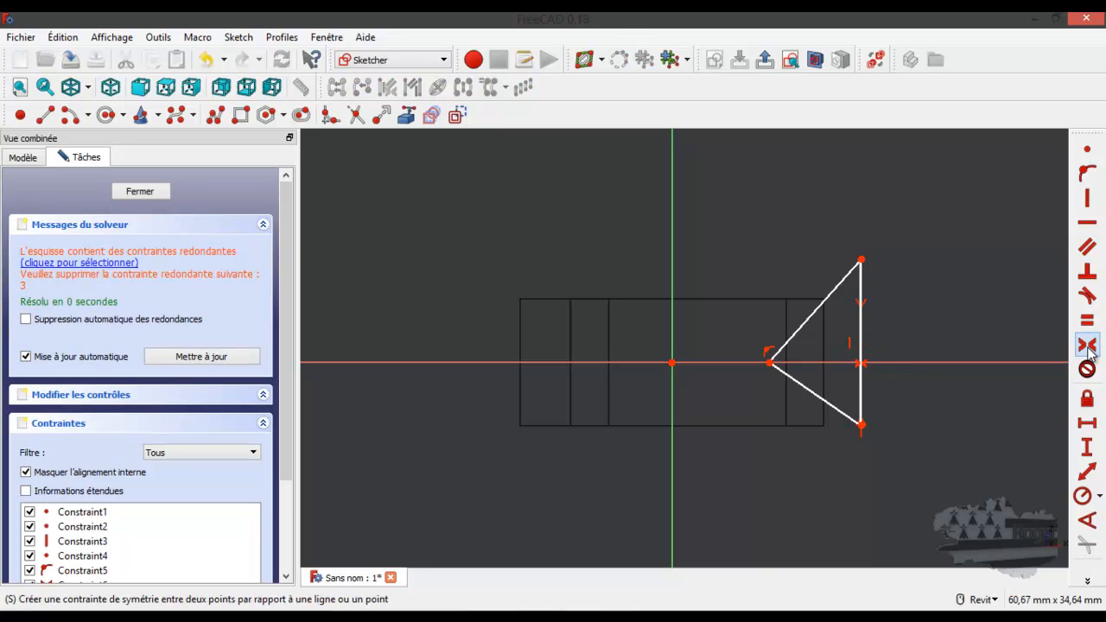
{"action": "left_click", "coordinate": [121, 264]}
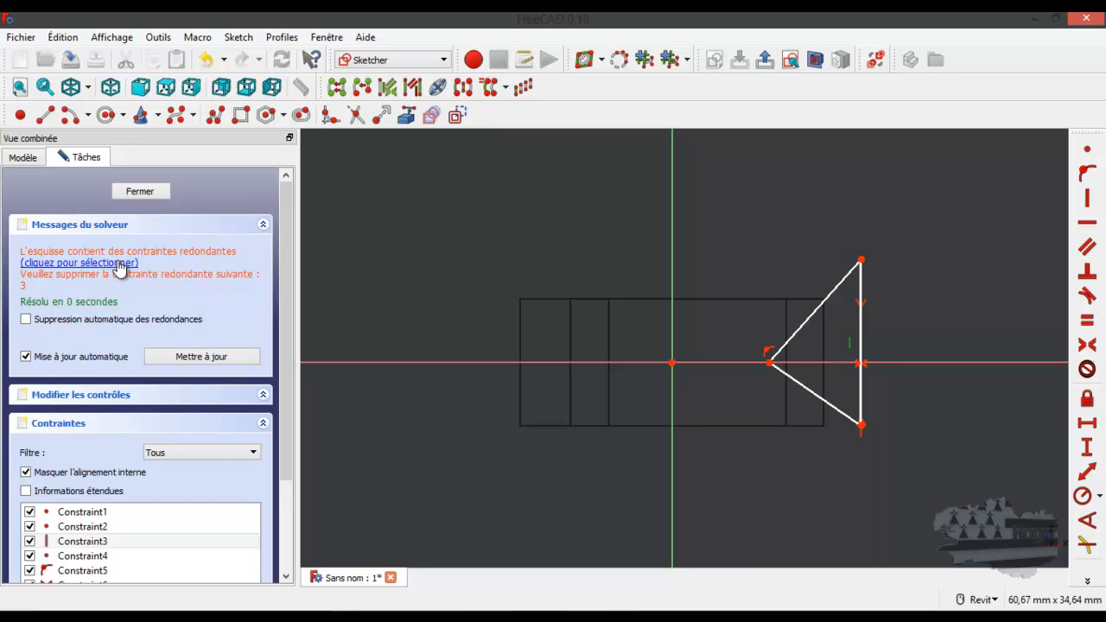
{"action": "key", "text": "Delete"}
Set the vertical length of the triangle's right side to 8 mm
{"action": "left_click", "coordinate": [862, 329]}
{"action": "left_click", "coordinate": [1088, 448]}
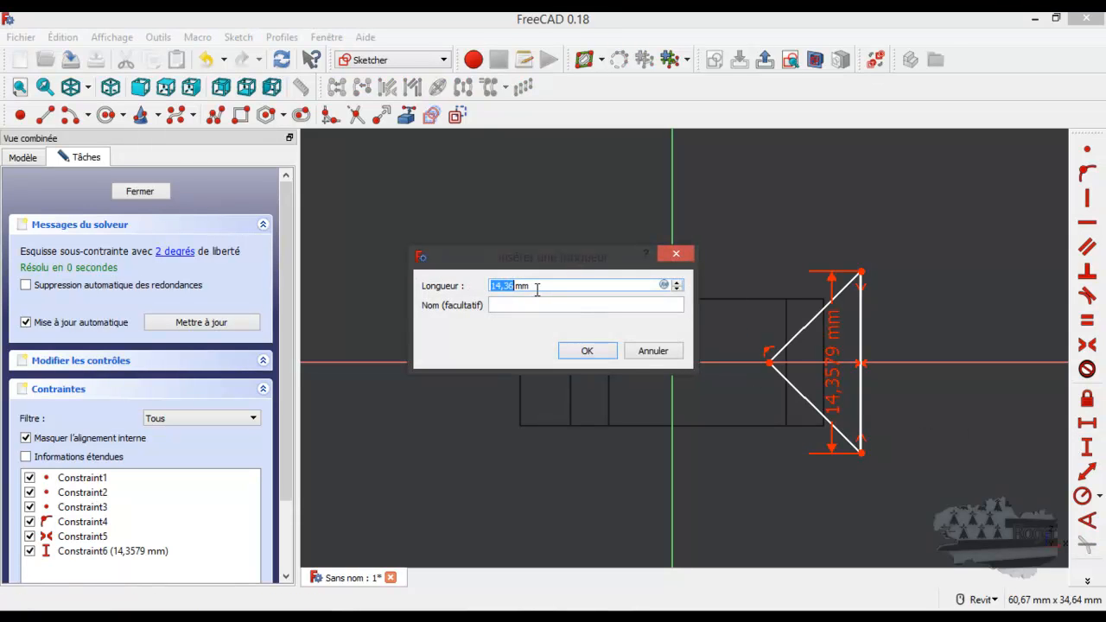
{"action": "type", "text": "8"}
{"action": "key", "text": "Return"}
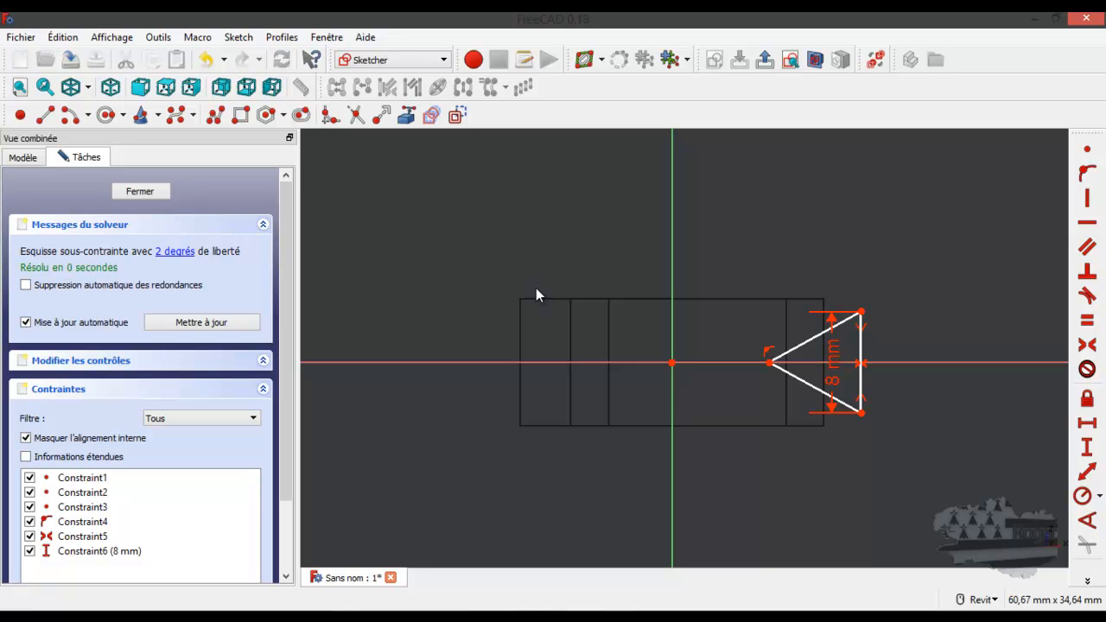
Set the horizontal distance from the origin to the triangle's left vertex to 8 mm
{"action": "scroll", "coordinate": [837, 372], "scroll_direction": "up", "scroll_amount": 4}
{"action": "scroll", "coordinate": [837, 373], "scroll_direction": "down", "scroll_amount": 2}
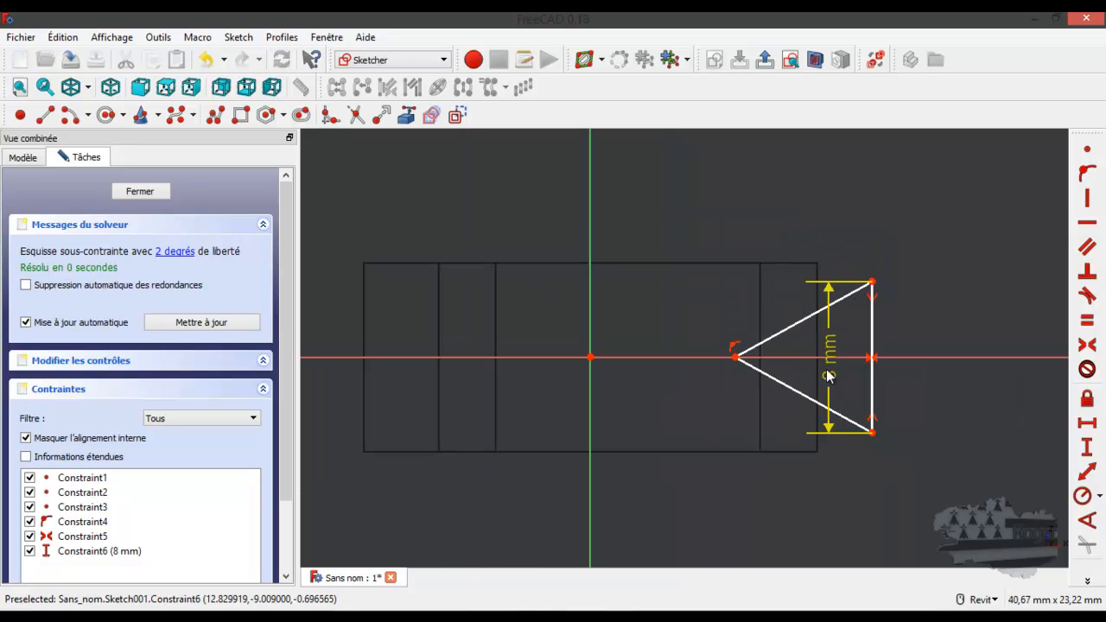
{"action": "left_click", "coordinate": [590, 358]}
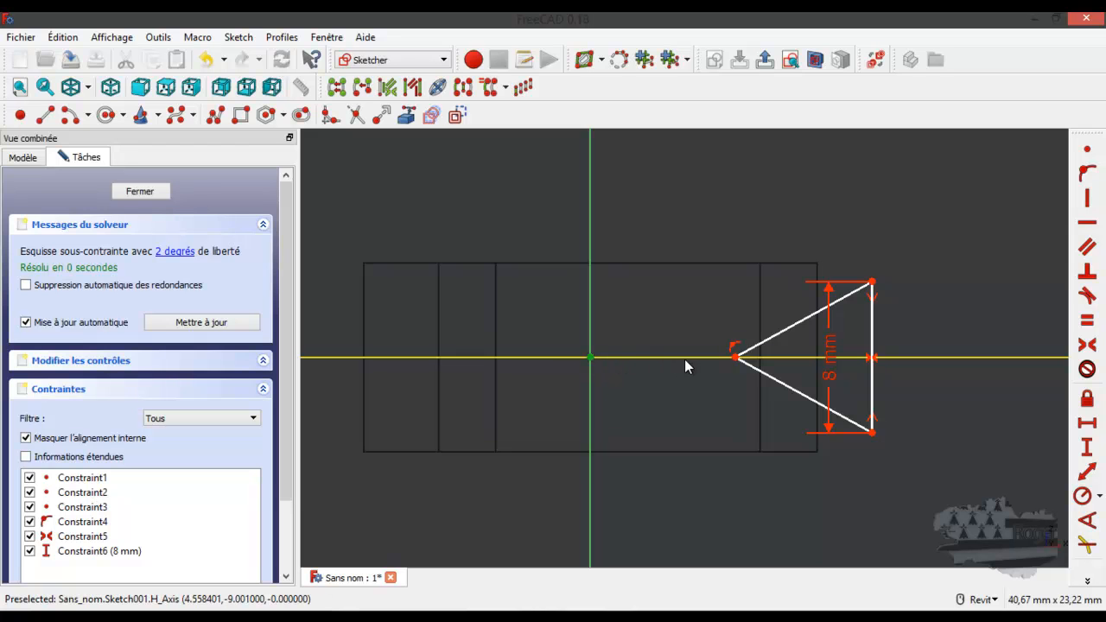
{"action": "left_click", "coordinate": [734, 358]}
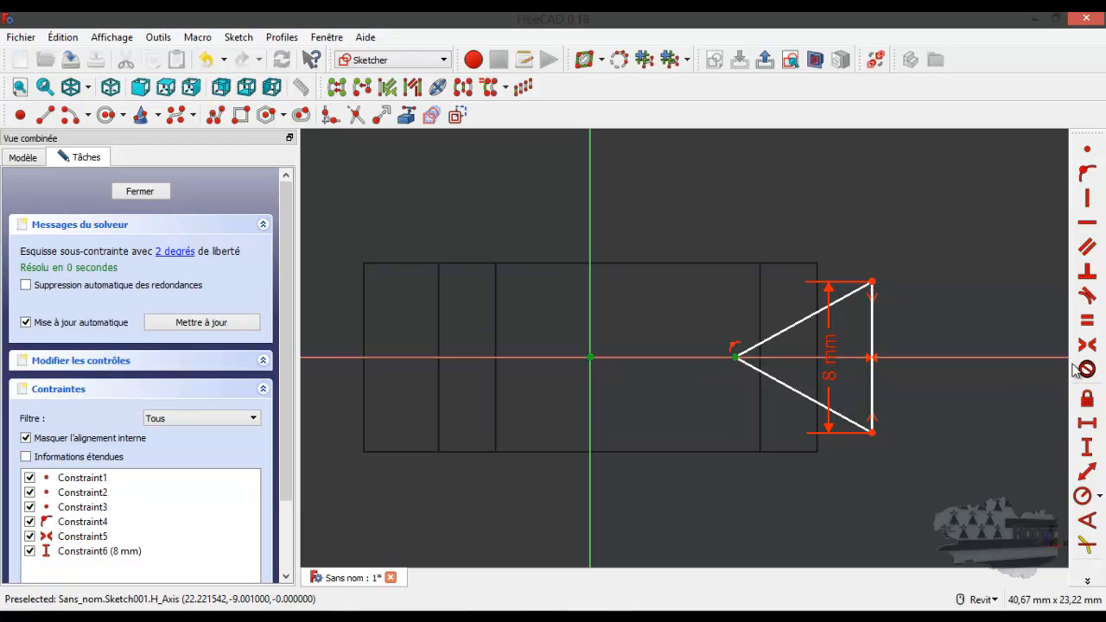
{"action": "left_click", "coordinate": [1087, 423]}
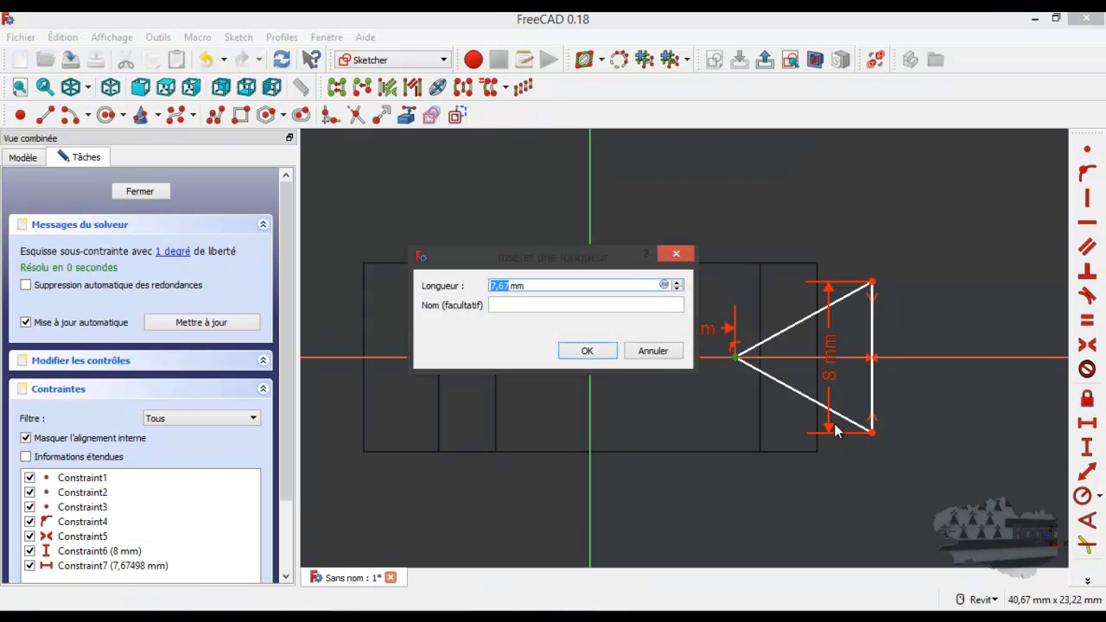
{"action": "type", "text": "8"}
{"action": "key", "text": "Return"}
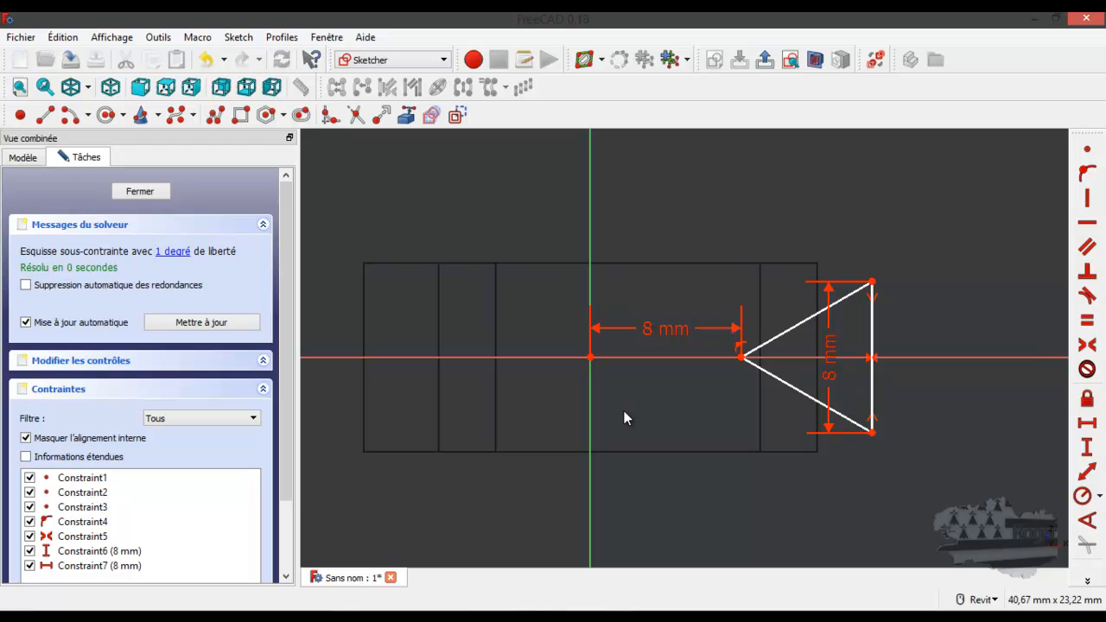
Move the vertical 8 mm dimension outside the triangle and shift the triangle's vertical side slightly toward its left vertex
{"action": "left_click_drag", "start_coordinate": [827, 364], "coordinate": [953, 364]}
{"action": "left_click", "coordinate": [871, 345]}
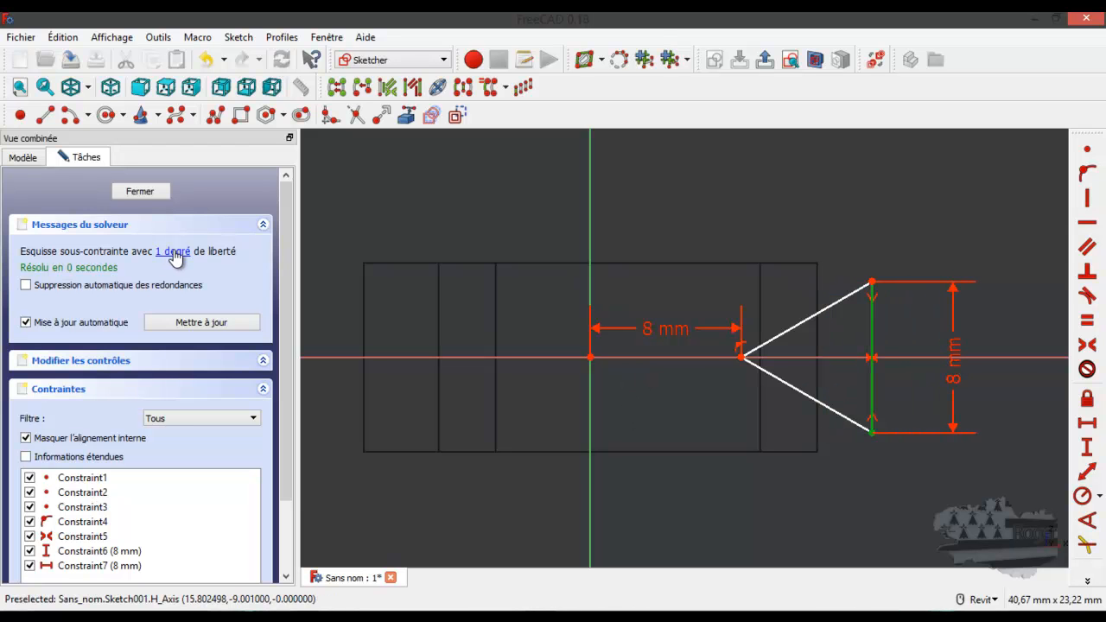
{"action": "left_click_drag", "start_coordinate": [872, 281], "coordinate": [857, 316]}
Link the plate's right vertical edge as external geometry and constrain the triangle's upper right vertex onto it
{"action": "left_click", "coordinate": [406, 115]}
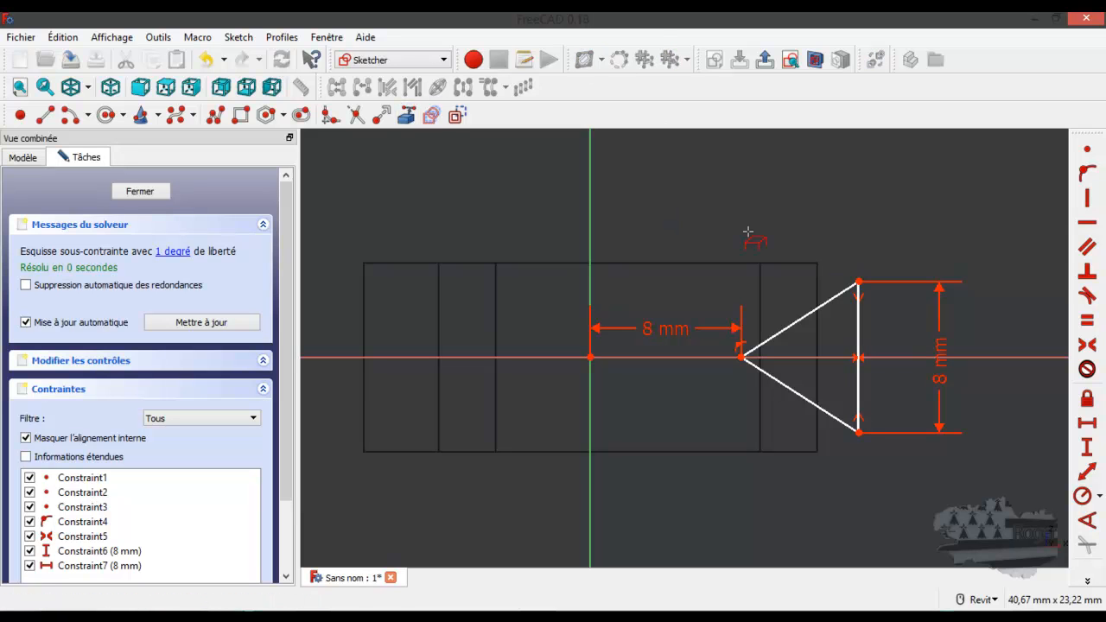
{"action": "left_click", "coordinate": [817, 289]}
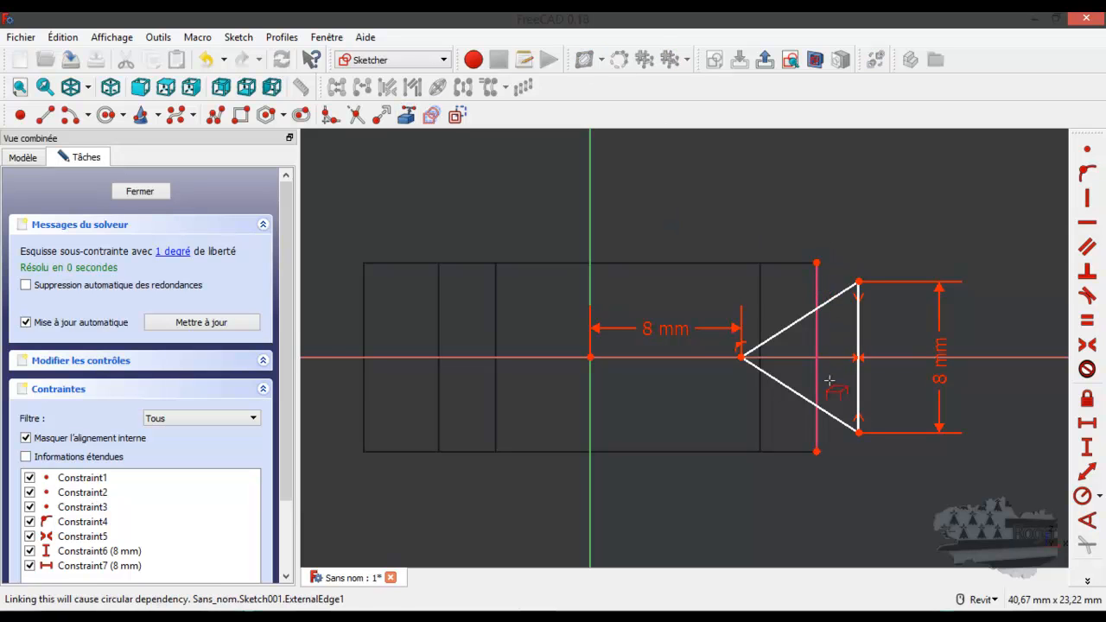
{"action": "scroll", "coordinate": [829, 381], "scroll_direction": "up", "scroll_amount": 2}
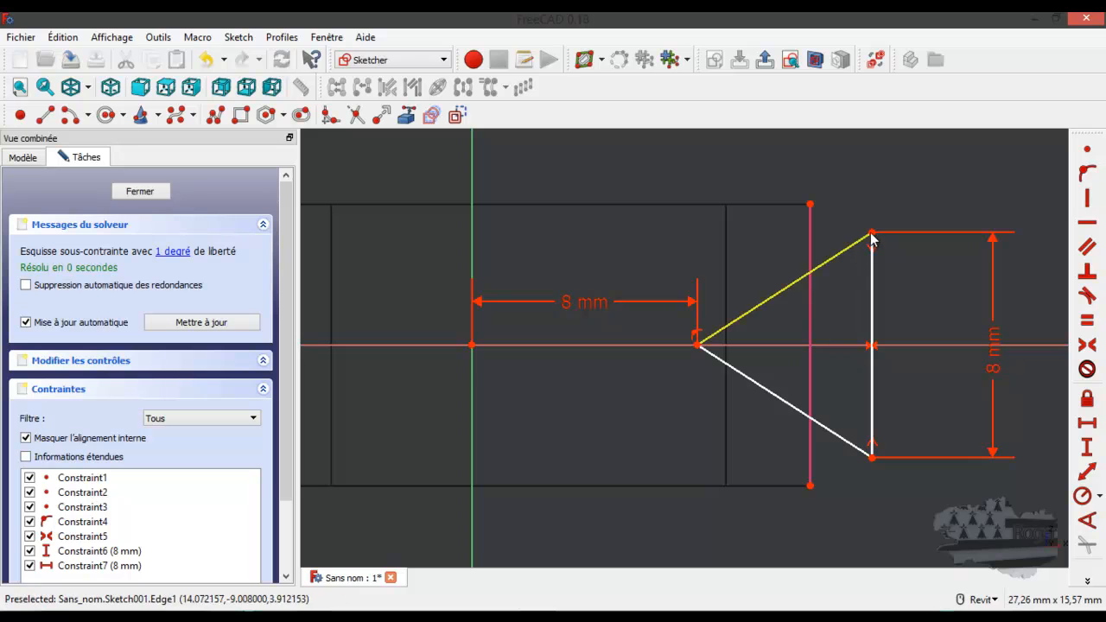
{"action": "left_click", "coordinate": [810, 245]}
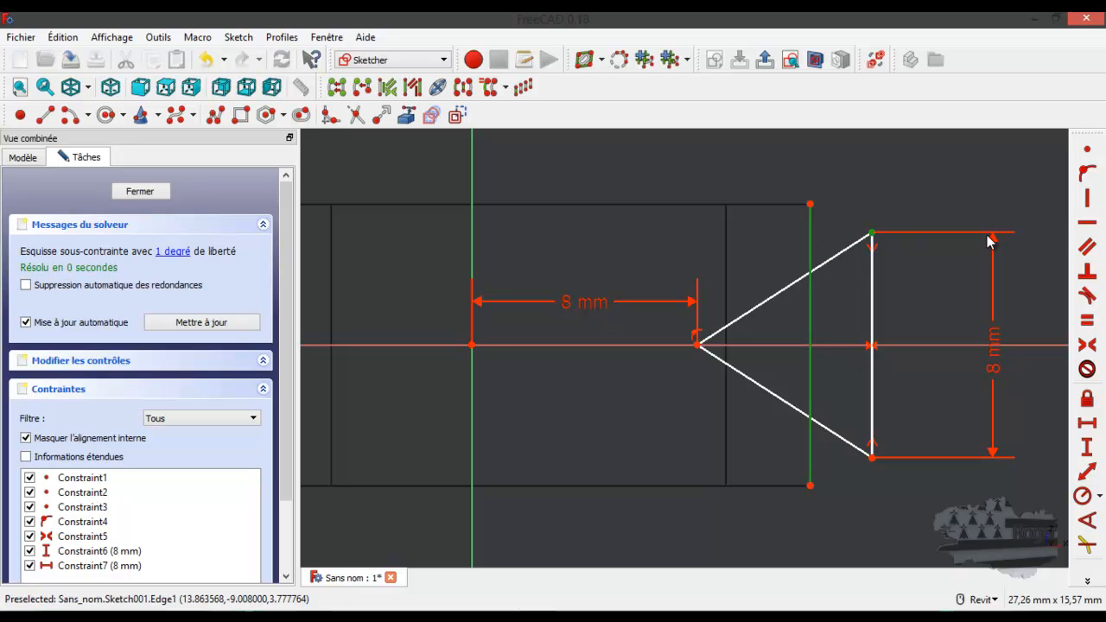
{"action": "left_click", "coordinate": [1087, 173]}
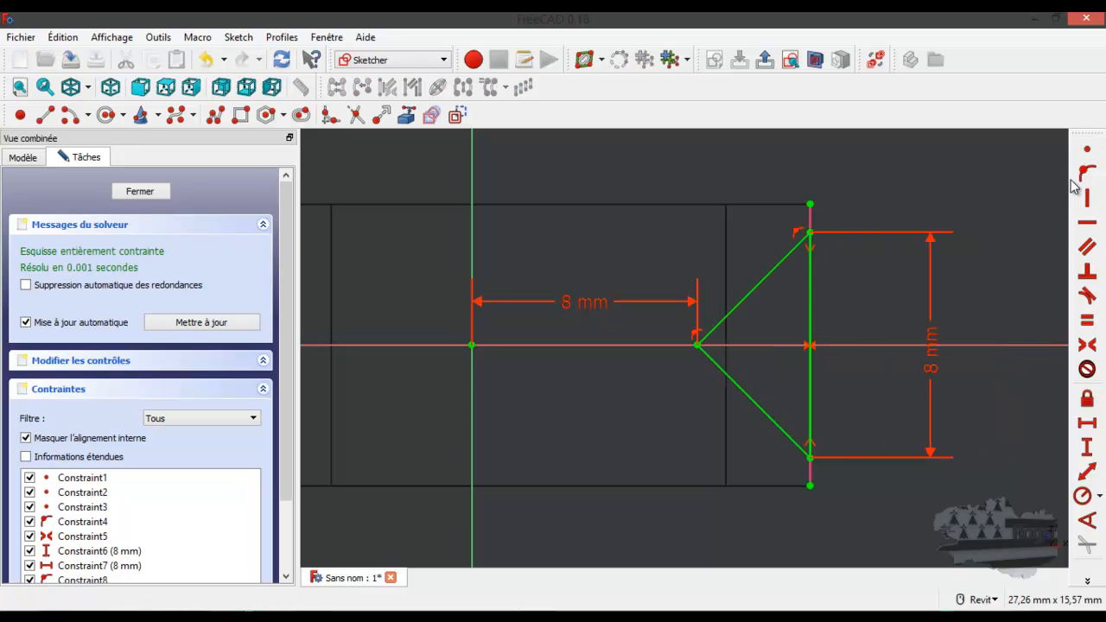
Set the length of the triangle's vertical side to 4 mm and close the sketch
{"action": "double_click", "coordinate": [932, 359]}
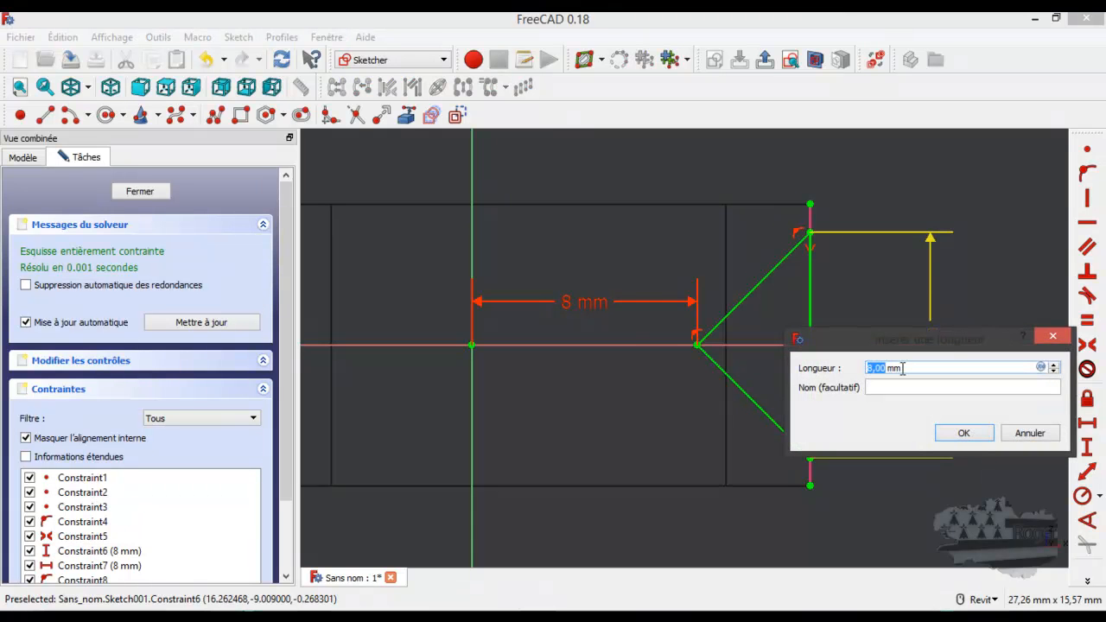
{"action": "key", "text": "Return"}
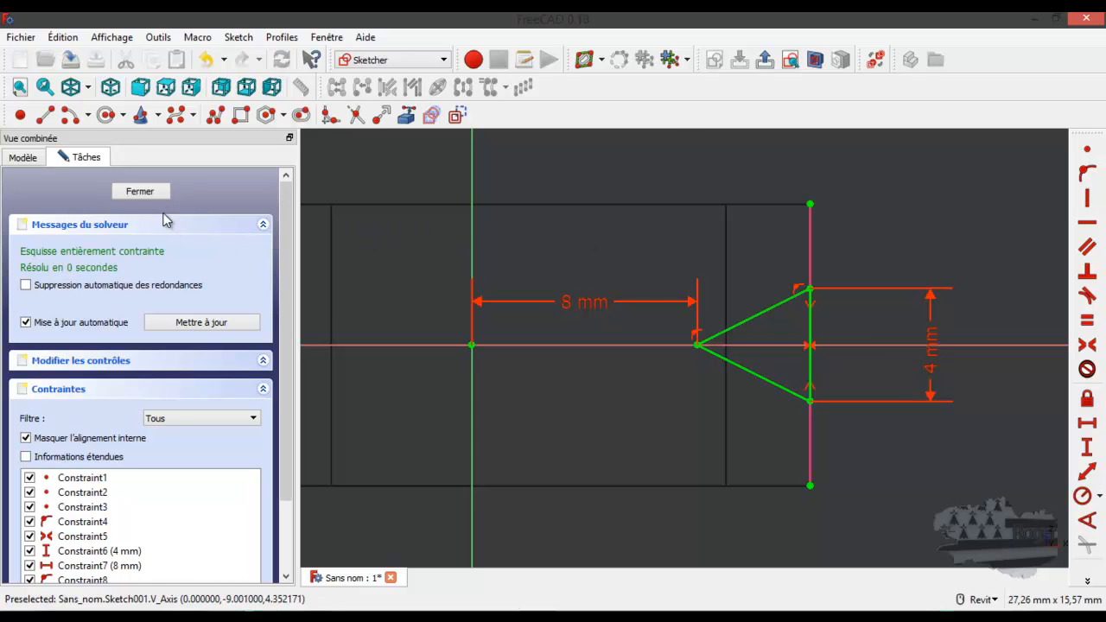
{"action": "left_click", "coordinate": [140, 191]}
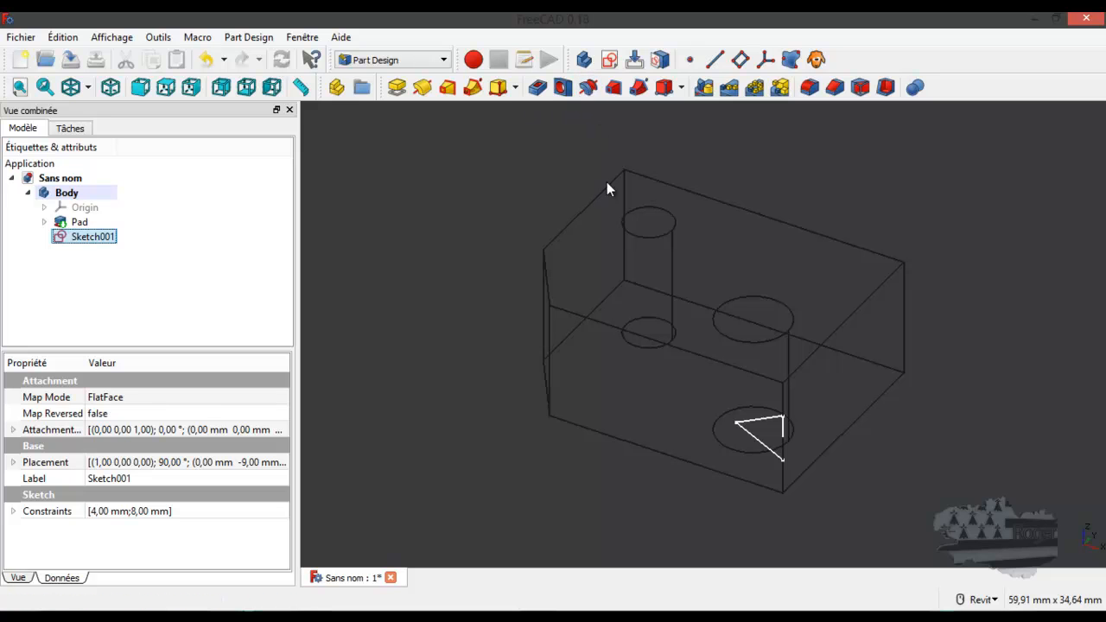
Display the part in shaded wireframe mode (Filaire ombré) to view the triangle on its front face
{"action": "left_click", "coordinate": [760, 411]}
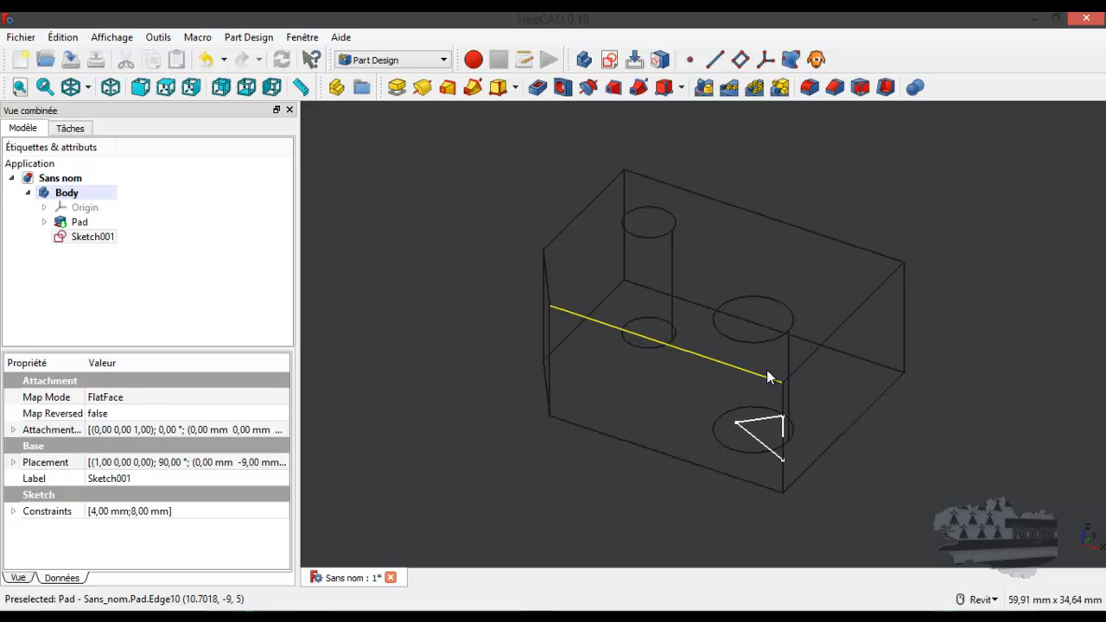
{"action": "left_click", "coordinate": [87, 86]}
{"action": "left_click", "coordinate": [102, 130]}
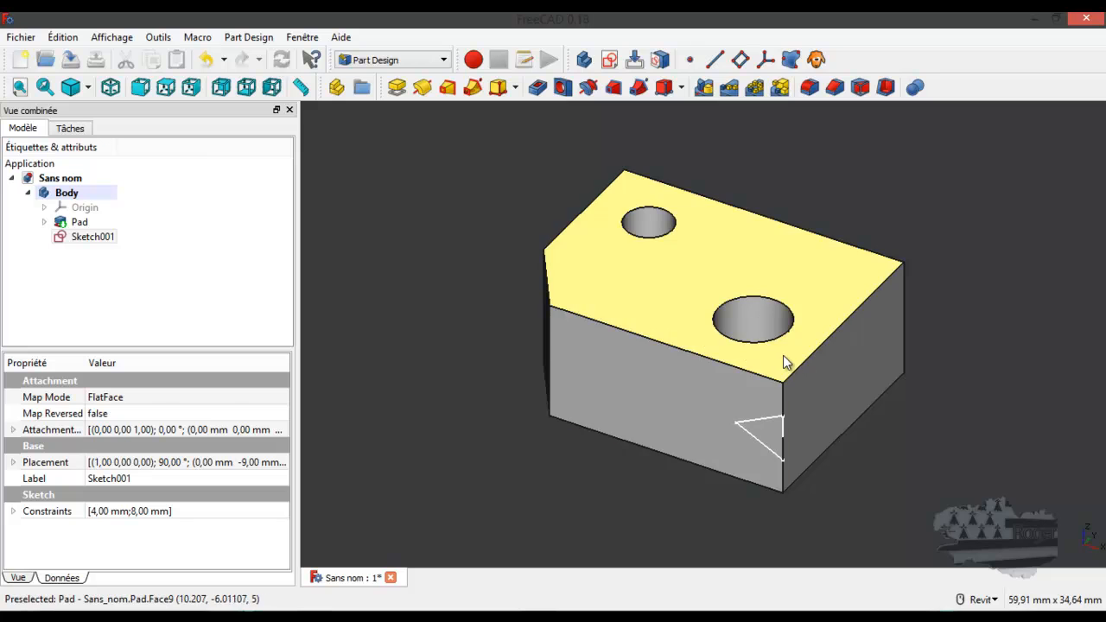
{"action": "middle_click", "coordinate": [738, 371]}
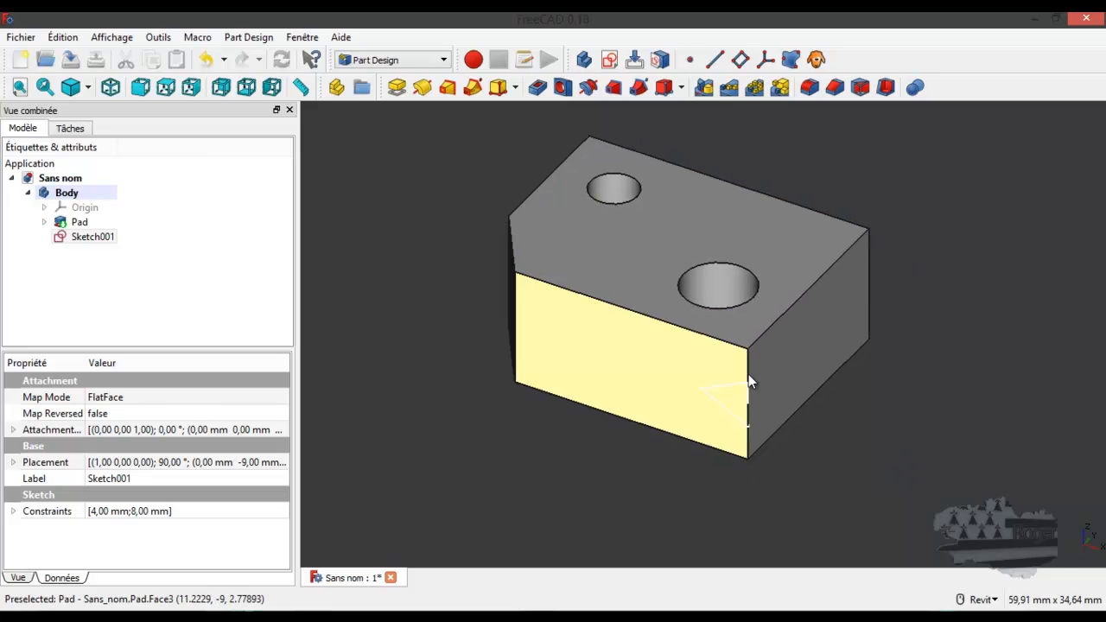
Keep the Revit navigation style and set the display back to wireframe (Filaire)
{"action": "left_click", "coordinate": [994, 600]}
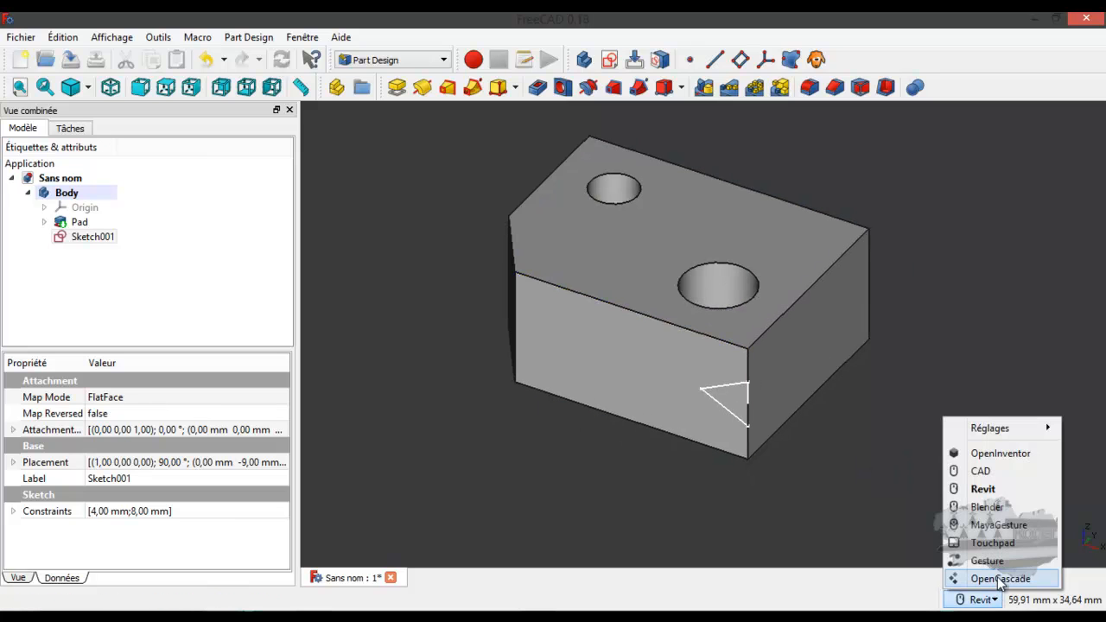
{"action": "left_click", "coordinate": [994, 490]}
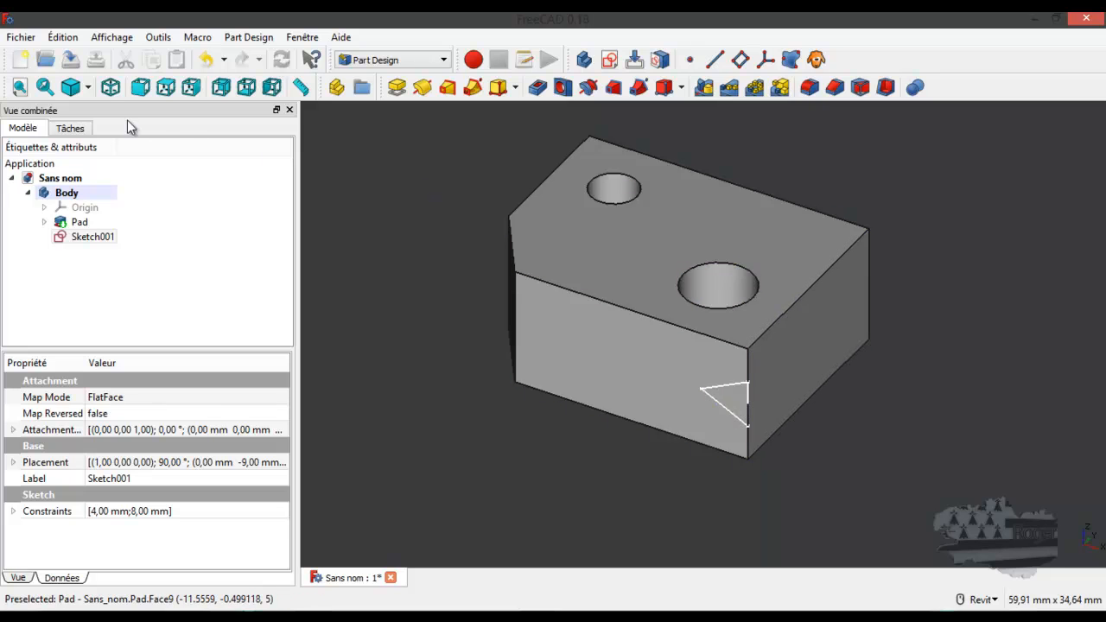
{"action": "left_click", "coordinate": [89, 88]}
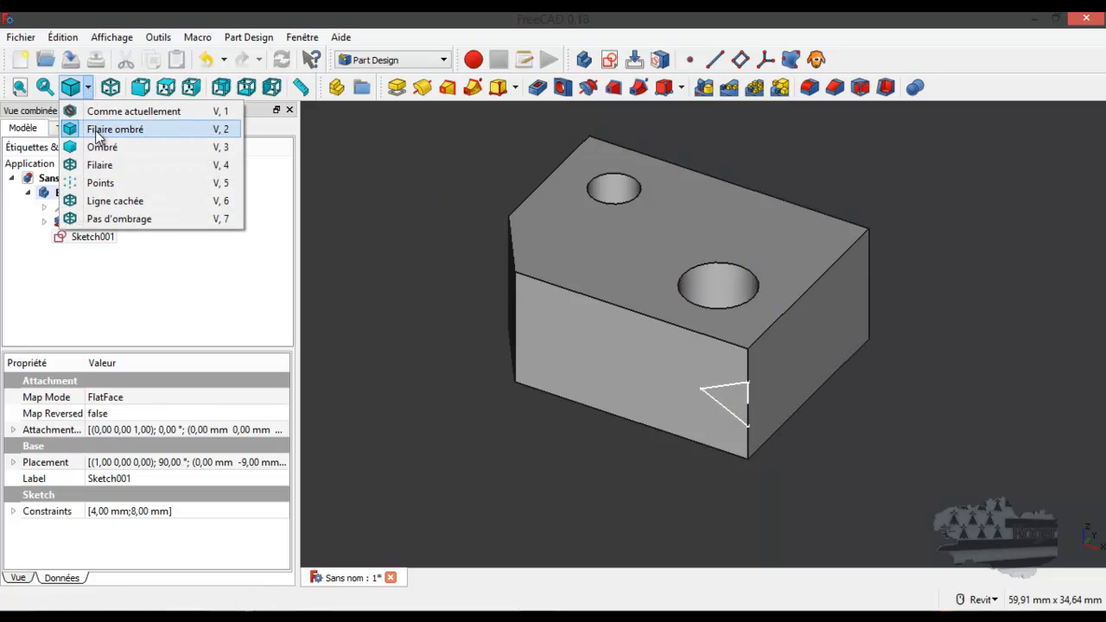
{"action": "left_click", "coordinate": [102, 164]}
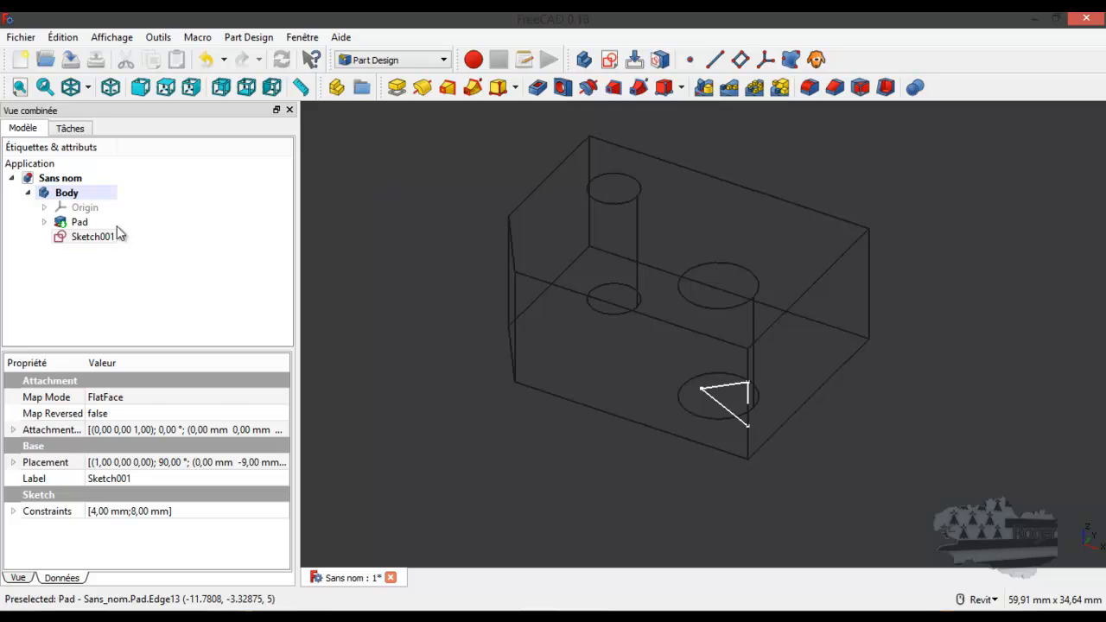
Reopen the triangle sketch, set the horizontal distance from the origin to its left vertex to 10 mm, and close the sketch
{"action": "double_click", "coordinate": [88, 238]}
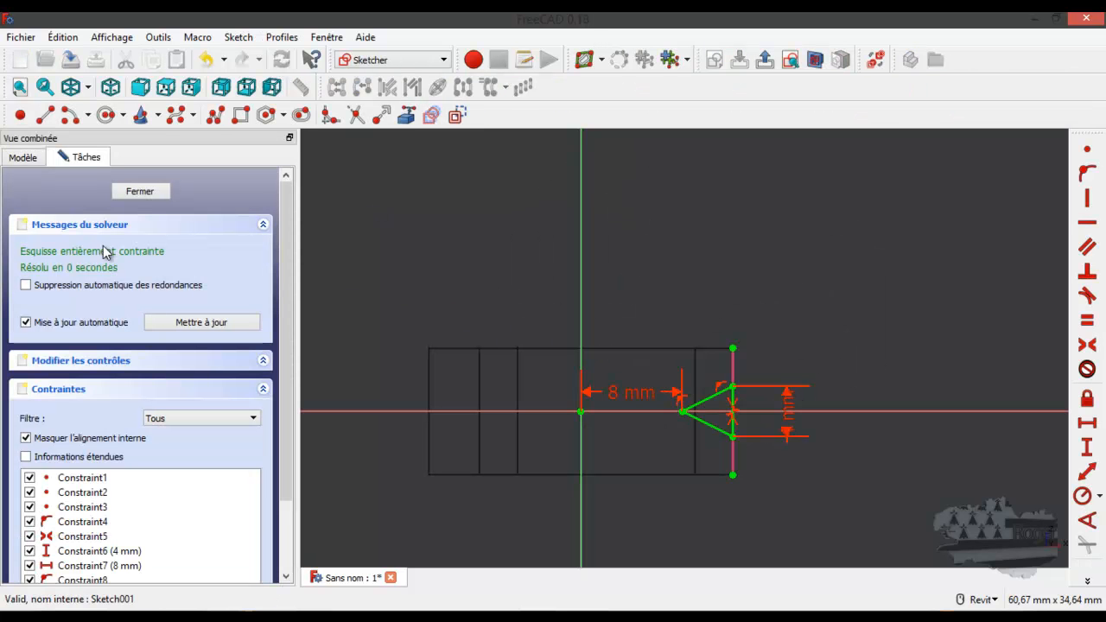
{"action": "scroll", "coordinate": [667, 411], "scroll_direction": "up", "scroll_amount": 4}
{"action": "scroll", "coordinate": [667, 412], "scroll_direction": "down", "scroll_amount": 2}
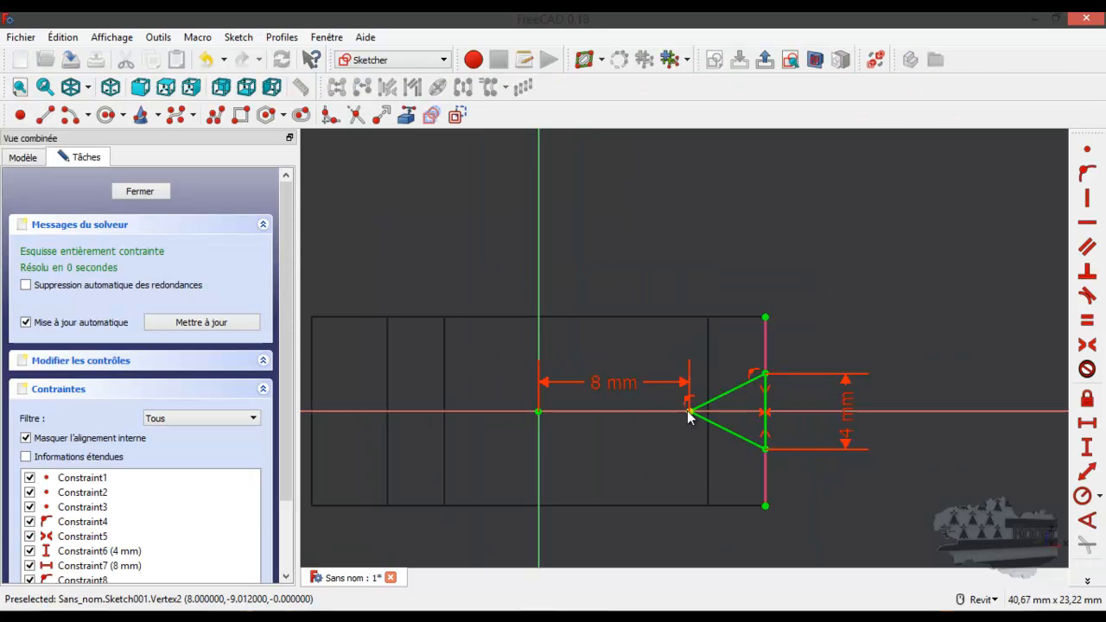
{"action": "left_click", "coordinate": [616, 383]}
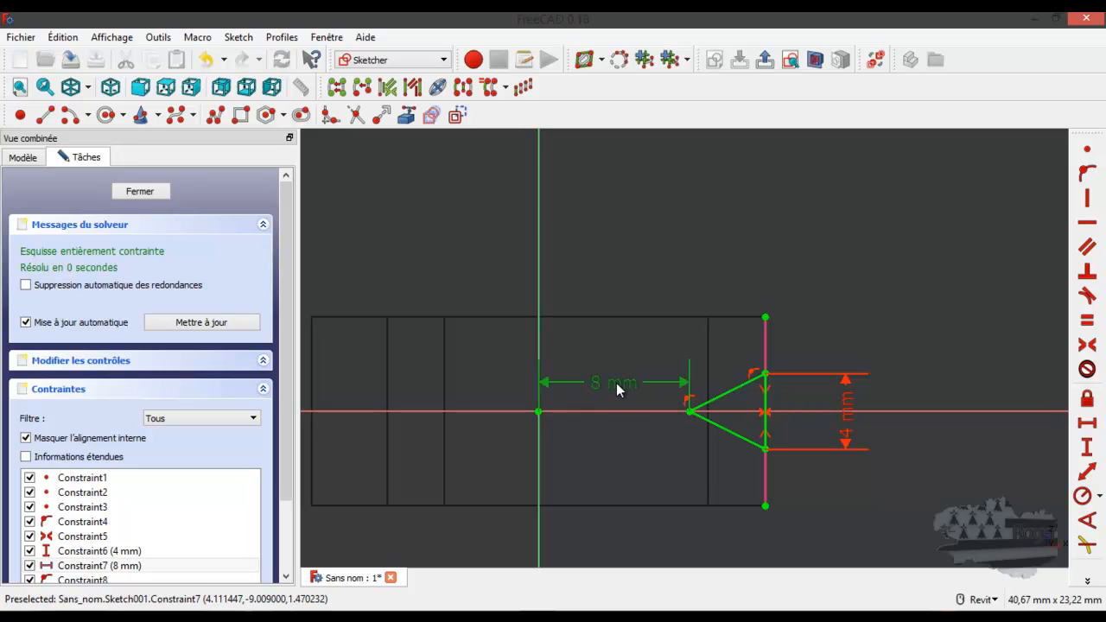
{"action": "double_click", "coordinate": [616, 383]}
{"action": "type", "text": "10"}
{"action": "key", "text": "Return"}
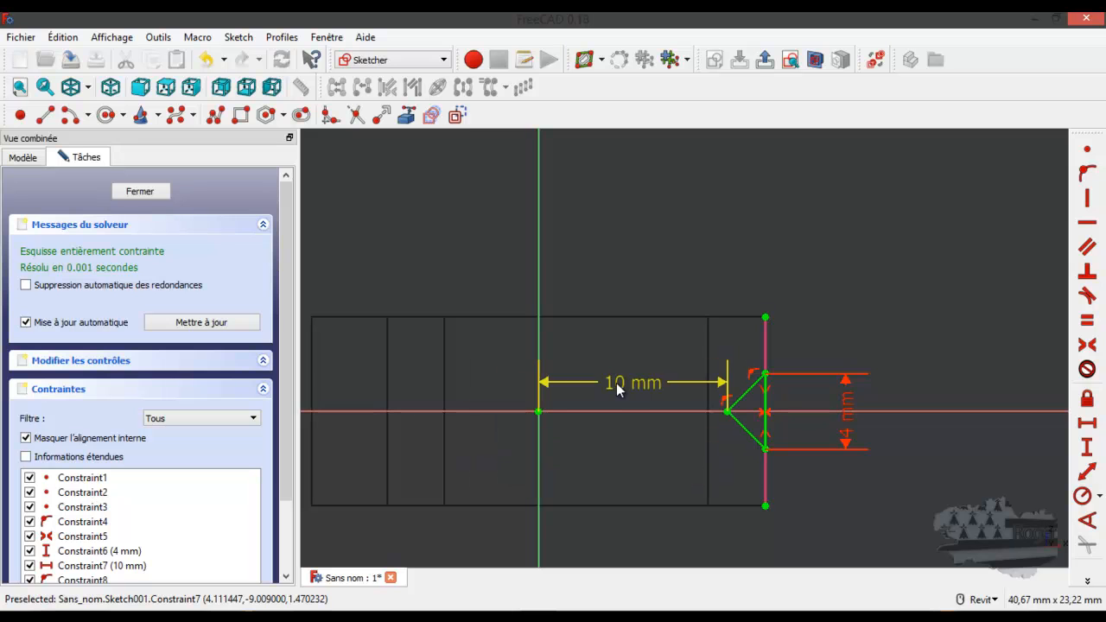
{"action": "left_click", "coordinate": [143, 191]}
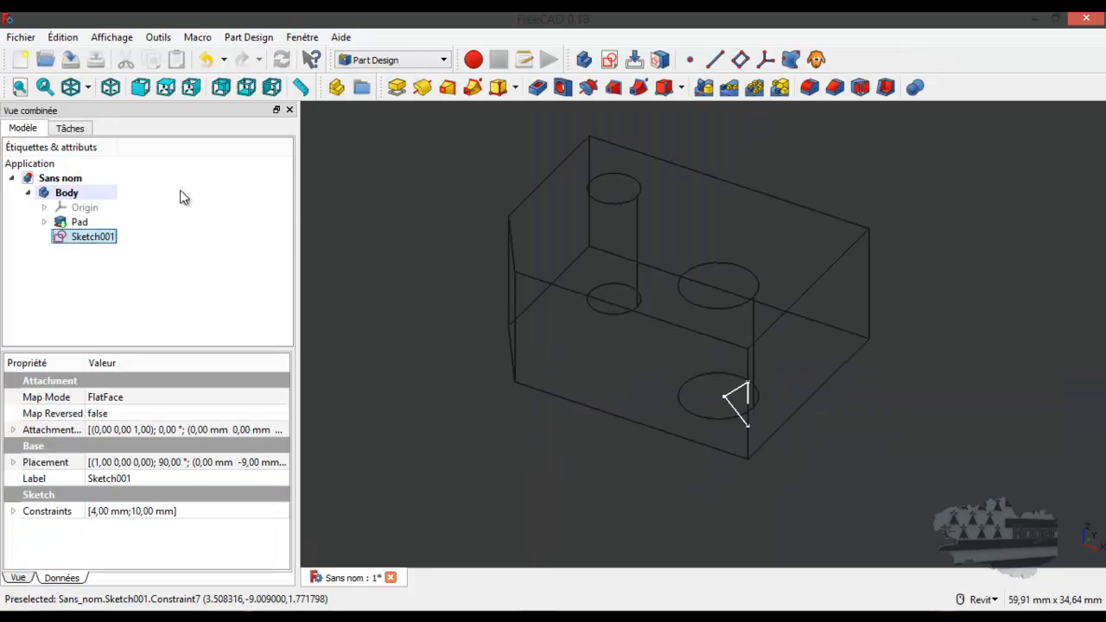
Cut a pocket from the triangle sketch through the whole part (À travers tout)
{"action": "middle_click_drag", "start_coordinate": [634, 448], "coordinate": [635, 399], "text": "shift"}
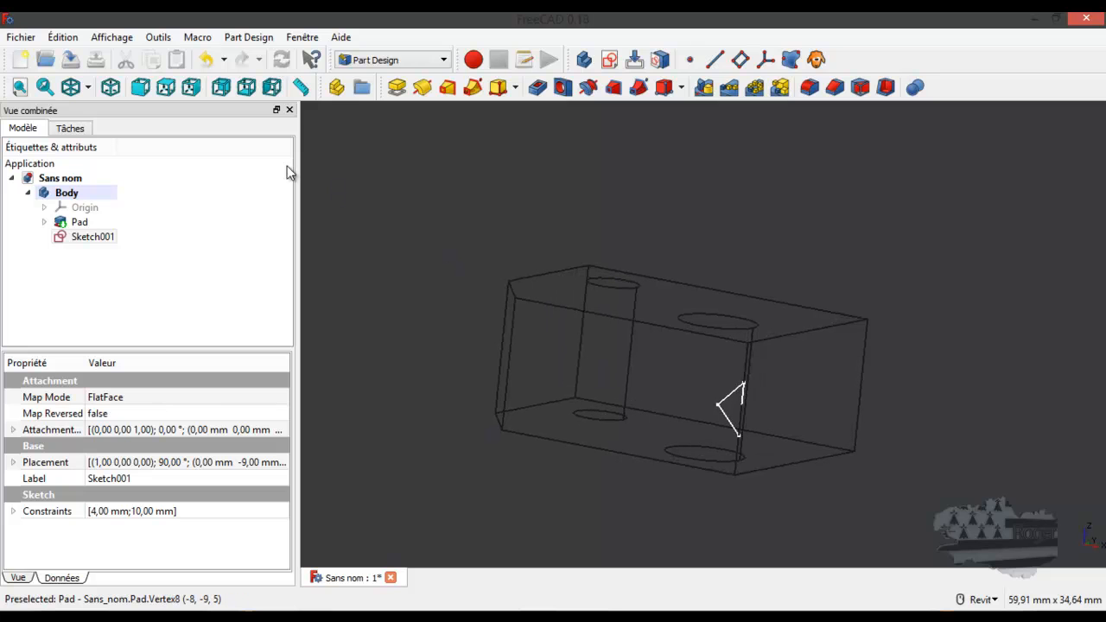
{"action": "left_click", "coordinate": [537, 87]}
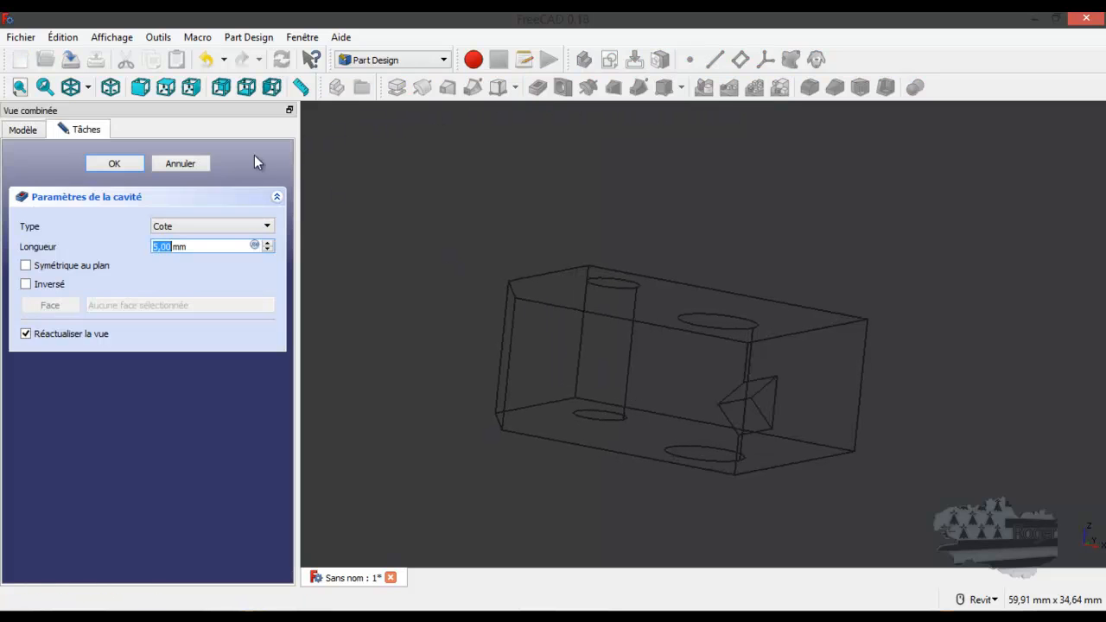
{"action": "left_click", "coordinate": [192, 225]}
{"action": "left_click", "coordinate": [195, 246]}
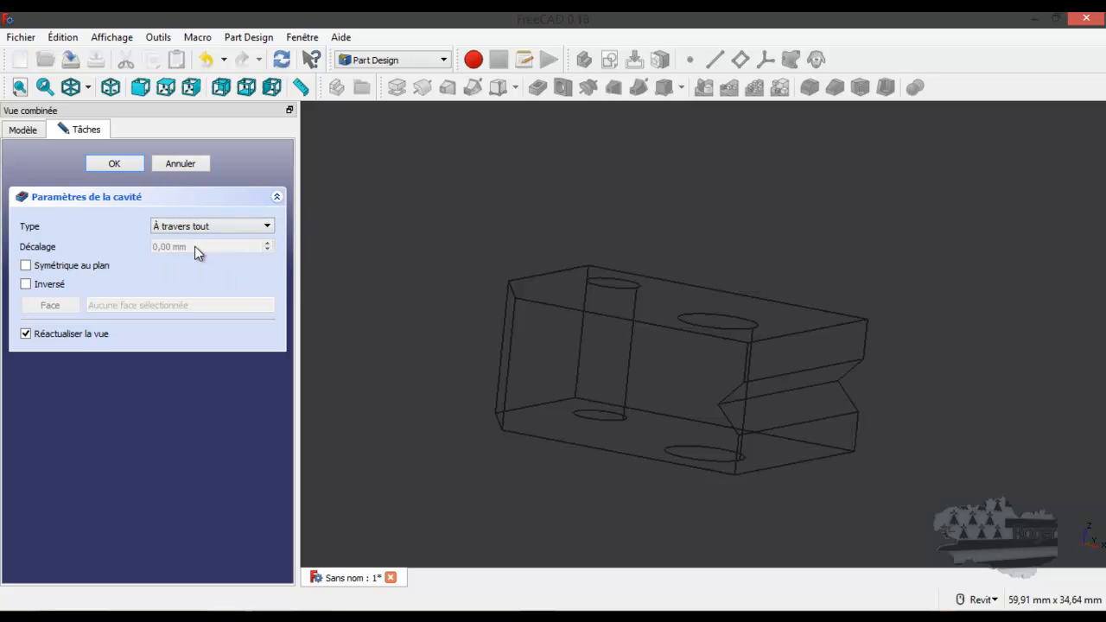
{"action": "left_click", "coordinate": [115, 163]}
Display the notched part in shaded wireframe mode (Filaire ombré) and inspect the V-groove from another angle
{"action": "left_click", "coordinate": [87, 87]}
{"action": "left_click", "coordinate": [95, 109]}
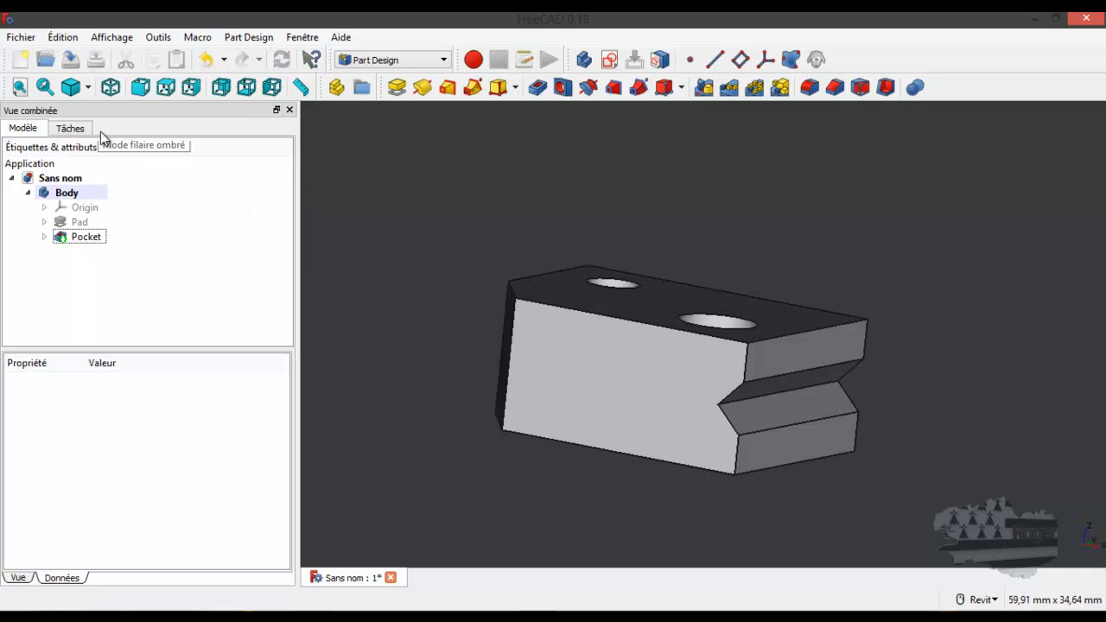
{"action": "middle_click_drag", "start_coordinate": [765, 388], "coordinate": [814, 410], "text": "shift"}
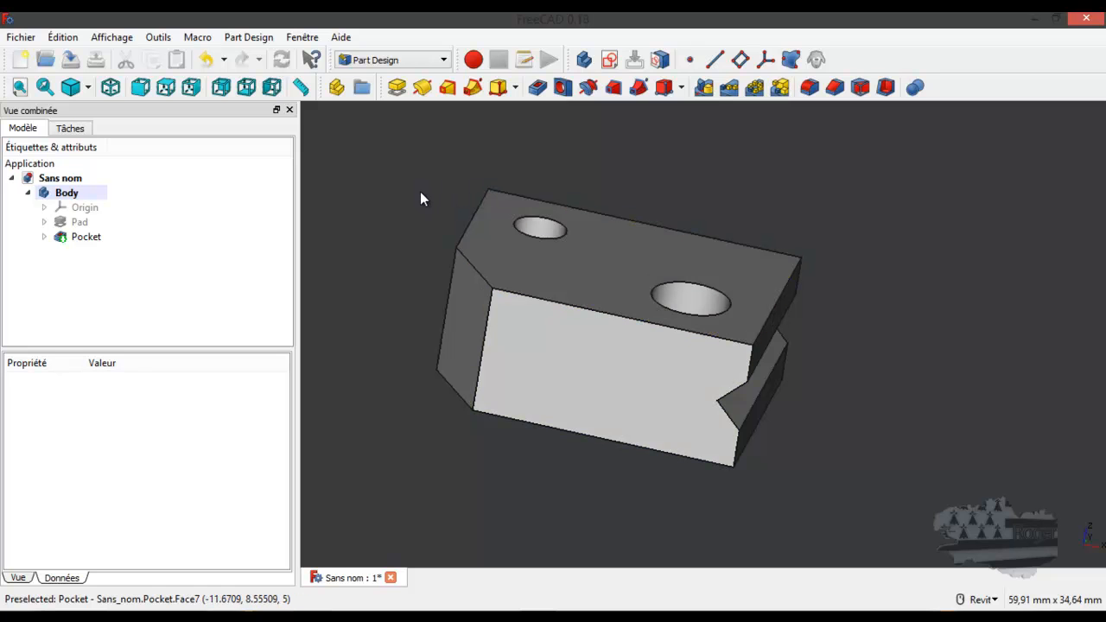
Switch to the TechDraw workbench and insert a drawing page from the USLetter_Landscape.svg template
{"action": "left_click", "coordinate": [444, 61]}
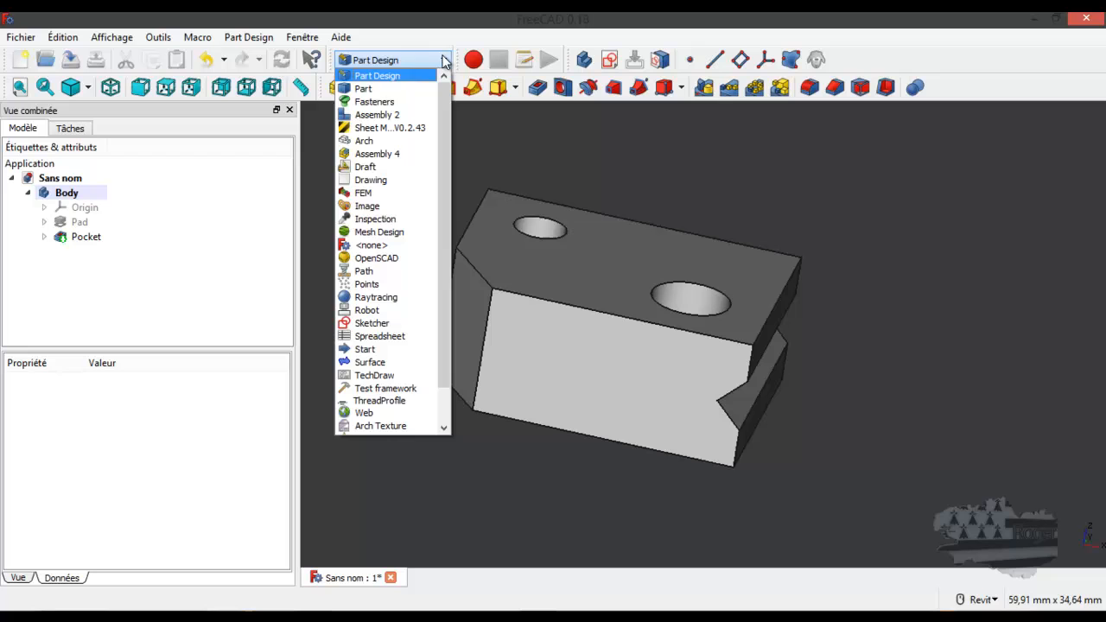
{"action": "left_click", "coordinate": [371, 376]}
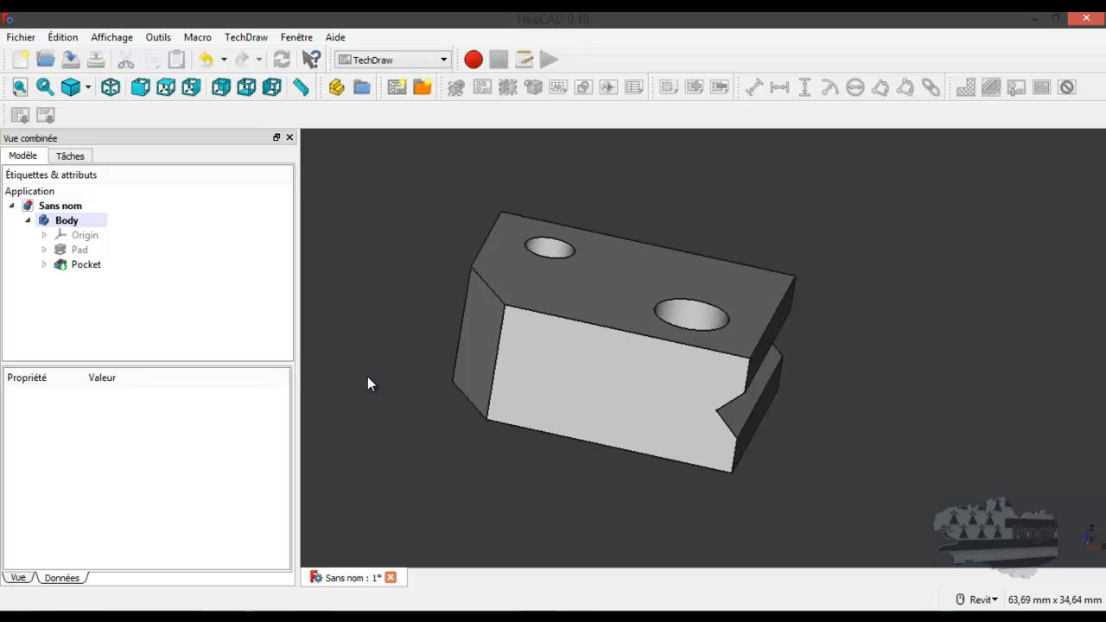
{"action": "left_click", "coordinate": [423, 90]}
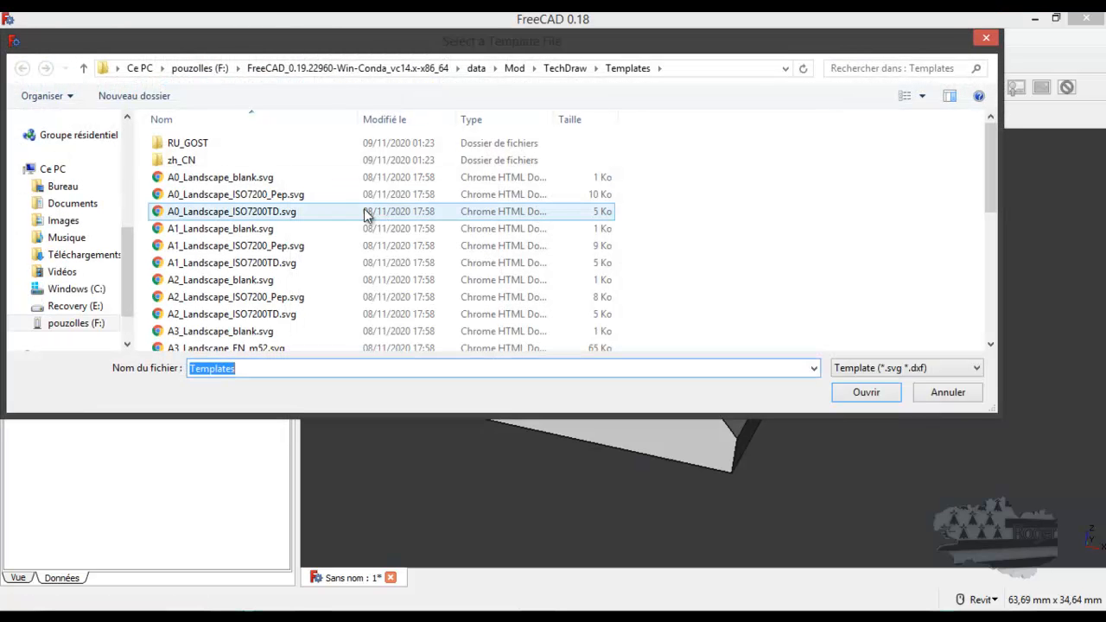
{"action": "left_click", "coordinate": [316, 246]}
{"action": "scroll", "coordinate": [317, 251], "scroll_direction": "down", "scroll_amount": 5}
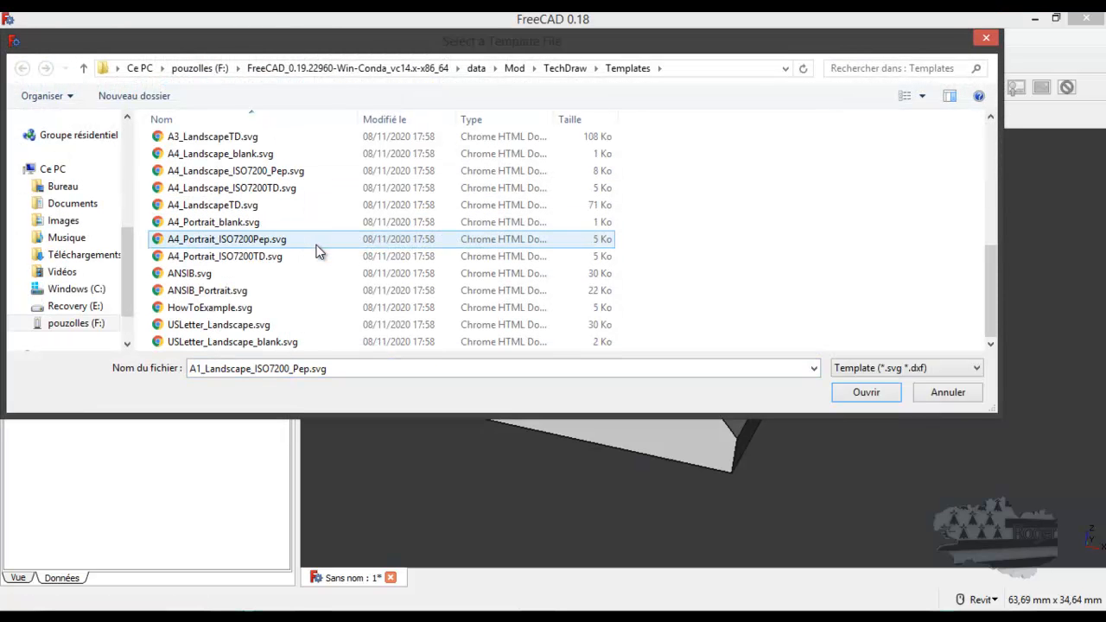
{"action": "left_click", "coordinate": [246, 329]}
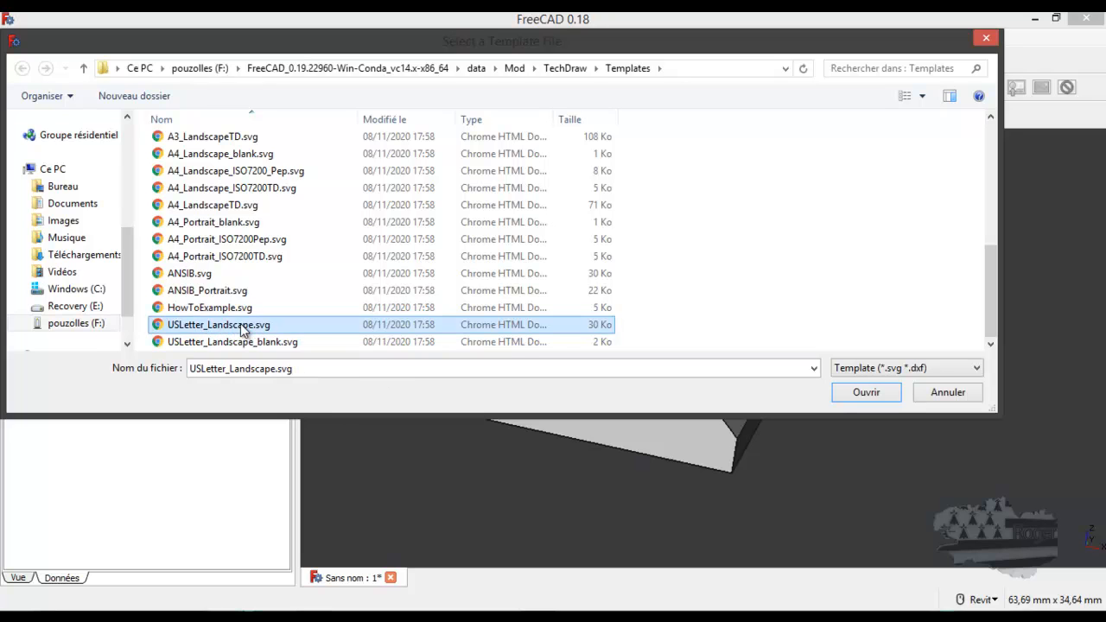
{"action": "left_click", "coordinate": [859, 393]}
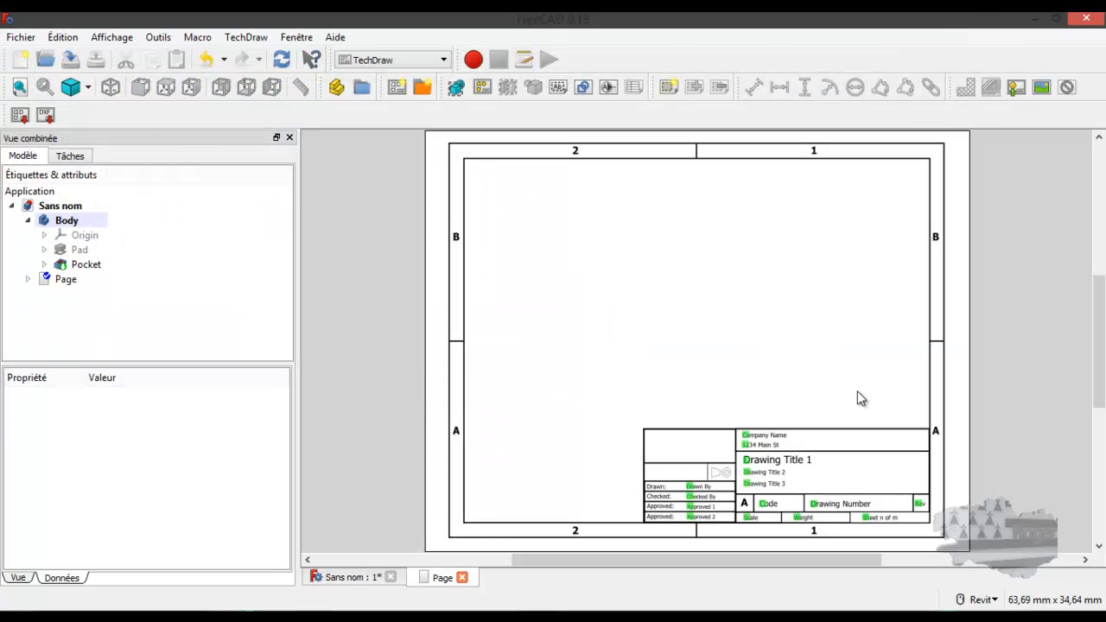
Examine the page's title block, open its company name field, and dismiss it without changes
{"action": "scroll", "coordinate": [788, 497], "scroll_direction": "up", "scroll_amount": 5}
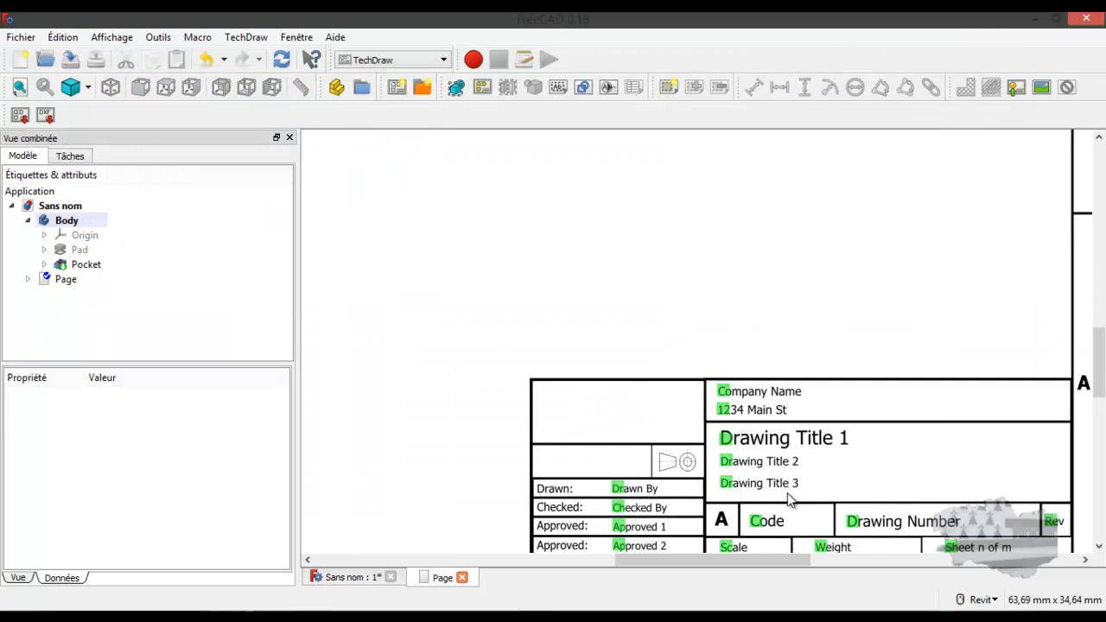
{"action": "left_click", "coordinate": [708, 351]}
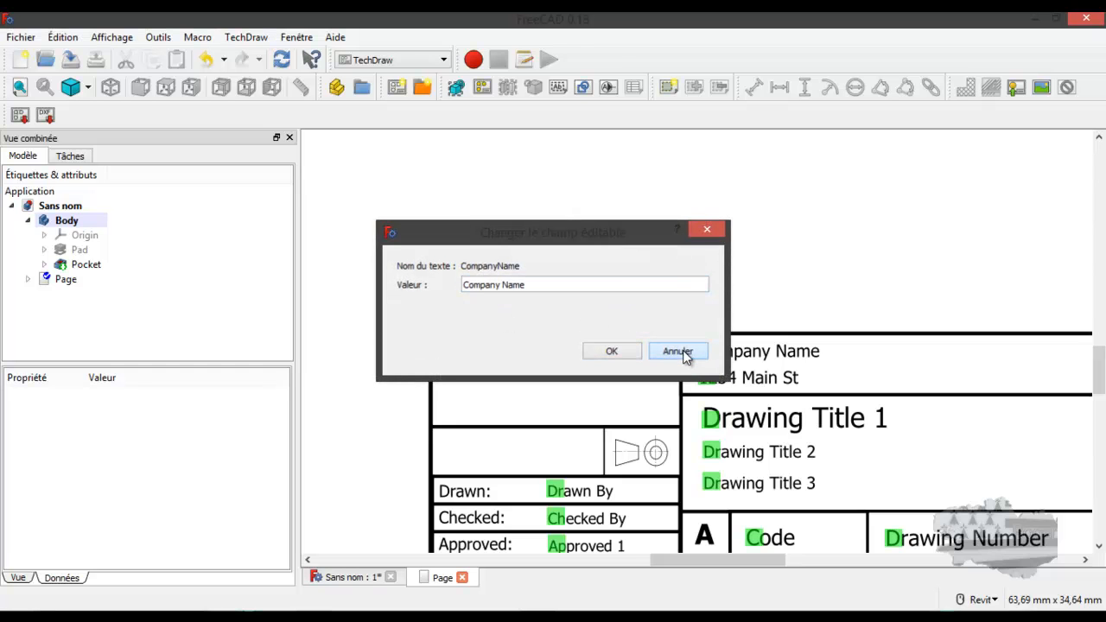
{"action": "left_click", "coordinate": [679, 351]}
{"action": "scroll", "coordinate": [735, 355], "scroll_direction": "down", "scroll_amount": 3}
{"action": "scroll", "coordinate": [730, 356], "scroll_direction": "down", "scroll_amount": 5}
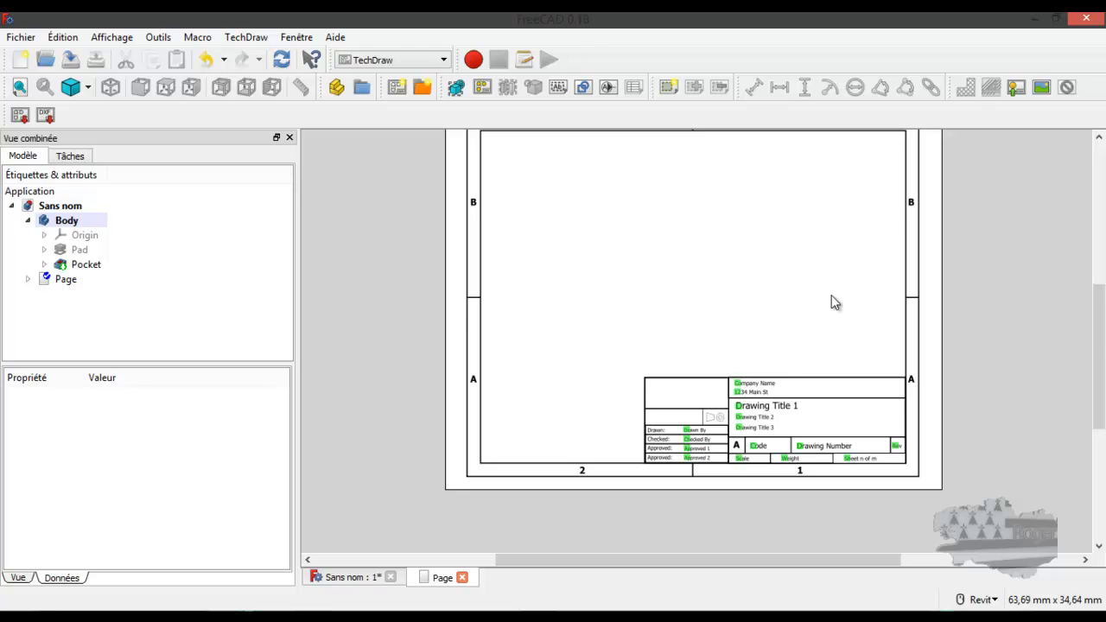
{"action": "left_click_drag", "start_coordinate": [1101, 354], "coordinate": [1100, 337]}
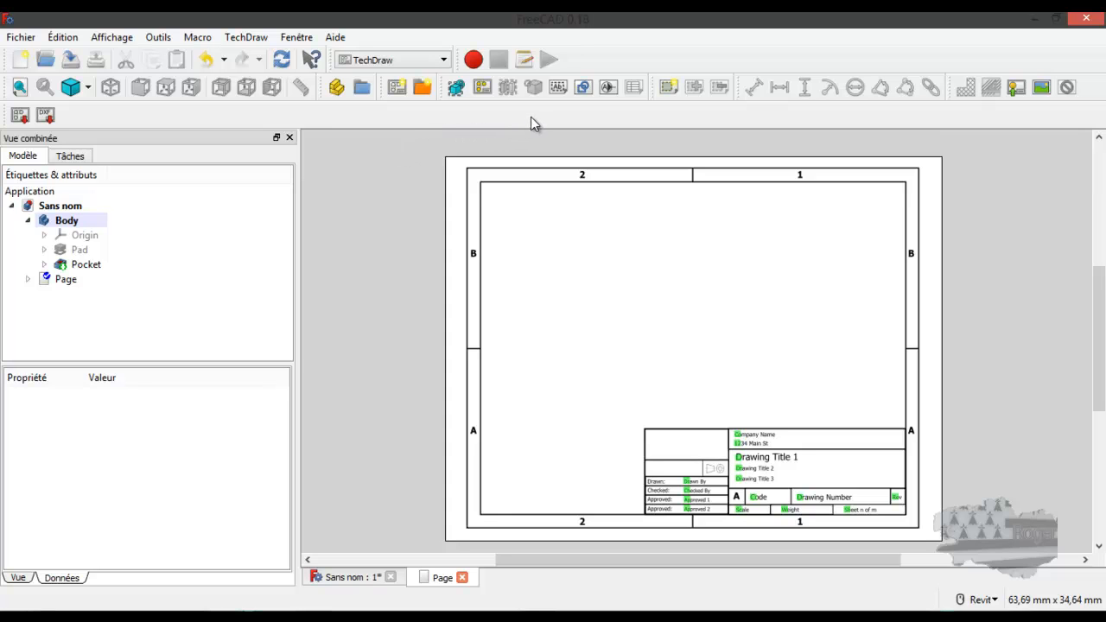
Insert a perspective view of the Pocket part on the page and place it at about X 199, Y 158
{"action": "left_click", "coordinate": [456, 86]}
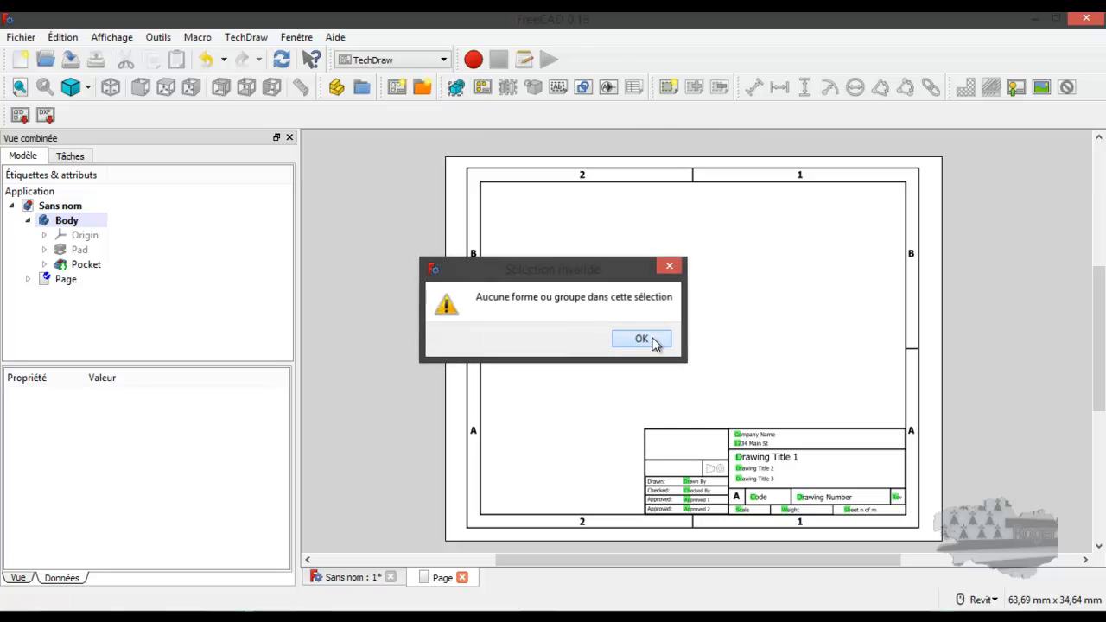
{"action": "left_click", "coordinate": [641, 338]}
{"action": "left_click", "coordinate": [79, 269]}
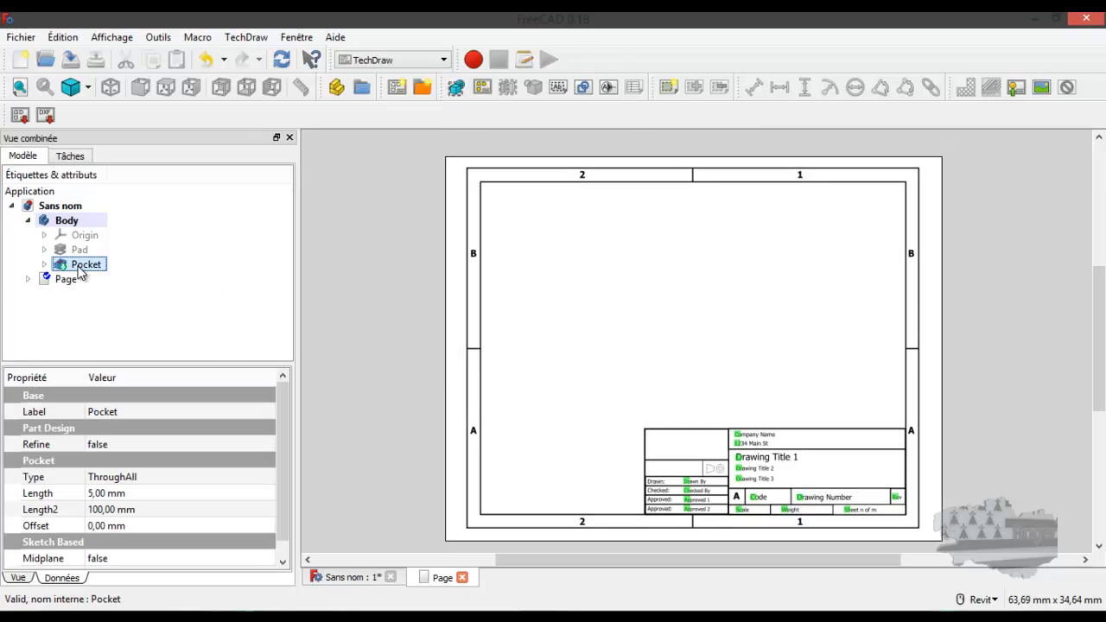
{"action": "left_click", "coordinate": [458, 88]}
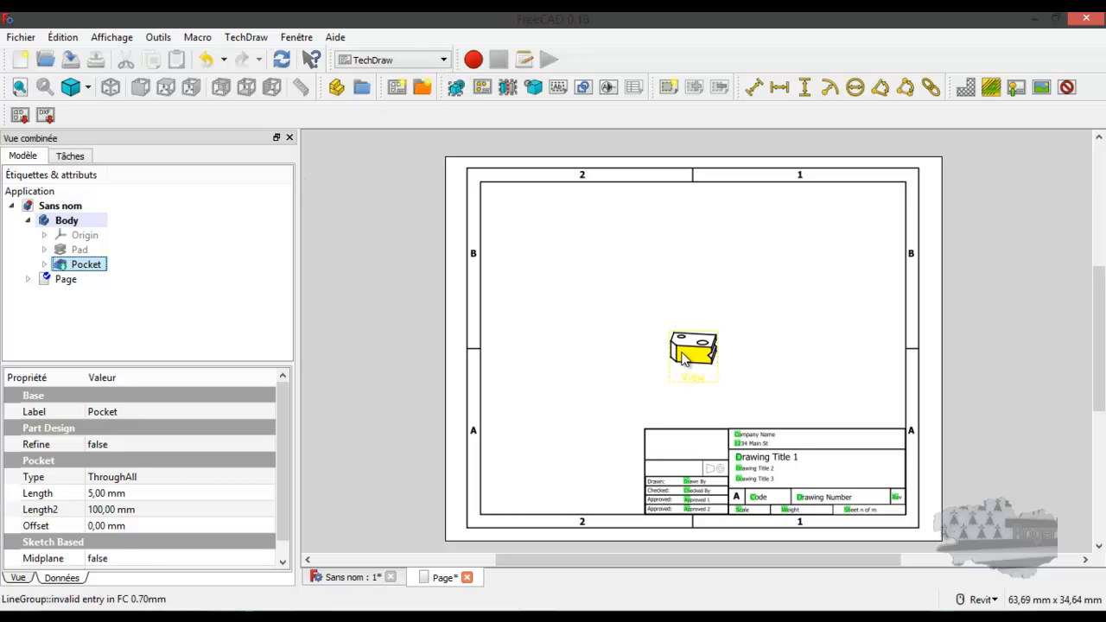
{"action": "left_click_drag", "start_coordinate": [691, 385], "coordinate": [792, 289]}
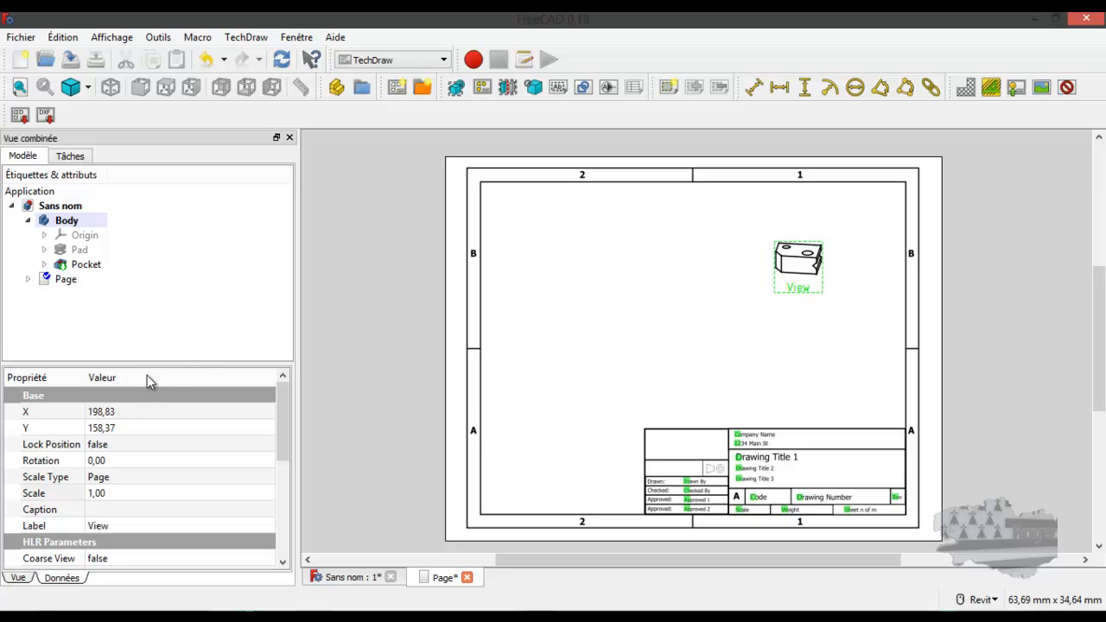
Set the perspective view's scale to 3, recompute, and move the view into the sheet's upper-right corner at about X 214, Y 172
{"action": "left_click_drag", "start_coordinate": [143, 363], "coordinate": [159, 264]}
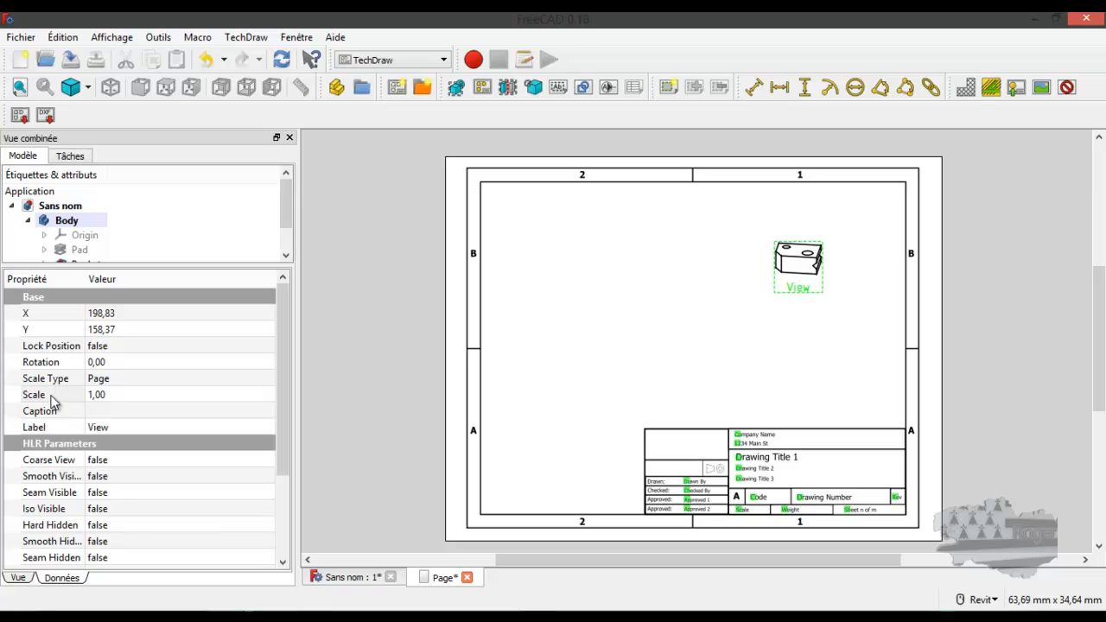
{"action": "double_click", "coordinate": [104, 394]}
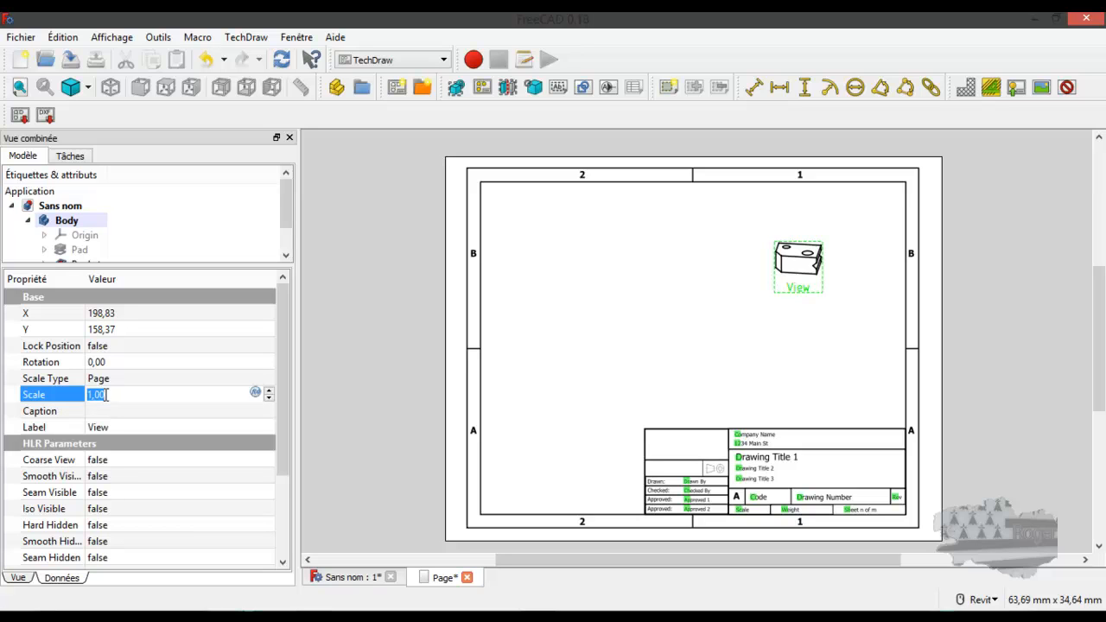
{"action": "left_click_drag", "start_coordinate": [109, 395], "coordinate": [87, 402]}
{"action": "type", "text": "3"}
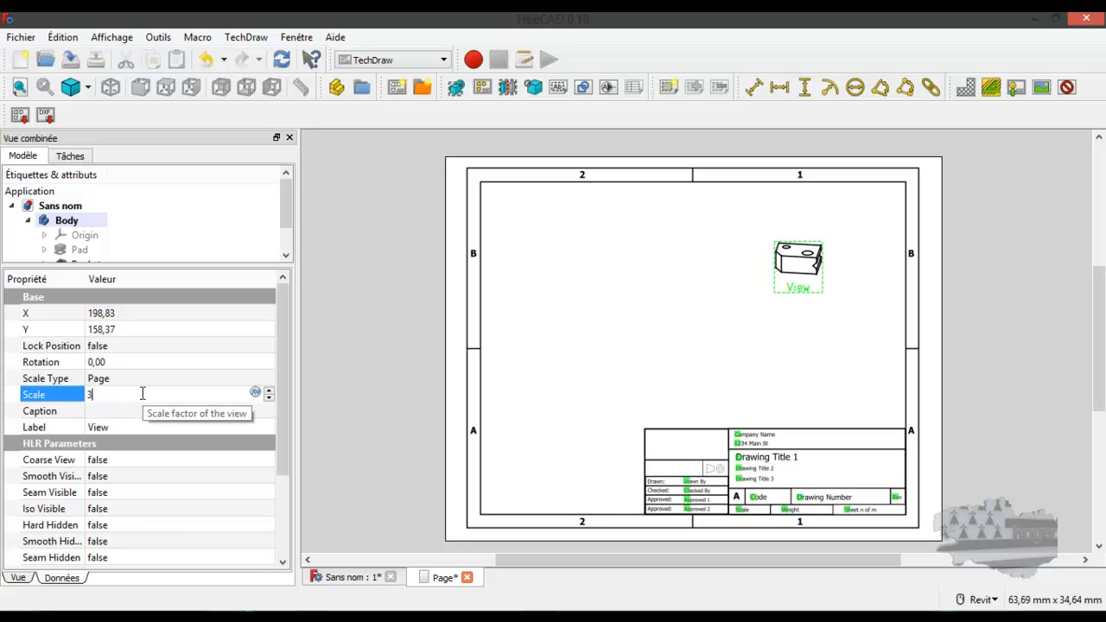
{"action": "left_click", "coordinate": [283, 60]}
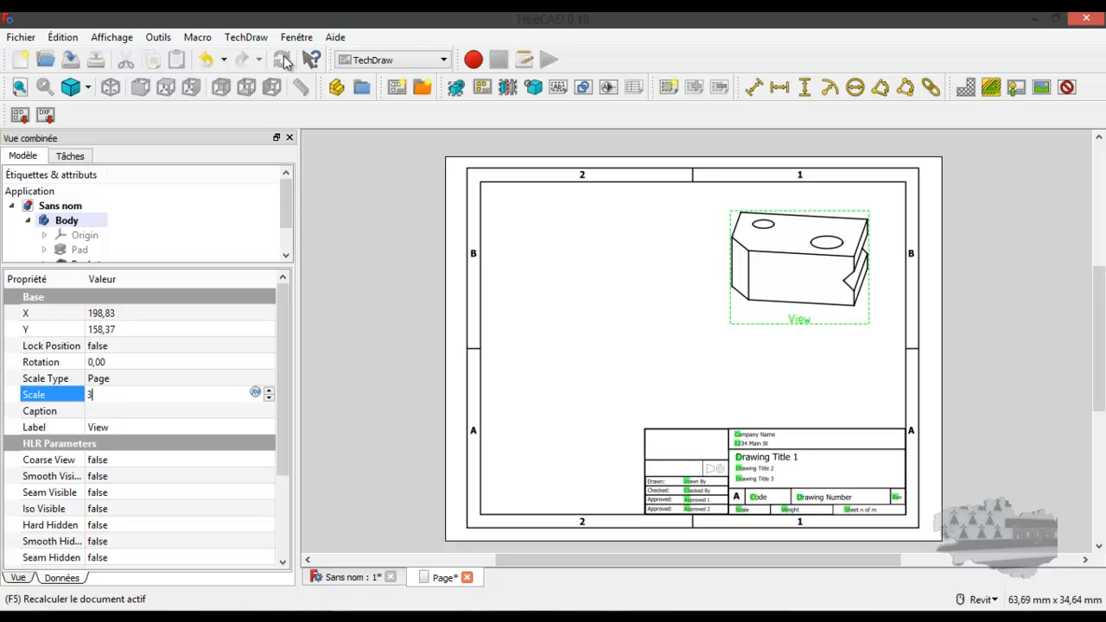
{"action": "left_click_drag", "start_coordinate": [804, 324], "coordinate": [830, 297]}
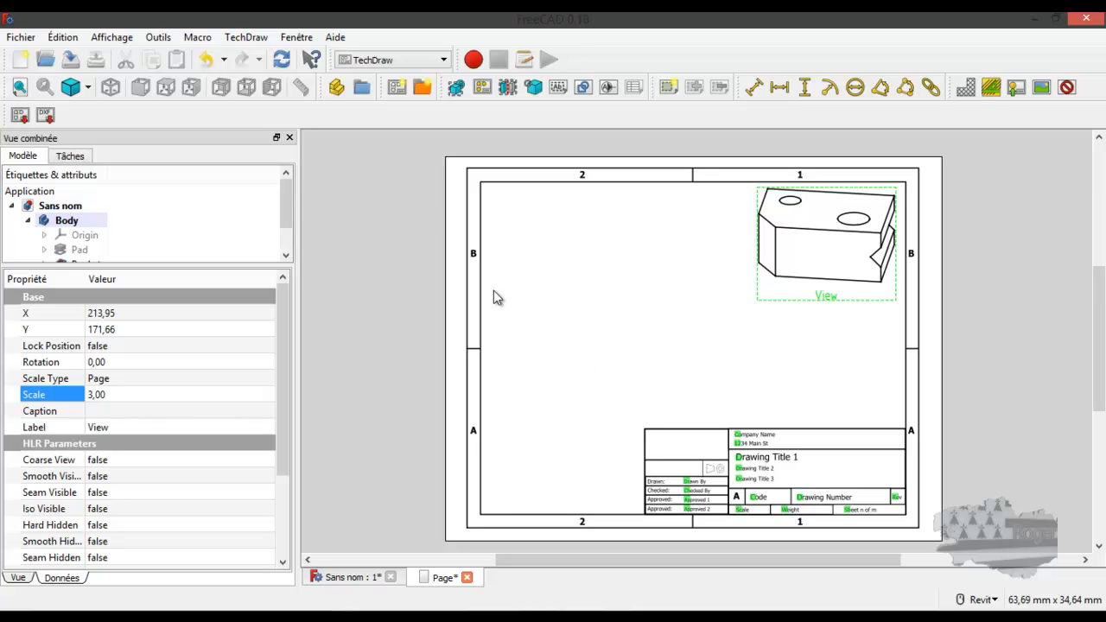
Insert a drawing view from the model's top face with the two holes and place it at about X 64, Y 166
{"action": "left_click", "coordinate": [350, 577]}
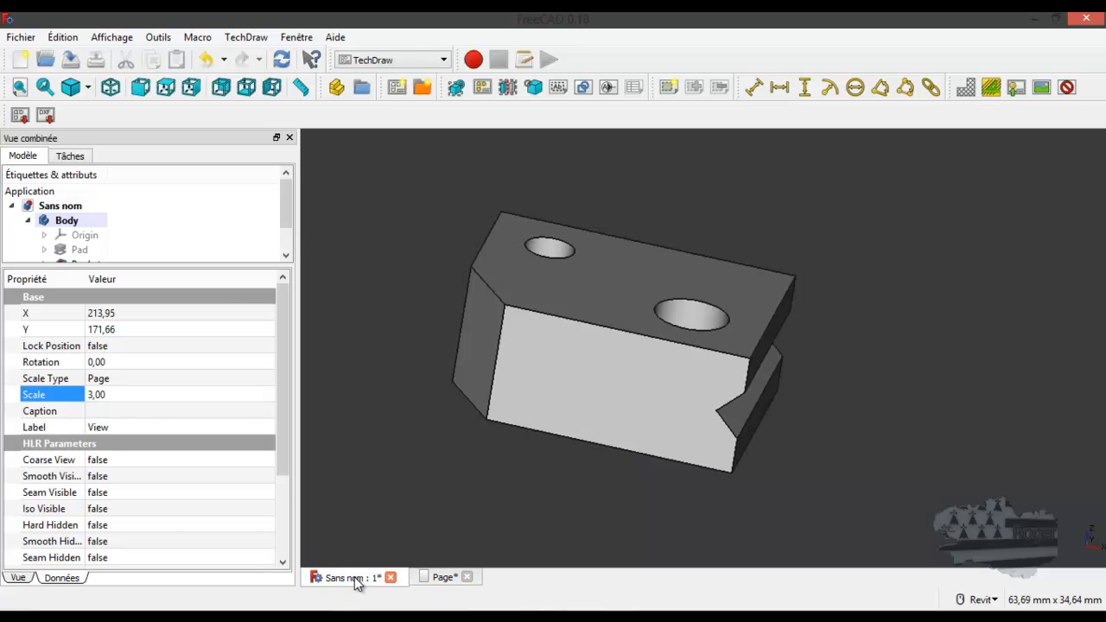
{"action": "left_click", "coordinate": [440, 577]}
{"action": "left_click", "coordinate": [365, 580]}
{"action": "left_click", "coordinate": [439, 578]}
{"action": "left_click", "coordinate": [364, 581]}
{"action": "left_click", "coordinate": [608, 279]}
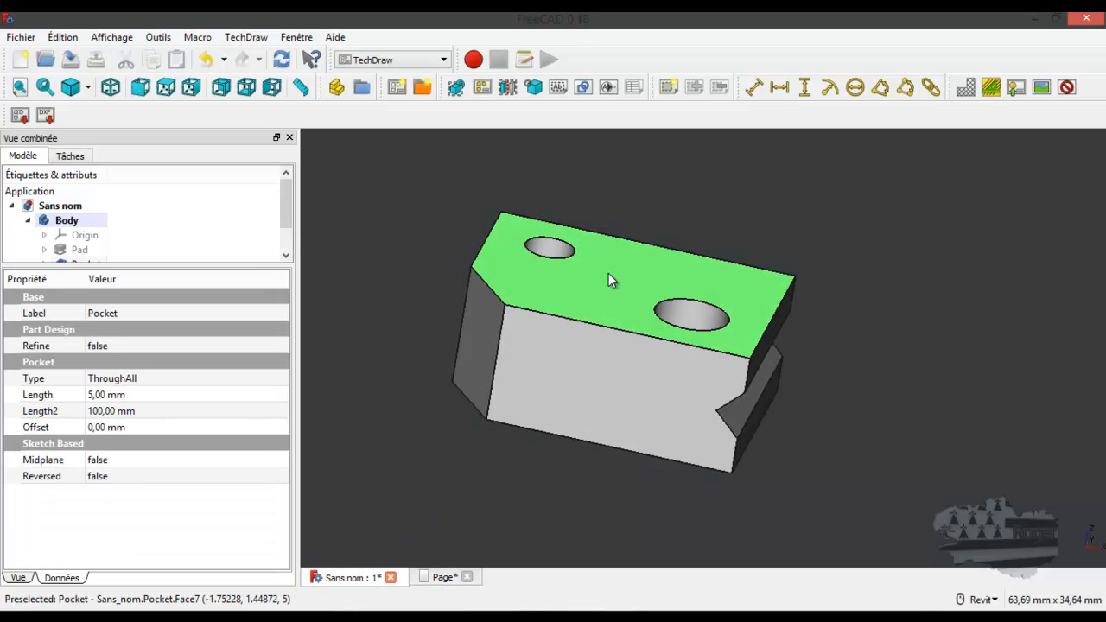
{"action": "left_click", "coordinate": [444, 578]}
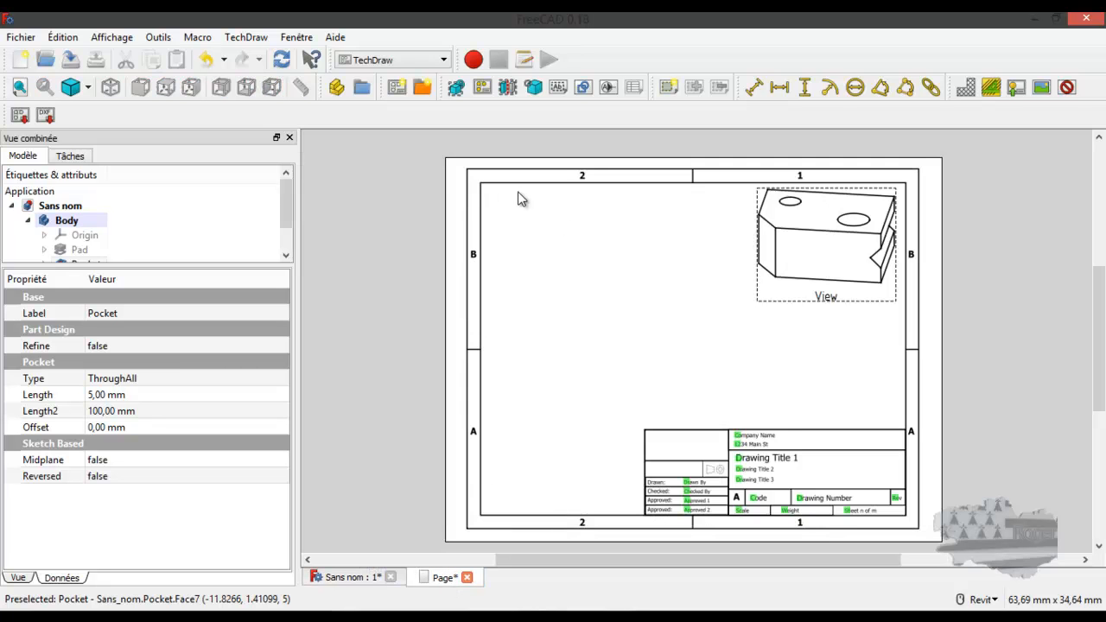
{"action": "left_click", "coordinate": [464, 91]}
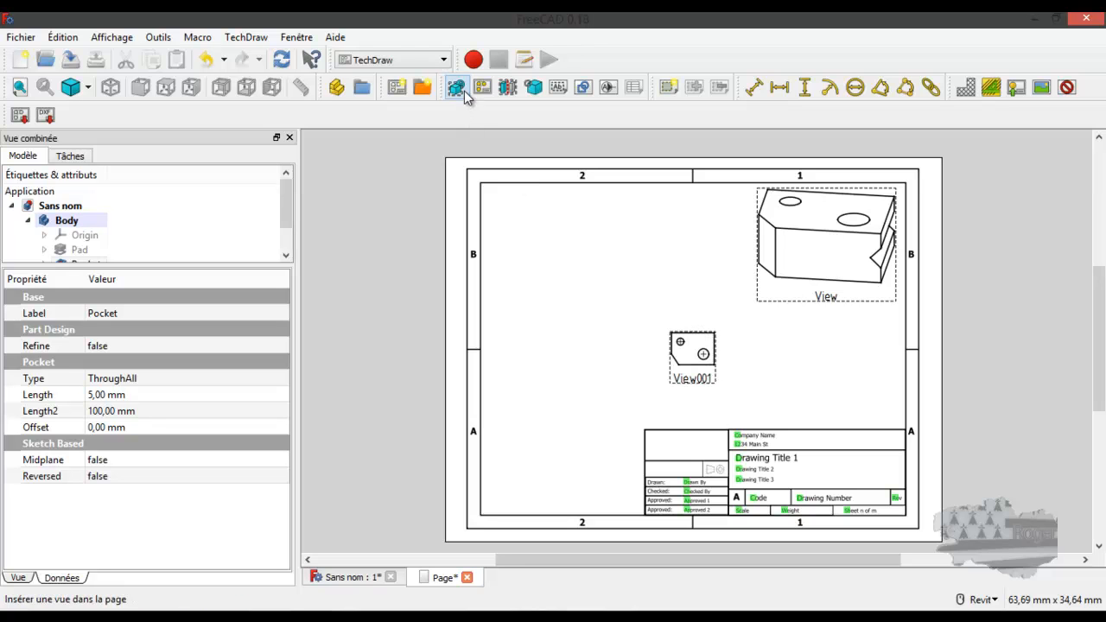
{"action": "left_click", "coordinate": [687, 377]}
{"action": "left_click_drag", "start_coordinate": [687, 378], "coordinate": [554, 279]}
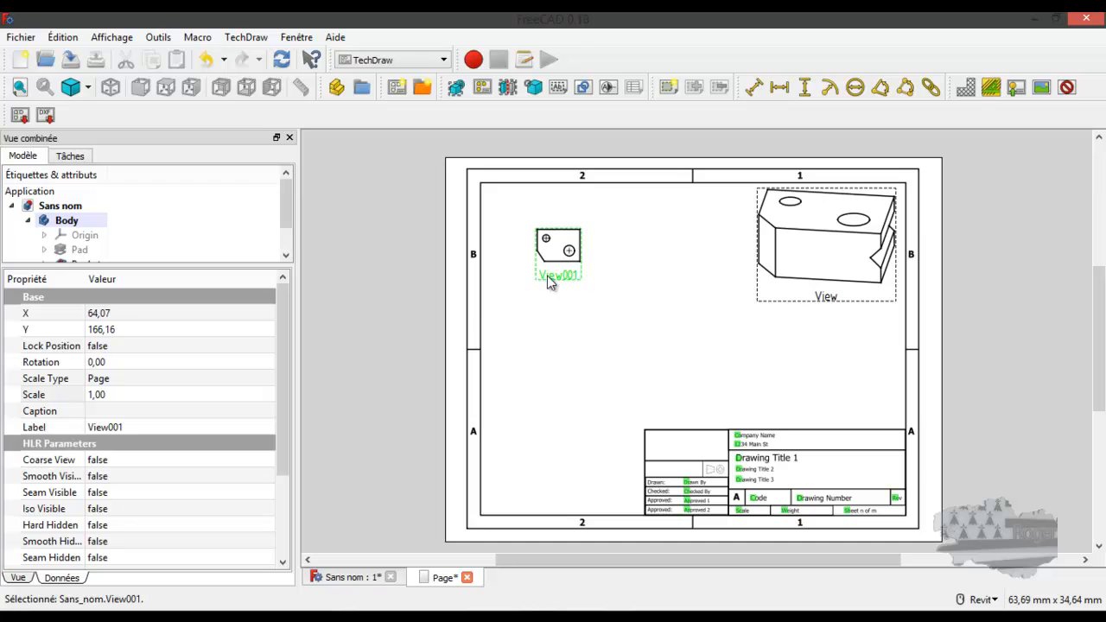
Set the top-face view's scale to 3, recompute, and shift the view slightly to about X 71, Y 167
{"action": "scroll", "coordinate": [558, 256], "scroll_direction": "up", "scroll_amount": 4}
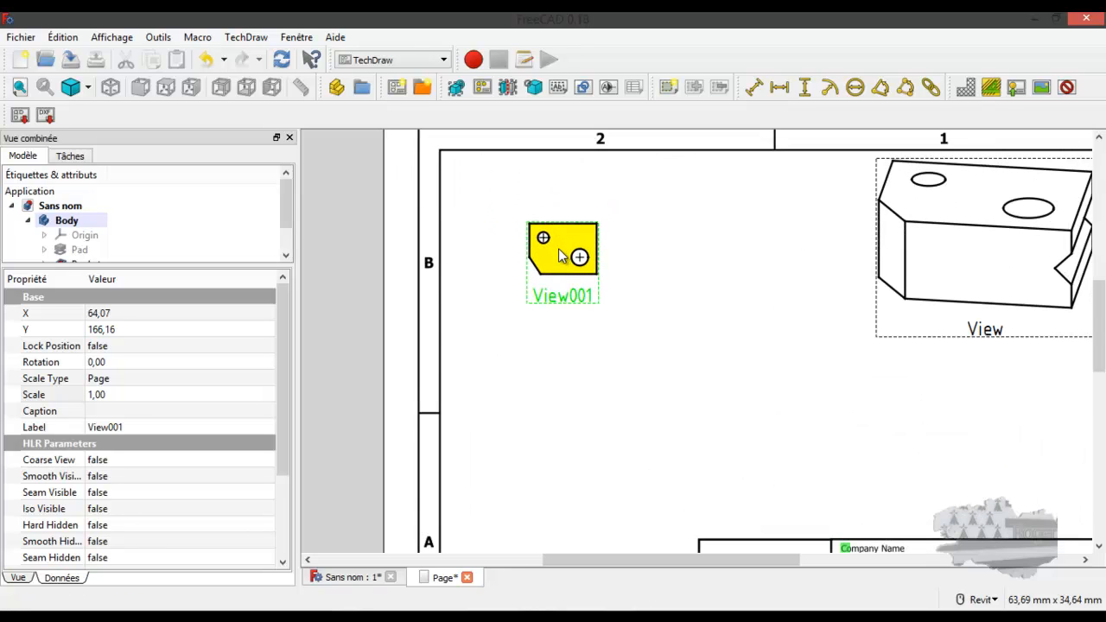
{"action": "left_click", "coordinate": [97, 395]}
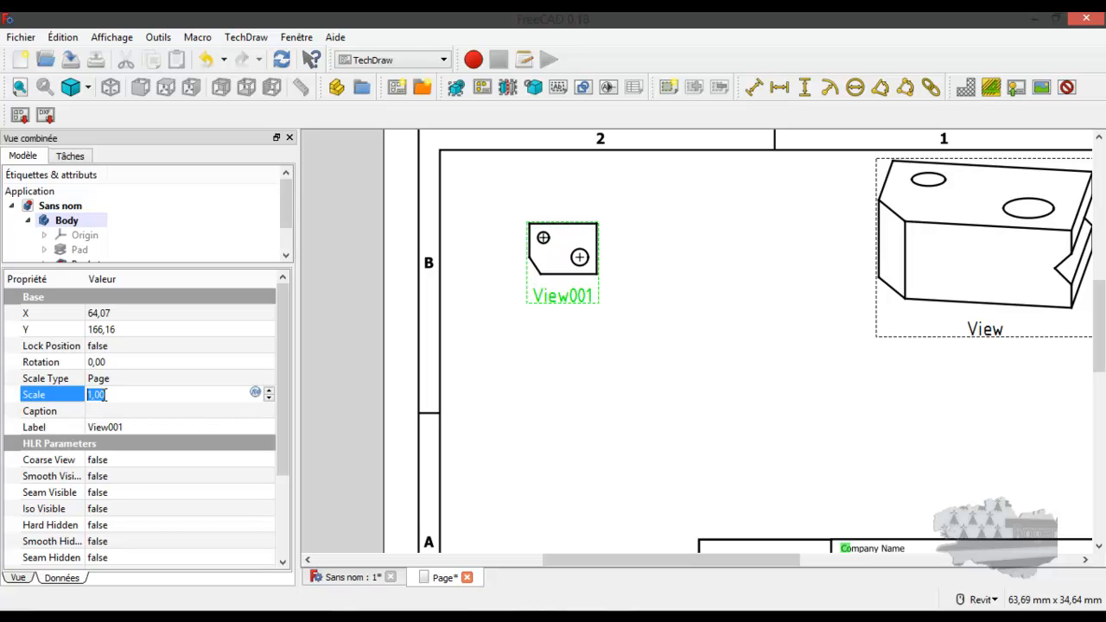
{"action": "left_click", "coordinate": [982, 332]}
{"action": "left_click", "coordinate": [572, 297]}
{"action": "left_click", "coordinate": [102, 393]}
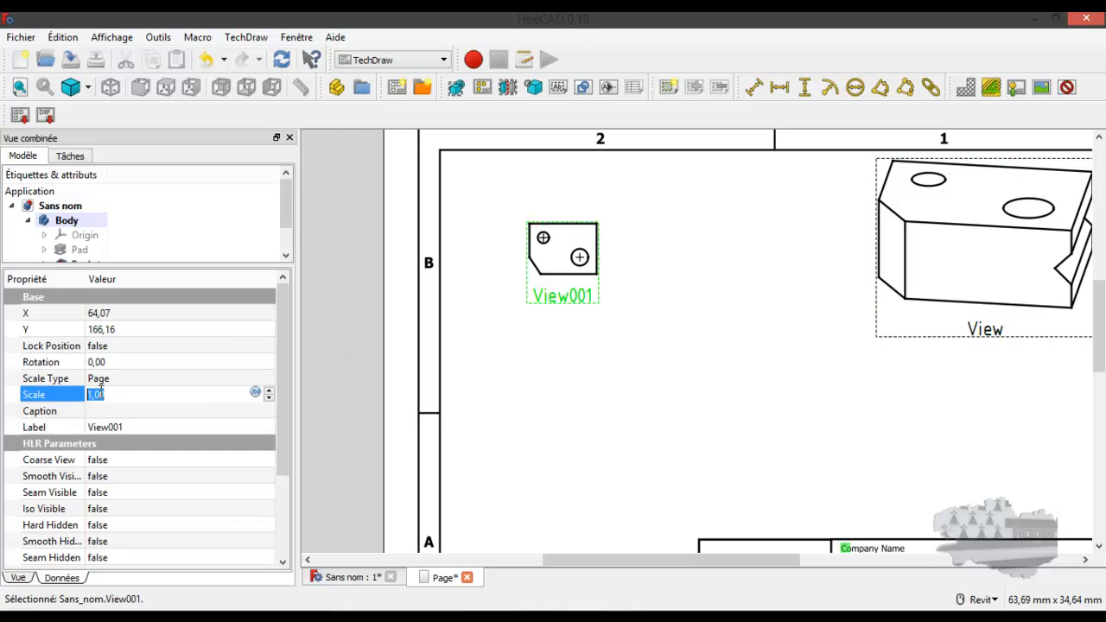
{"action": "type", "text": "3"}
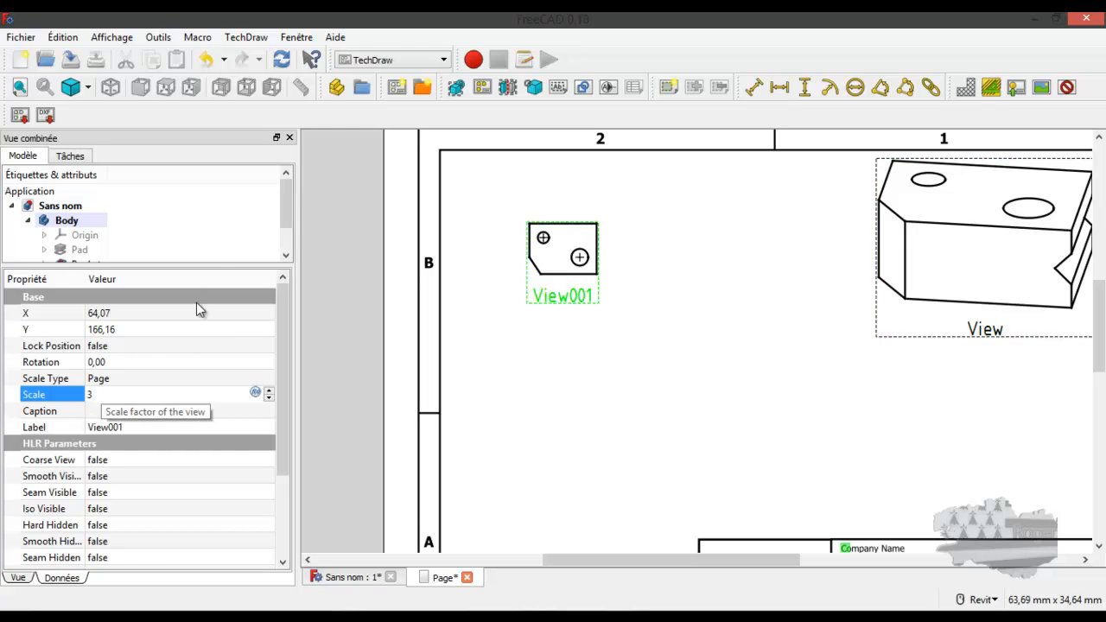
{"action": "left_click", "coordinate": [281, 60]}
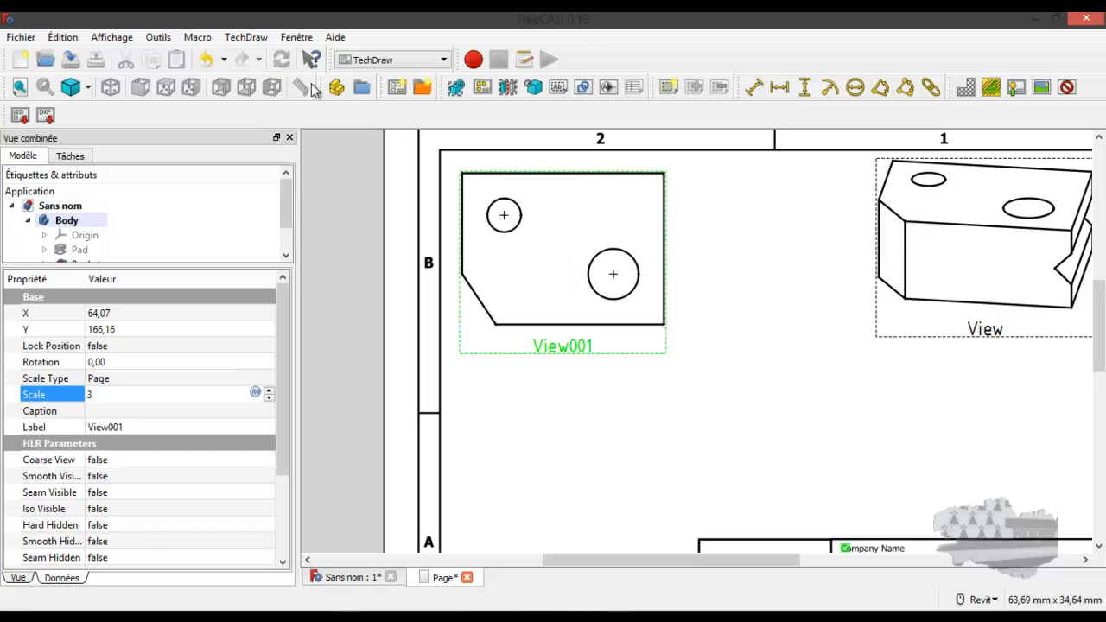
{"action": "left_click", "coordinate": [539, 251]}
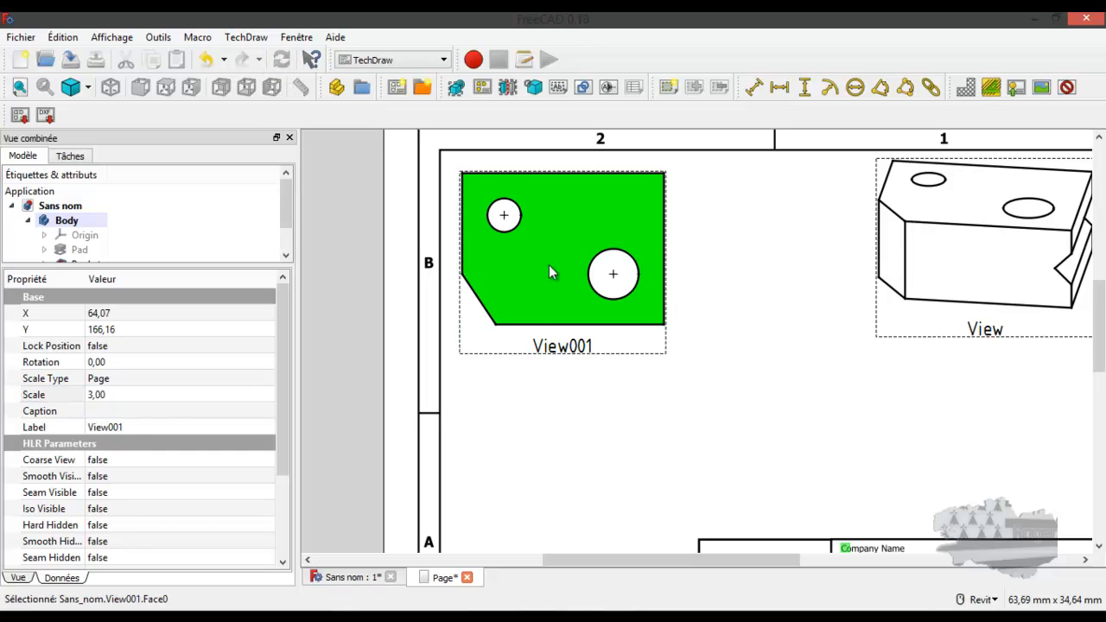
{"action": "left_click_drag", "start_coordinate": [546, 345], "coordinate": [566, 344]}
{"action": "scroll", "coordinate": [547, 366], "scroll_direction": "down", "scroll_amount": 5}
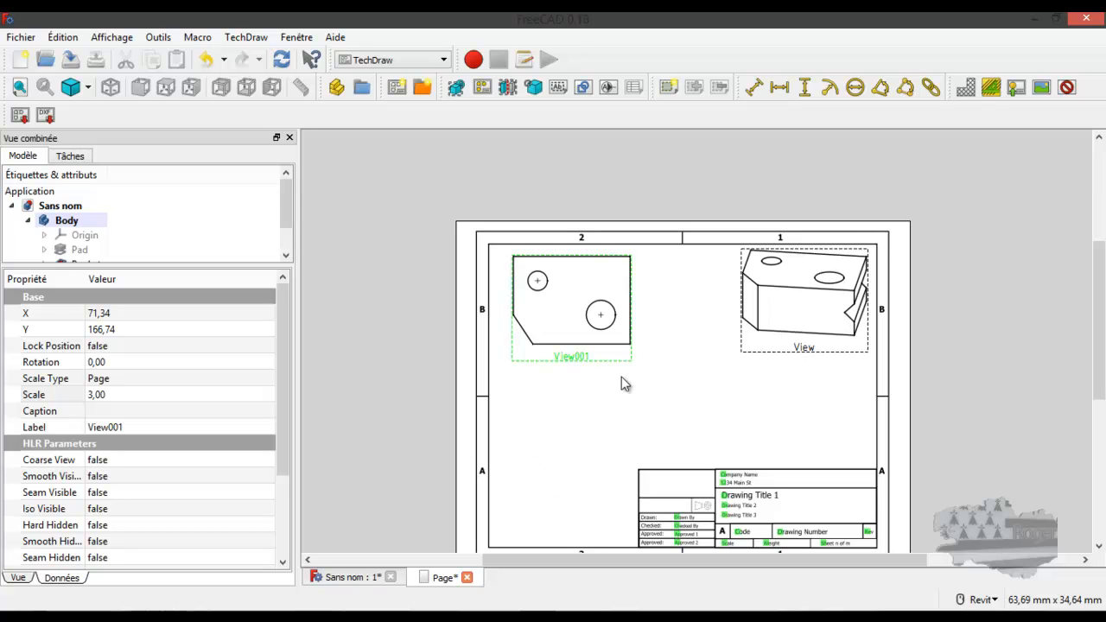
Insert a drawing view from the model's long front face, which ends at the V-groove
{"action": "left_click", "coordinate": [353, 578]}
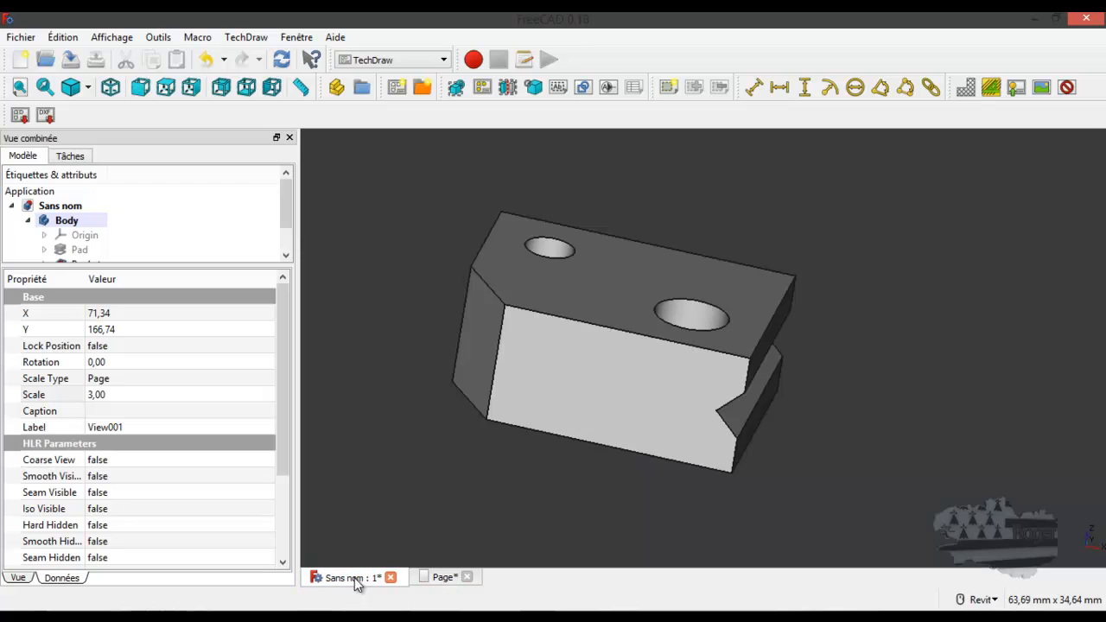
{"action": "left_click", "coordinate": [601, 394]}
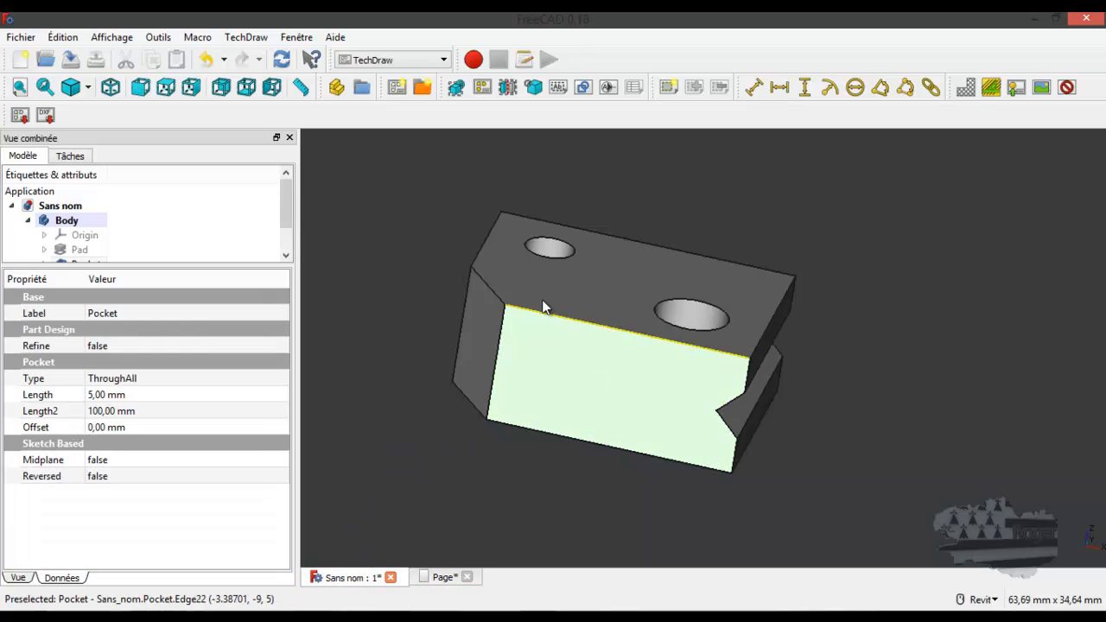
{"action": "left_click", "coordinate": [439, 578]}
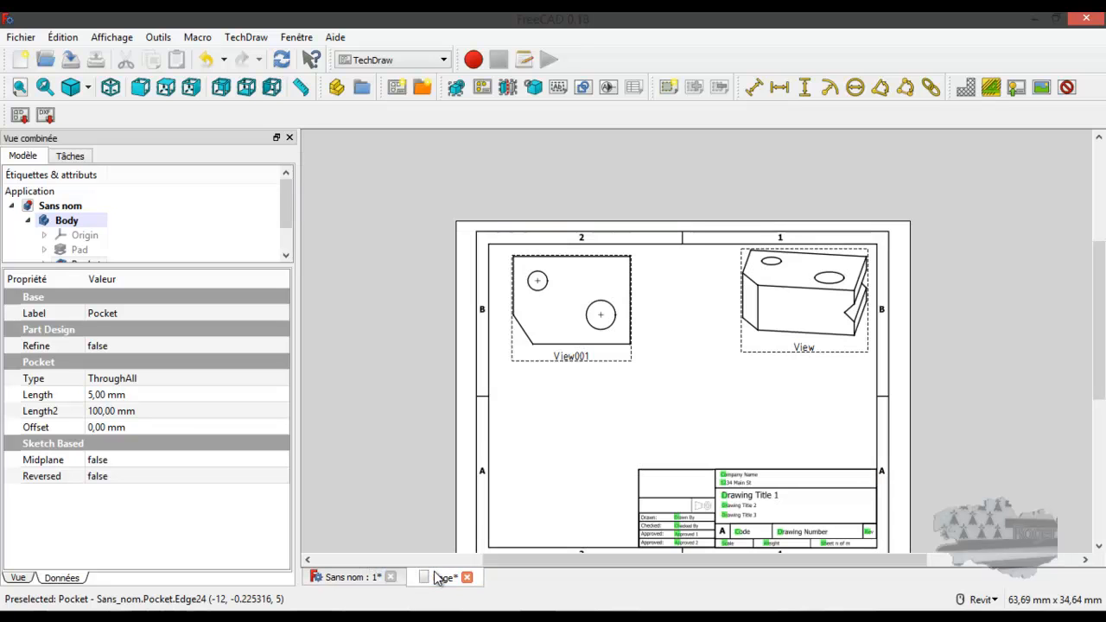
{"action": "left_click", "coordinate": [453, 90]}
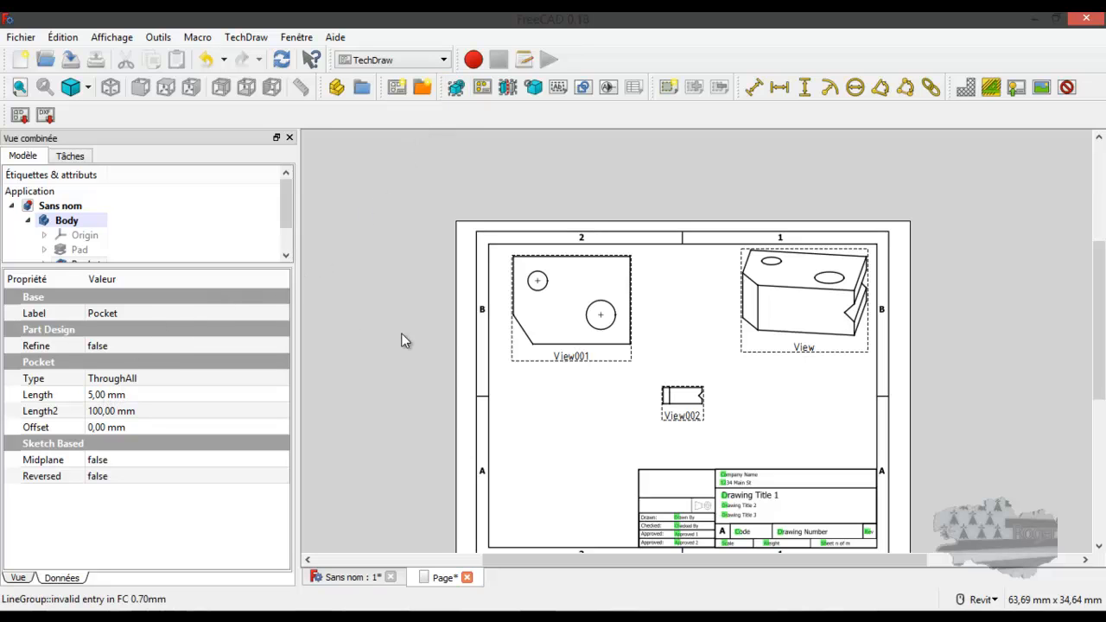
Set the front-face view's scale to 3, recompute, and place it below the top-face view at about X 72, Y 93
{"action": "left_click", "coordinate": [683, 413]}
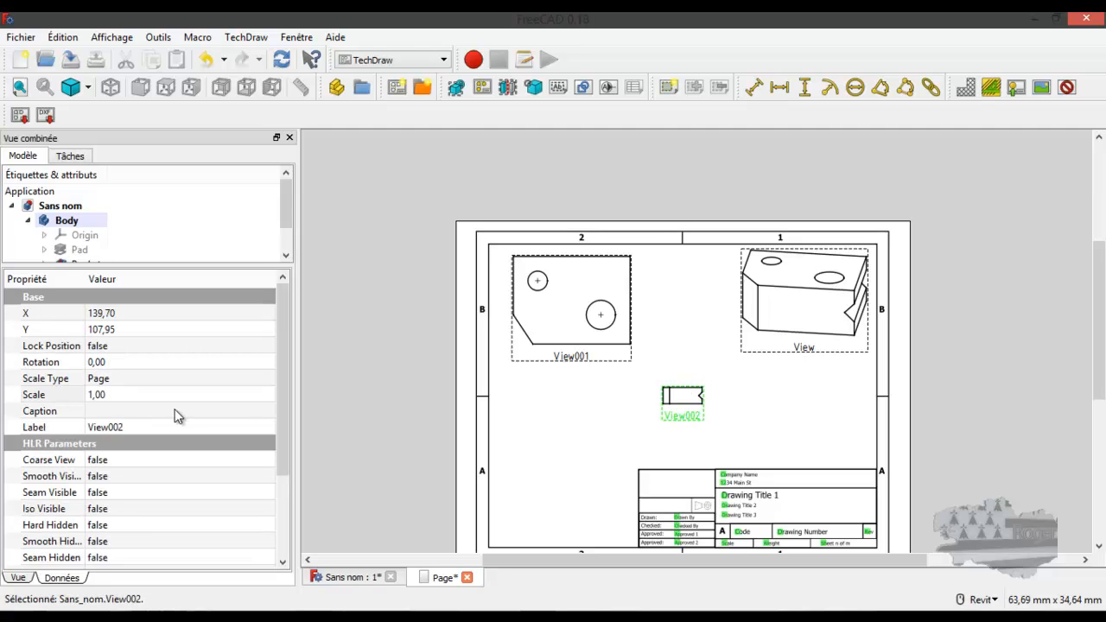
{"action": "left_click", "coordinate": [93, 394]}
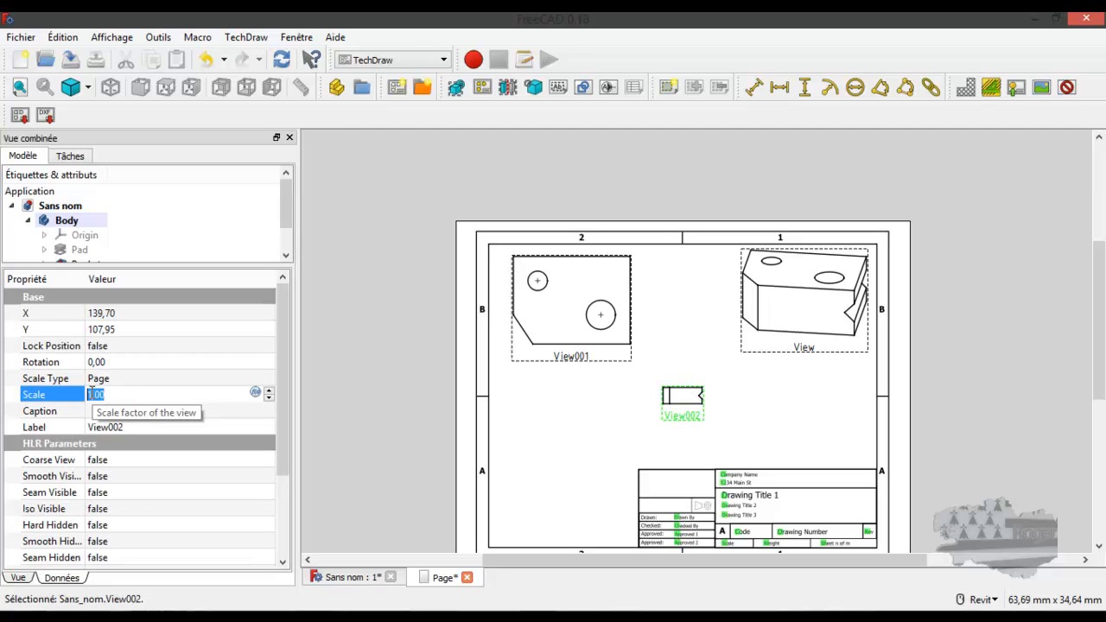
{"action": "type", "text": "3"}
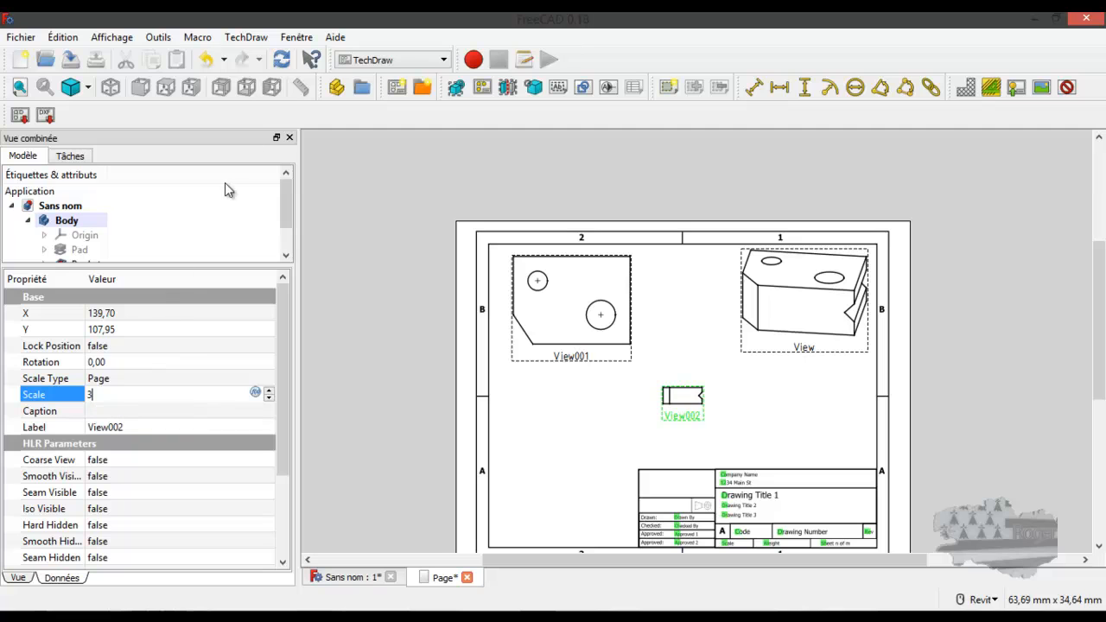
{"action": "left_click", "coordinate": [283, 59]}
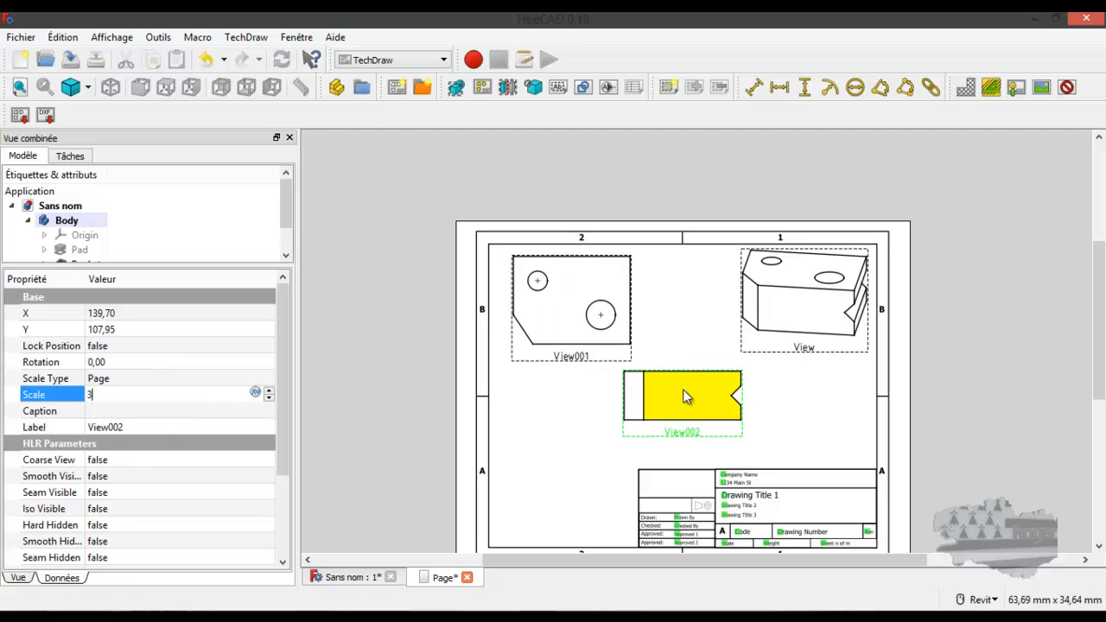
{"action": "left_click", "coordinate": [680, 431]}
{"action": "left_click_drag", "start_coordinate": [679, 430], "coordinate": [569, 449]}
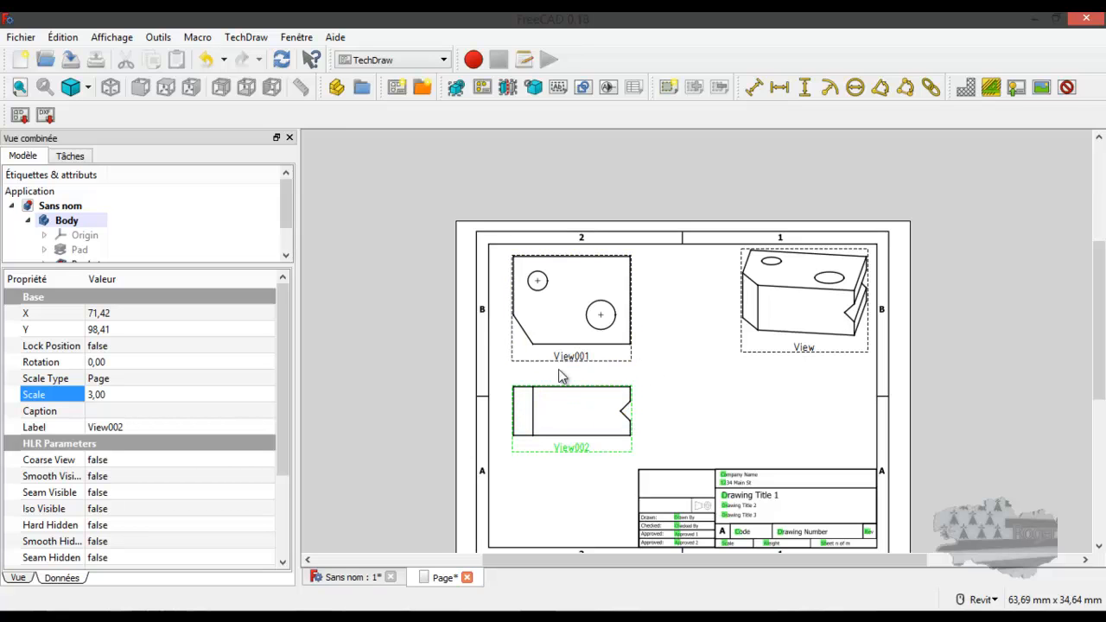
{"action": "left_click", "coordinate": [576, 419]}
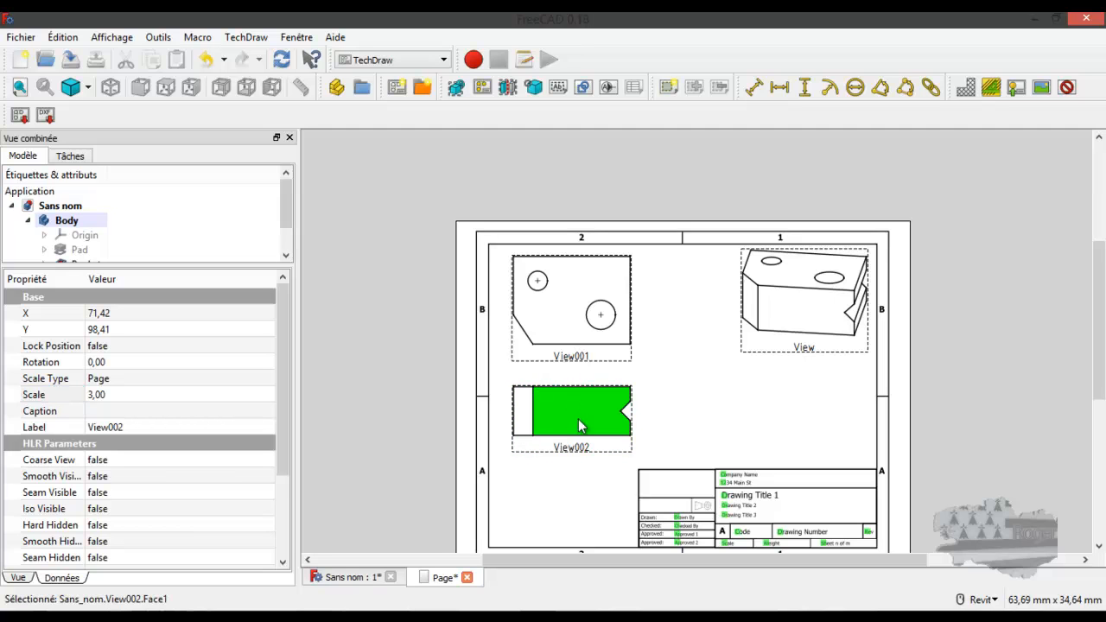
{"action": "left_click_drag", "start_coordinate": [576, 451], "coordinate": [576, 456]}
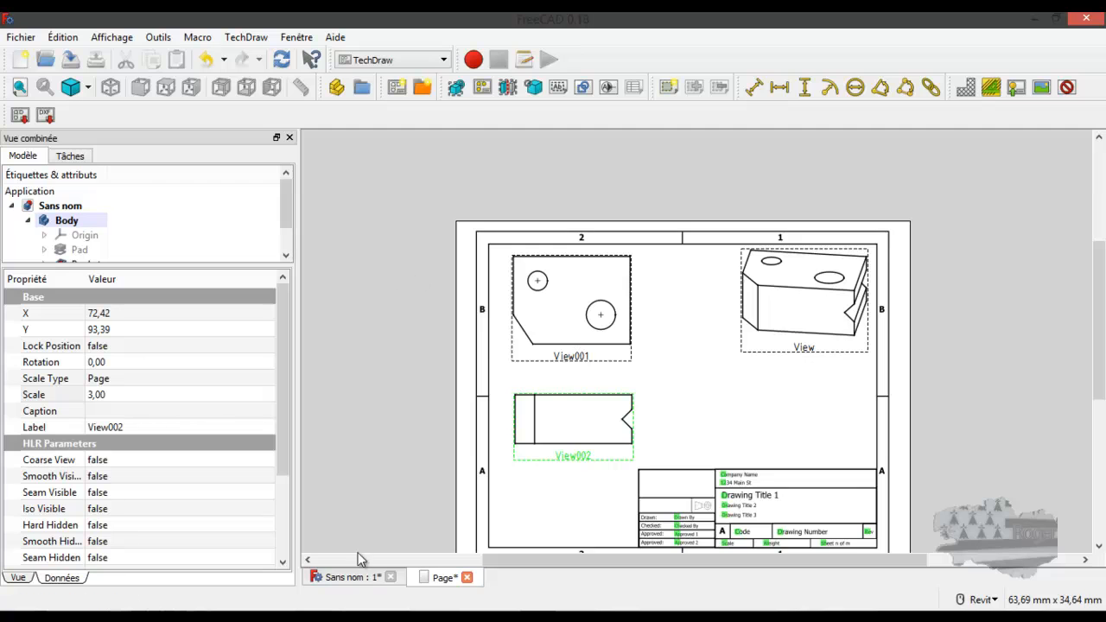
Insert a drawing view from the model's narrow end face above the V-groove
{"action": "left_click", "coordinate": [355, 585]}
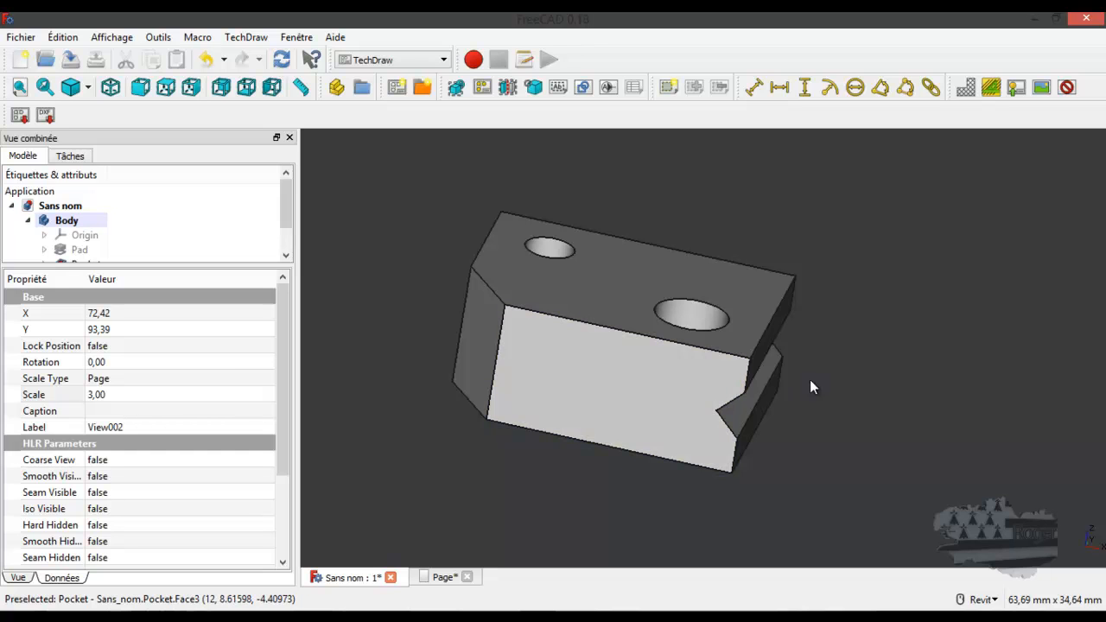
{"action": "left_click", "coordinate": [777, 333]}
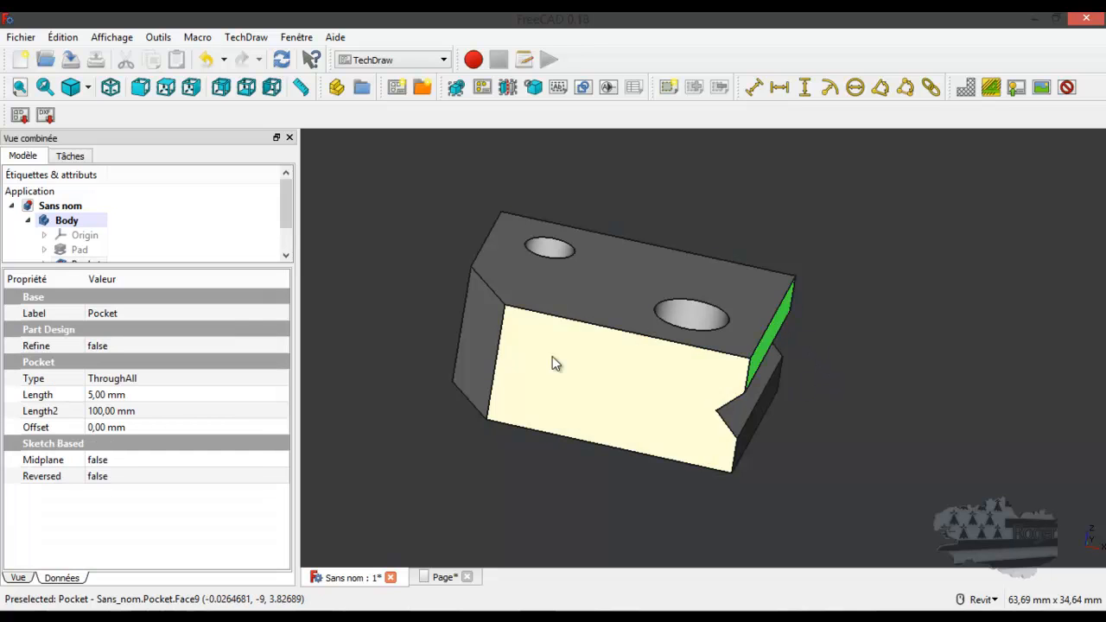
{"action": "left_click", "coordinate": [445, 577]}
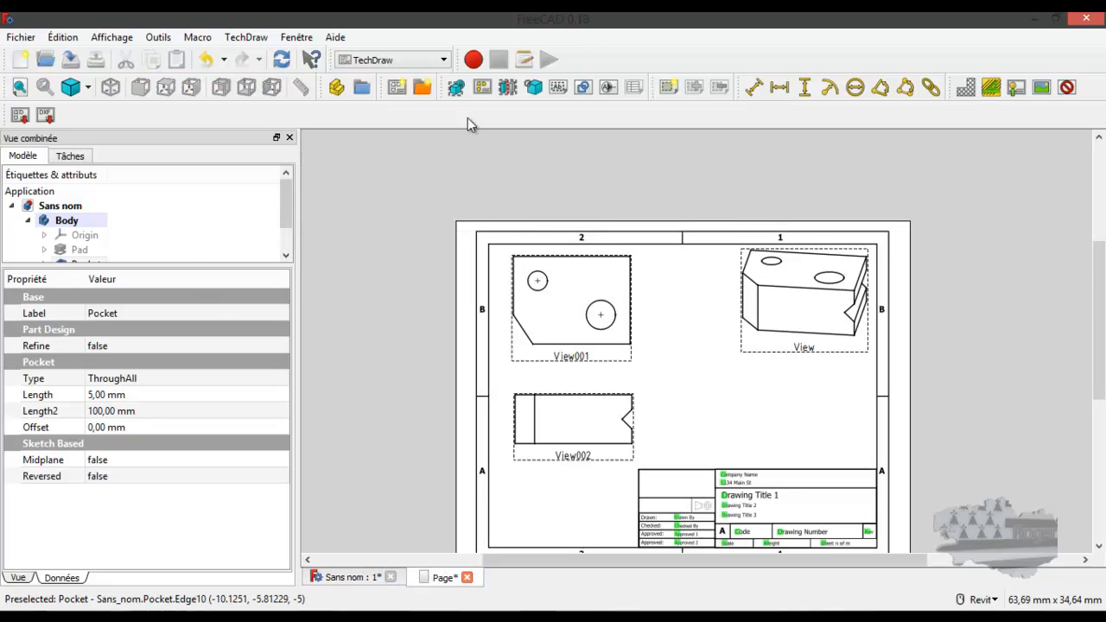
{"action": "left_click", "coordinate": [456, 87]}
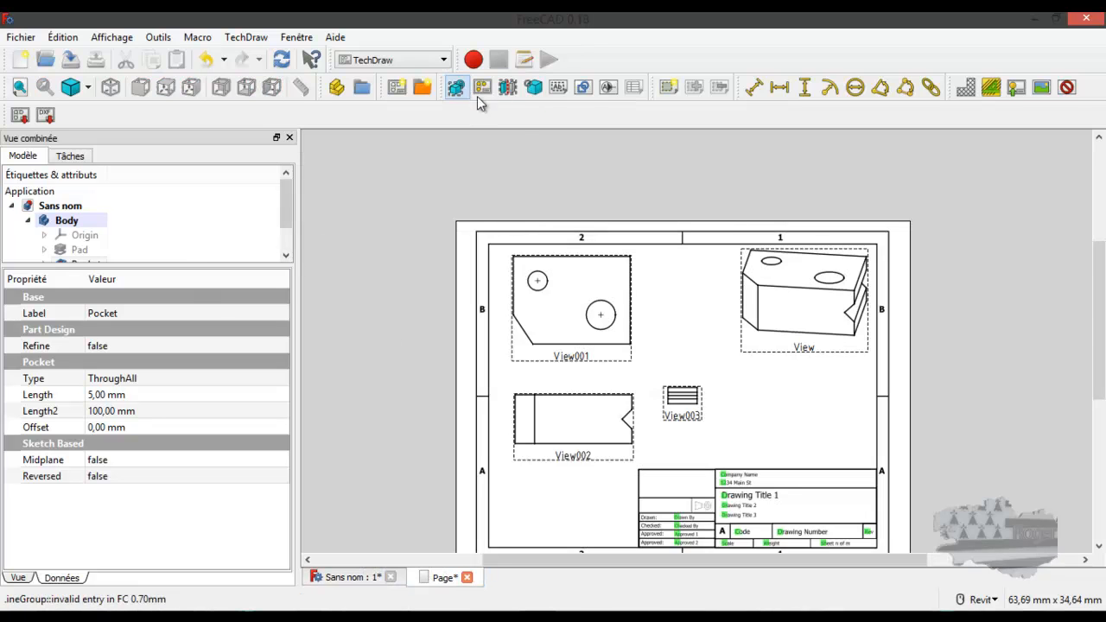
{"action": "scroll", "coordinate": [673, 407], "scroll_direction": "up", "scroll_amount": 1}
{"action": "scroll", "coordinate": [673, 407], "scroll_direction": "up", "scroll_amount": 2}
Delete the small end-face view from the drawing page
{"action": "left_click", "coordinate": [691, 433]}
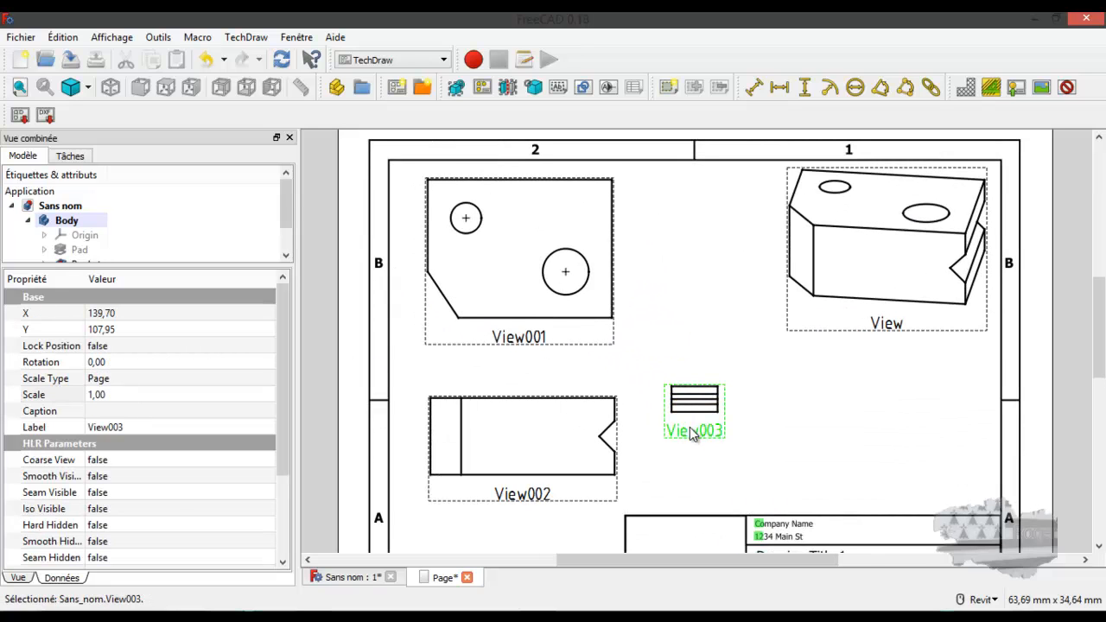
{"action": "key", "text": "Delete"}
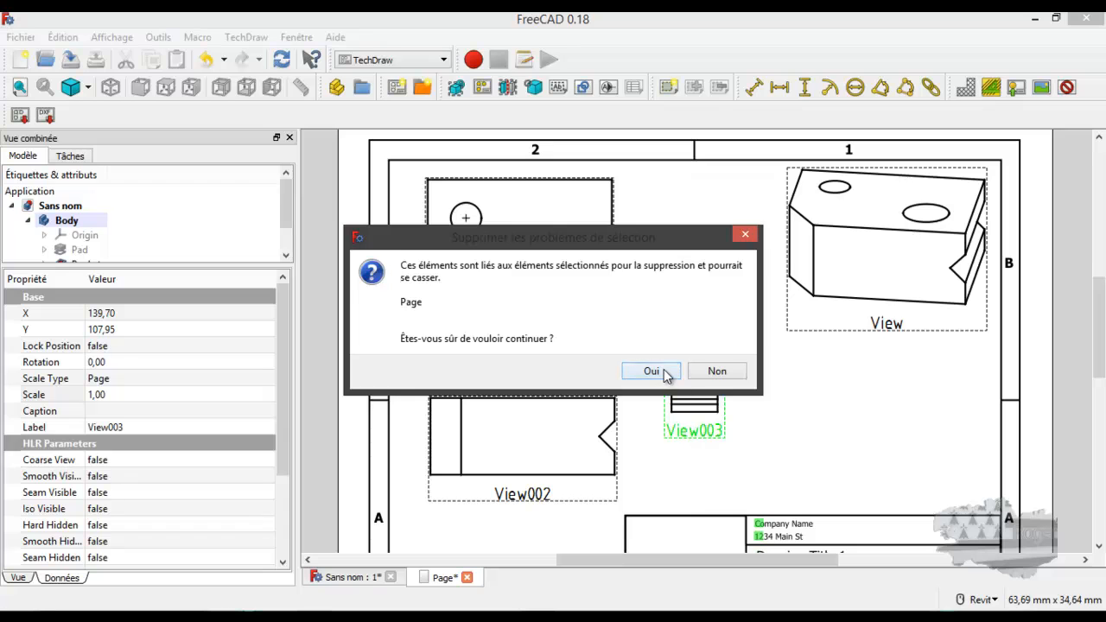
{"action": "left_click", "coordinate": [662, 372]}
{"action": "scroll", "coordinate": [683, 372], "scroll_direction": "down", "scroll_amount": 1}
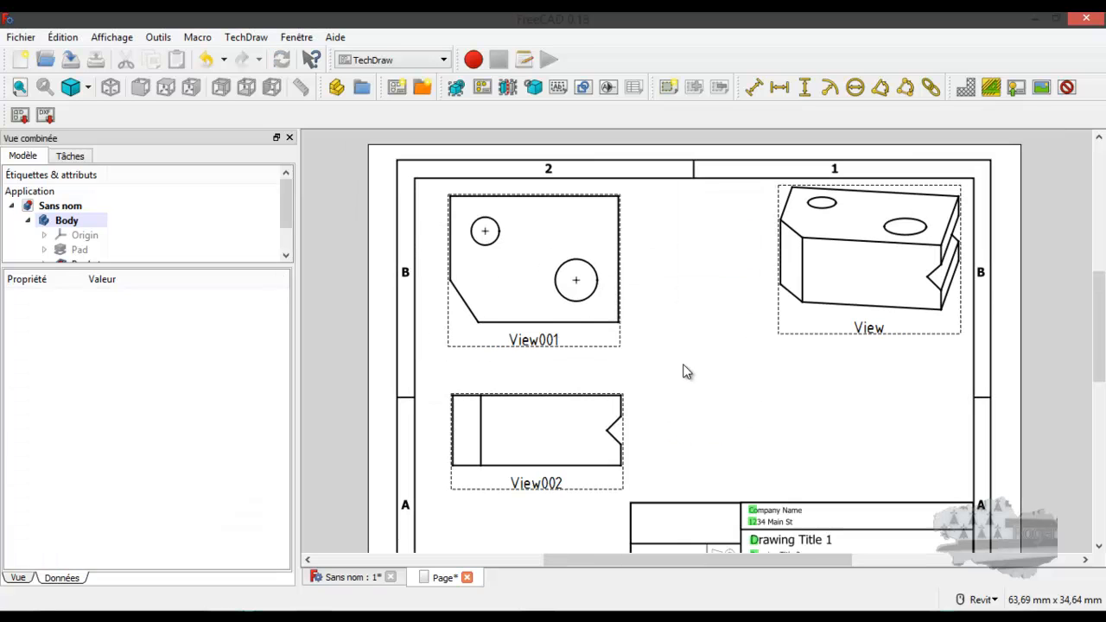
Select the upper-left corner vertex of the plate outline in the top-face view
{"action": "scroll", "coordinate": [511, 203], "scroll_direction": "up", "scroll_amount": 1}
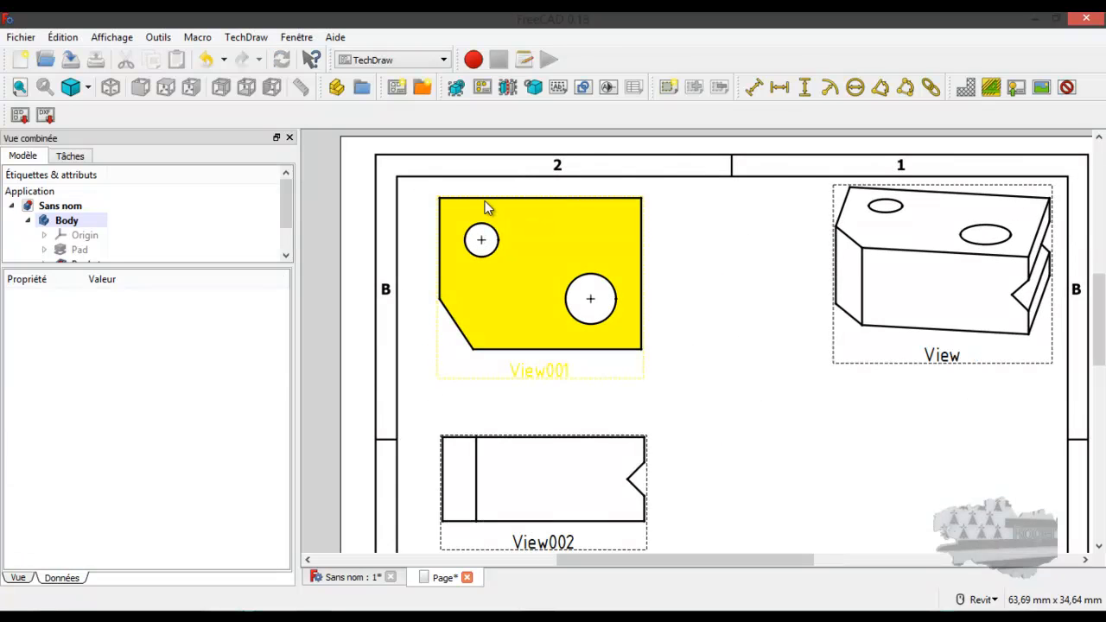
{"action": "scroll", "coordinate": [443, 204], "scroll_direction": "up", "scroll_amount": 1}
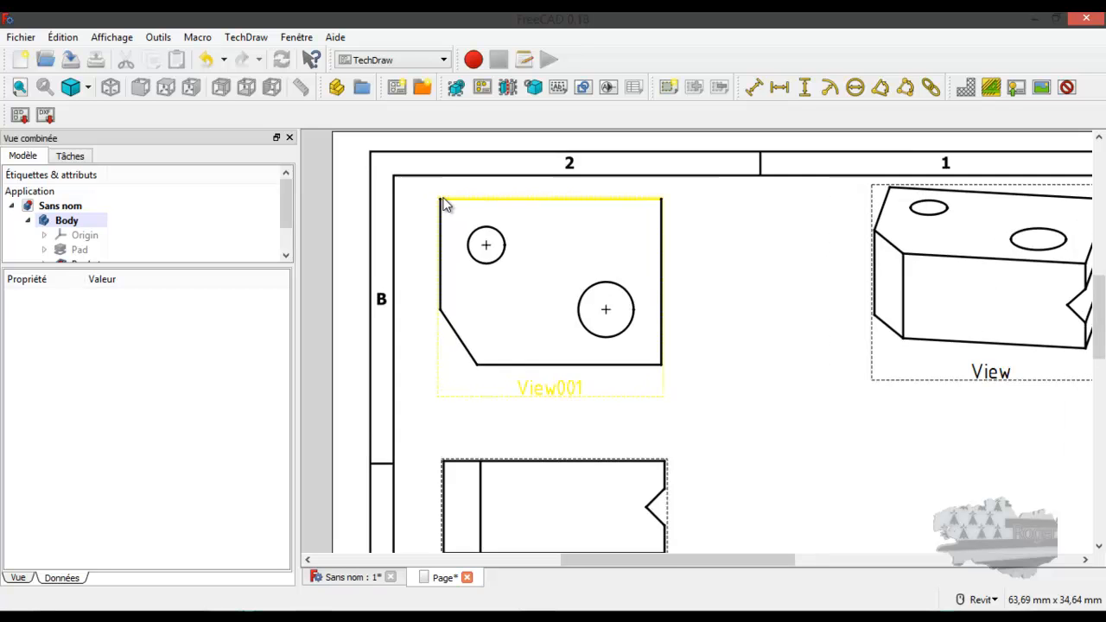
{"action": "scroll", "coordinate": [444, 204], "scroll_direction": "up", "scroll_amount": 3}
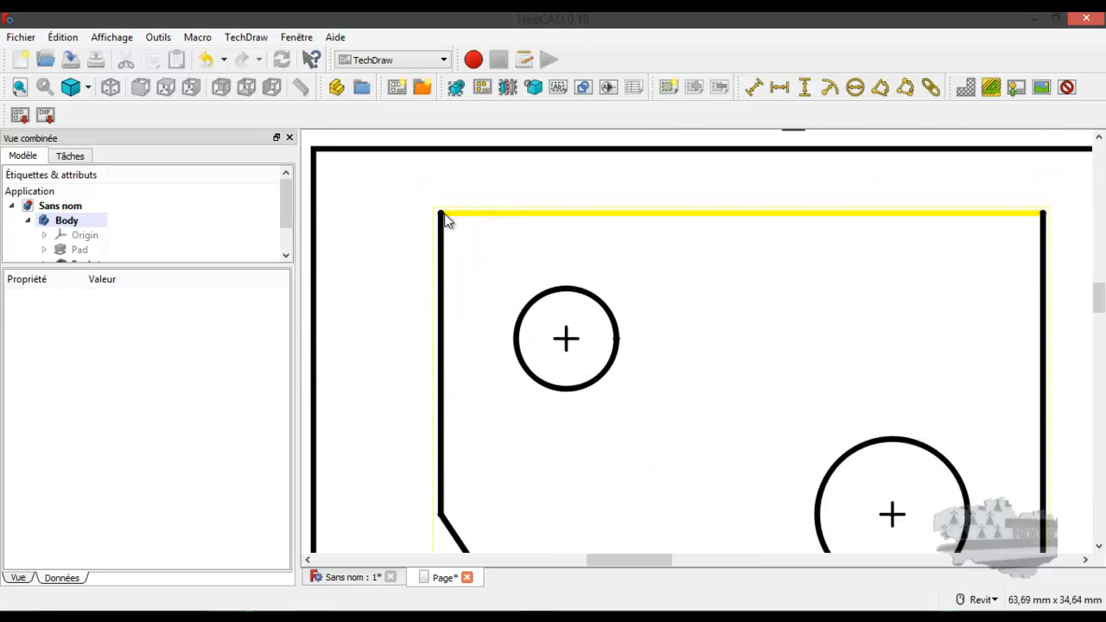
{"action": "left_click", "coordinate": [445, 215]}
{"action": "scroll", "coordinate": [473, 239], "scroll_direction": "down", "scroll_amount": 1}
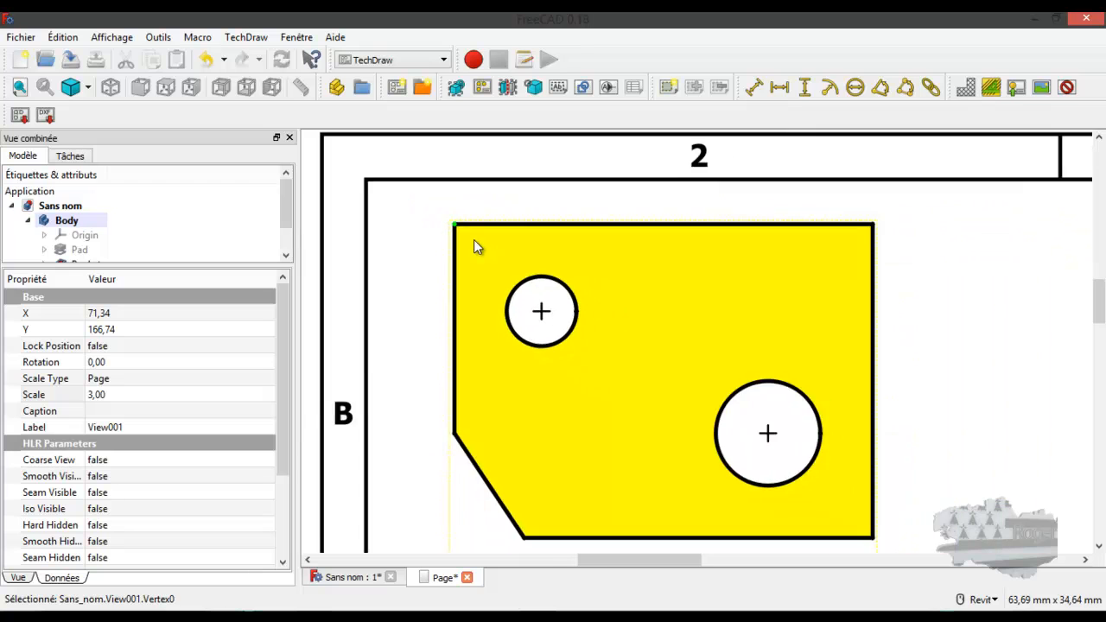
{"action": "scroll", "coordinate": [474, 239], "scroll_direction": "down", "scroll_amount": 3}
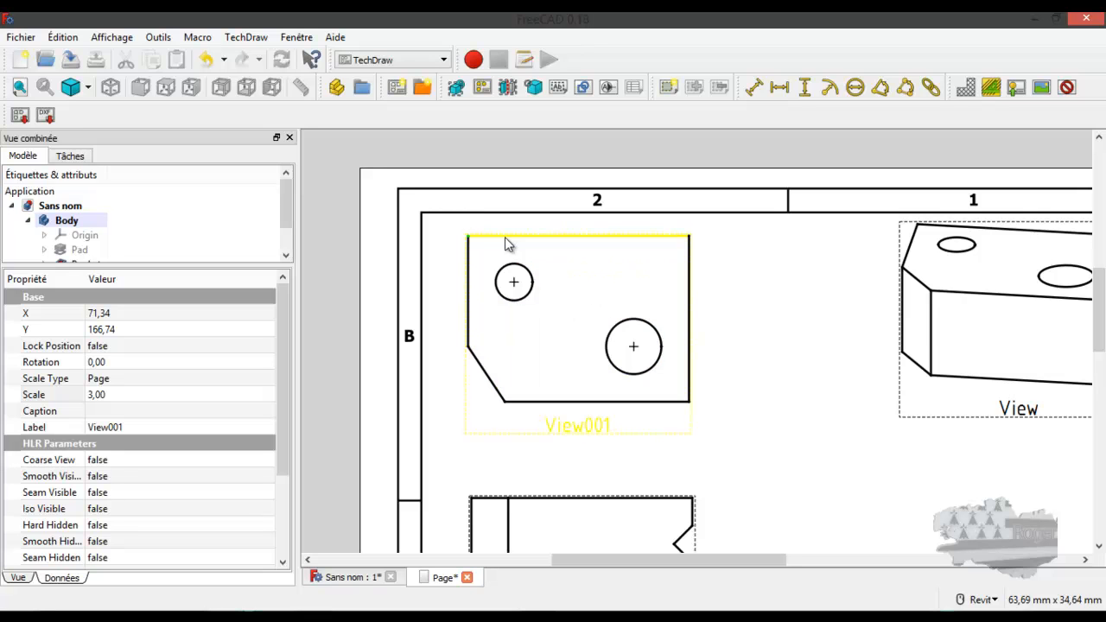
Set the vertex size to 3 in the TechDraw dimension preferences and apply the change
{"action": "left_click", "coordinate": [109, 41]}
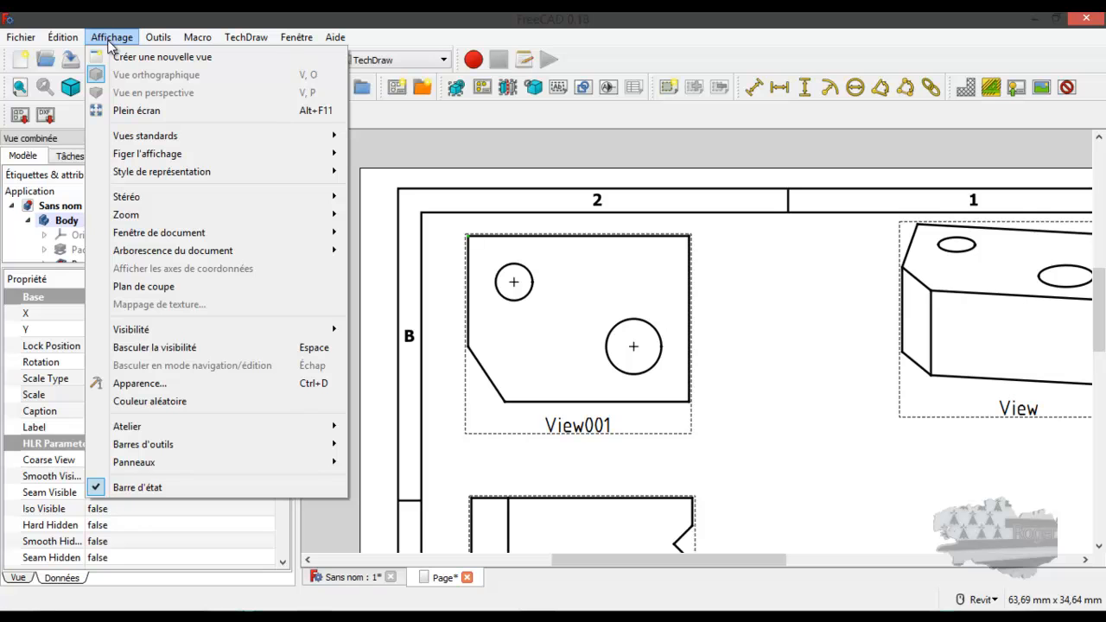
{"action": "mouse_move", "coordinate": [74, 43]}
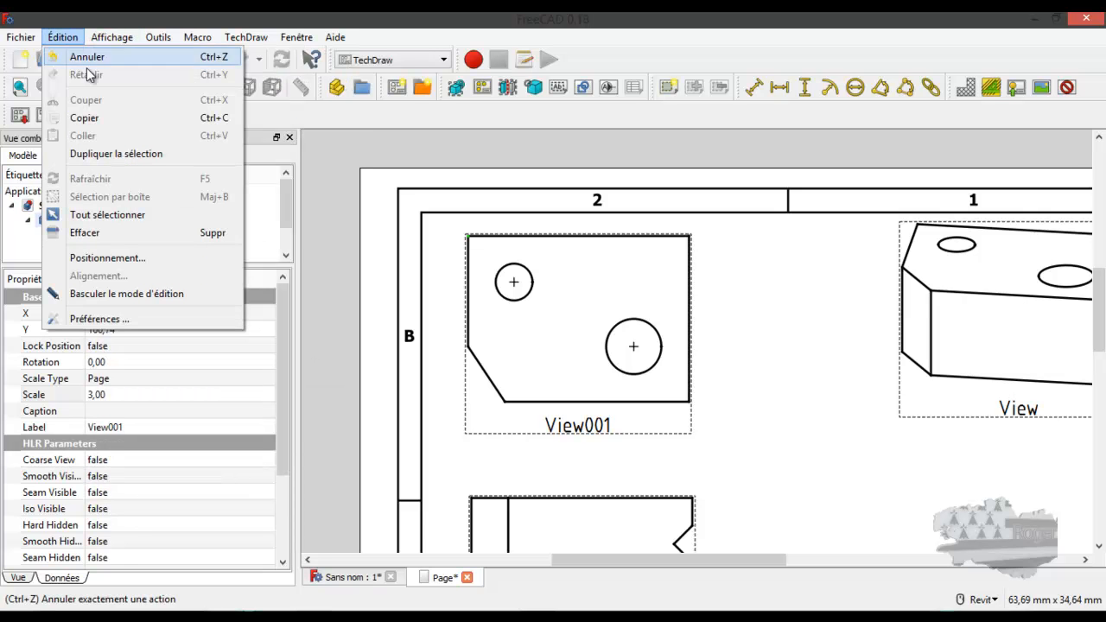
{"action": "left_click", "coordinate": [109, 319]}
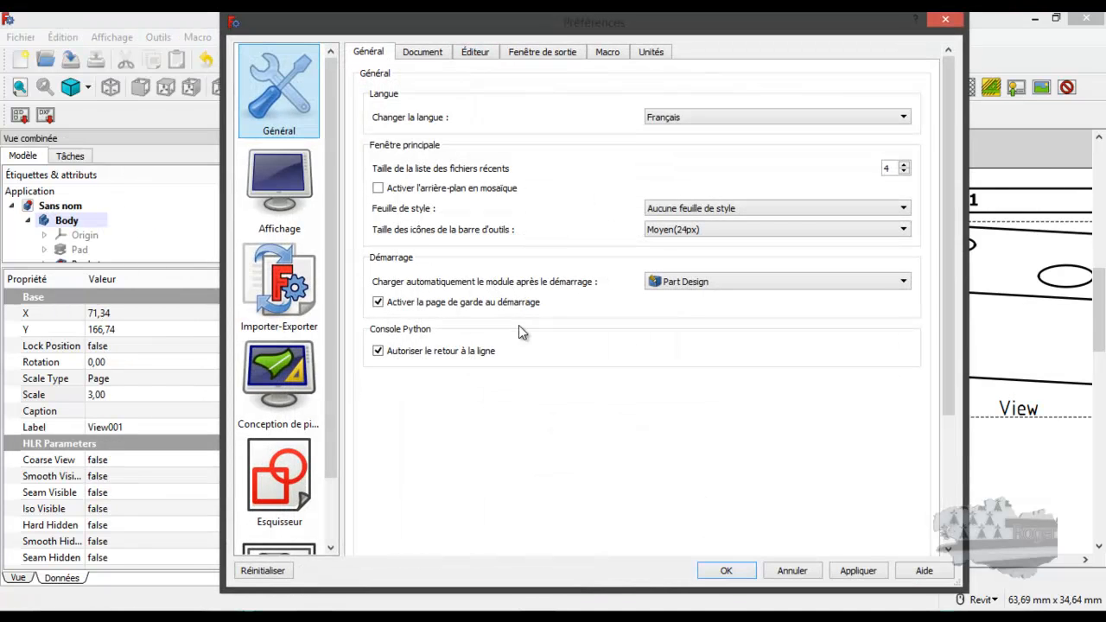
{"action": "left_click_drag", "start_coordinate": [327, 429], "coordinate": [326, 514]}
{"action": "left_click", "coordinate": [279, 499]}
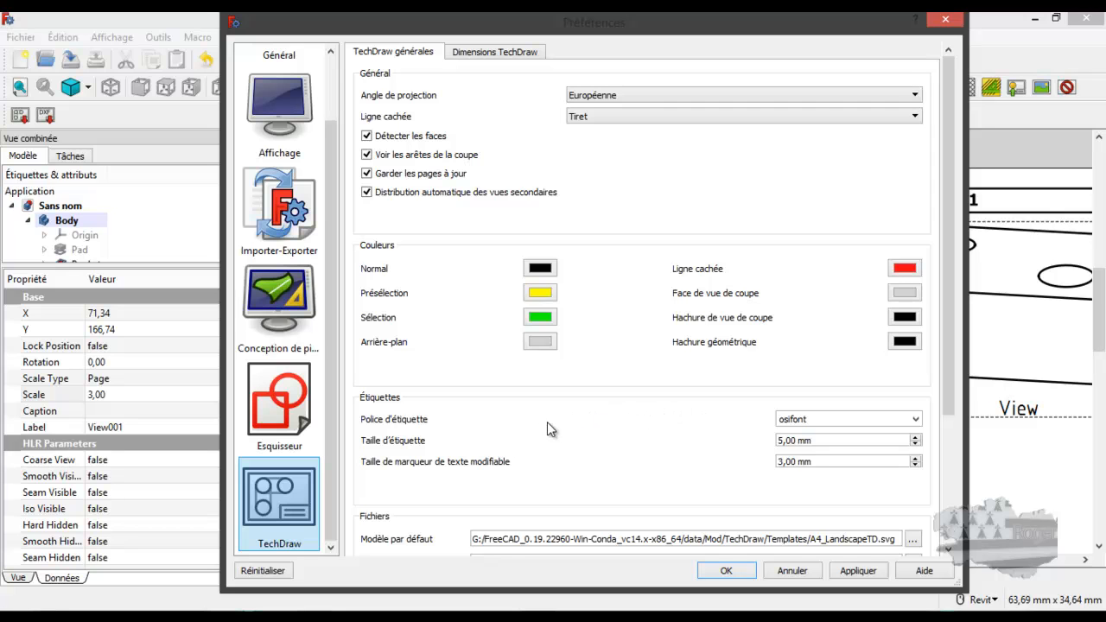
{"action": "left_click", "coordinate": [489, 52]}
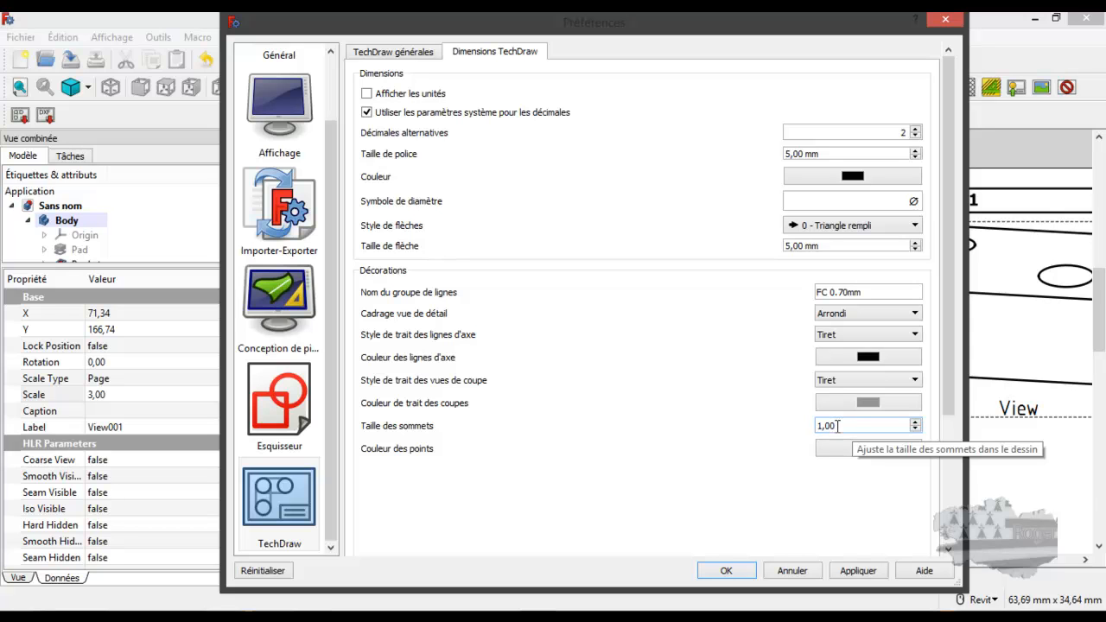
{"action": "left_click_drag", "start_coordinate": [837, 425], "coordinate": [813, 425]}
{"action": "type", "text": "3"}
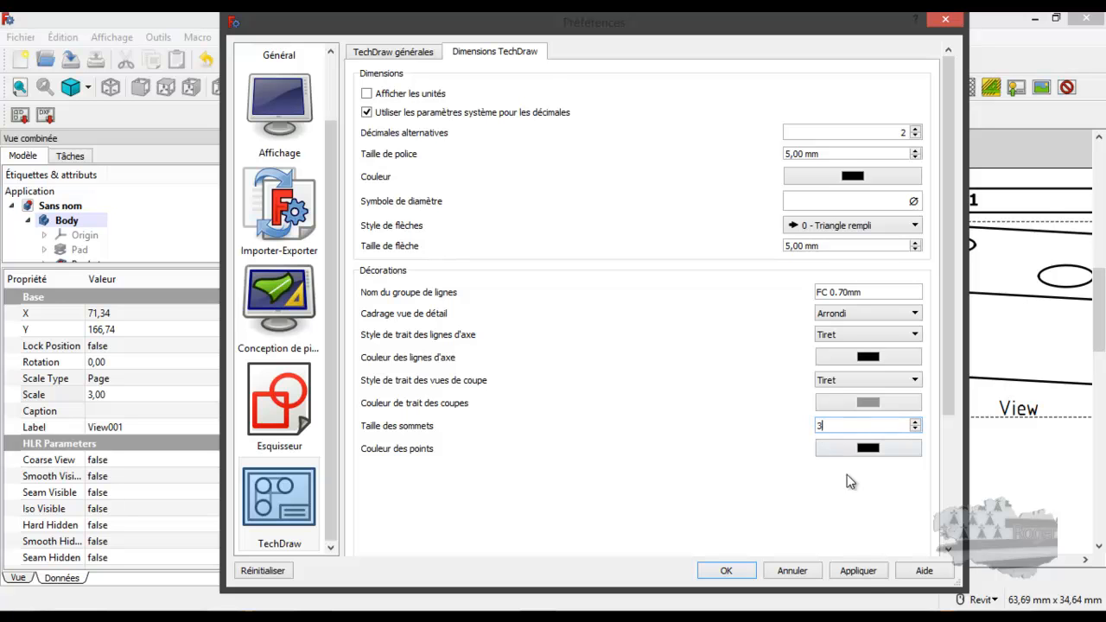
{"action": "left_click", "coordinate": [858, 571]}
{"action": "left_click", "coordinate": [742, 569]}
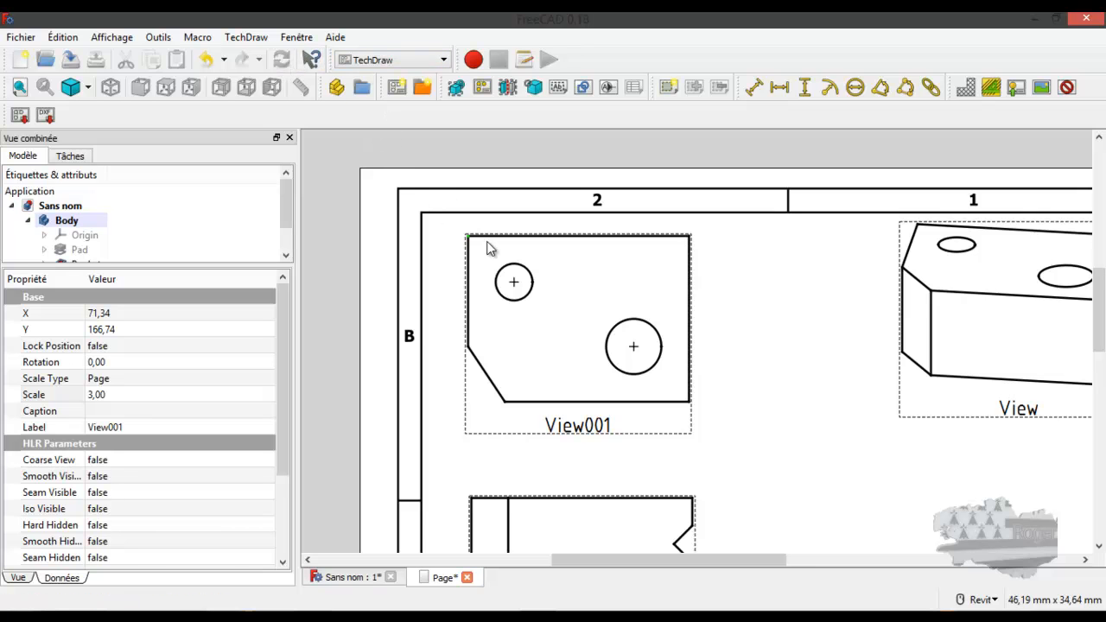
Dimension the top edge of the top-face view horizontally, placing the text above it, and move the view down to about X 72, Y 161
{"action": "scroll", "coordinate": [500, 272], "scroll_direction": "up", "scroll_amount": 3}
{"action": "scroll", "coordinate": [486, 232], "scroll_direction": "down", "scroll_amount": 3}
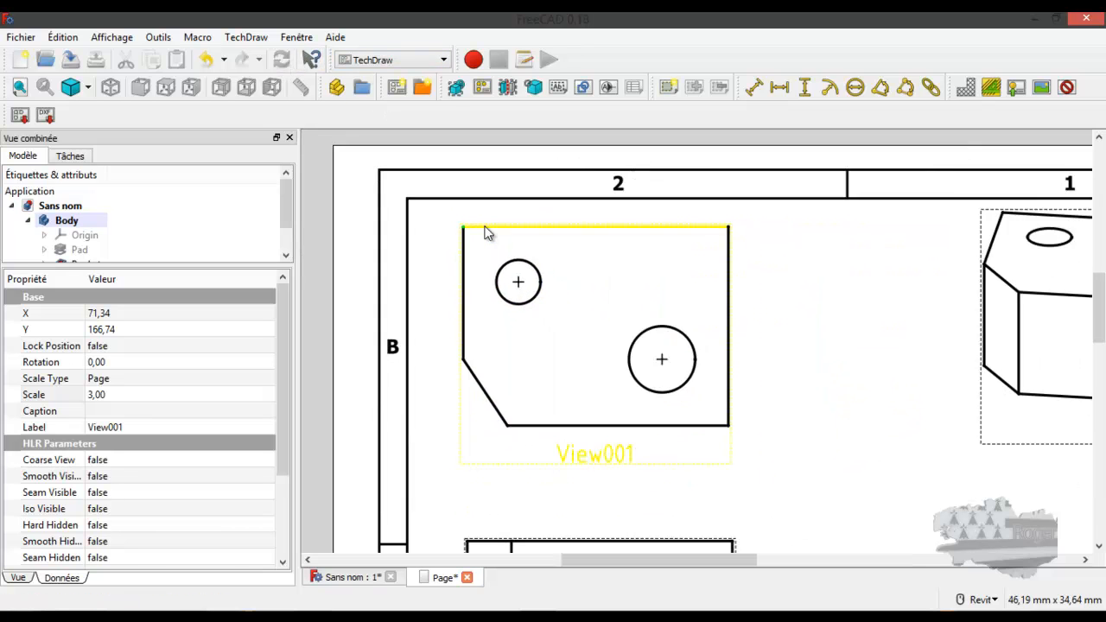
{"action": "scroll", "coordinate": [529, 272], "scroll_direction": "up", "scroll_amount": 2}
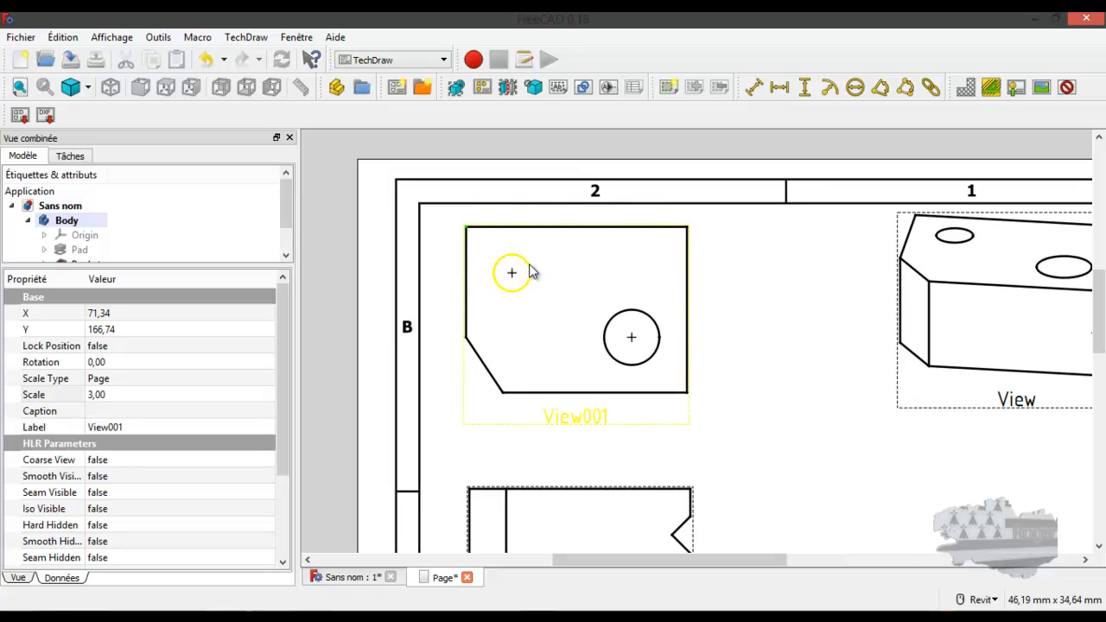
{"action": "scroll", "coordinate": [530, 272], "scroll_direction": "down", "scroll_amount": 2}
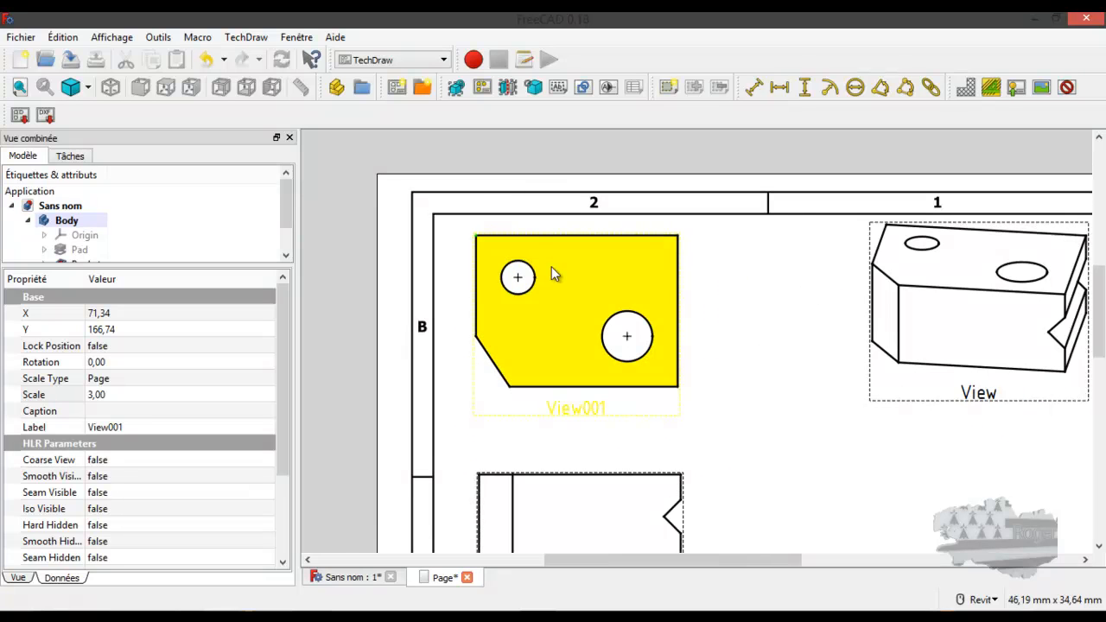
{"action": "left_click", "coordinate": [745, 292]}
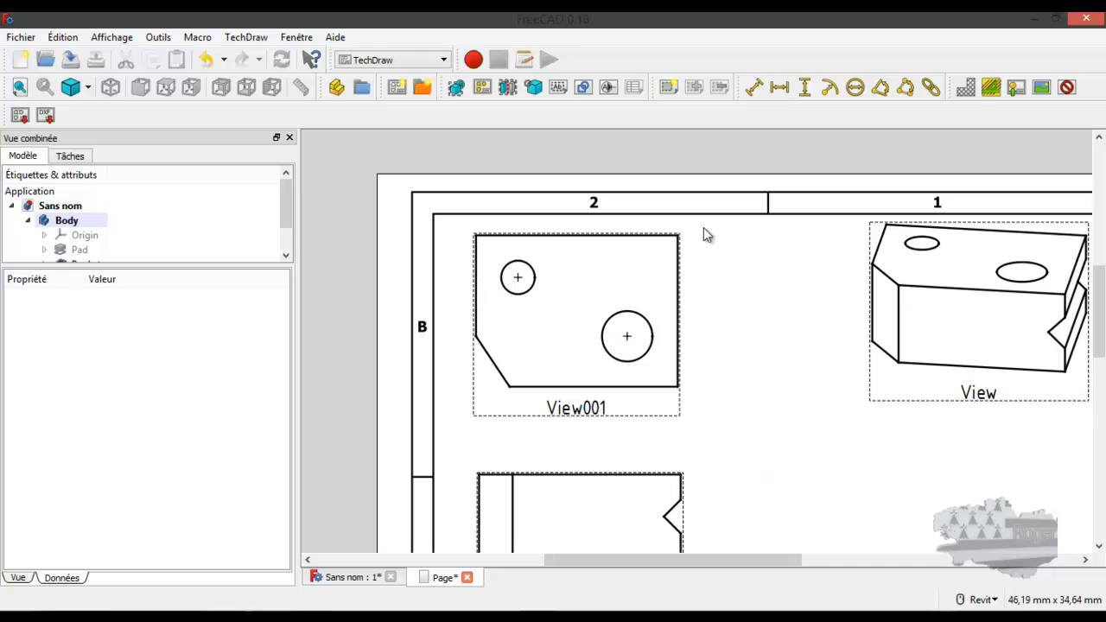
{"action": "left_click", "coordinate": [559, 235]}
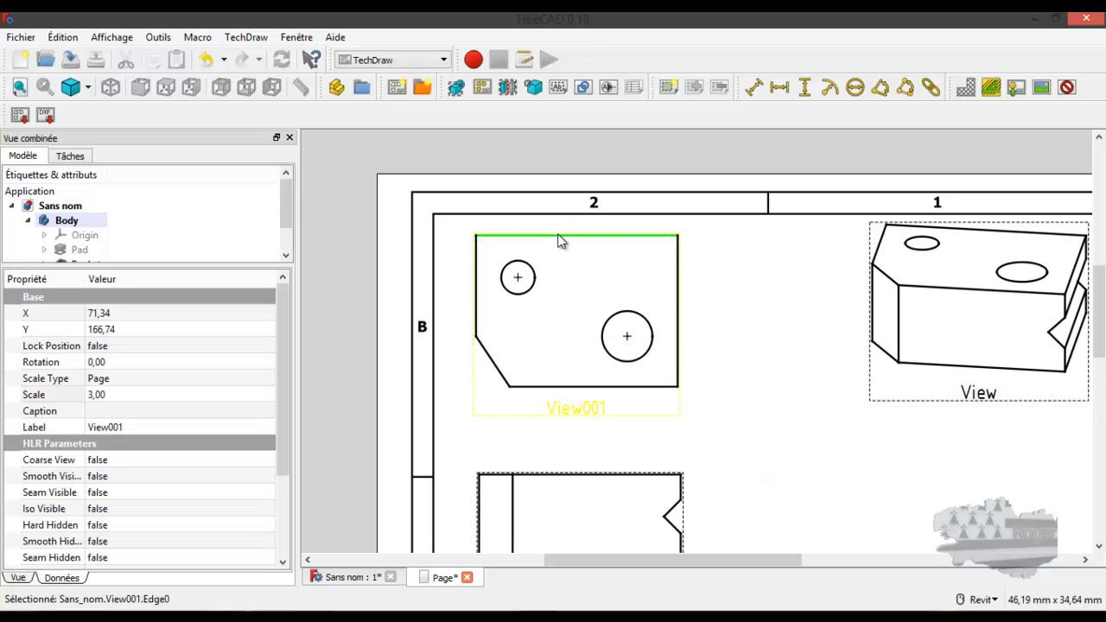
{"action": "left_click", "coordinate": [777, 90]}
{"action": "left_click_drag", "start_coordinate": [570, 239], "coordinate": [576, 216]}
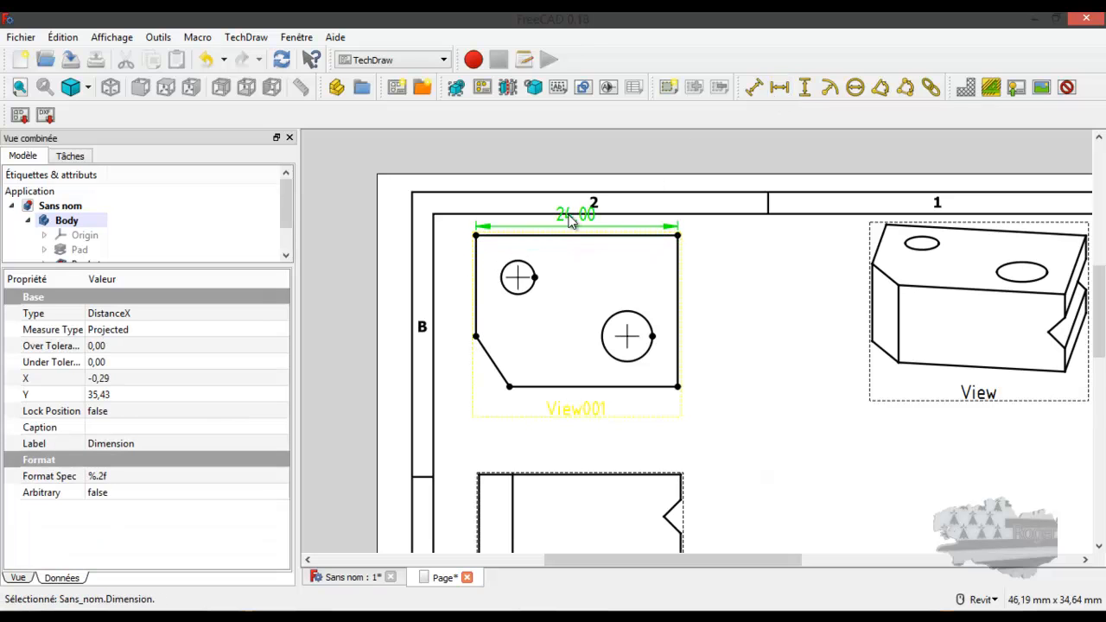
{"action": "left_click", "coordinate": [577, 406]}
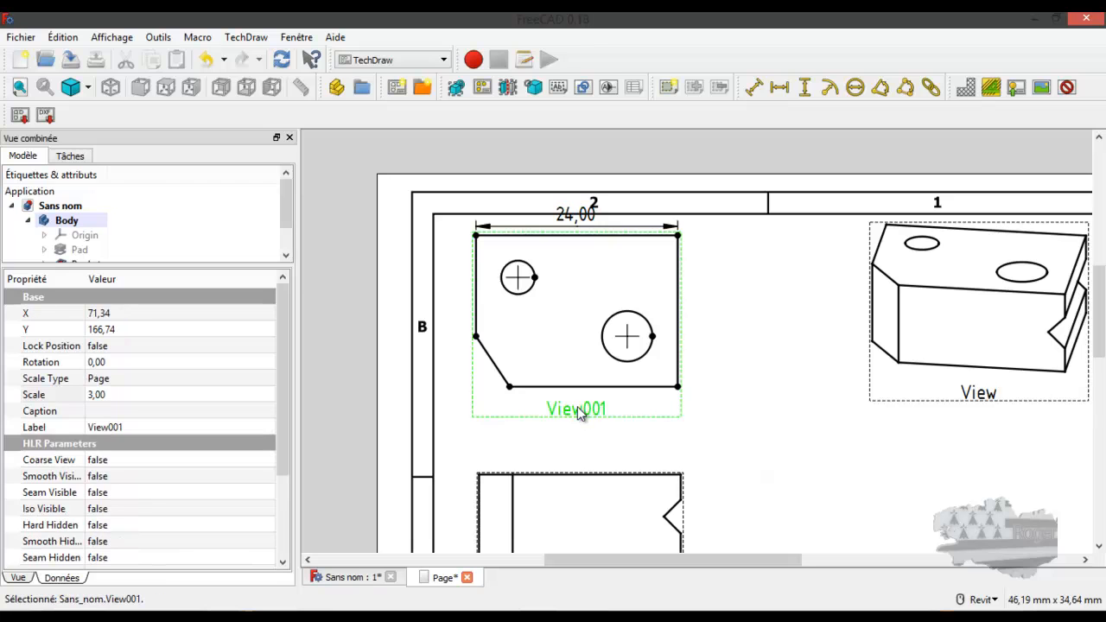
{"action": "left_click_drag", "start_coordinate": [574, 408], "coordinate": [577, 421]}
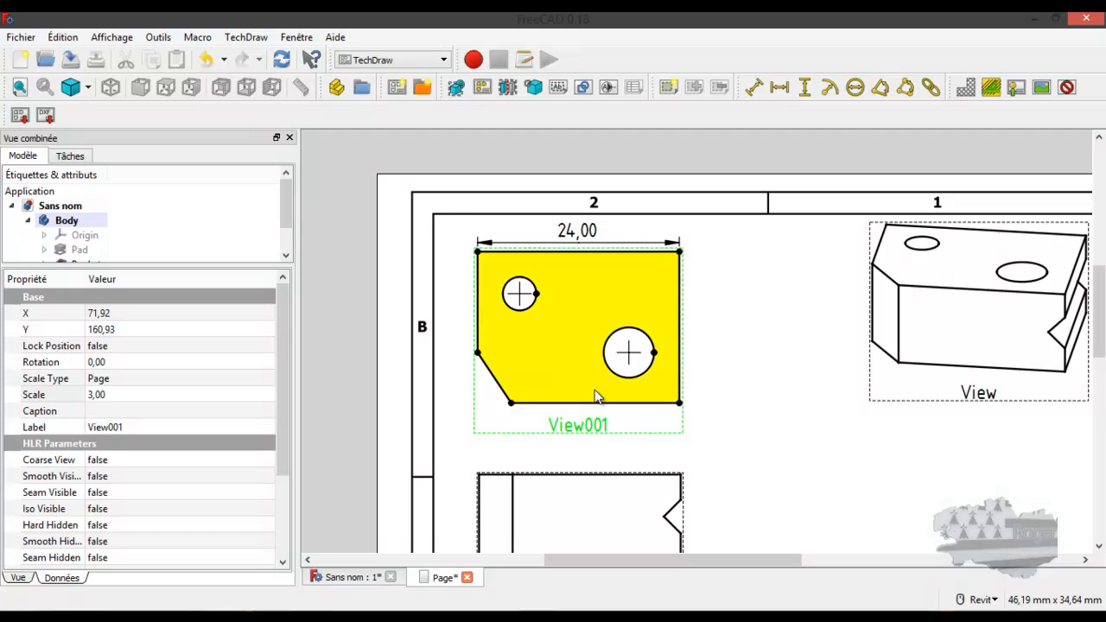
Dimension the top-face view's right edge vertically and its bottom edge horizontally, placing both dimension texts outside the outline
{"action": "left_click", "coordinate": [679, 314]}
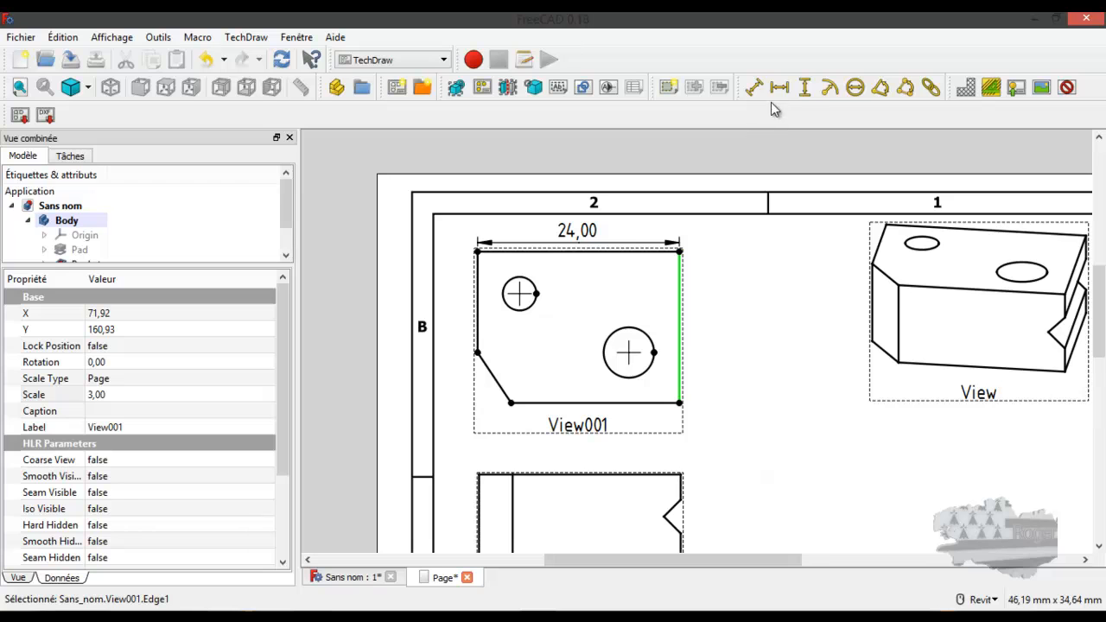
{"action": "left_click", "coordinate": [804, 89]}
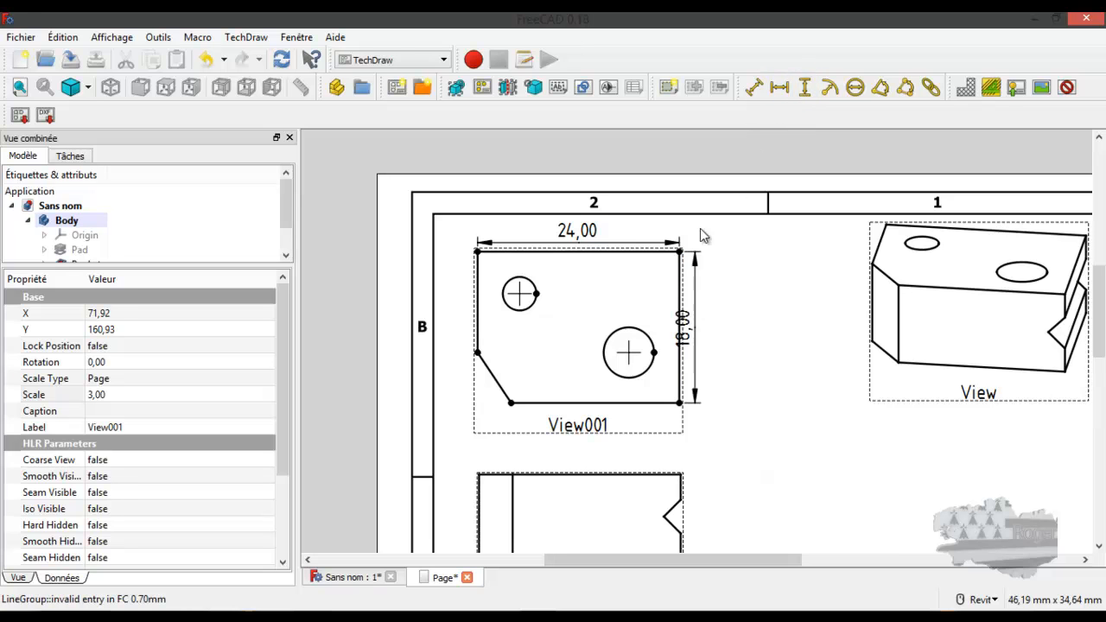
{"action": "left_click_drag", "start_coordinate": [687, 339], "coordinate": [704, 338]}
{"action": "left_click", "coordinate": [613, 403]}
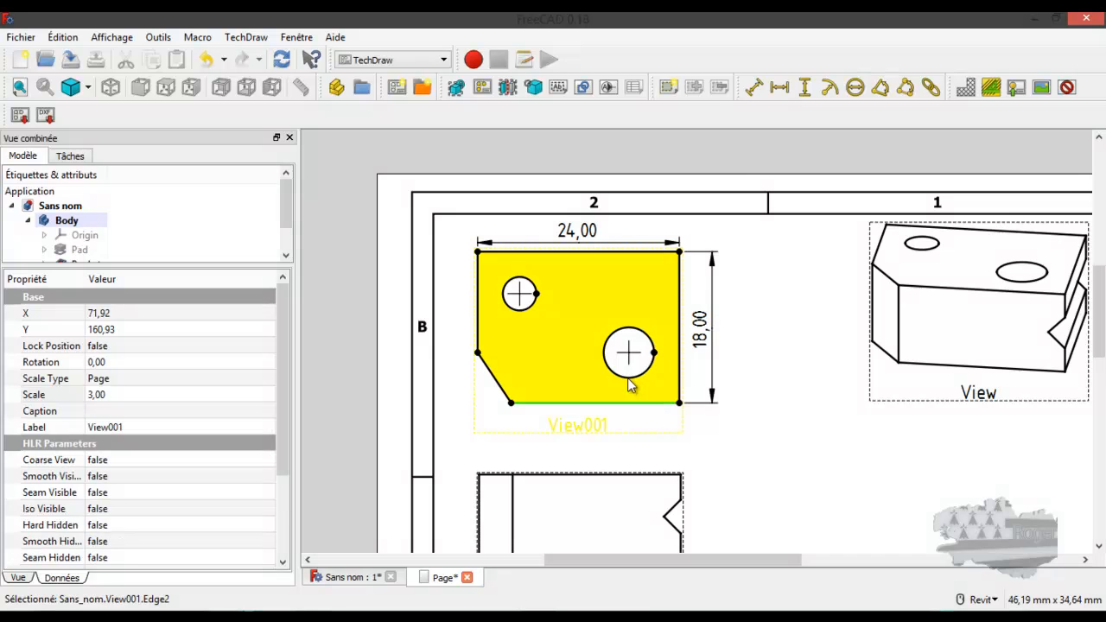
{"action": "left_click", "coordinate": [779, 87]}
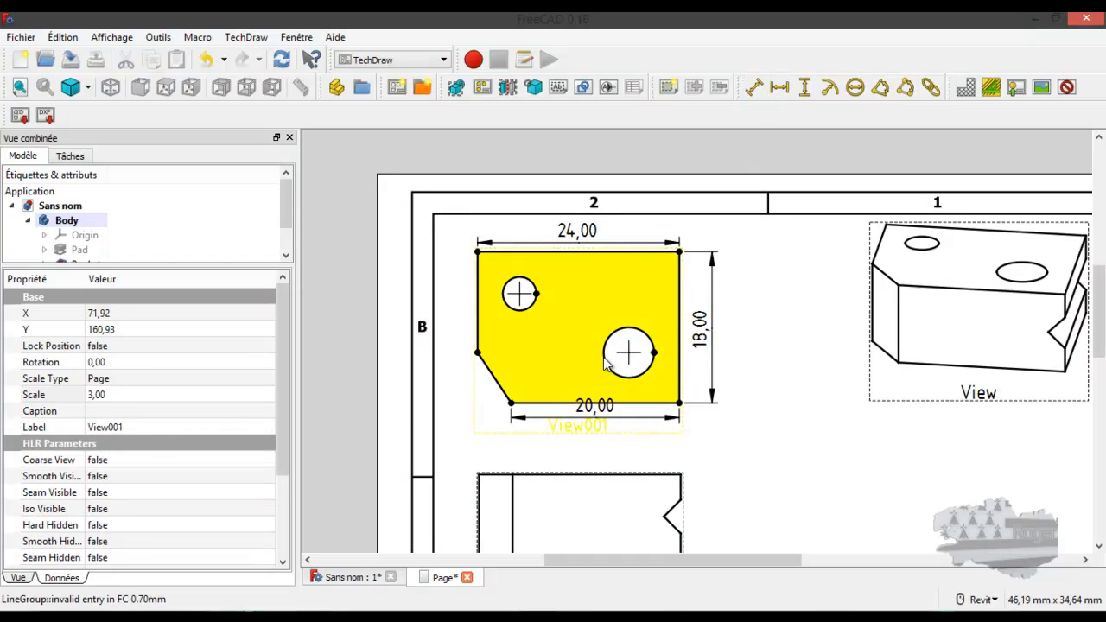
{"action": "left_click_drag", "start_coordinate": [591, 410], "coordinate": [595, 425]}
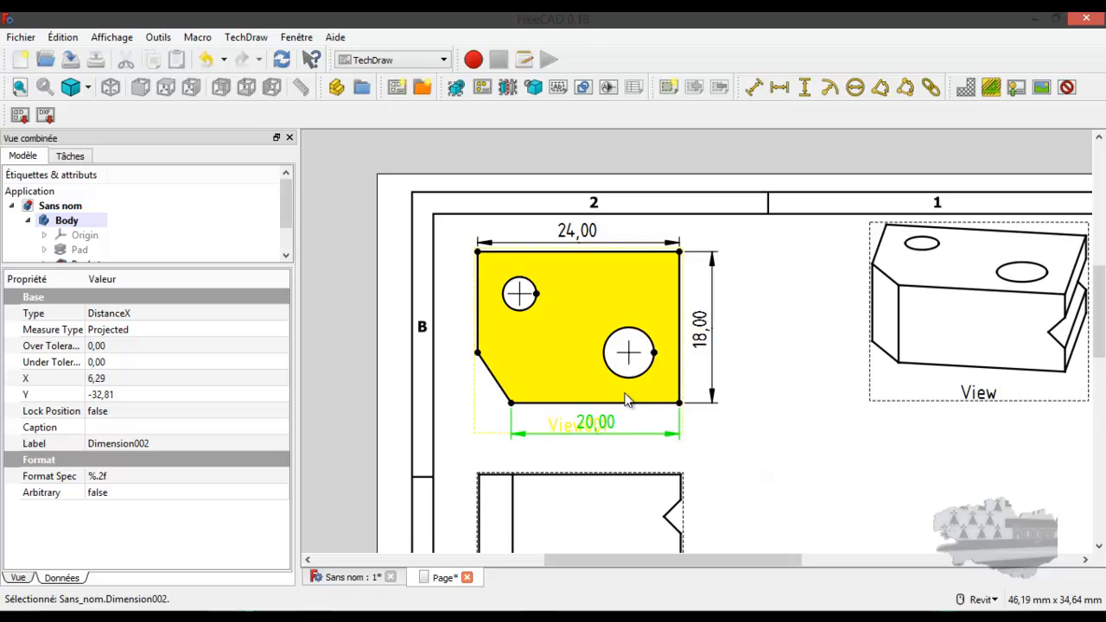
Dimension the top-face view's left edge vertically, placing it outside at about X -47, Y 8, and turn off the view frames
{"action": "left_click", "coordinate": [477, 308]}
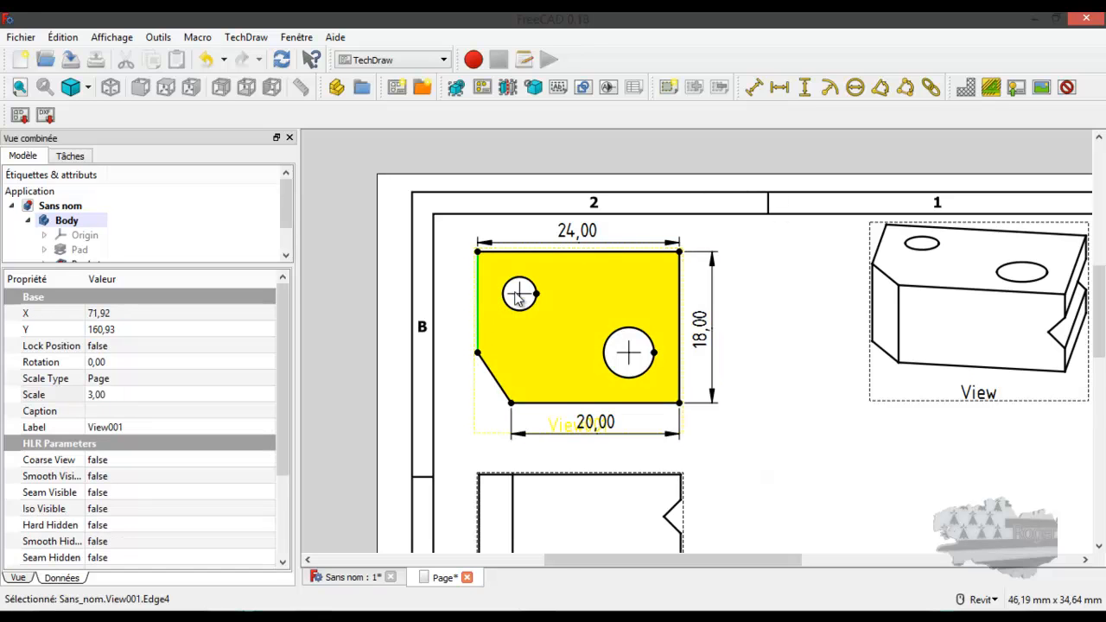
{"action": "left_click", "coordinate": [803, 89]}
{"action": "left_click_drag", "start_coordinate": [490, 319], "coordinate": [448, 312]}
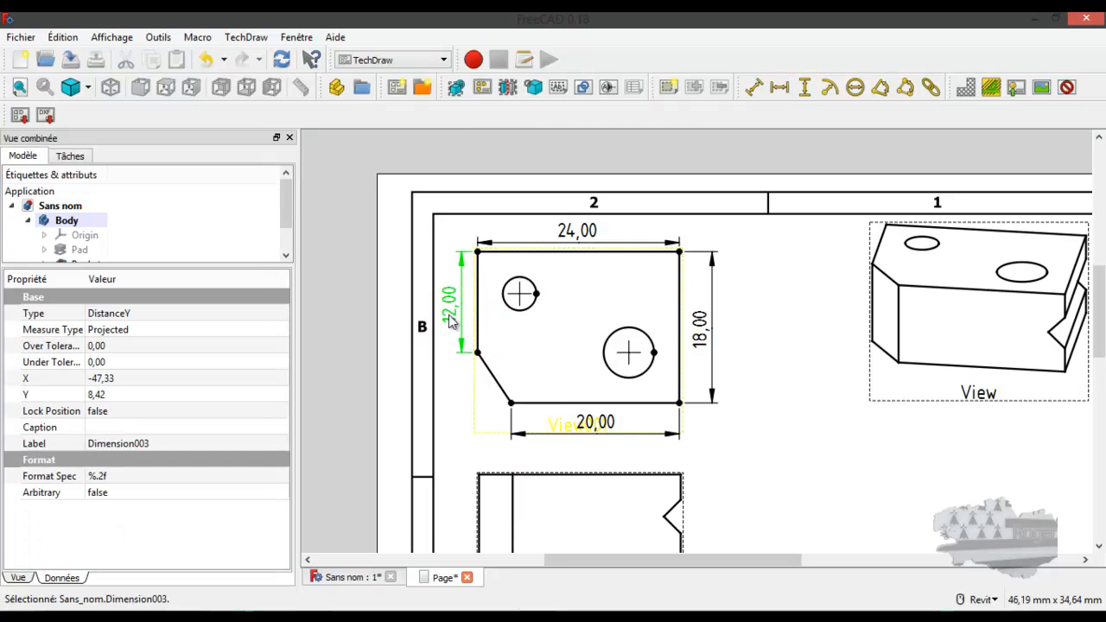
{"action": "left_click", "coordinate": [1067, 88]}
{"action": "left_click", "coordinate": [676, 380]}
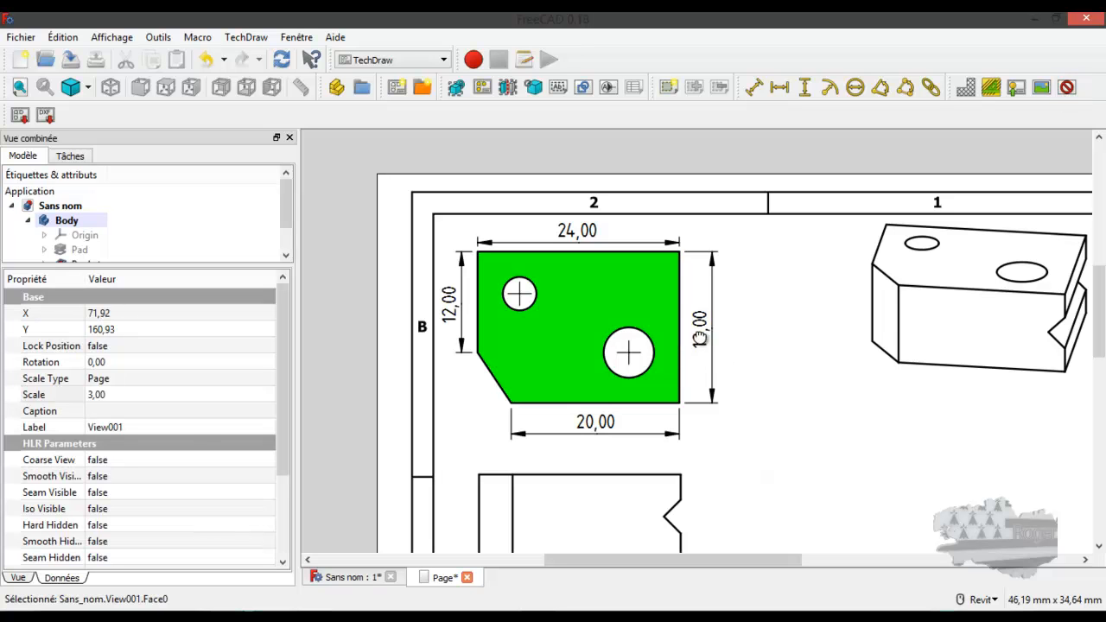
Move the right-edge dimension closer, and dimension the small hole's centre horizontally from the left edge, placing the text at about X -28.5, Y 36
{"action": "mouse_move", "coordinate": [704, 329]}
{"action": "left_mouse_down"}
{"action": "mouse_move", "coordinate": [715, 329]}
{"action": "mouse_move", "coordinate": [701, 342]}
{"action": "left_mouse_up"}
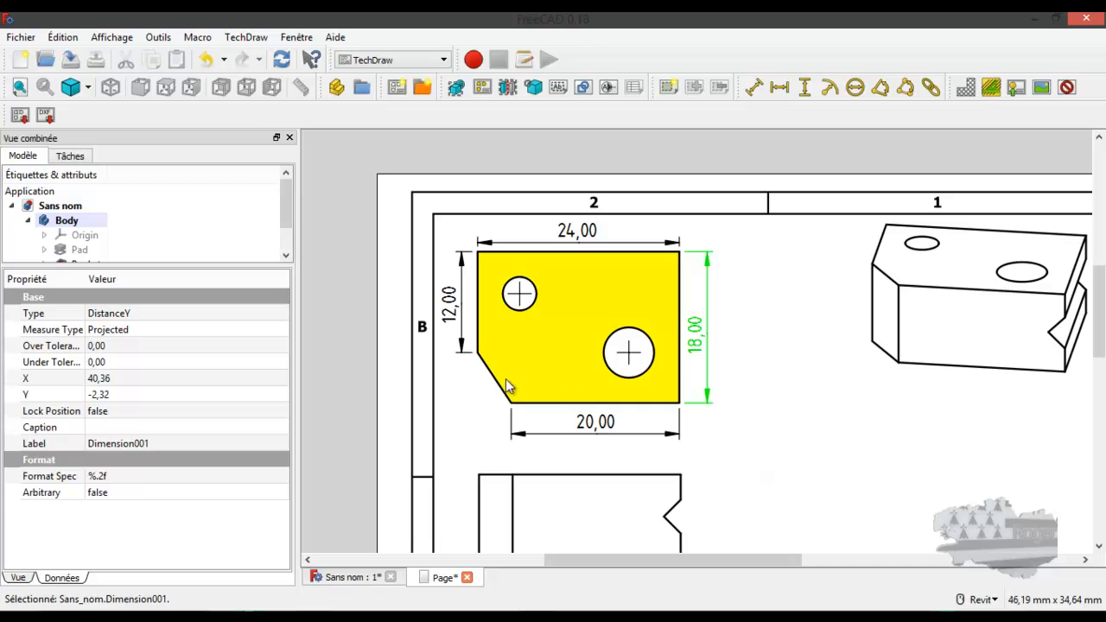
{"action": "left_click", "coordinate": [520, 295]}
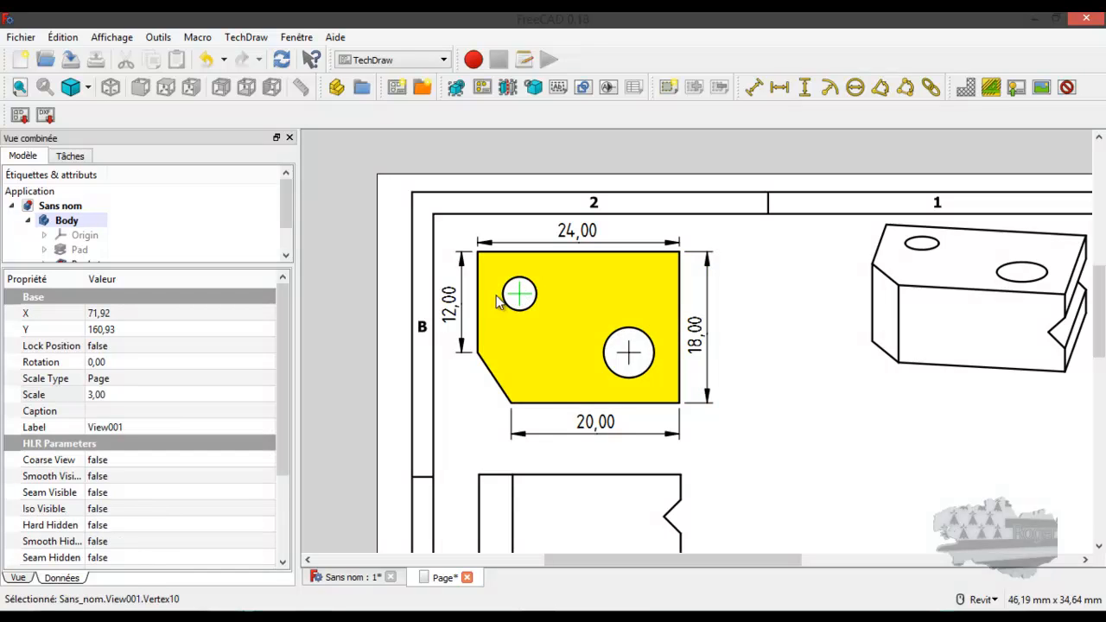
{"action": "left_click", "coordinate": [478, 301], "text": "ctrl"}
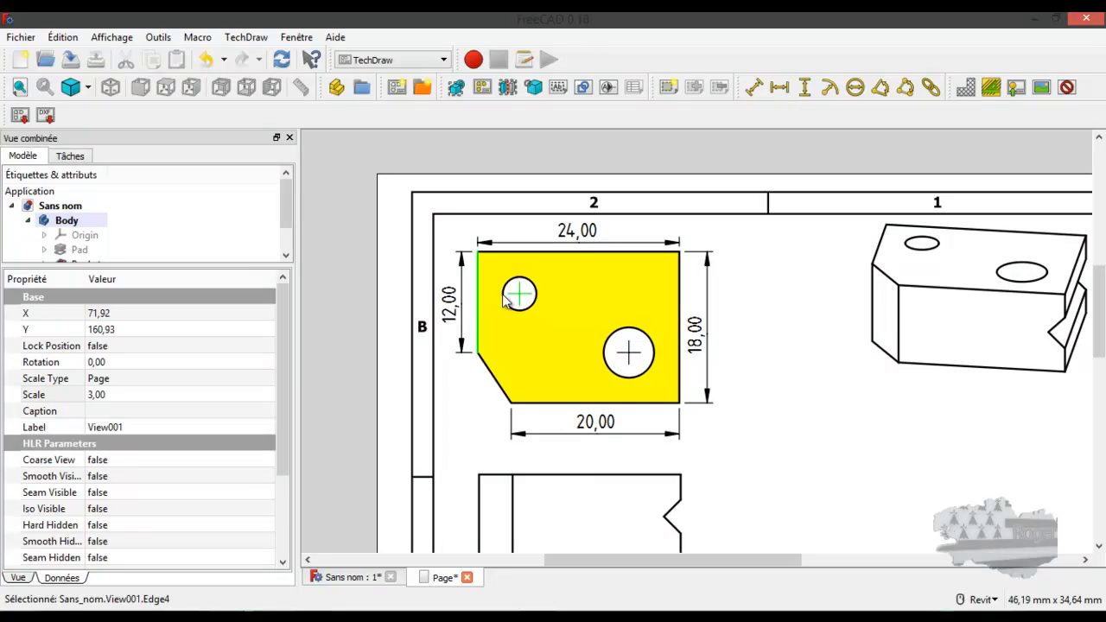
{"action": "left_click", "coordinate": [779, 88]}
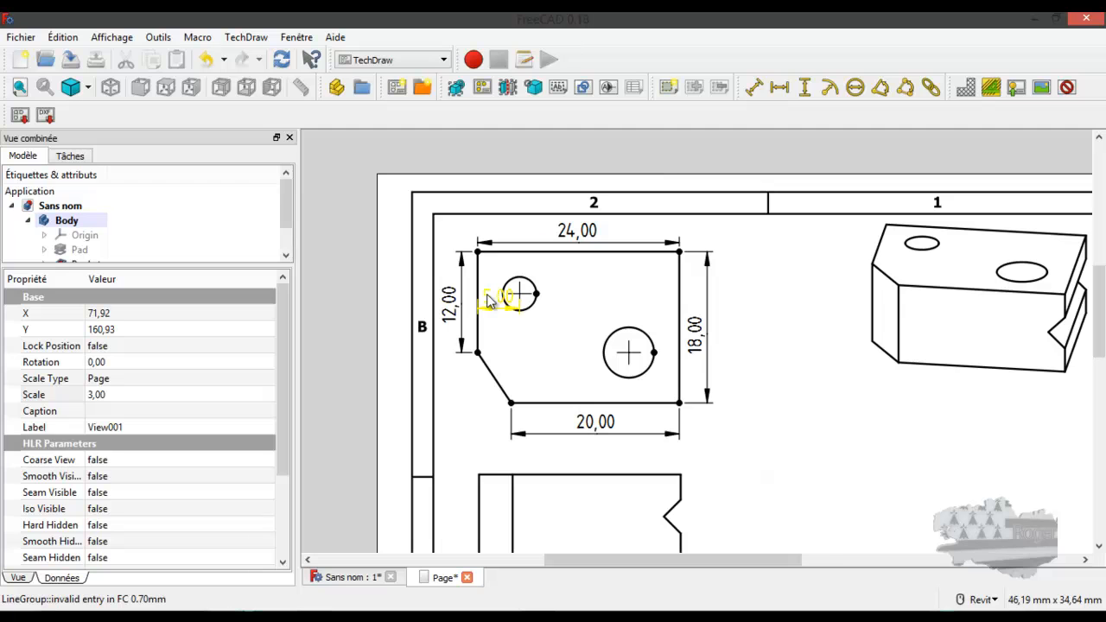
{"action": "left_click_drag", "start_coordinate": [491, 305], "coordinate": [494, 237]}
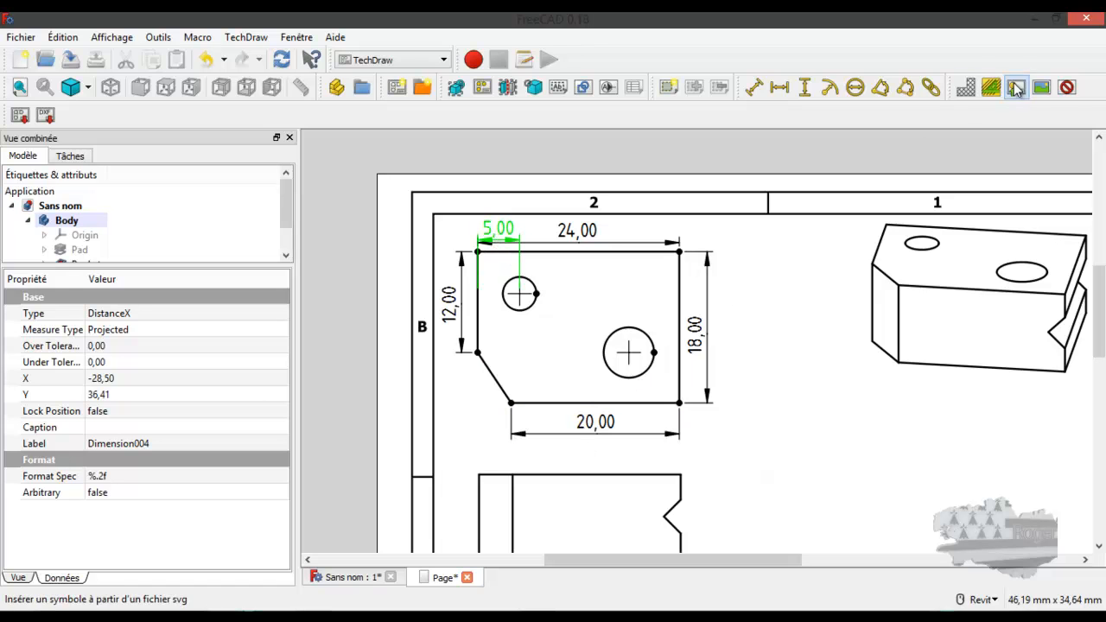
With view frames shown, move the top-face view to about X 94, Y 151 and raise its overall width dimension to about Y 45
{"action": "left_click", "coordinate": [1066, 87]}
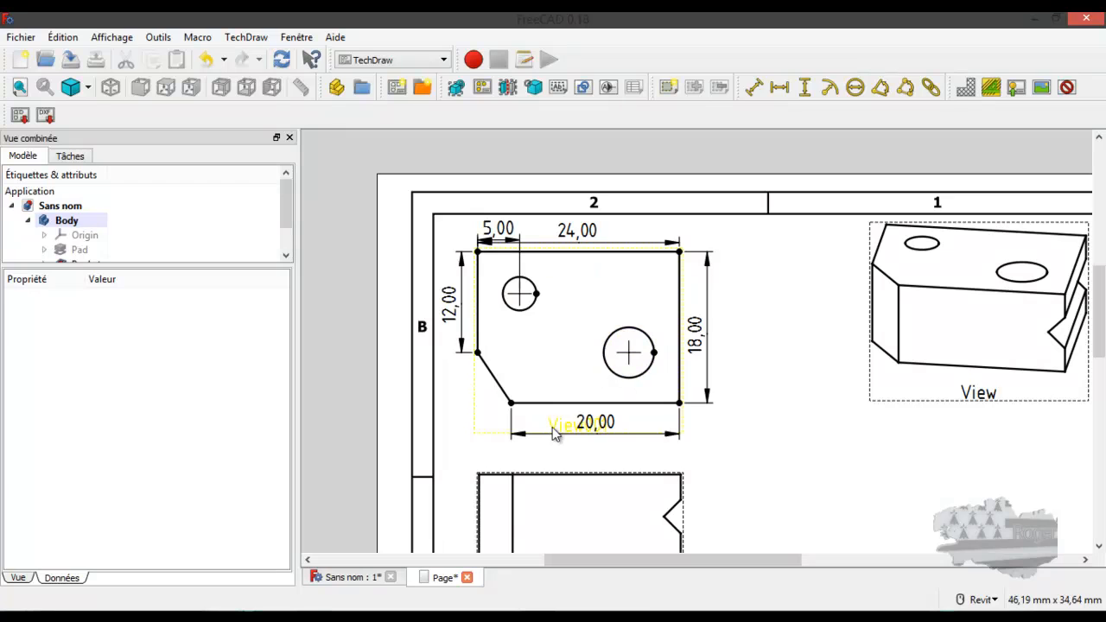
{"action": "mouse_move", "coordinate": [555, 424]}
{"action": "left_mouse_down"}
{"action": "mouse_move", "coordinate": [547, 440]}
{"action": "mouse_move", "coordinate": [559, 442]}
{"action": "left_mouse_up"}
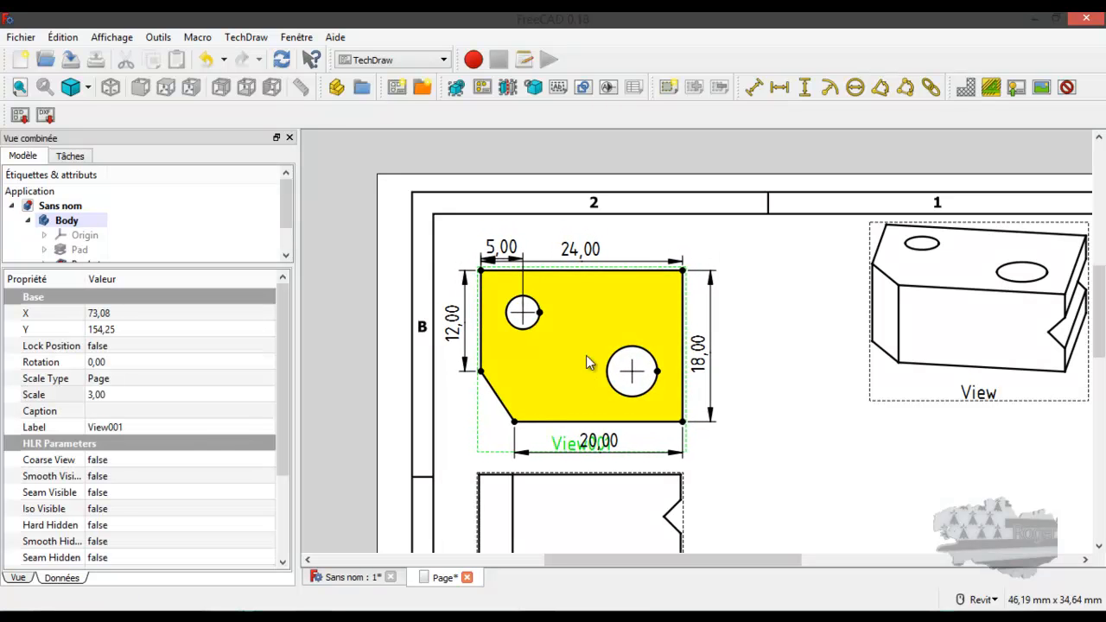
{"action": "left_click_drag", "start_coordinate": [581, 250], "coordinate": [581, 222]}
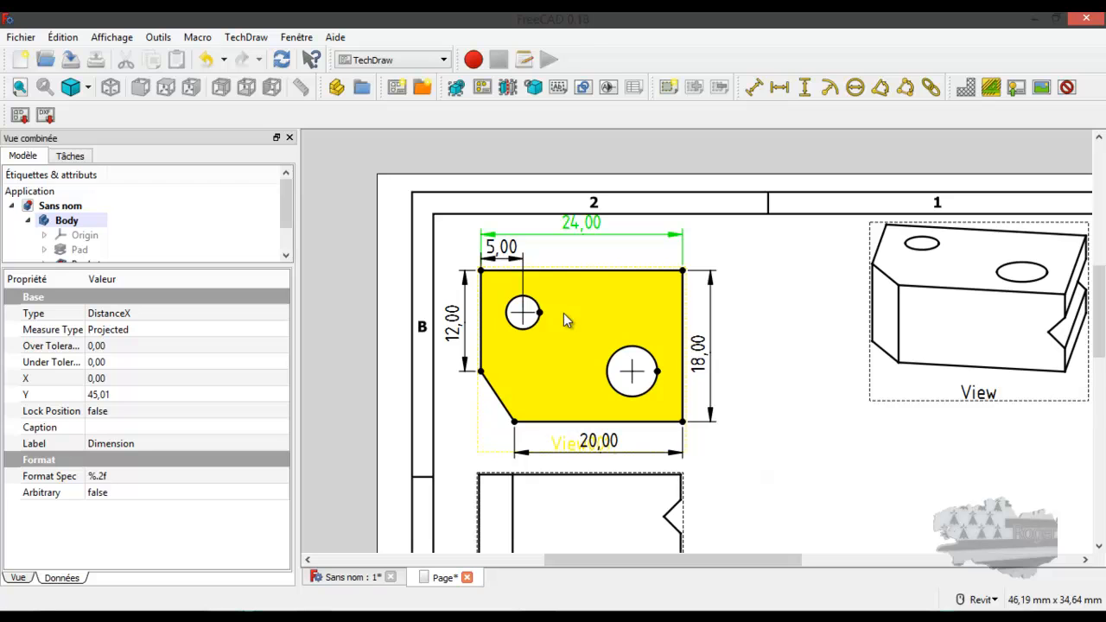
{"action": "left_click", "coordinate": [578, 443]}
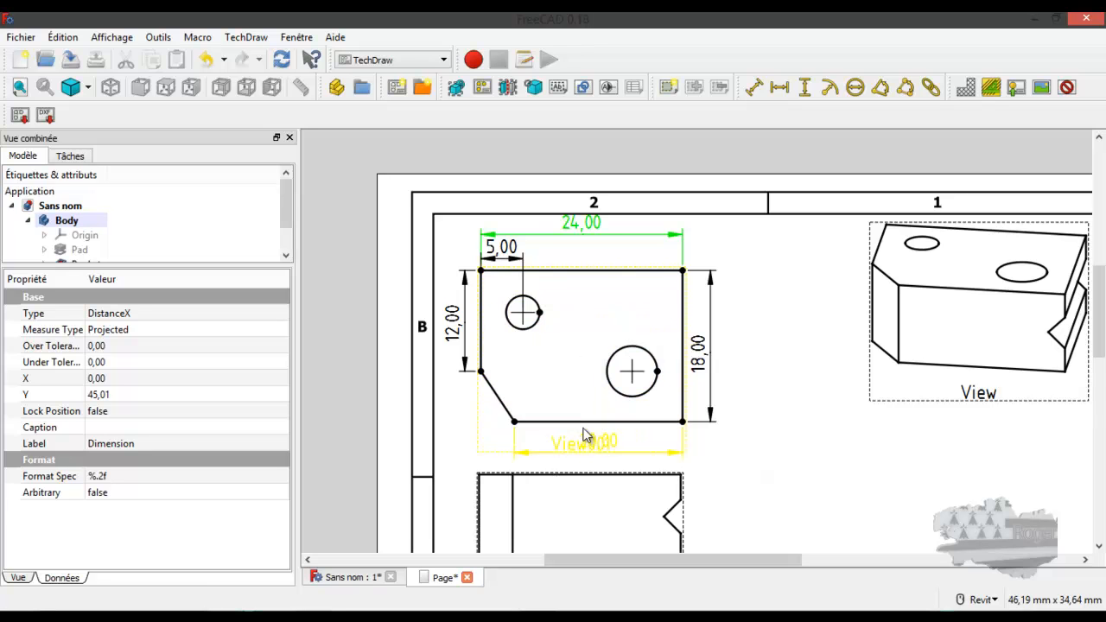
{"action": "left_click_drag", "start_coordinate": [568, 442], "coordinate": [626, 449]}
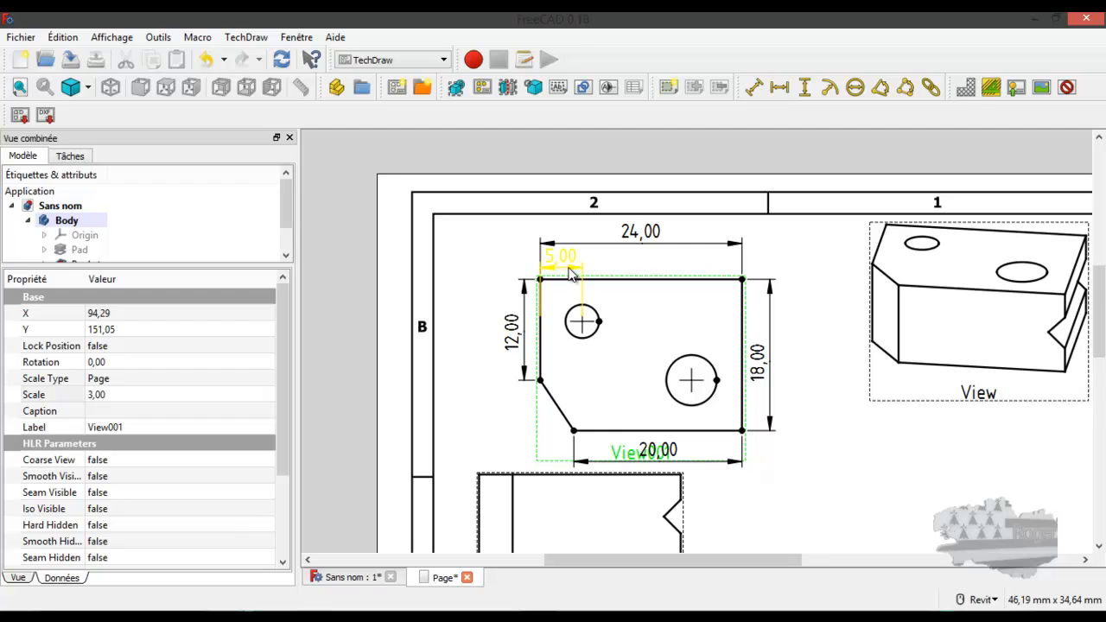
Dimension the small hole's centre vertically from the top edge, placed at about X -46, Y 16, with the left-edge dimension shifted further outward
{"action": "left_click", "coordinate": [580, 321]}
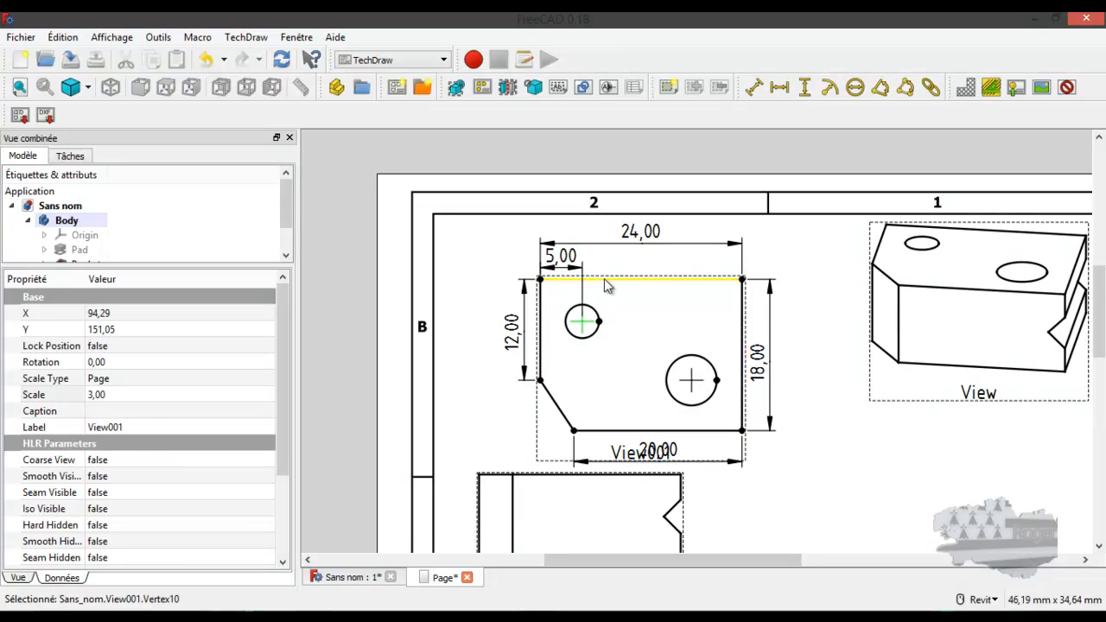
{"action": "left_click", "coordinate": [603, 280], "text": "ctrl"}
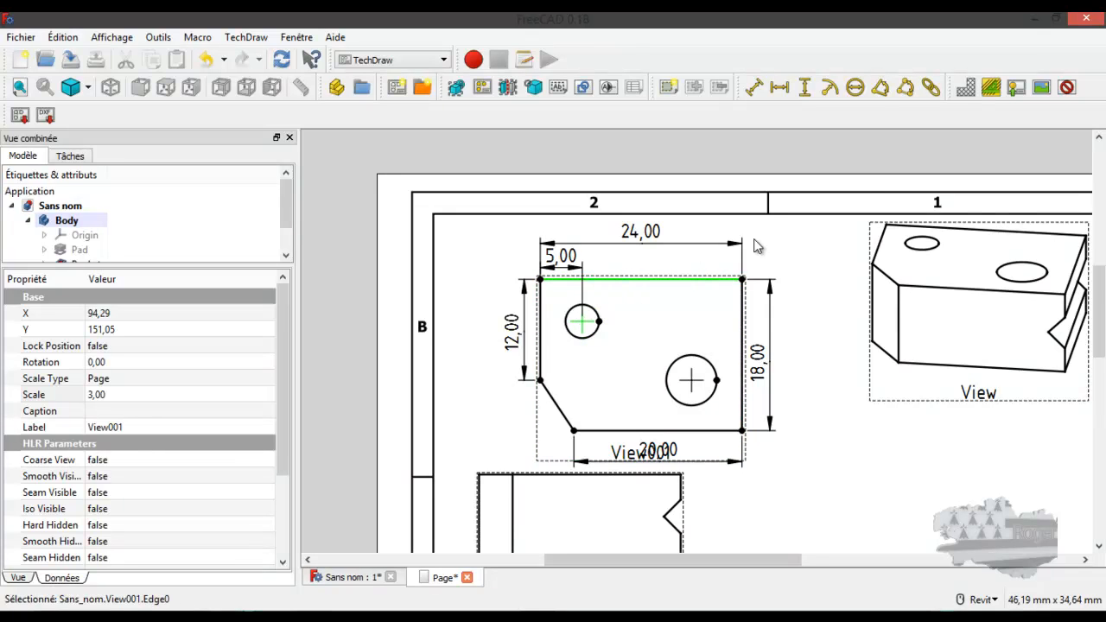
{"action": "left_click", "coordinate": [805, 90]}
{"action": "left_click_drag", "start_coordinate": [519, 334], "coordinate": [488, 331]}
{"action": "left_click_drag", "start_coordinate": [585, 298], "coordinate": [515, 308]}
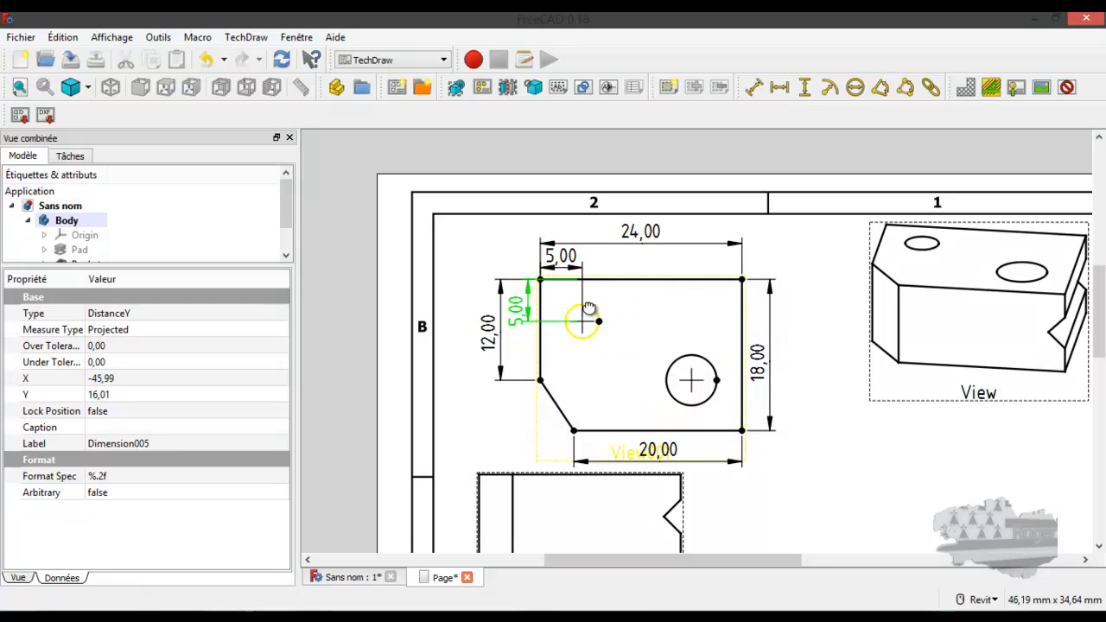
Try a diameter dimension on the small hole and delete it
{"action": "left_click", "coordinate": [591, 316]}
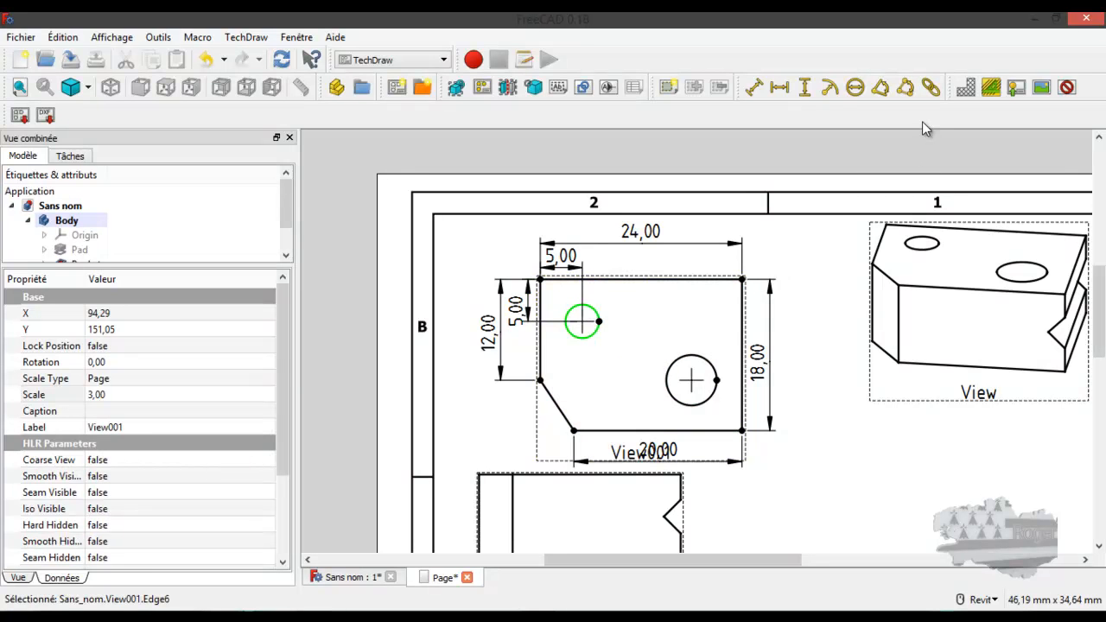
{"action": "left_click", "coordinate": [856, 88]}
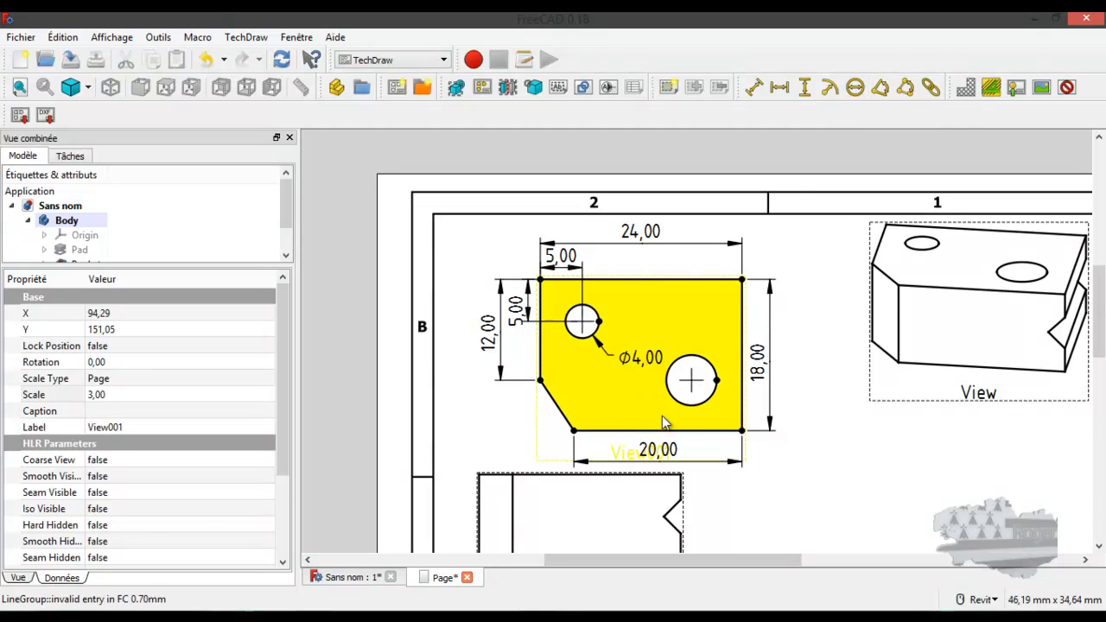
{"action": "left_click", "coordinate": [641, 362]}
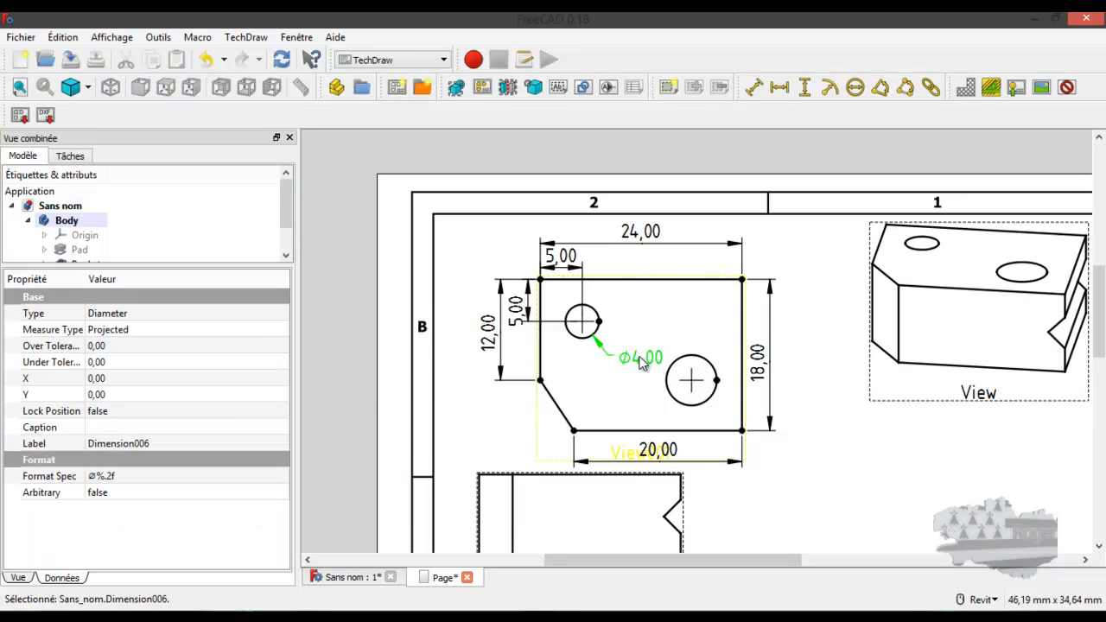
{"action": "key", "text": "Delete"}
{"action": "left_click", "coordinate": [647, 370]}
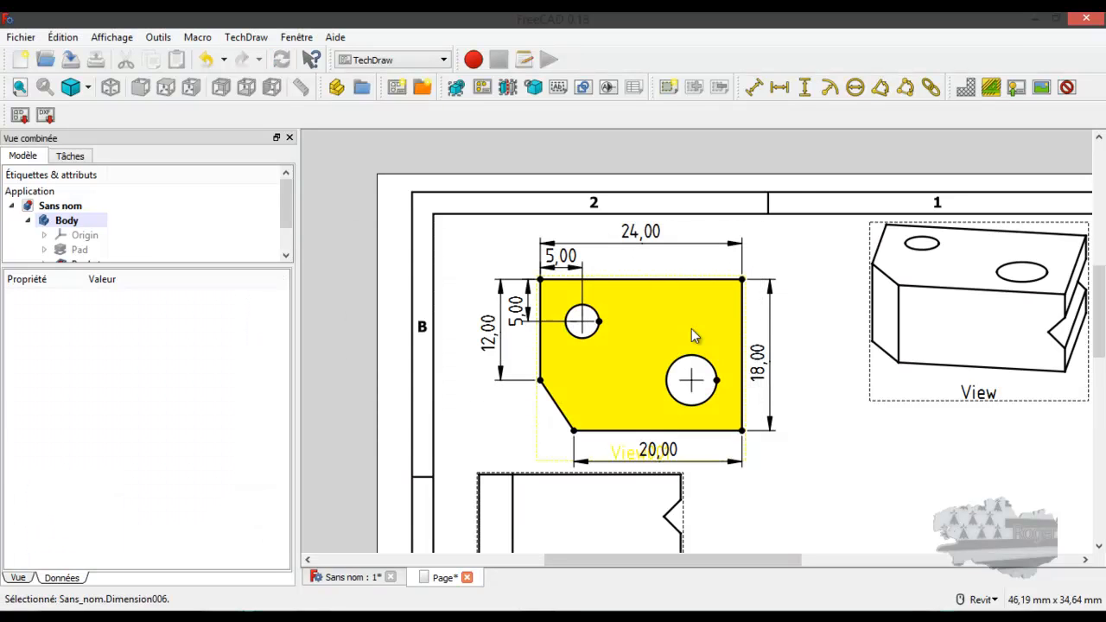
Add a radius dimension to the small hole in the top-face view
{"action": "left_click", "coordinate": [830, 90]}
{"action": "left_click", "coordinate": [608, 340]}
{"action": "left_click", "coordinate": [596, 317]}
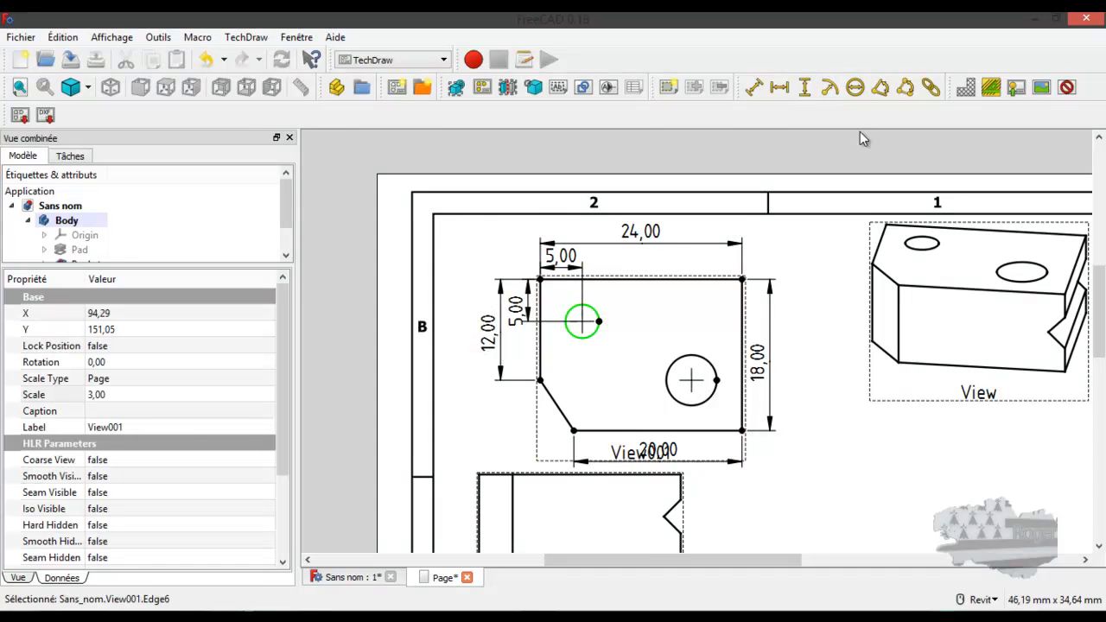
{"action": "left_click", "coordinate": [830, 87]}
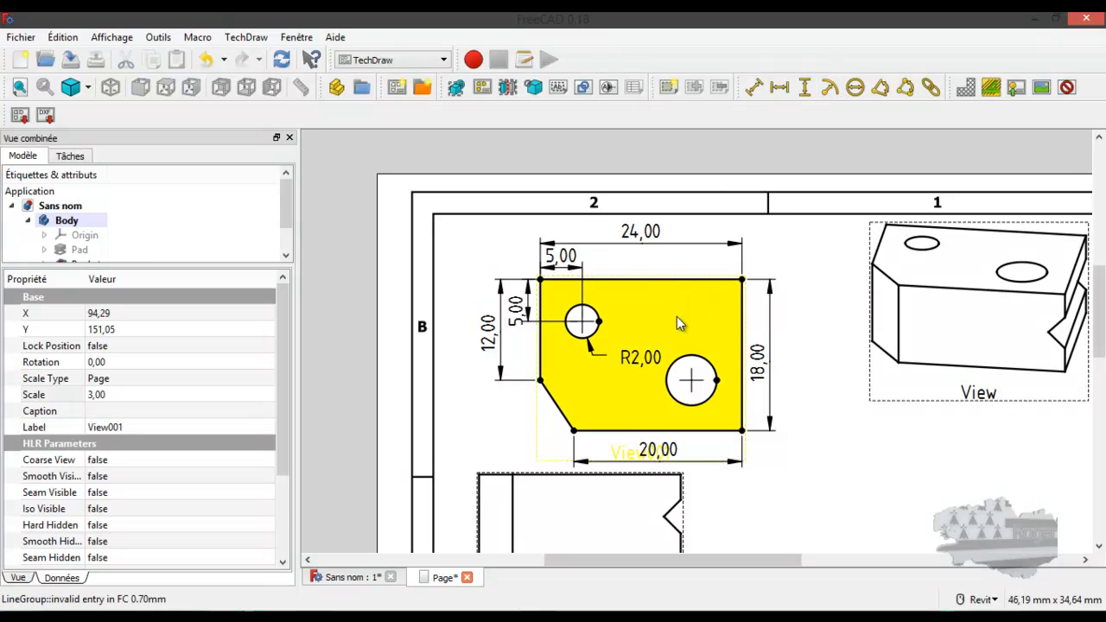
Add a radius dimension to the large hole and place its text above the small hole's radius text, at about Y 12
{"action": "left_click", "coordinate": [700, 364]}
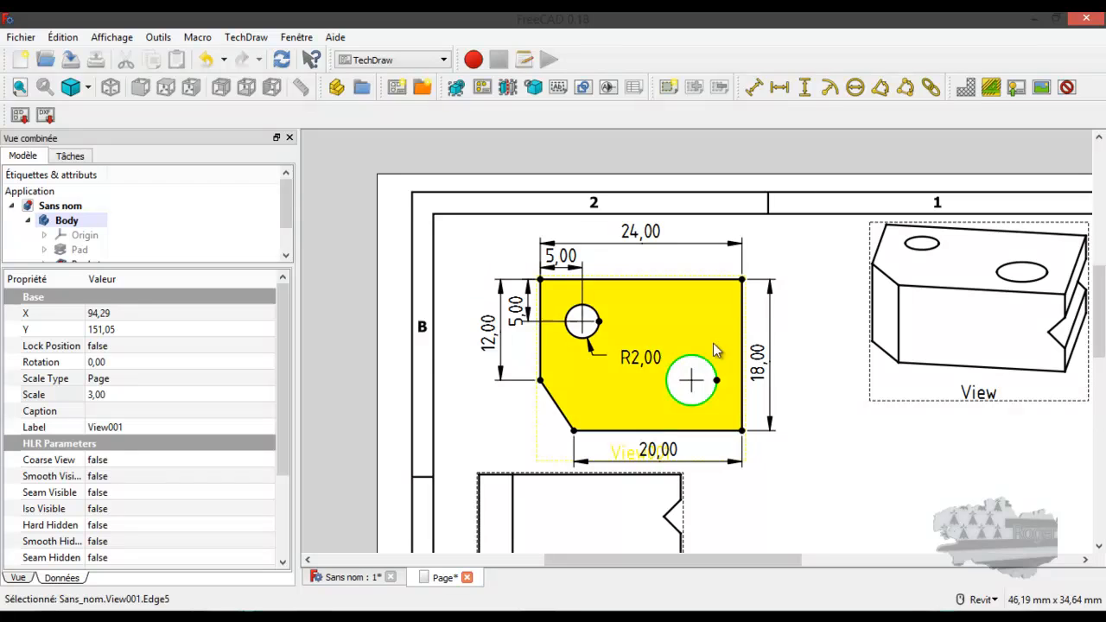
{"action": "left_click", "coordinate": [830, 88]}
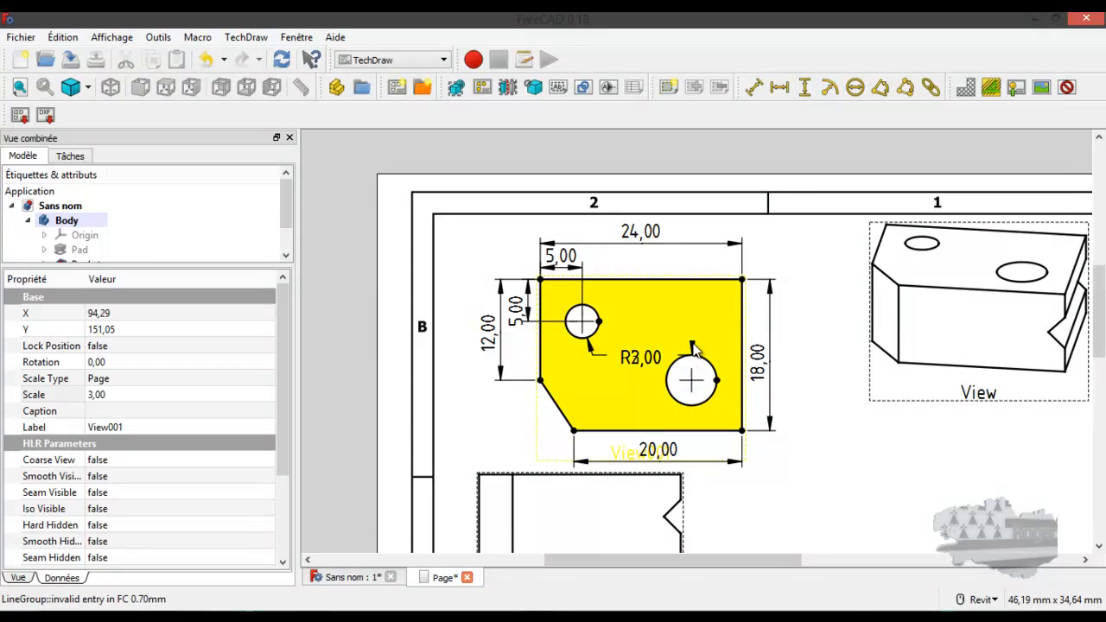
{"action": "left_click_drag", "start_coordinate": [655, 363], "coordinate": [653, 326]}
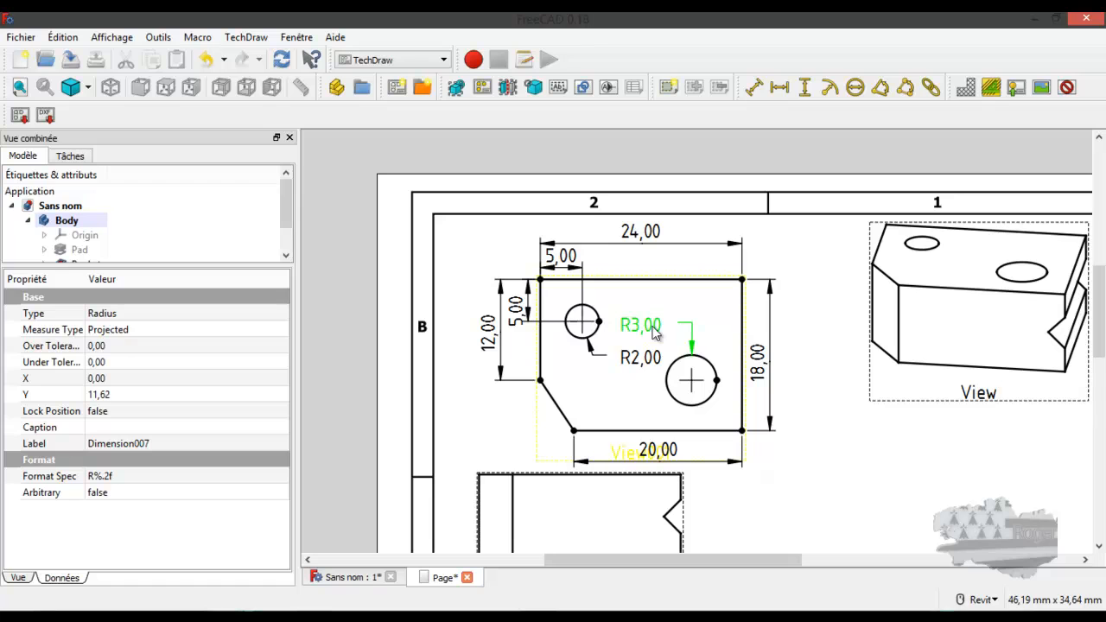
Try a vertical dimension between the large hole's centre and the right edge, and delete it
{"action": "left_click", "coordinate": [695, 386]}
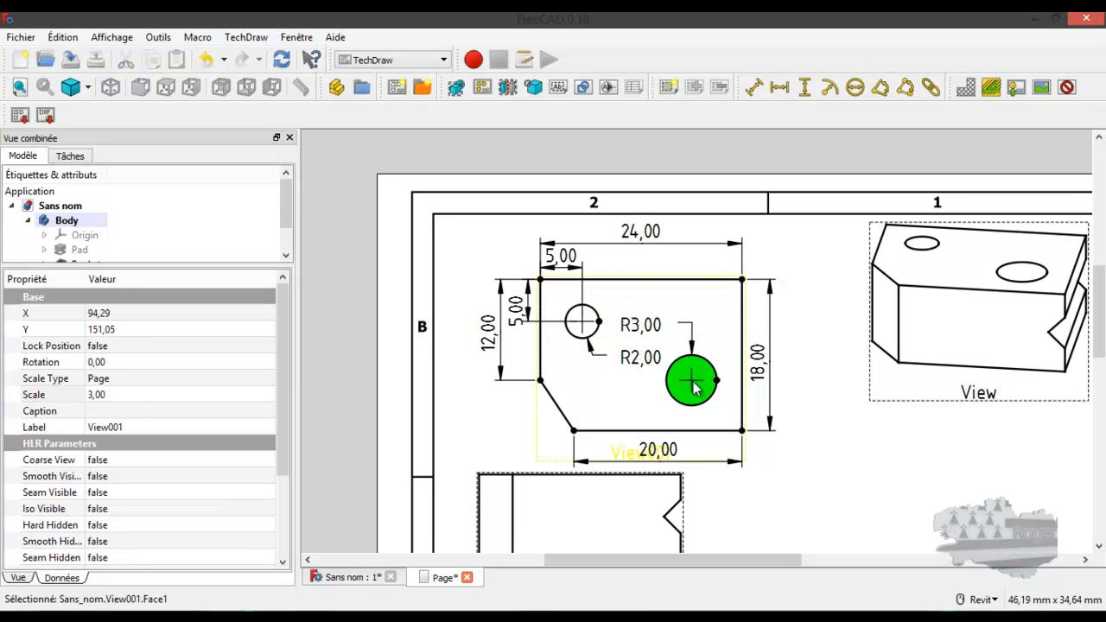
{"action": "left_click", "coordinate": [716, 381]}
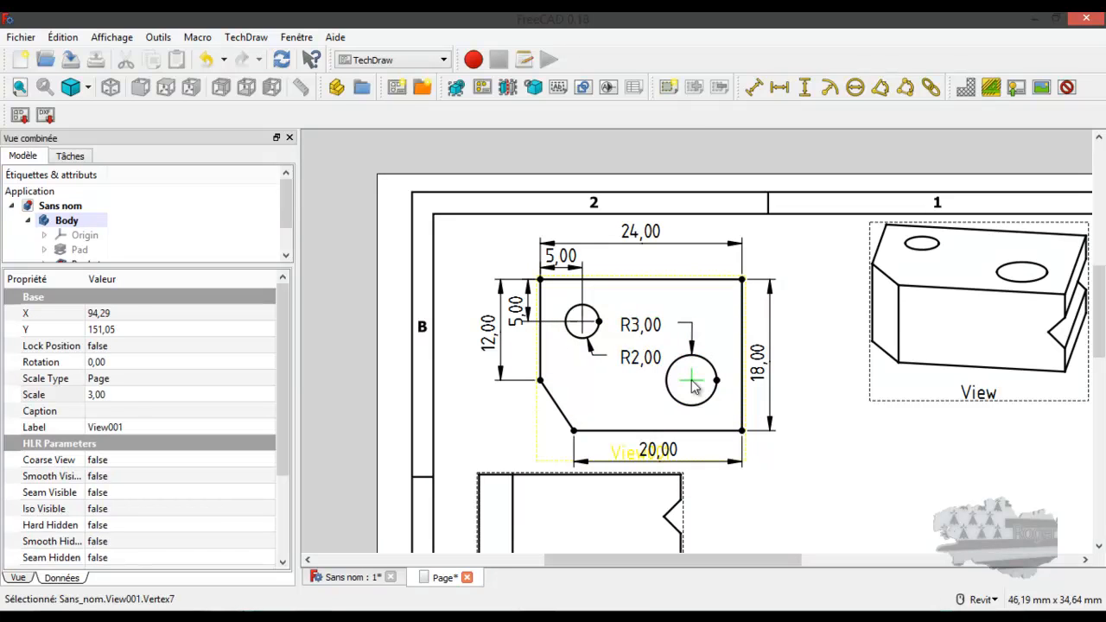
{"action": "left_click", "coordinate": [741, 377]}
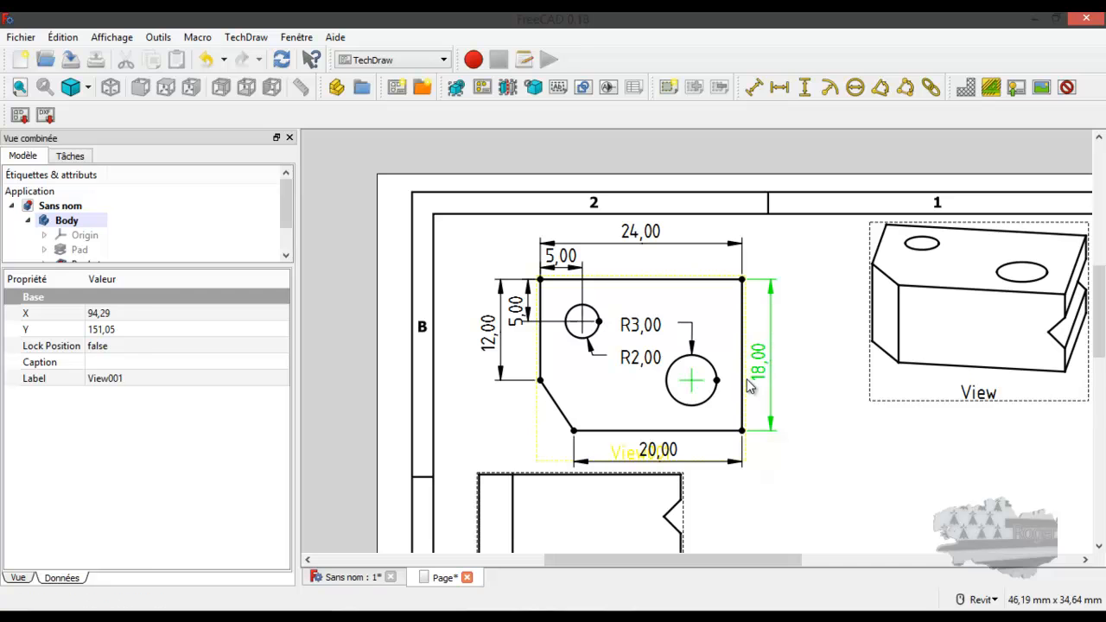
{"action": "left_click", "coordinate": [743, 383]}
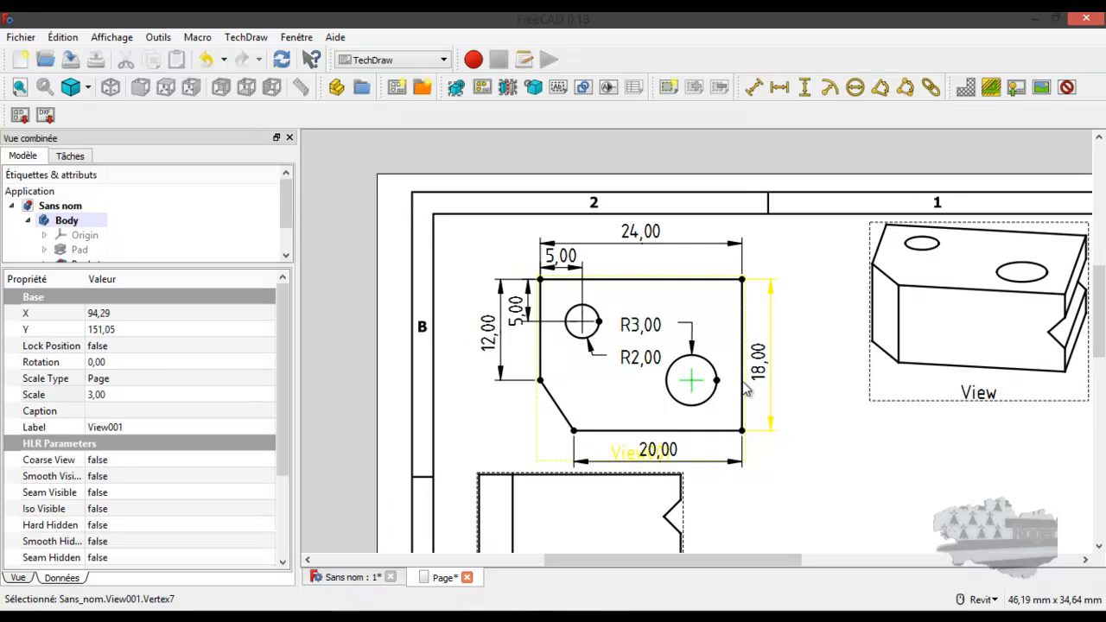
{"action": "left_click", "coordinate": [746, 391]}
{"action": "scroll", "coordinate": [747, 394], "scroll_direction": "up", "scroll_amount": 2}
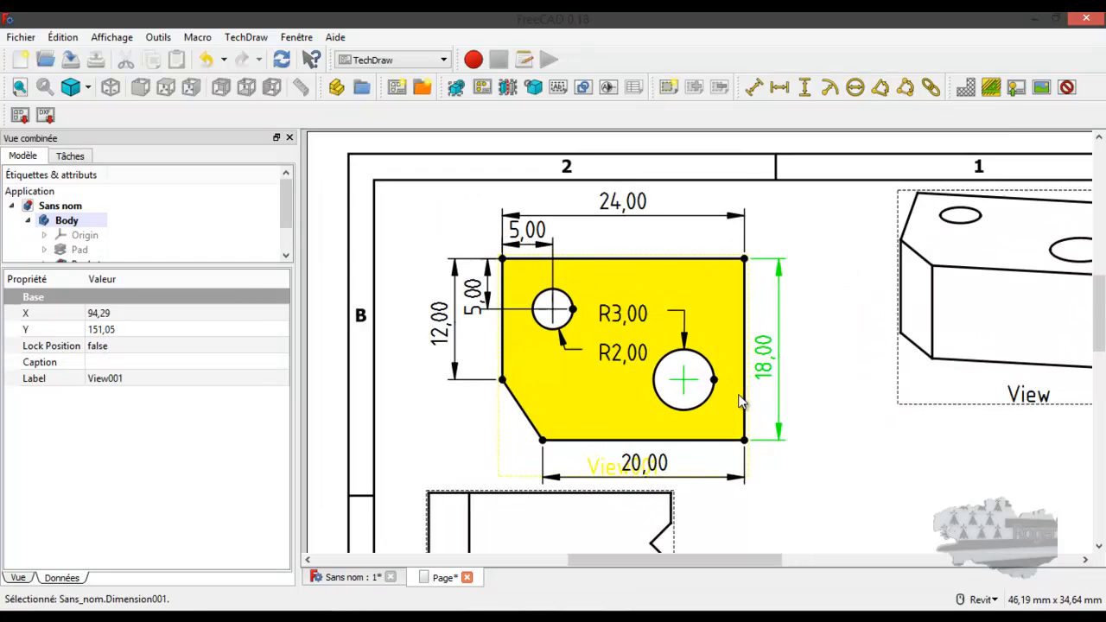
{"action": "left_click", "coordinate": [746, 390]}
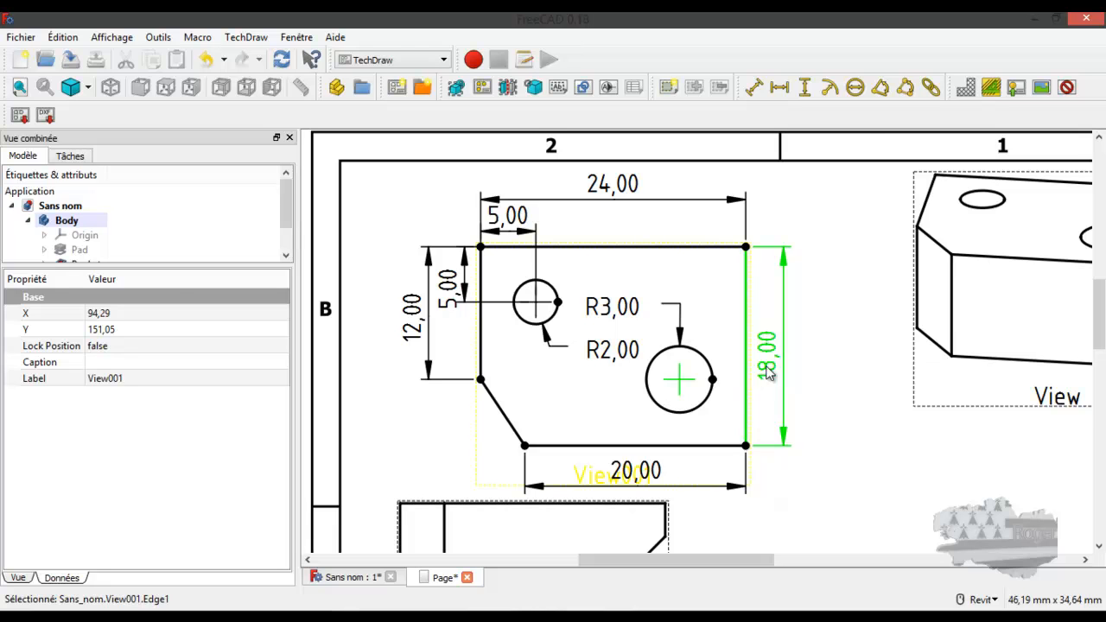
{"action": "left_click", "coordinate": [806, 89]}
{"action": "left_click_drag", "start_coordinate": [716, 389], "coordinate": [847, 430]}
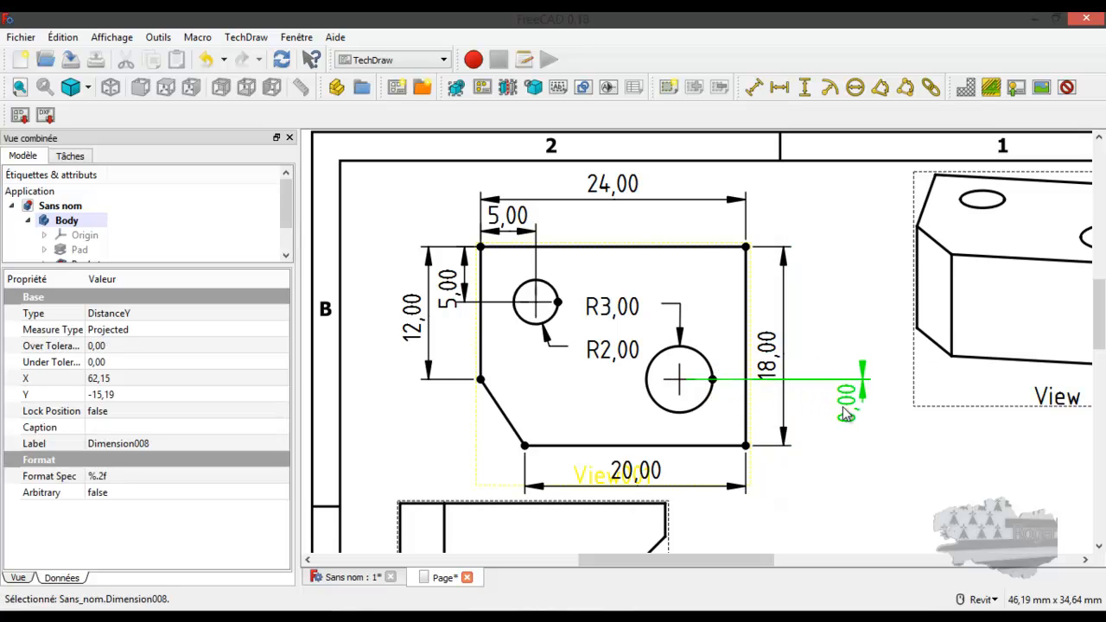
{"action": "key", "text": "Delete"}
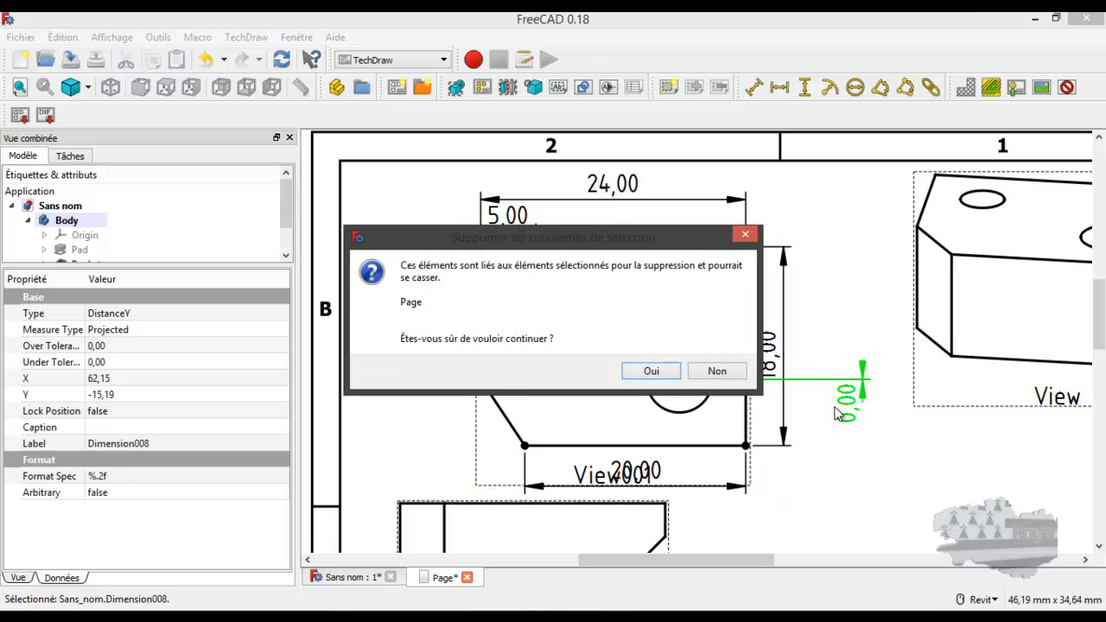
{"action": "left_click", "coordinate": [667, 373]}
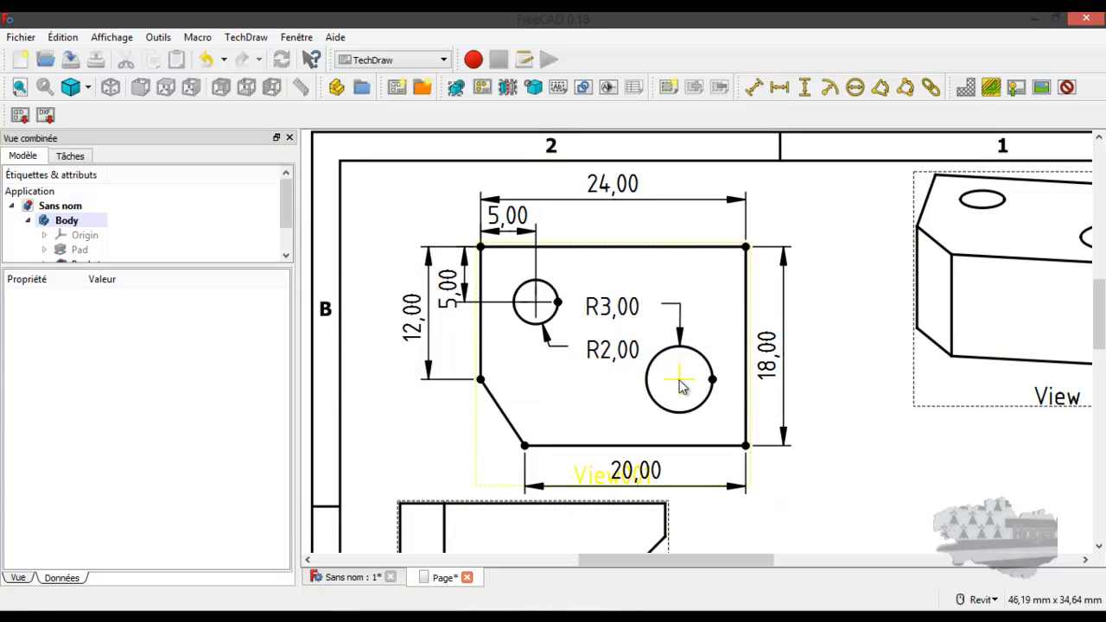
Dimension the large hole's centre horizontally from the right edge, placing the text below the outline at about X 27, Y -30
{"action": "left_click", "coordinate": [679, 381]}
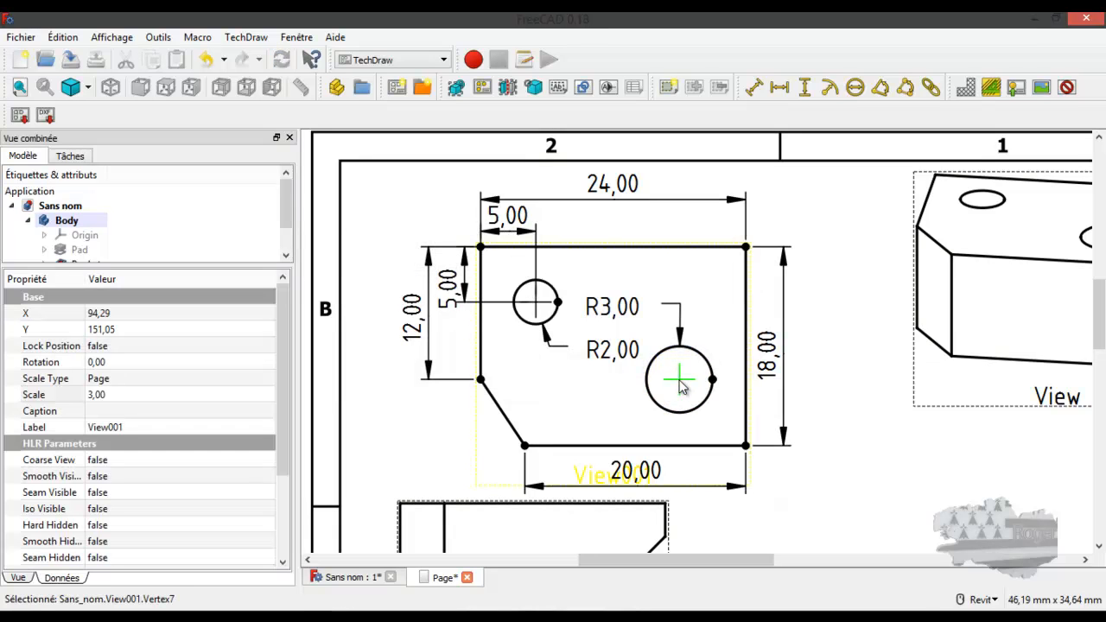
{"action": "left_click", "coordinate": [747, 389]}
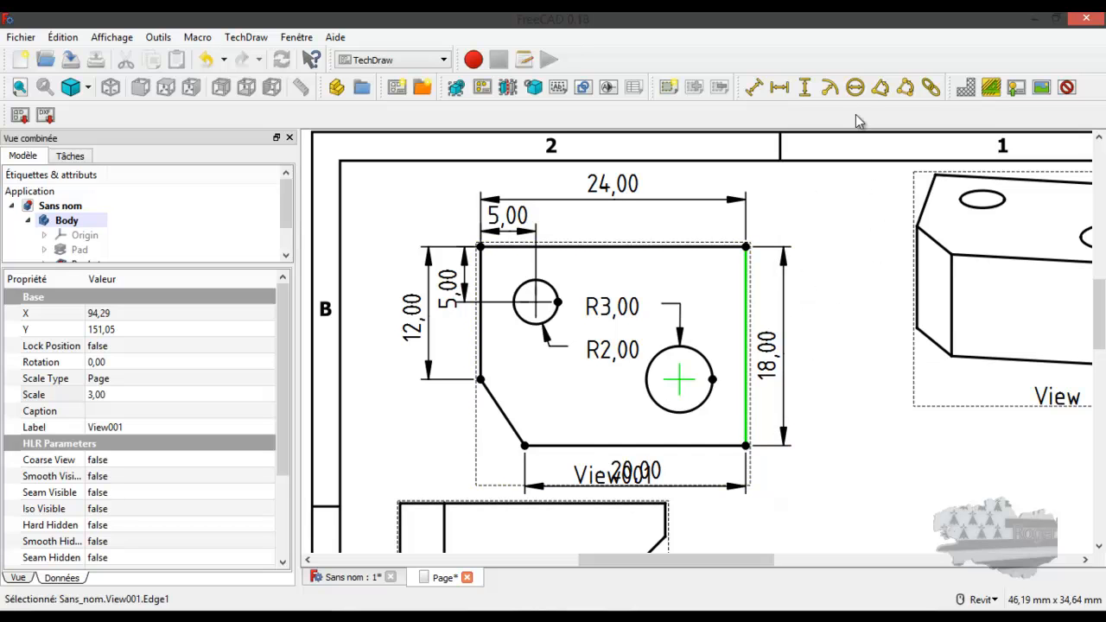
{"action": "left_click", "coordinate": [779, 87]}
{"action": "left_click_drag", "start_coordinate": [721, 393], "coordinate": [717, 464]}
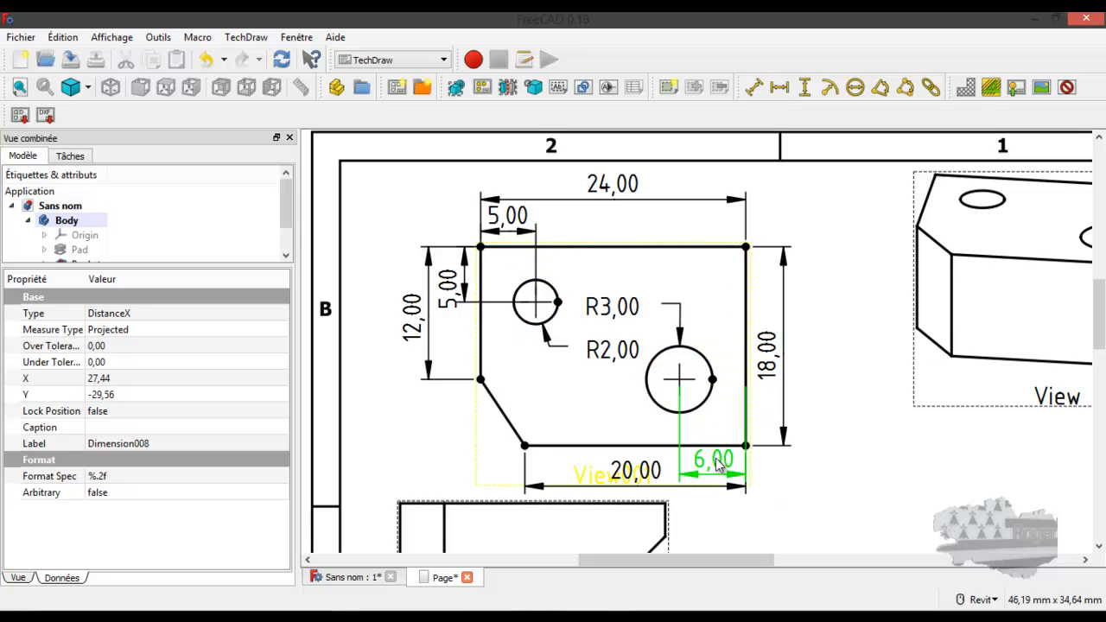
Dimension the large hole's centre vertically from the lower edge, placing the text at about X 40, Y -18 and shifting the height dimension outward
{"action": "left_click", "coordinate": [681, 386]}
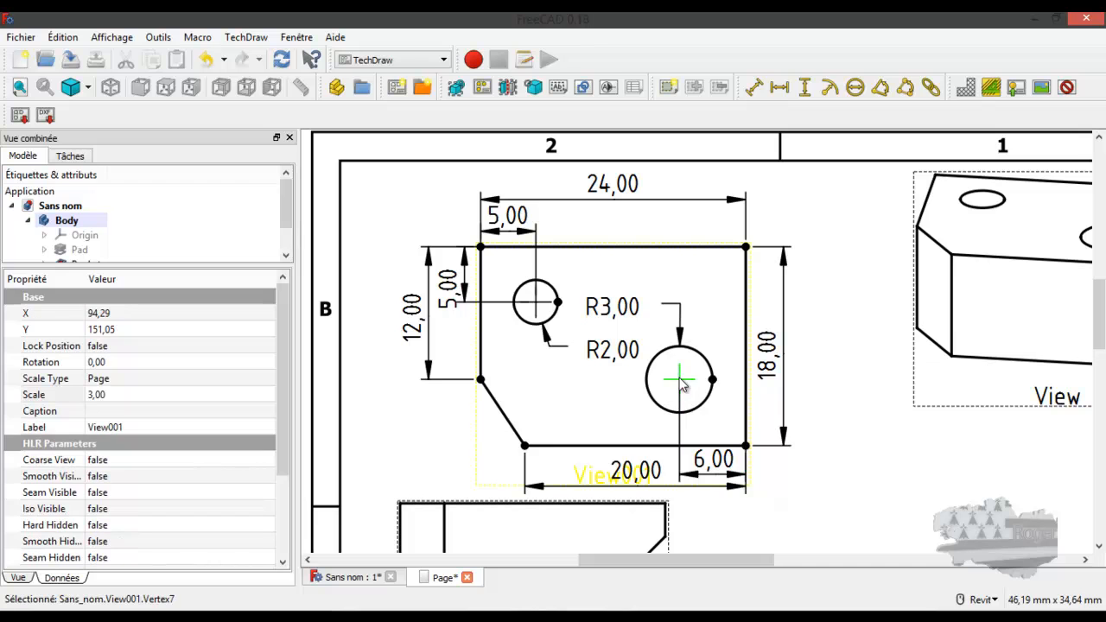
{"action": "left_click", "coordinate": [637, 446]}
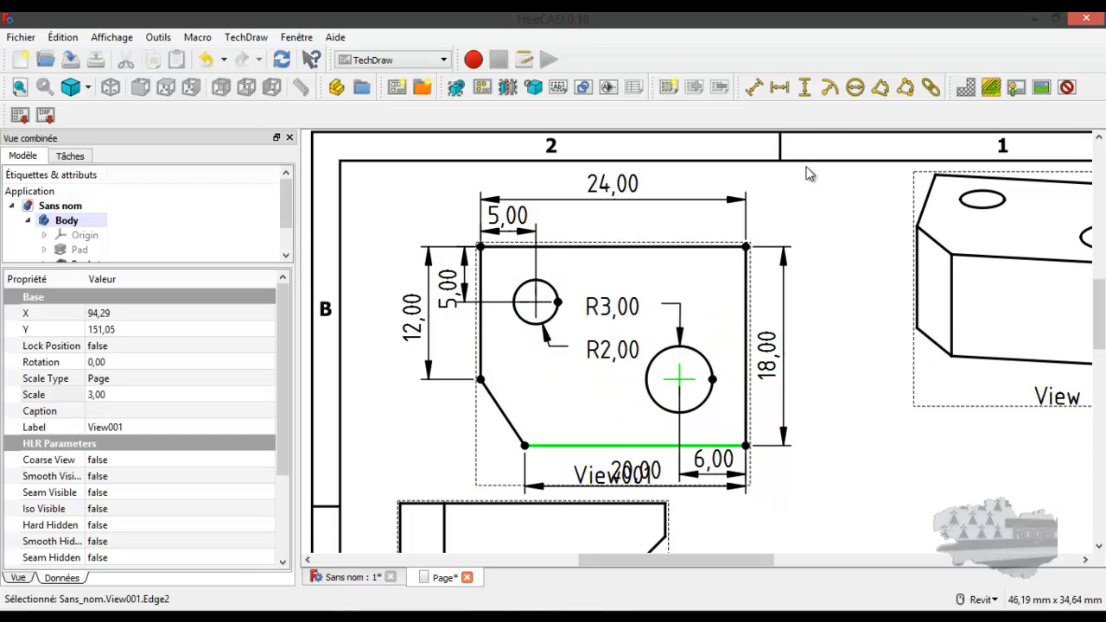
{"action": "left_click", "coordinate": [805, 90]}
{"action": "left_click_drag", "start_coordinate": [776, 368], "coordinate": [803, 365]}
{"action": "left_click_drag", "start_coordinate": [692, 405], "coordinate": [771, 417]}
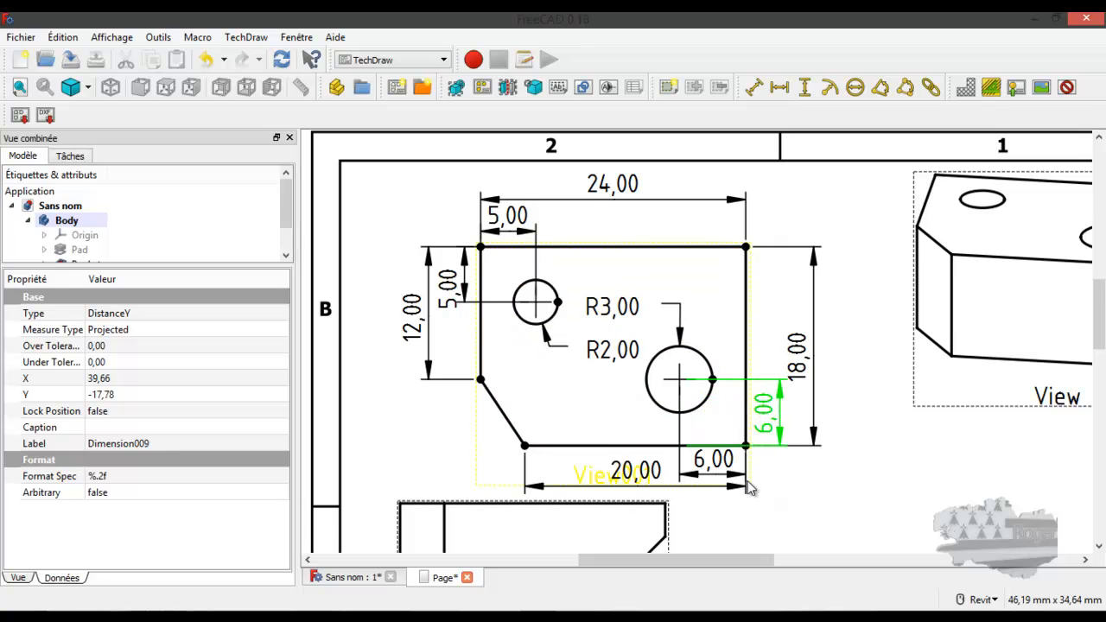
Move the grooved side view directly below the top-face view and align their outlines, at about X 94, Y 87
{"action": "scroll", "coordinate": [747, 485], "scroll_direction": "down", "scroll_amount": 2}
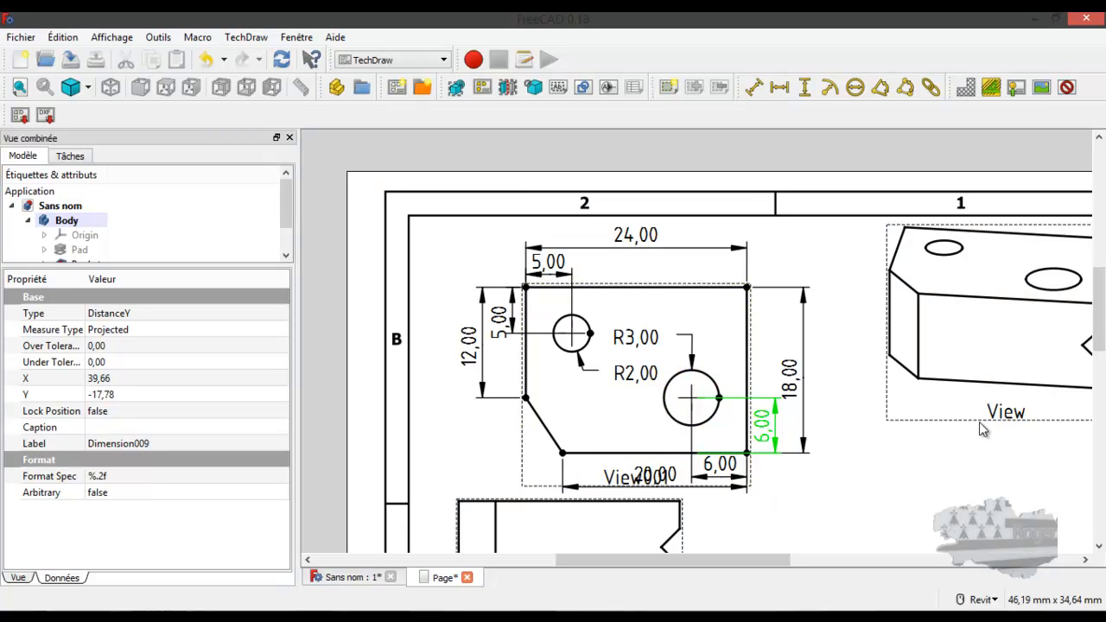
{"action": "left_click_drag", "start_coordinate": [1099, 291], "coordinate": [1102, 331]}
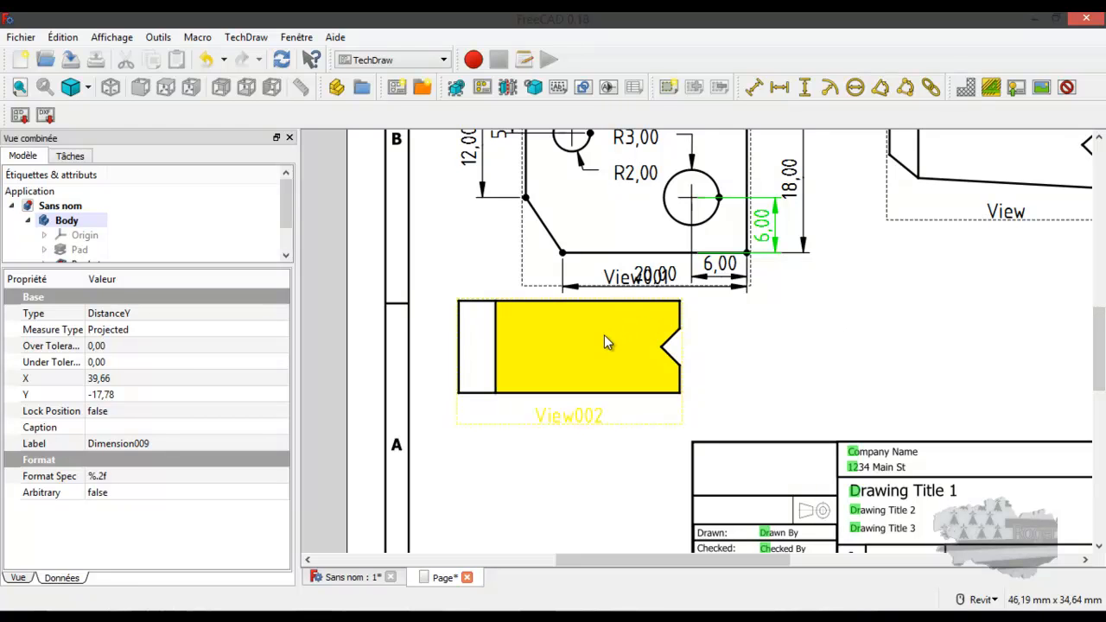
{"action": "left_click_drag", "start_coordinate": [574, 417], "coordinate": [638, 434]}
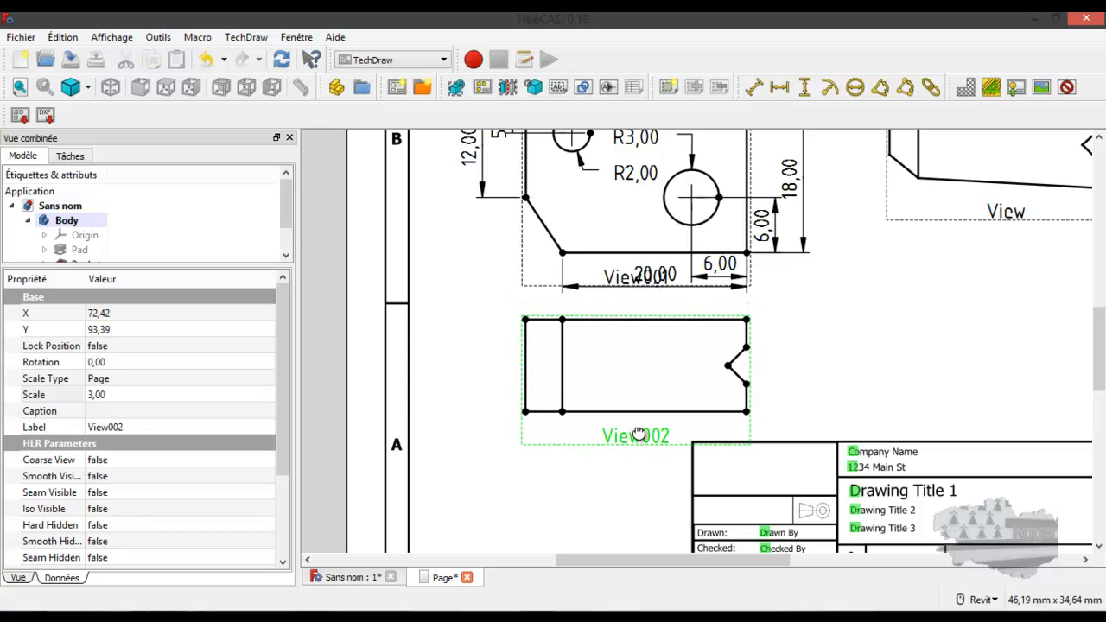
{"action": "scroll", "coordinate": [654, 339], "scroll_direction": "up", "scroll_amount": 1}
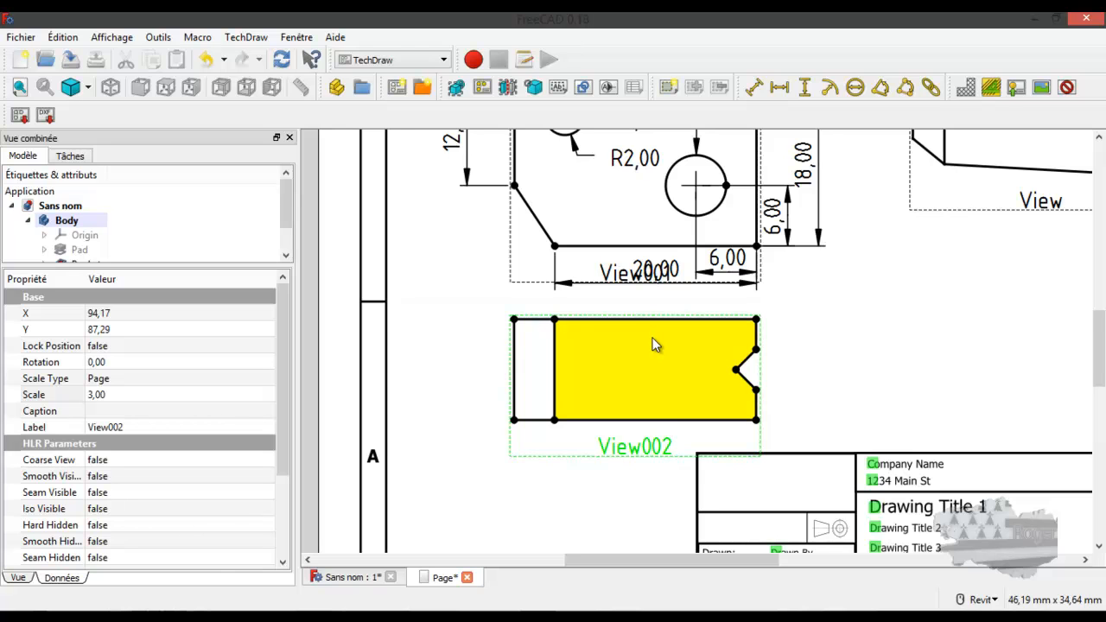
{"action": "scroll", "coordinate": [646, 343], "scroll_direction": "down", "scroll_amount": 1}
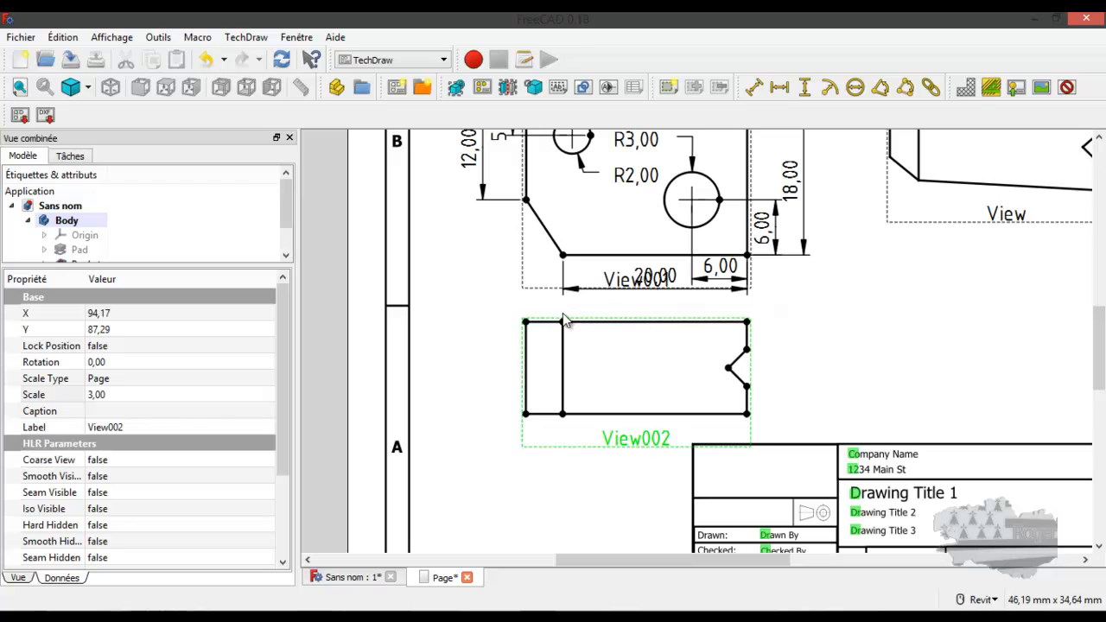
Add a vertical dimension to the left edge of the grooved side view, placing its text outside the outline at about X -52, Y 0
{"action": "left_click", "coordinate": [527, 356]}
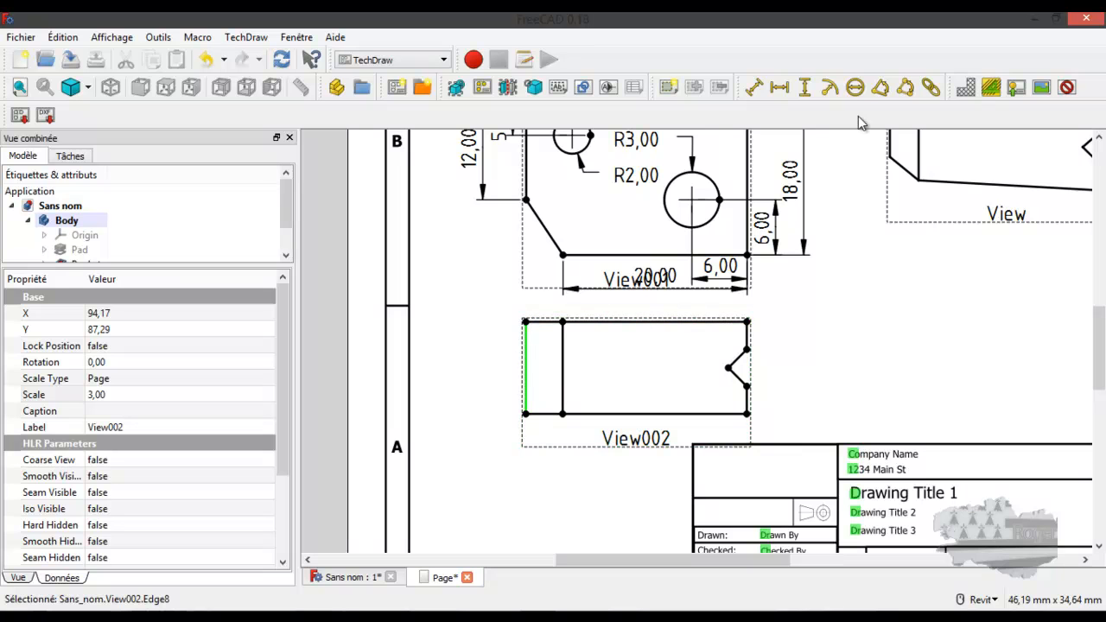
{"action": "left_click", "coordinate": [805, 90]}
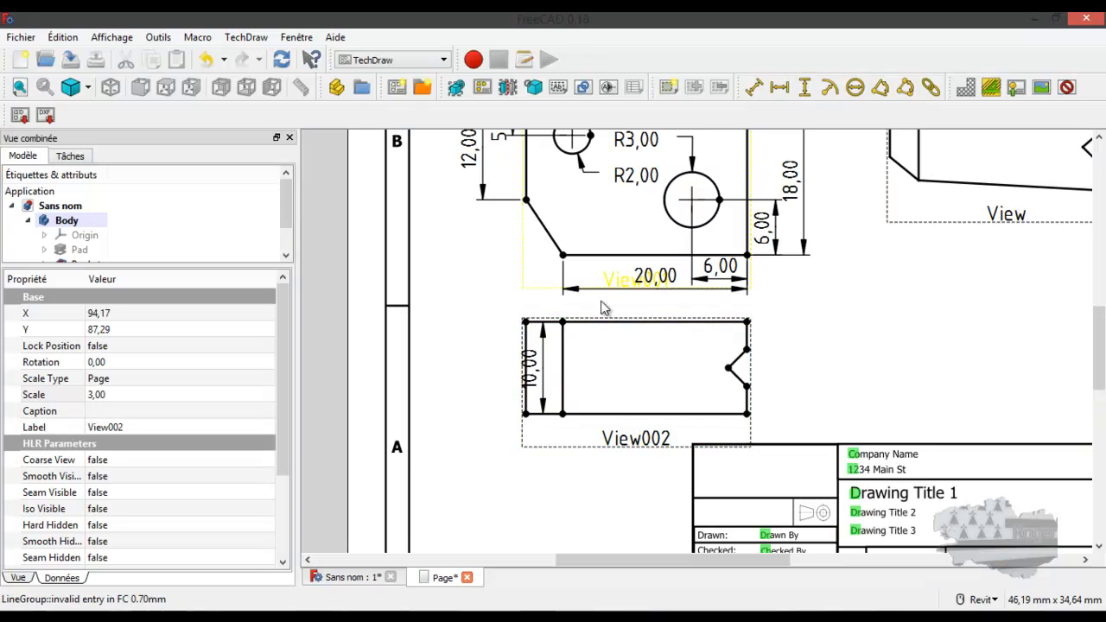
{"action": "left_click_drag", "start_coordinate": [533, 376], "coordinate": [484, 378]}
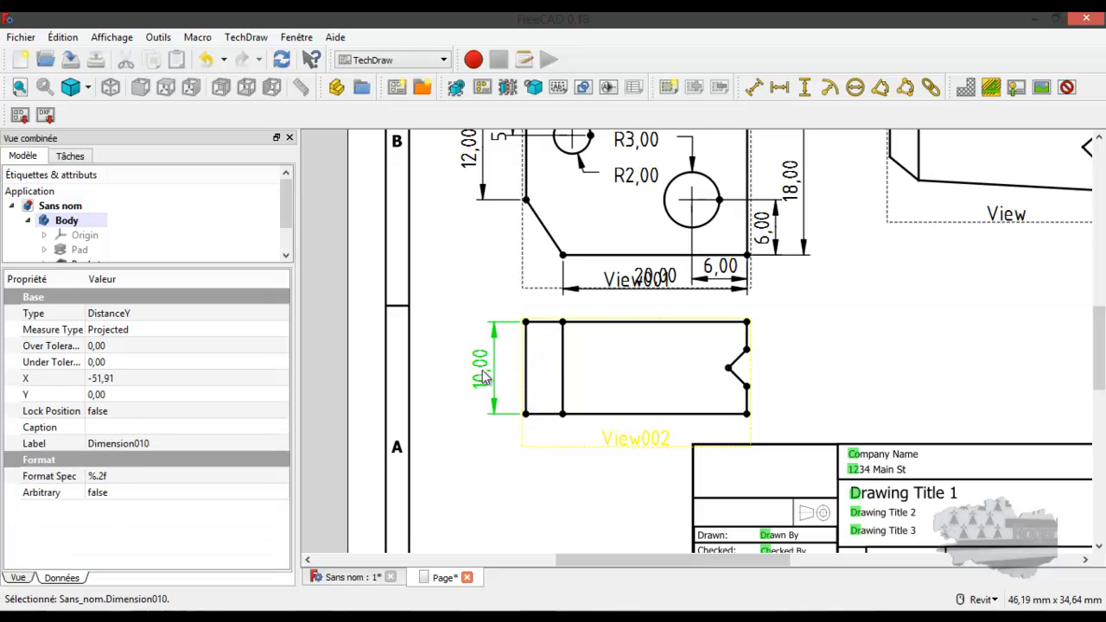
Dimension the groove opening vertically between the two right edge segments of the side view, placing the text right of the outline
{"action": "left_click", "coordinate": [748, 338]}
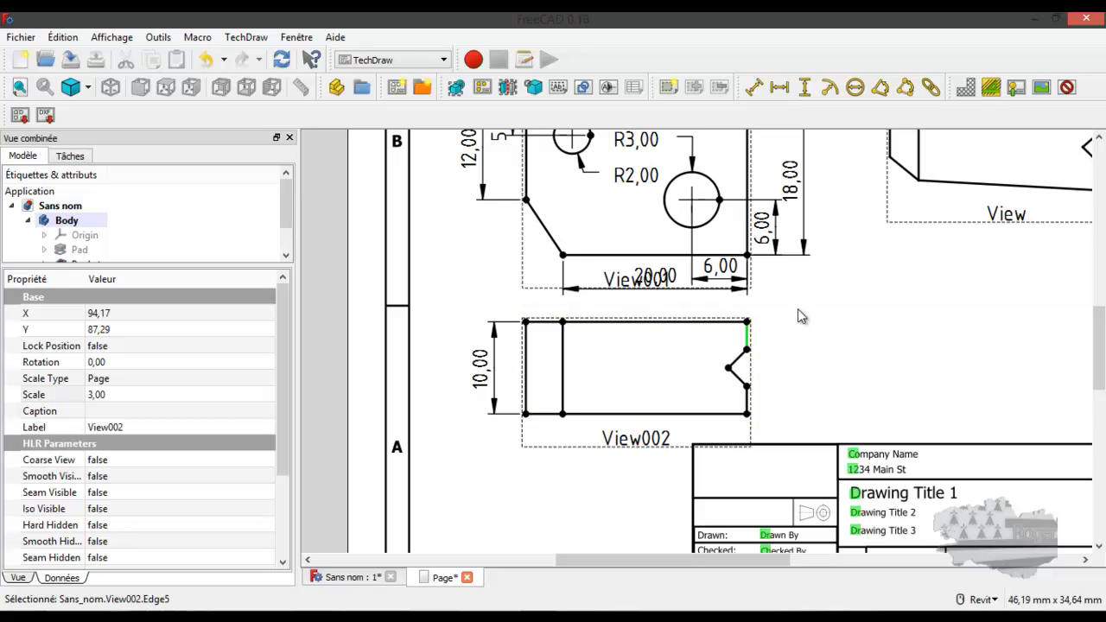
{"action": "left_click", "coordinate": [748, 409], "text": "ctrl"}
{"action": "left_click", "coordinate": [805, 88]}
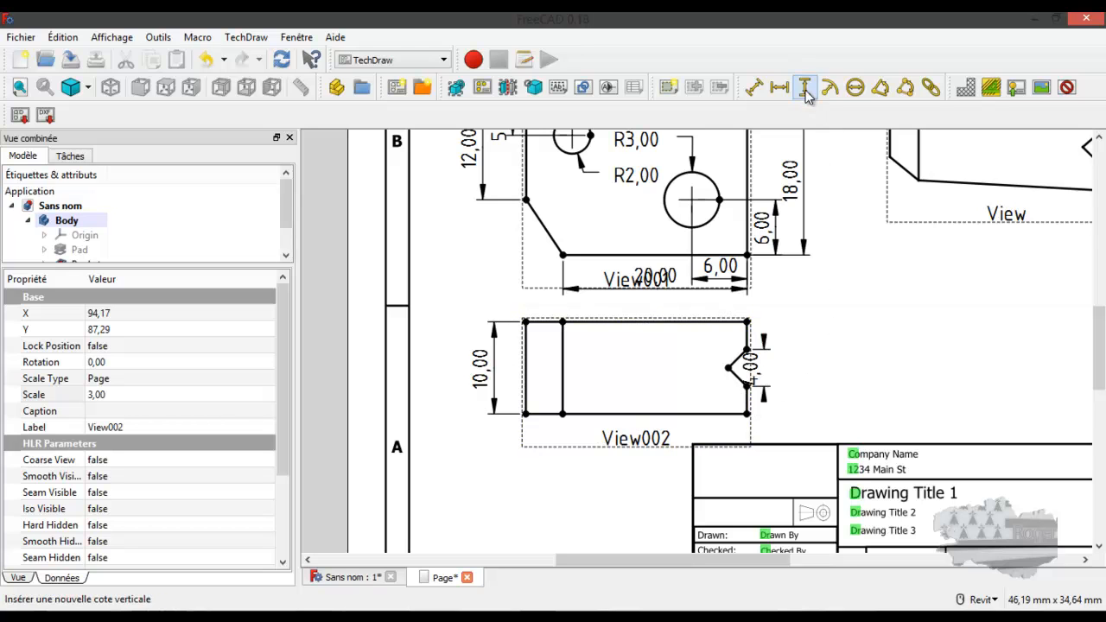
{"action": "left_click_drag", "start_coordinate": [765, 363], "coordinate": [790, 370]}
{"action": "left_click", "coordinate": [810, 321]}
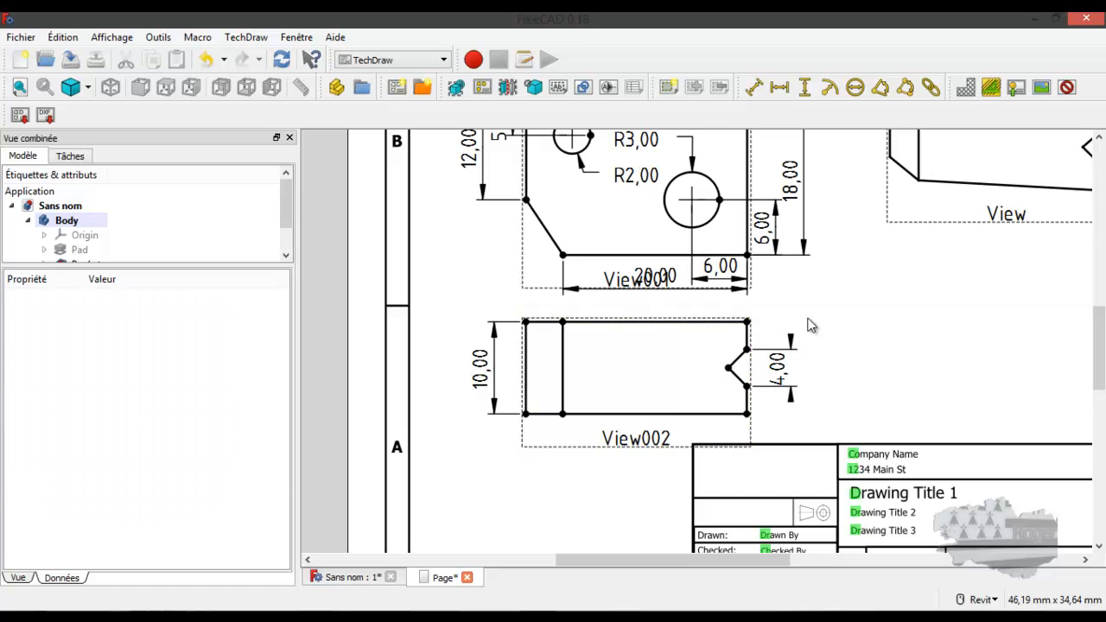
Dimension the edge segment above the groove with its text outside the outline, and move the groove opening's dimension inside to about X 17, Y 0
{"action": "left_click", "coordinate": [748, 335]}
{"action": "left_click", "coordinate": [805, 87]}
{"action": "left_click_drag", "start_coordinate": [752, 326], "coordinate": [778, 283]}
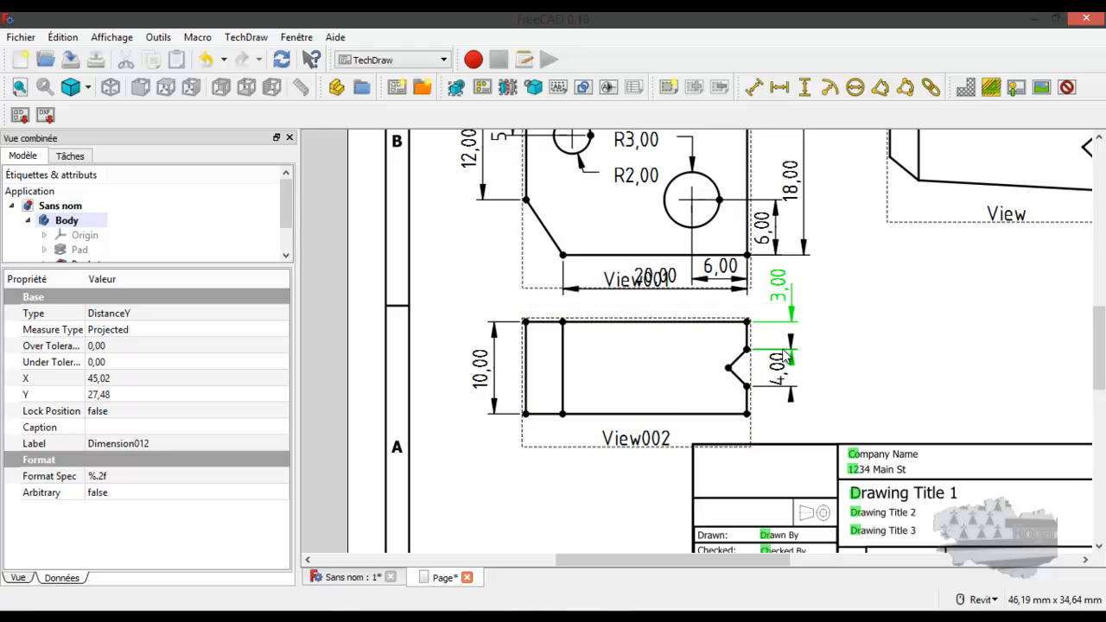
{"action": "left_click_drag", "start_coordinate": [776, 373], "coordinate": [692, 374]}
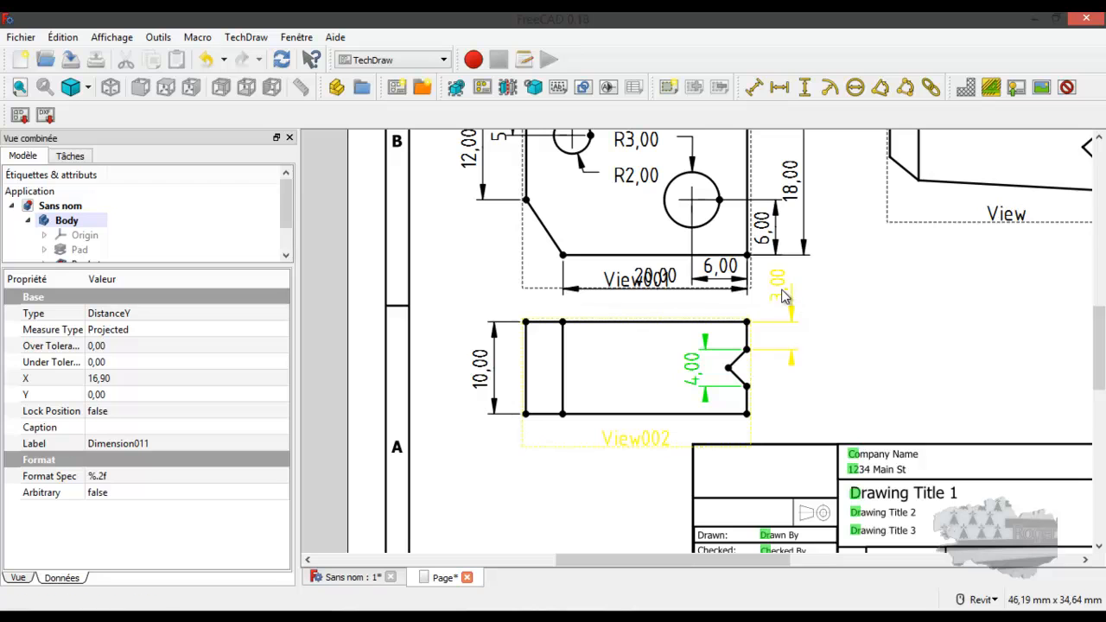
{"action": "left_click_drag", "start_coordinate": [778, 288], "coordinate": [791, 287]}
Add a vertical dimension to the edge segment below the groove, placing its text outside the outline at the groove's height
{"action": "left_click", "coordinate": [746, 400]}
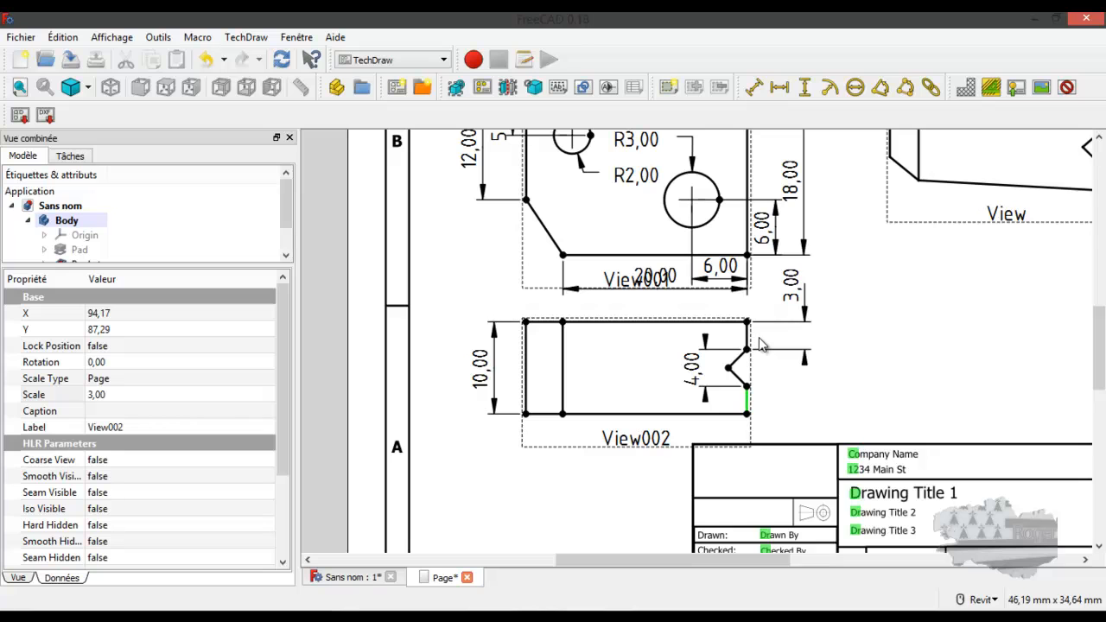
{"action": "left_click", "coordinate": [807, 88]}
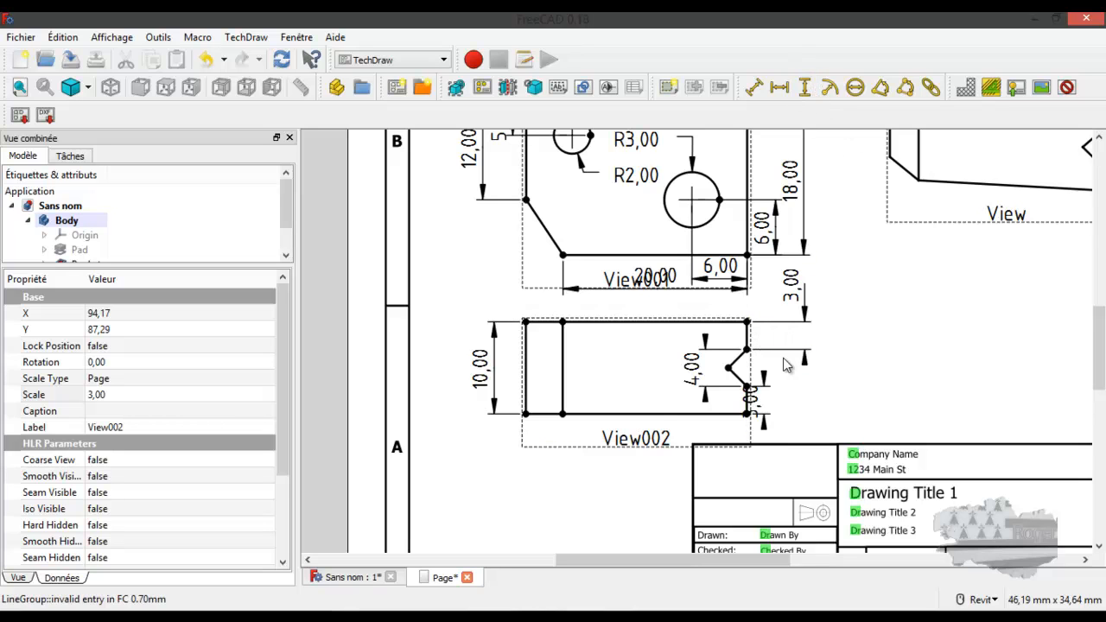
{"action": "left_click_drag", "start_coordinate": [757, 412], "coordinate": [797, 377]}
{"action": "left_click", "coordinate": [912, 382]}
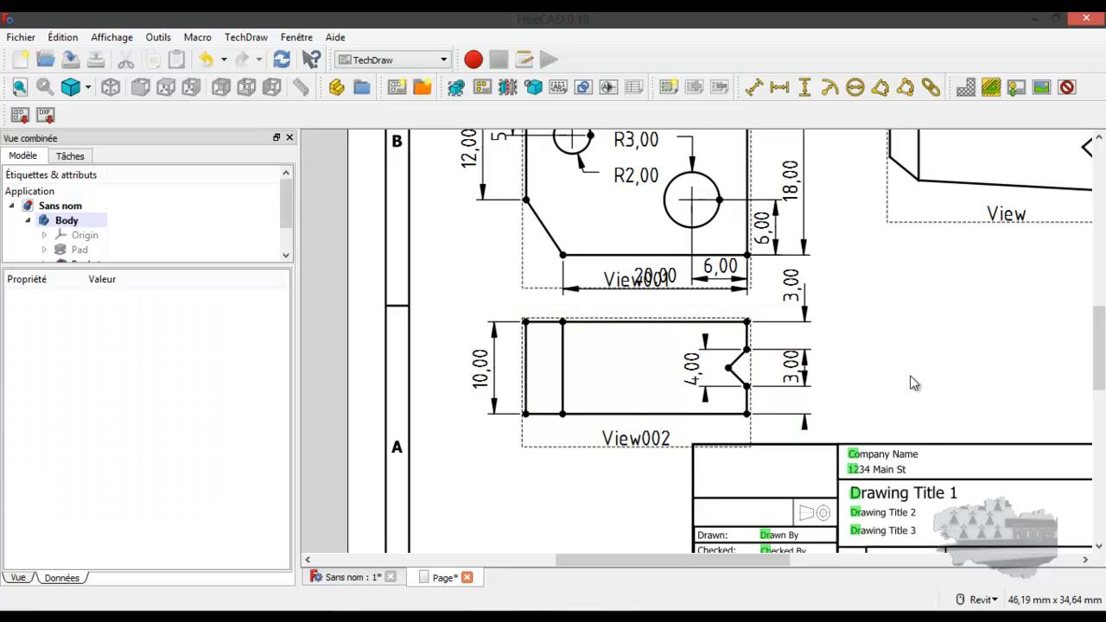
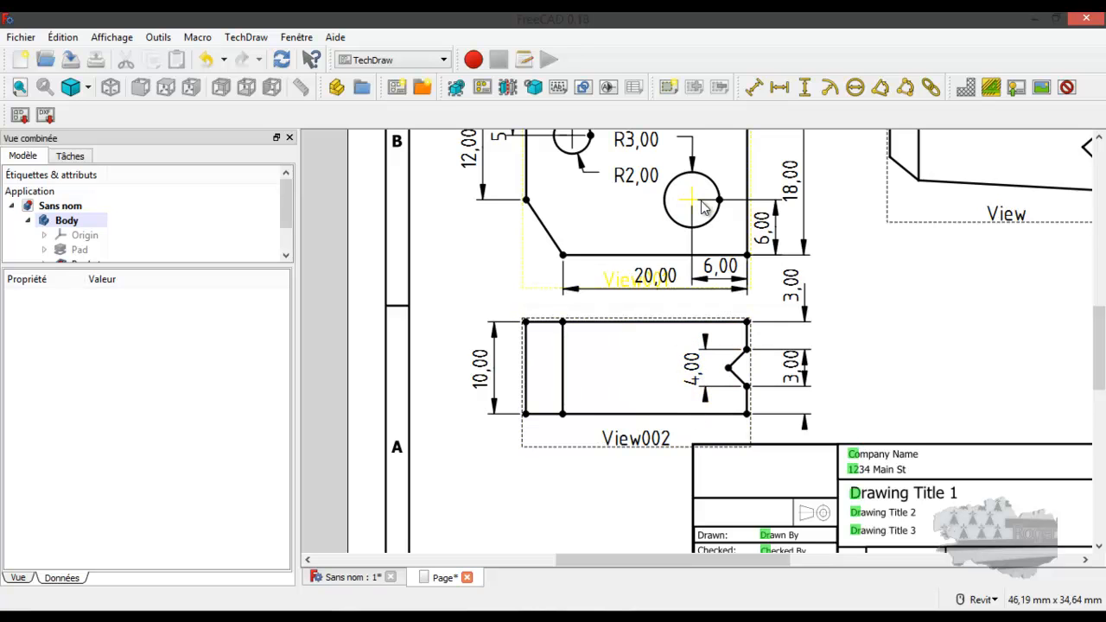
Move the pictorial view beside the top-face view, to about X 210, Y 151
{"action": "scroll", "coordinate": [488, 436], "scroll_direction": "down", "scroll_amount": 3}
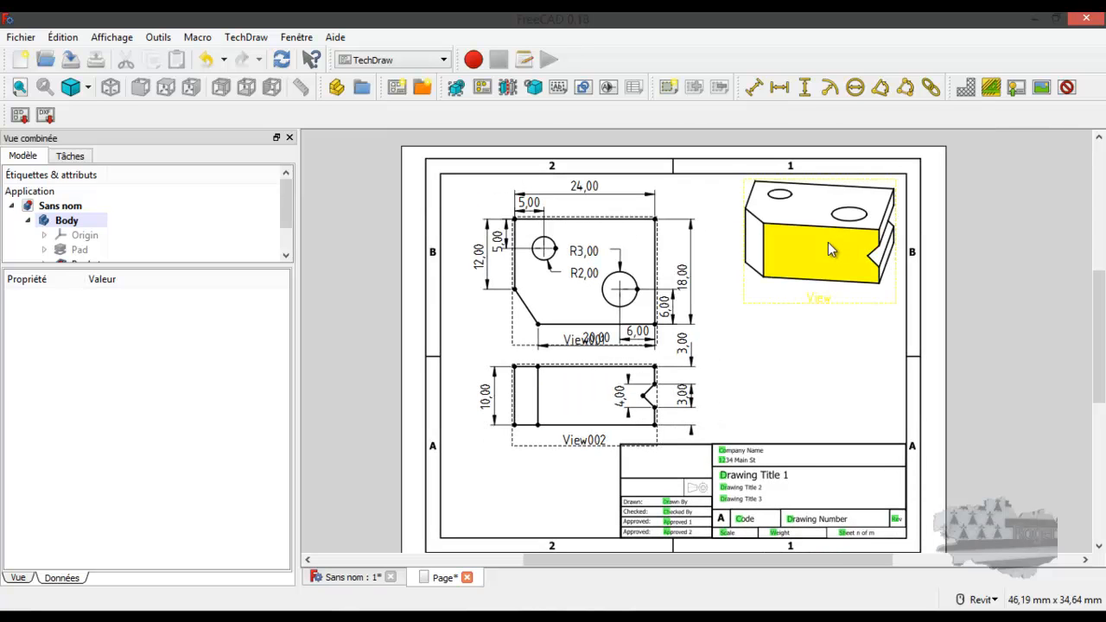
{"action": "left_click_drag", "start_coordinate": [812, 294], "coordinate": [804, 336]}
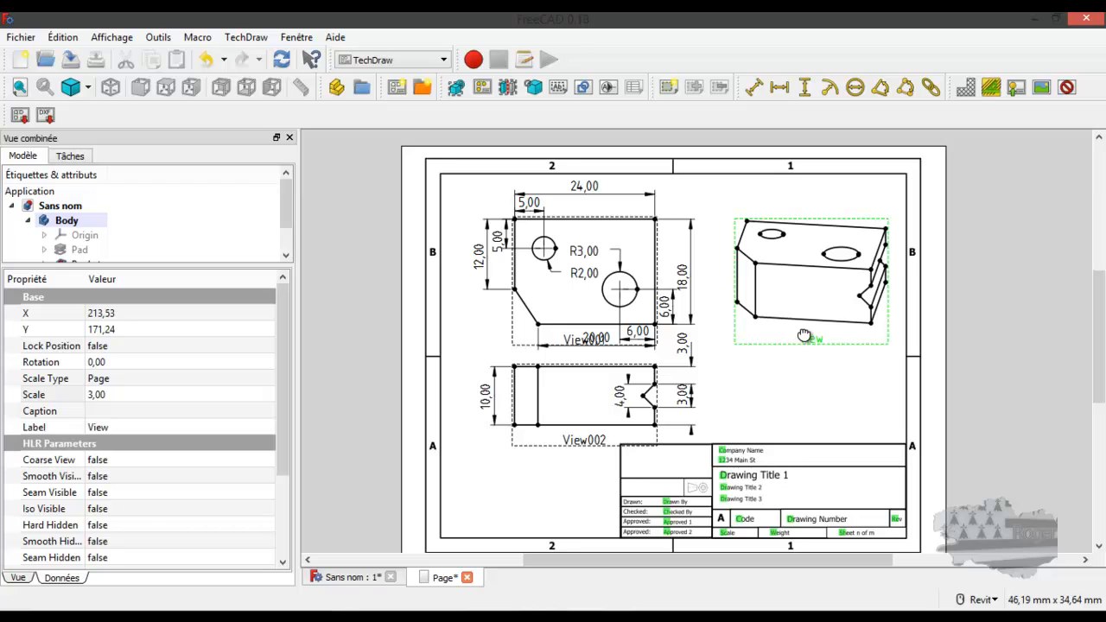
{"action": "scroll", "coordinate": [813, 323], "scroll_direction": "up", "scroll_amount": 2}
{"action": "scroll", "coordinate": [829, 260], "scroll_direction": "down", "scroll_amount": 2}
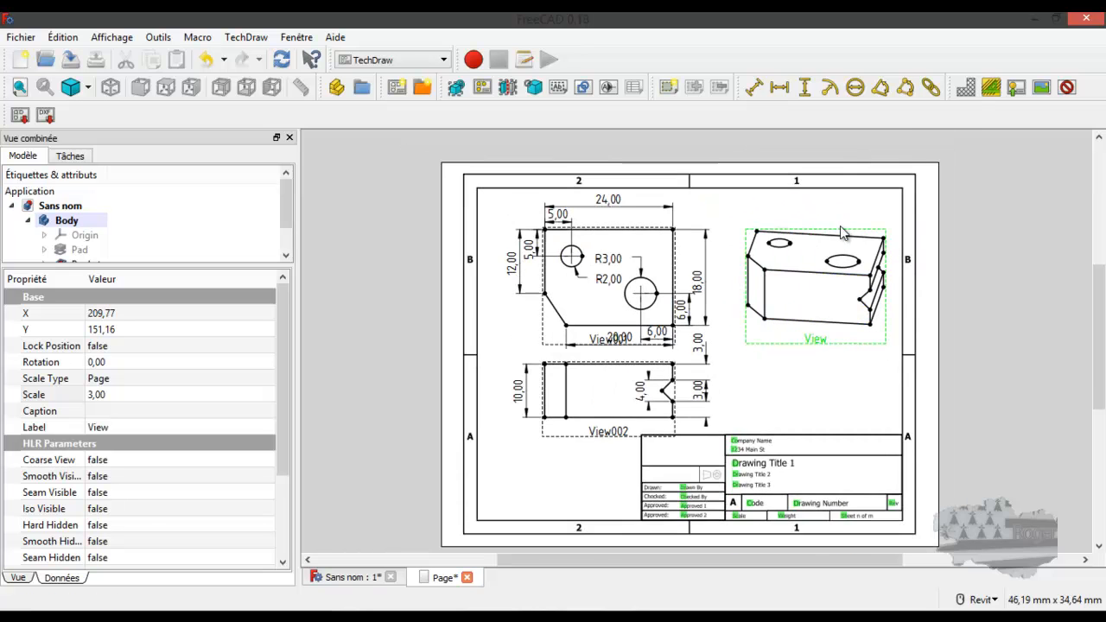
Turn off the view frames to preview the clean drawing, and turn them back on
{"action": "scroll", "coordinate": [840, 229], "scroll_direction": "up", "scroll_amount": 3}
{"action": "scroll", "coordinate": [839, 227], "scroll_direction": "up", "scroll_amount": 2}
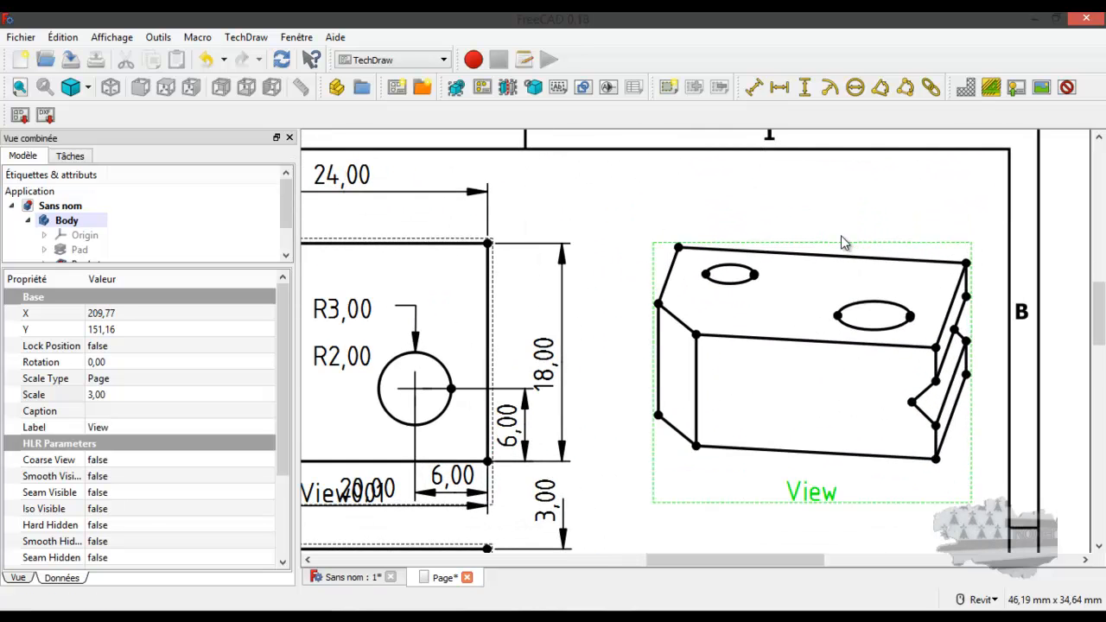
{"action": "left_click", "coordinate": [1067, 89]}
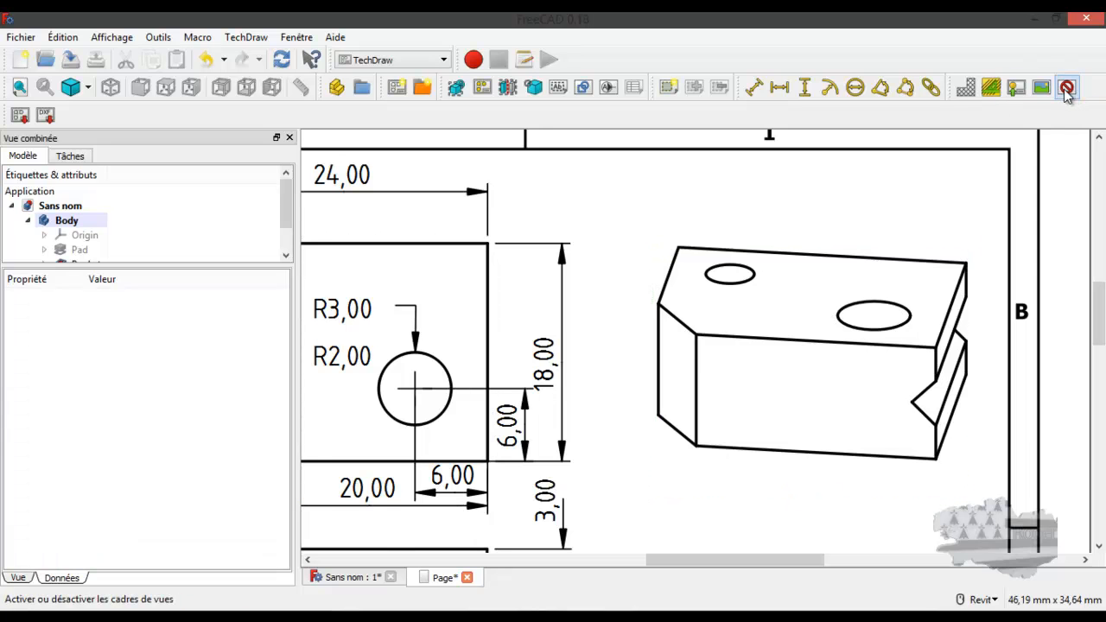
{"action": "left_click", "coordinate": [1066, 88]}
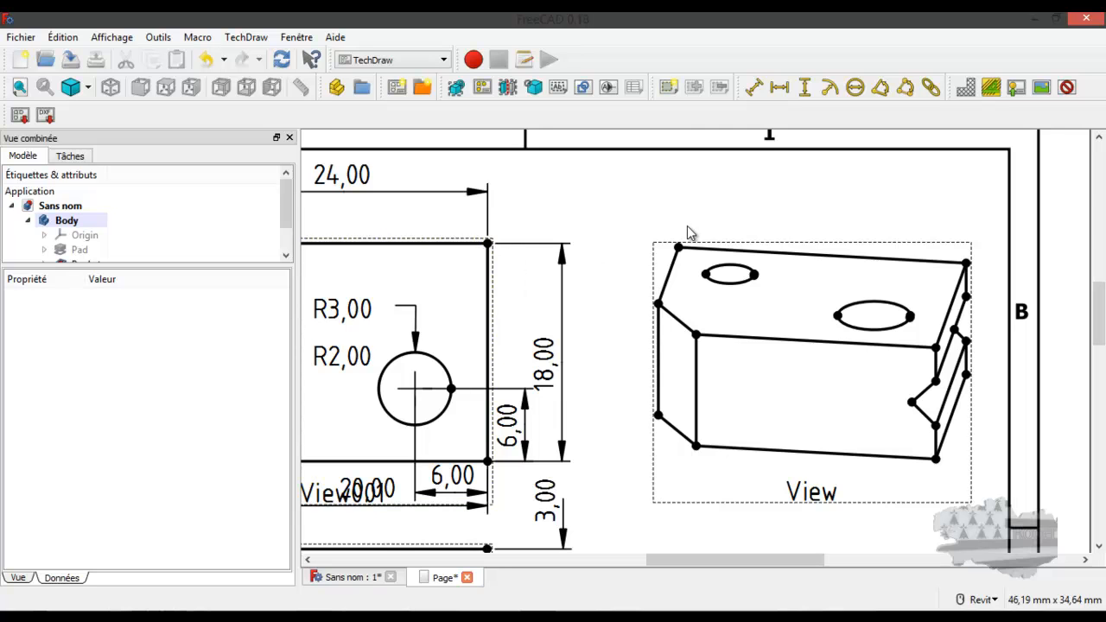
Try a horizontal dimension on the pictorial view's upper rear edge, and delete it
{"action": "scroll", "coordinate": [673, 270], "scroll_direction": "up", "scroll_amount": 1}
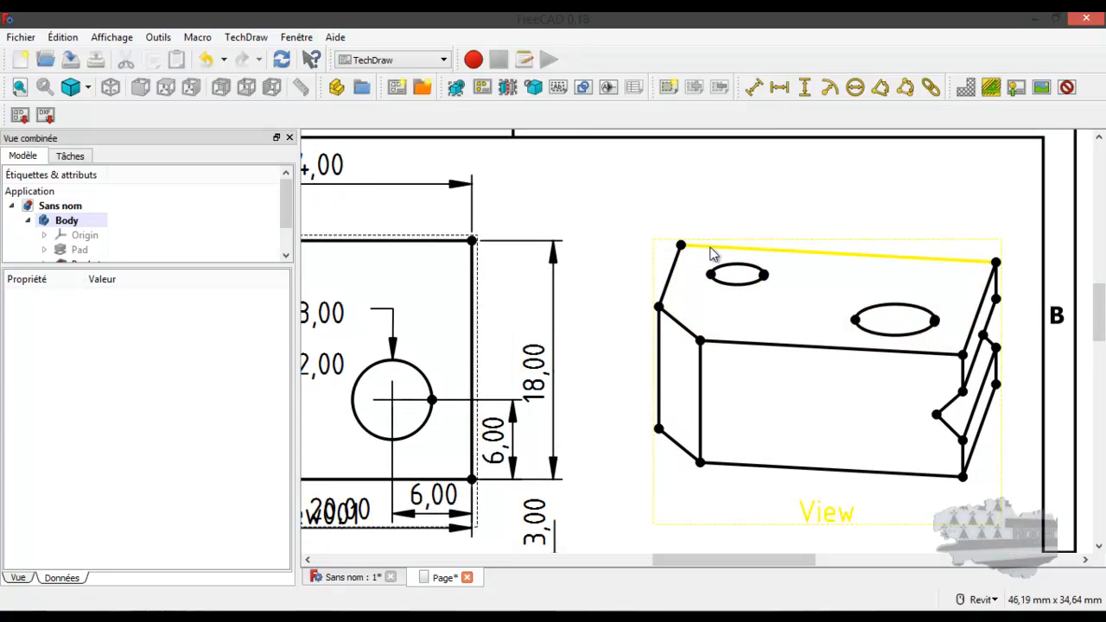
{"action": "left_click", "coordinate": [708, 253]}
{"action": "scroll", "coordinate": [811, 215], "scroll_direction": "down", "scroll_amount": 1}
{"action": "scroll", "coordinate": [812, 215], "scroll_direction": "down", "scroll_amount": 1}
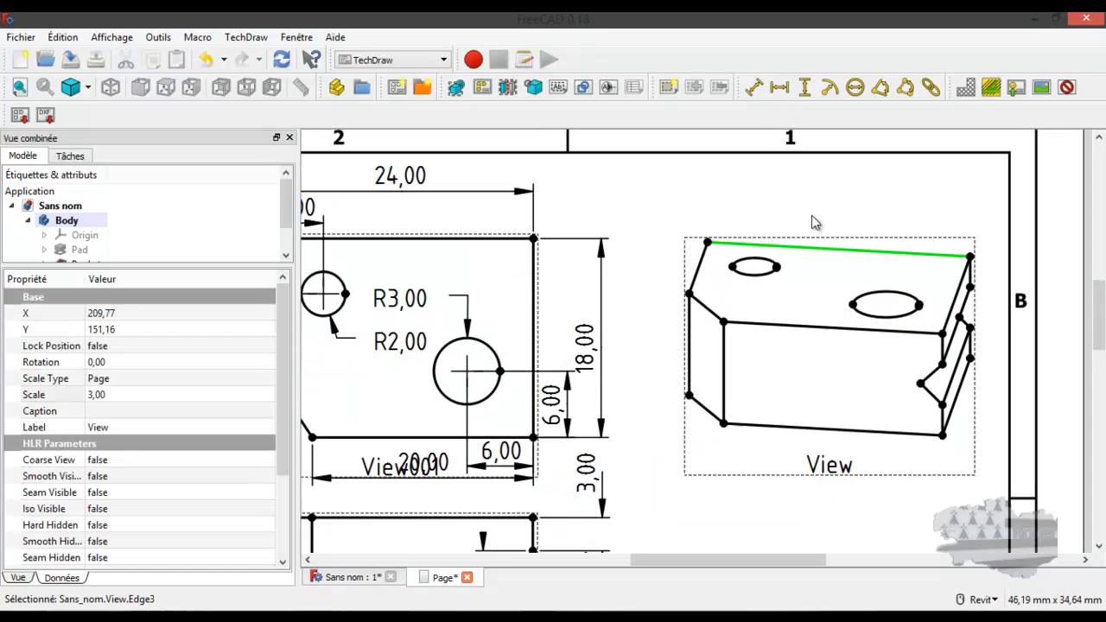
{"action": "left_click", "coordinate": [782, 92]}
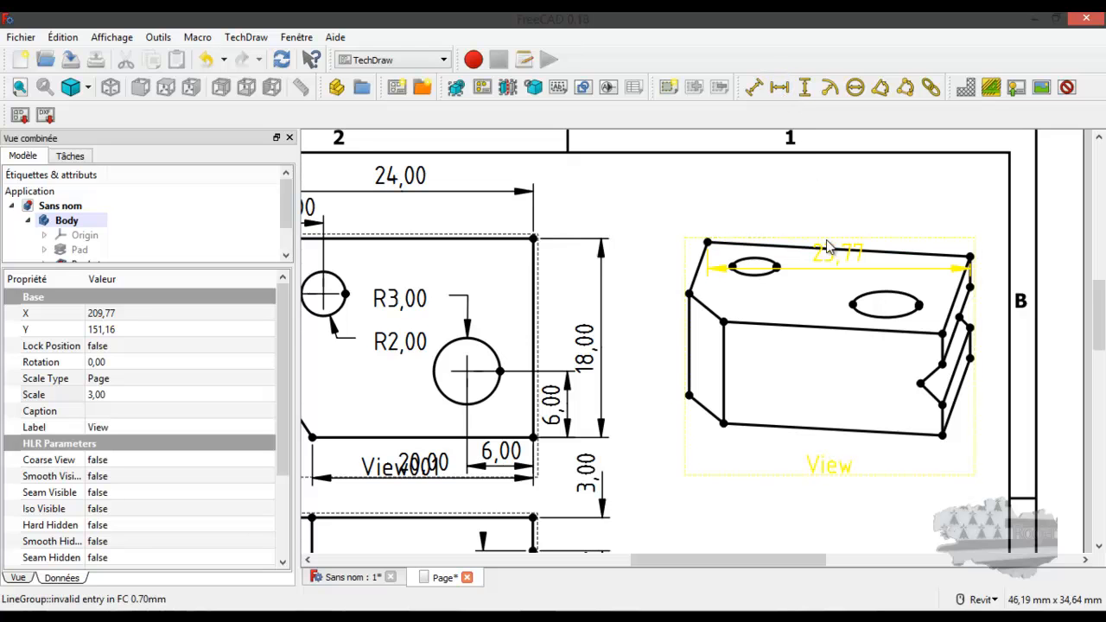
{"action": "left_click_drag", "start_coordinate": [825, 259], "coordinate": [827, 212]}
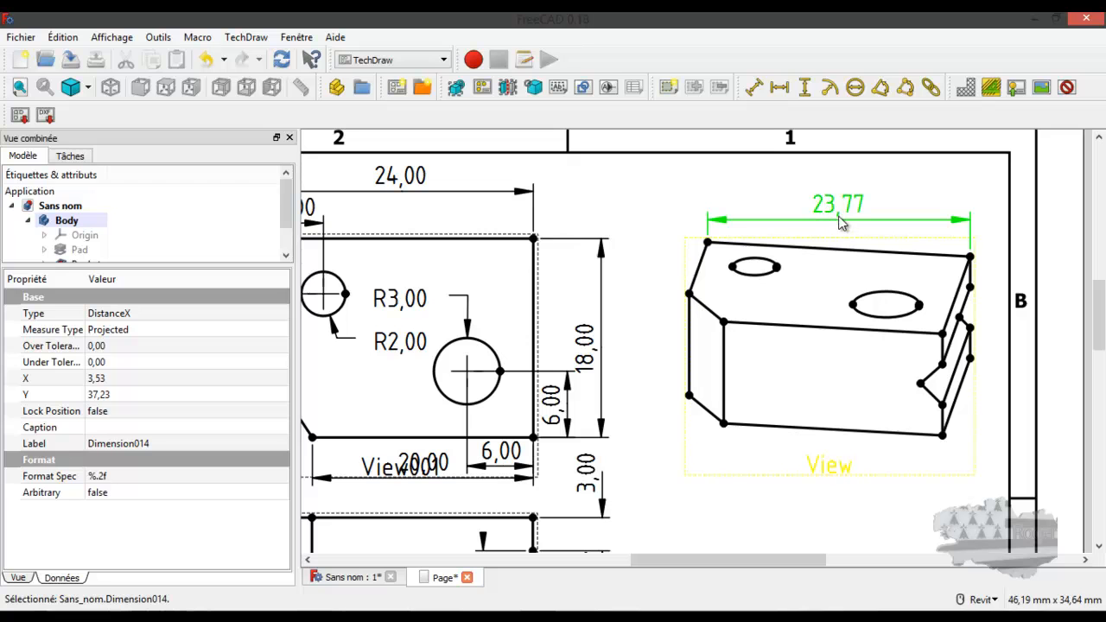
{"action": "key", "text": "Delete"}
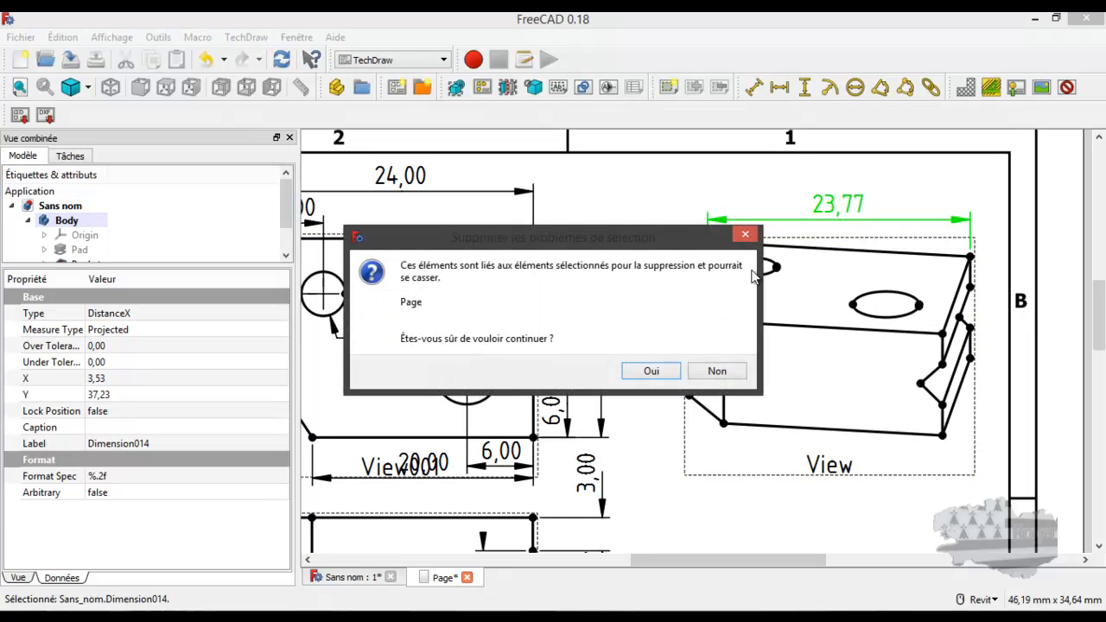
{"action": "left_click", "coordinate": [659, 373]}
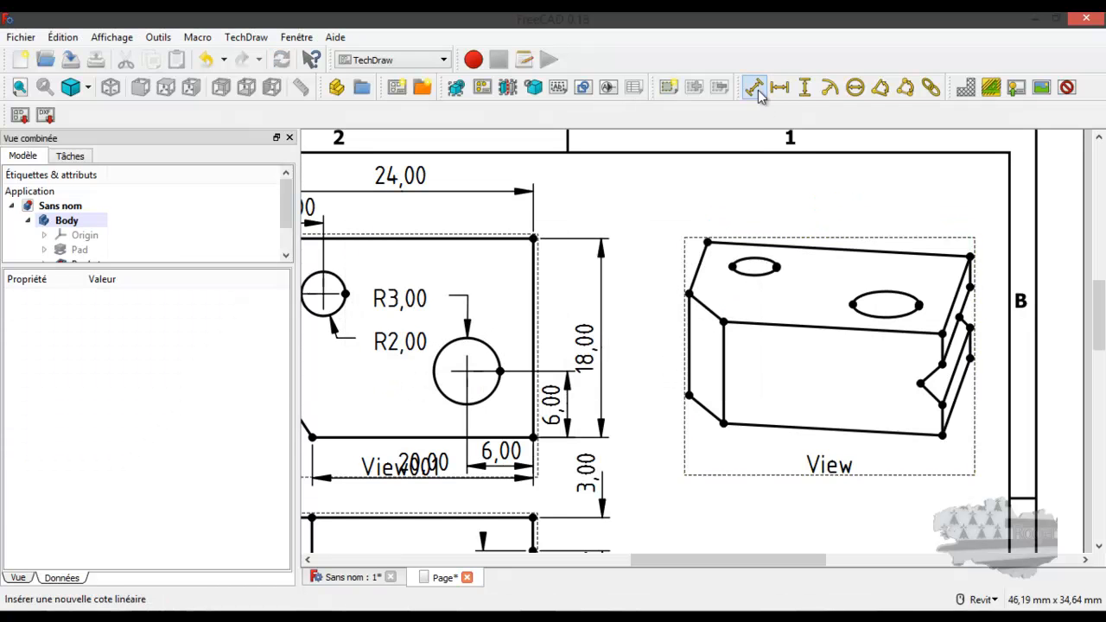
Add a linear dimension parallel to the pictorial view's upper rear edge, placing its text above the view at about X 4, Y 37
{"action": "left_click", "coordinate": [852, 254]}
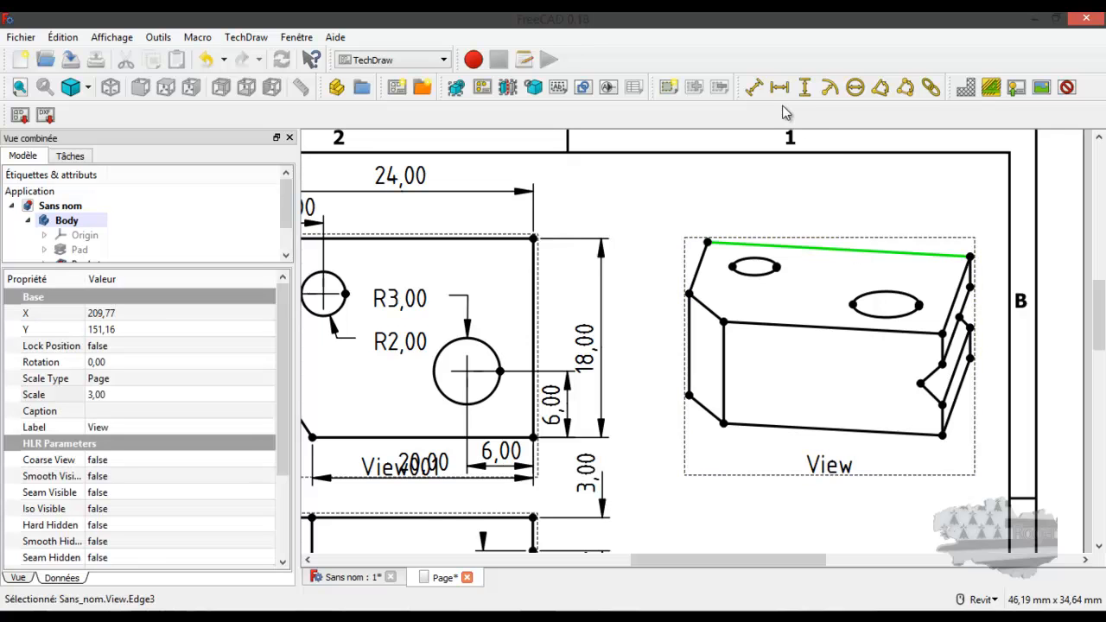
{"action": "left_click", "coordinate": [755, 88]}
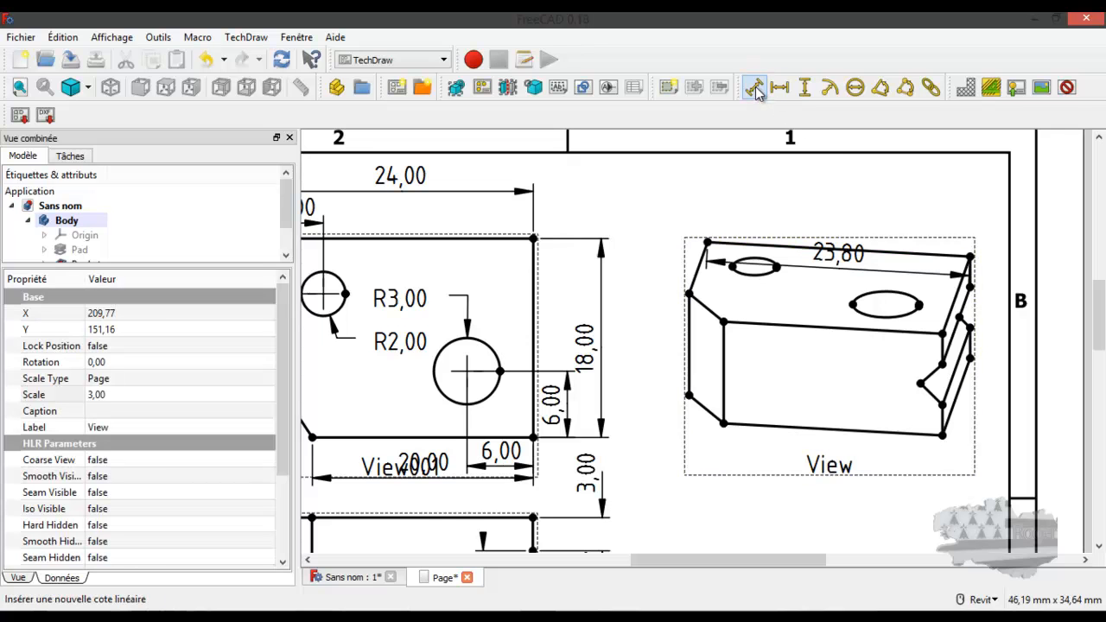
{"action": "left_click_drag", "start_coordinate": [834, 252], "coordinate": [830, 206]}
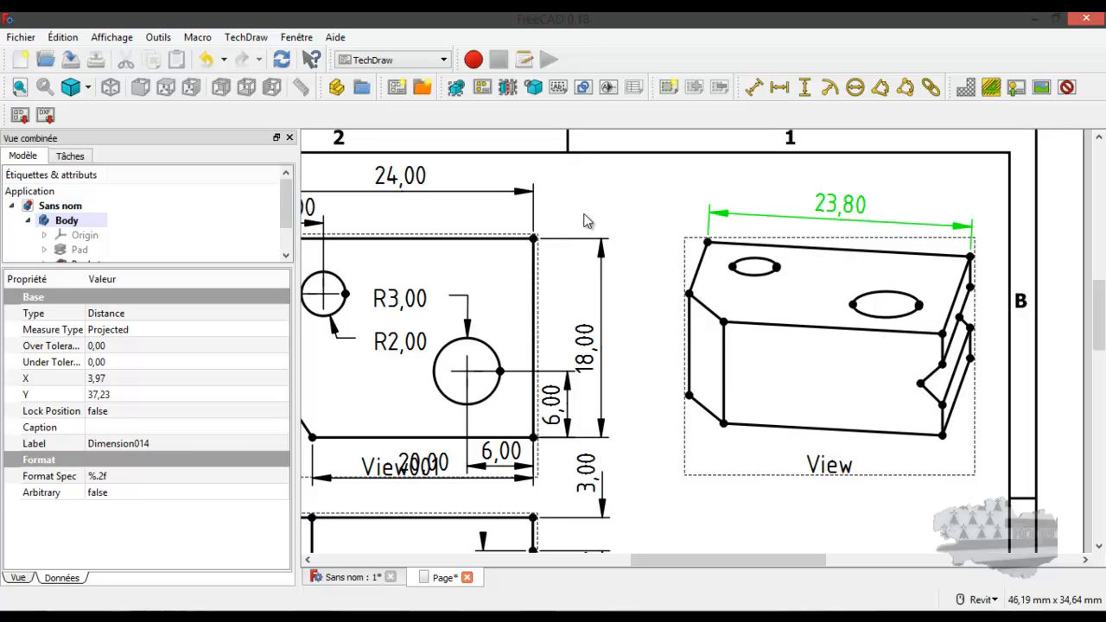
Delete the linear dimension above the pictorial view's upper rear edge
{"action": "left_click", "coordinate": [841, 216]}
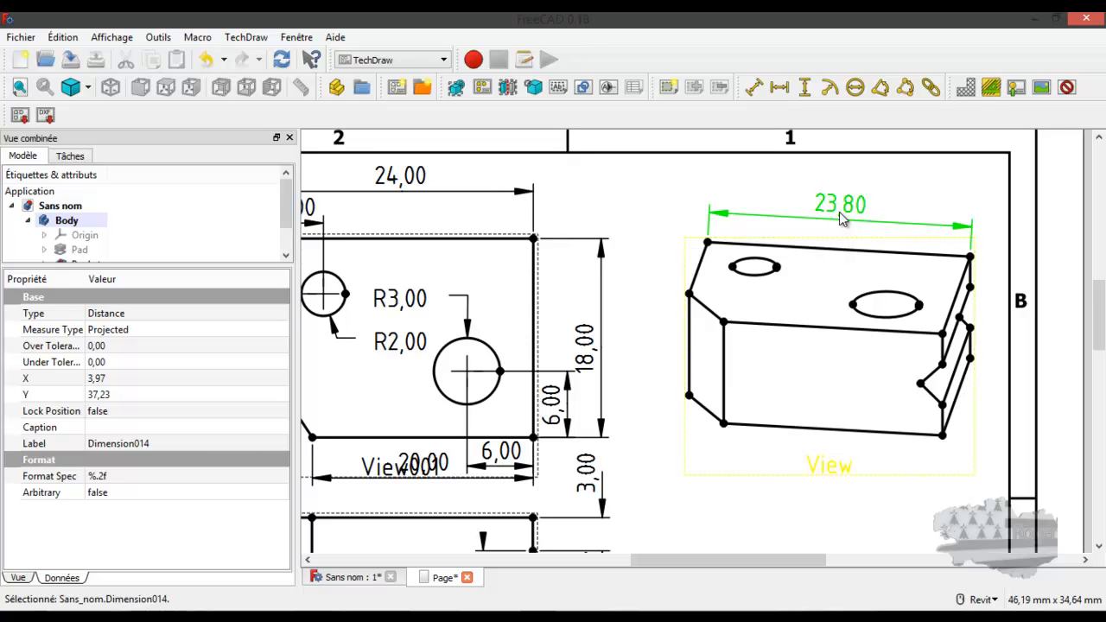
{"action": "key", "text": "Delete"}
{"action": "left_click", "coordinate": [659, 380]}
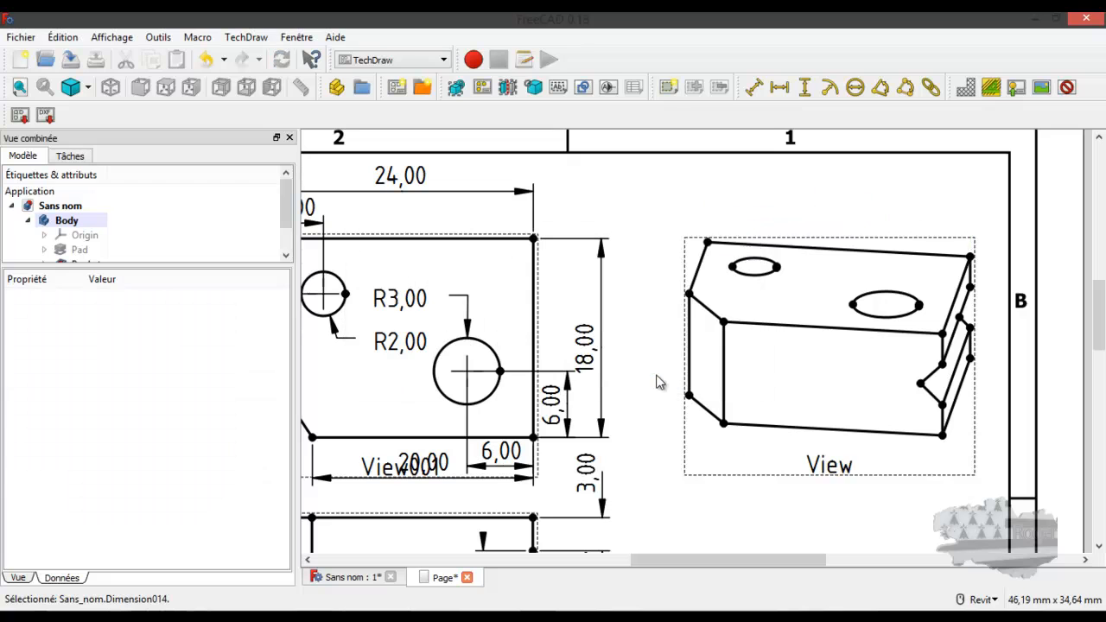
Try to add a radius dimension to the larger hole in the pictorial view, using one arc and both arcs of its outline
{"action": "left_click", "coordinate": [896, 296]}
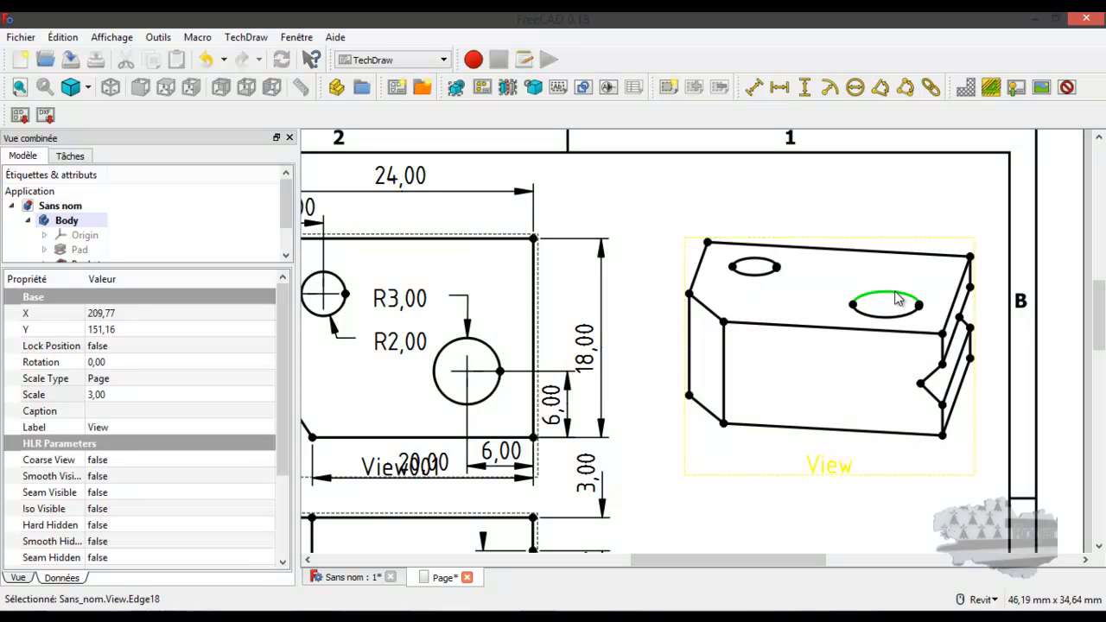
{"action": "left_click", "coordinate": [830, 92]}
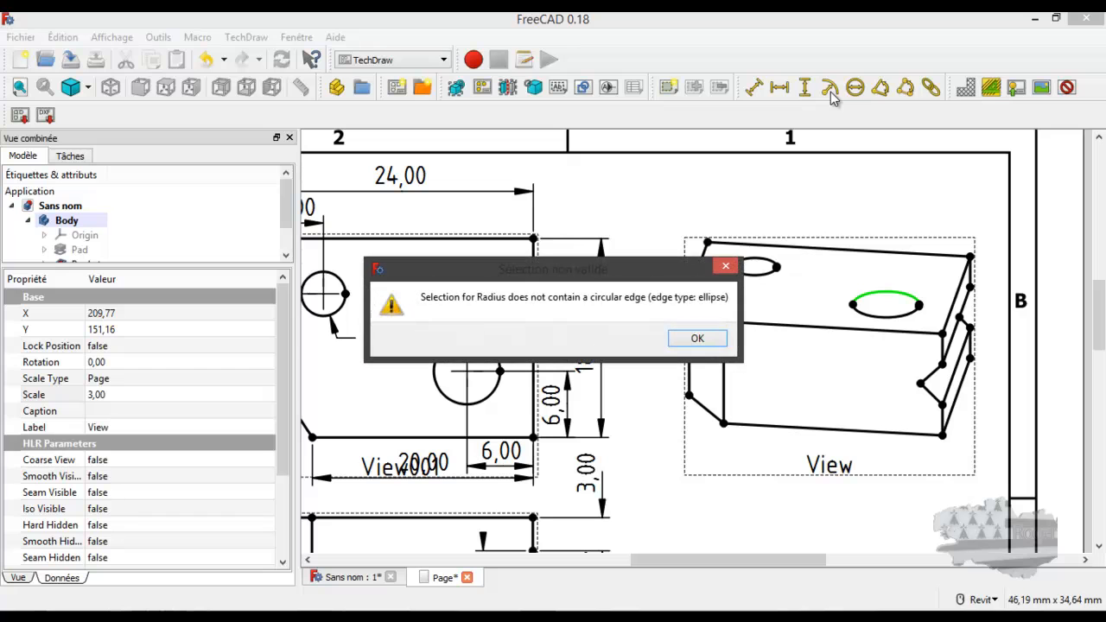
{"action": "left_click", "coordinate": [702, 339]}
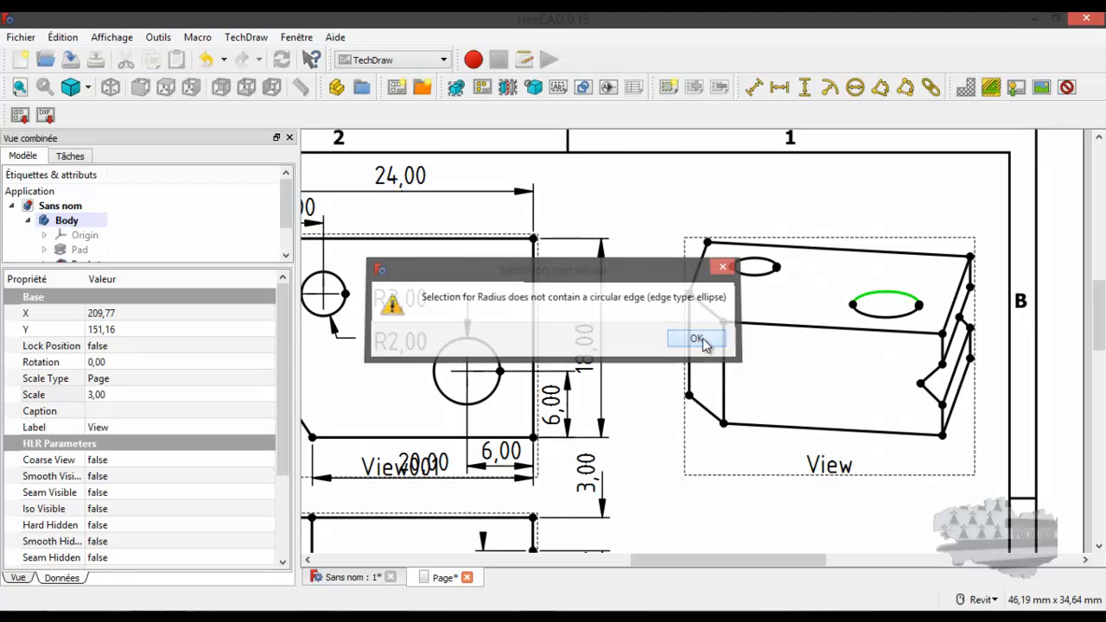
{"action": "left_click", "coordinate": [877, 316]}
{"action": "left_click", "coordinate": [881, 294], "text": "ctrl"}
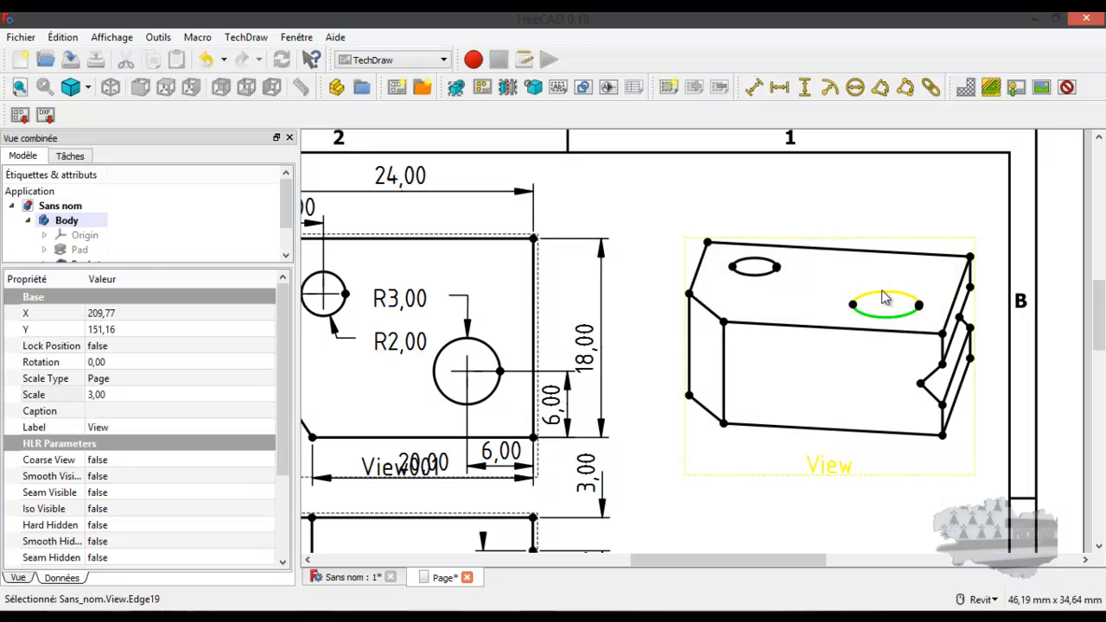
{"action": "left_click", "coordinate": [830, 87]}
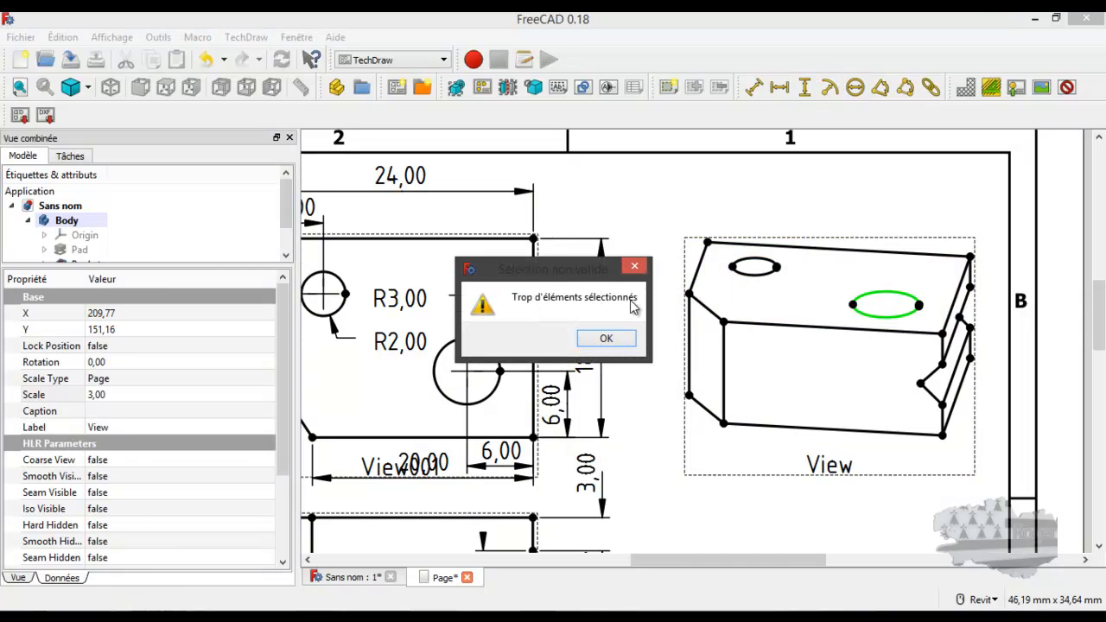
{"action": "left_click", "coordinate": [606, 338]}
{"action": "left_click", "coordinate": [657, 288]}
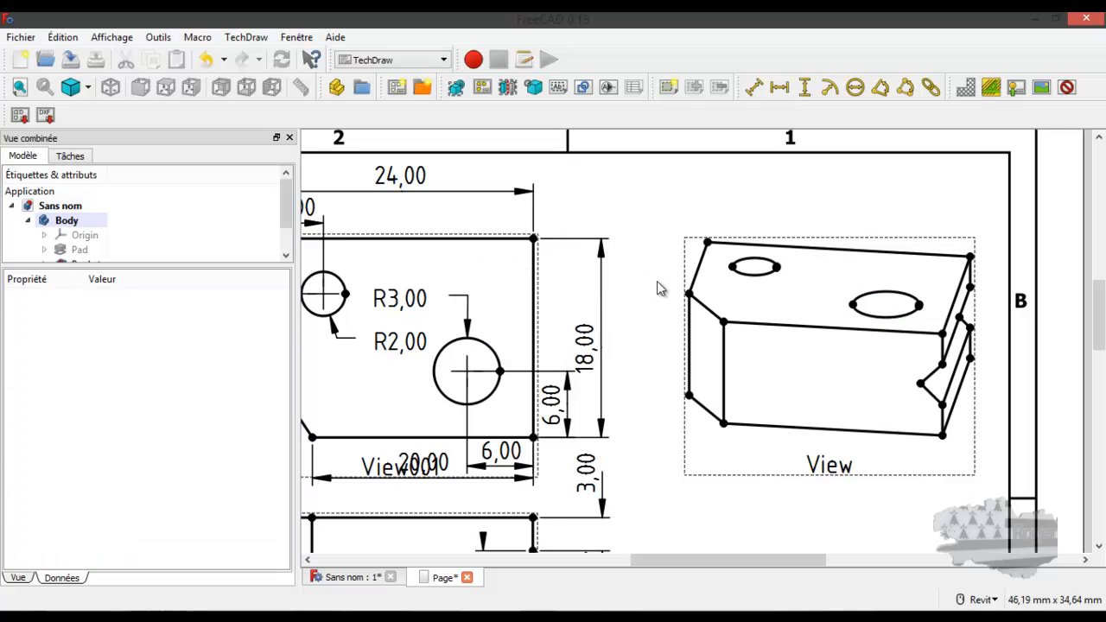
Open the company name, company address and first drawing title fields of the title block for viewing, cancelling each without edits
{"action": "scroll", "coordinate": [734, 337], "scroll_direction": "down", "scroll_amount": 3}
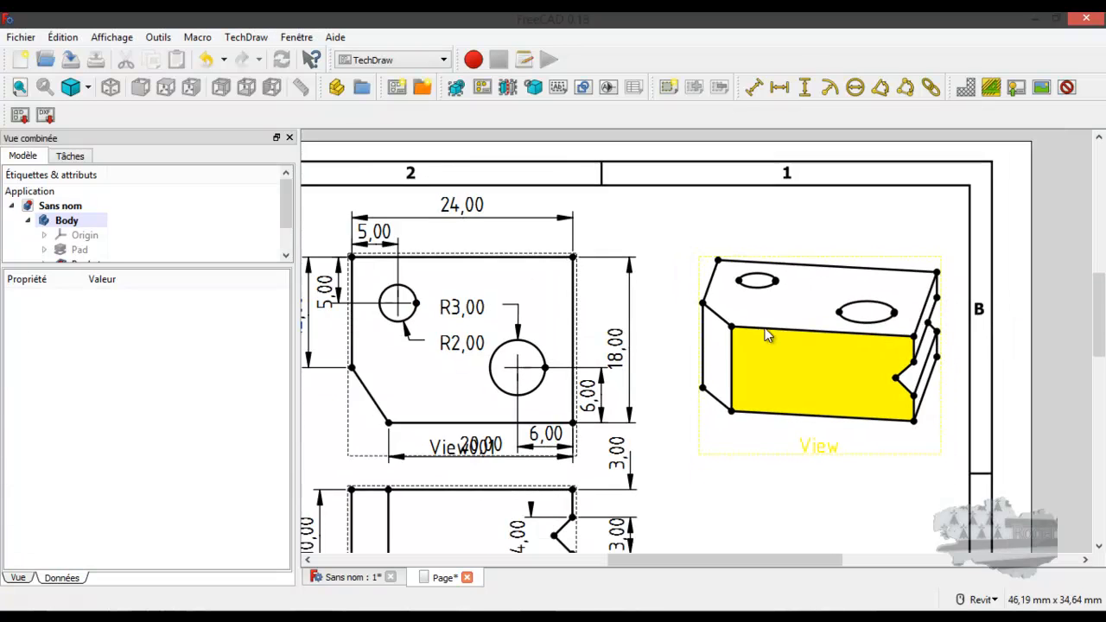
{"action": "scroll", "coordinate": [819, 324], "scroll_direction": "down", "scroll_amount": 4}
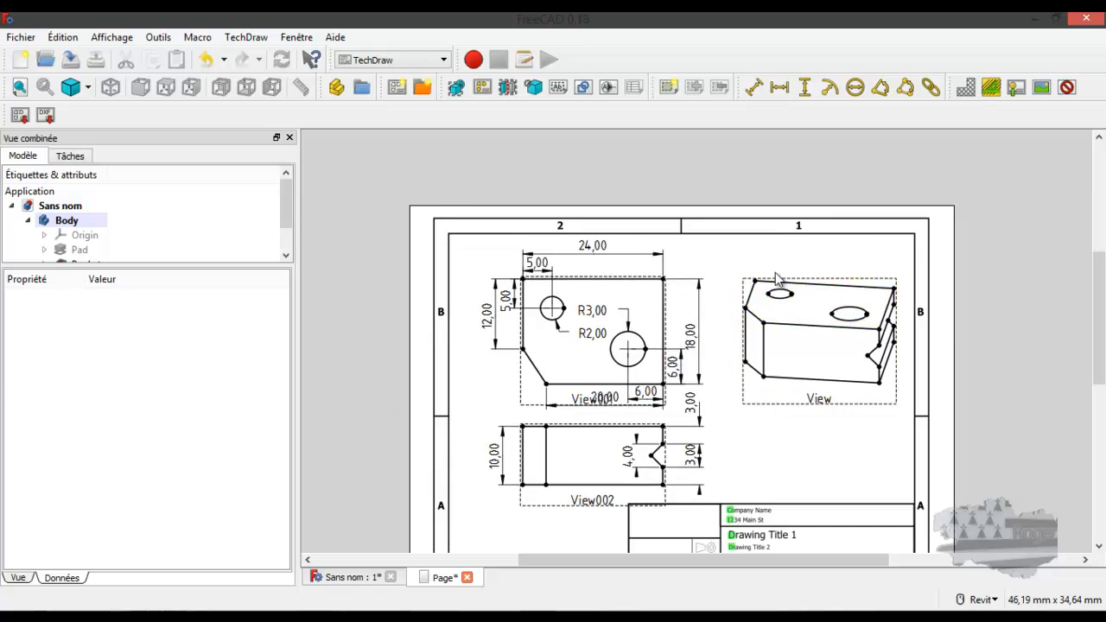
{"action": "scroll", "coordinate": [740, 442], "scroll_direction": "up", "scroll_amount": 2}
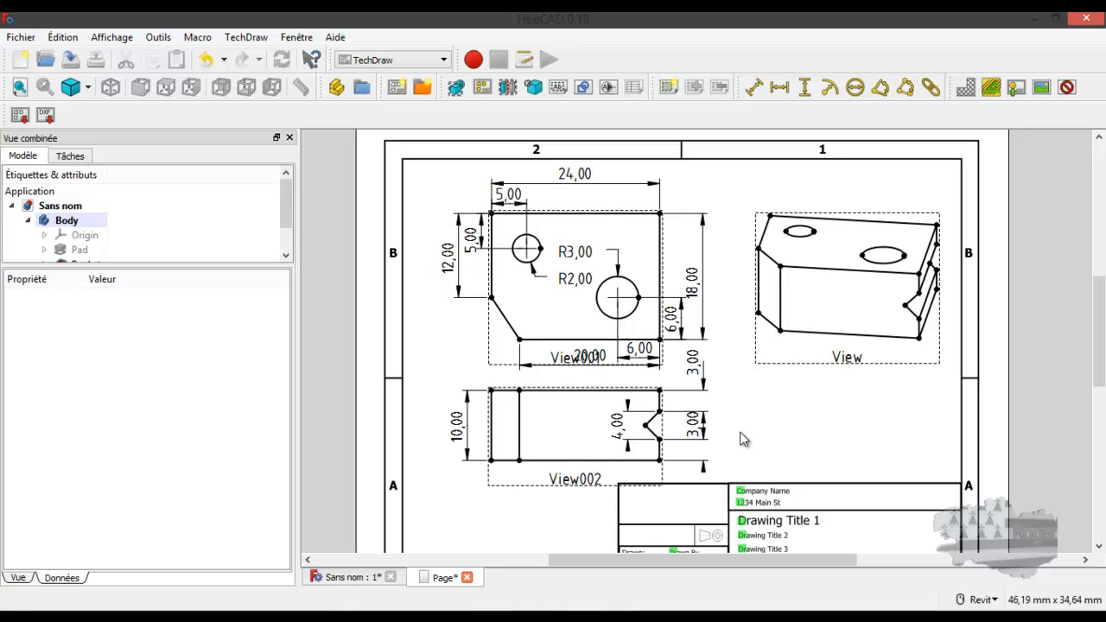
{"action": "scroll", "coordinate": [740, 441], "scroll_direction": "down", "scroll_amount": 2}
{"action": "scroll", "coordinate": [748, 522], "scroll_direction": "up", "scroll_amount": 3}
{"action": "scroll", "coordinate": [748, 521], "scroll_direction": "up", "scroll_amount": 3}
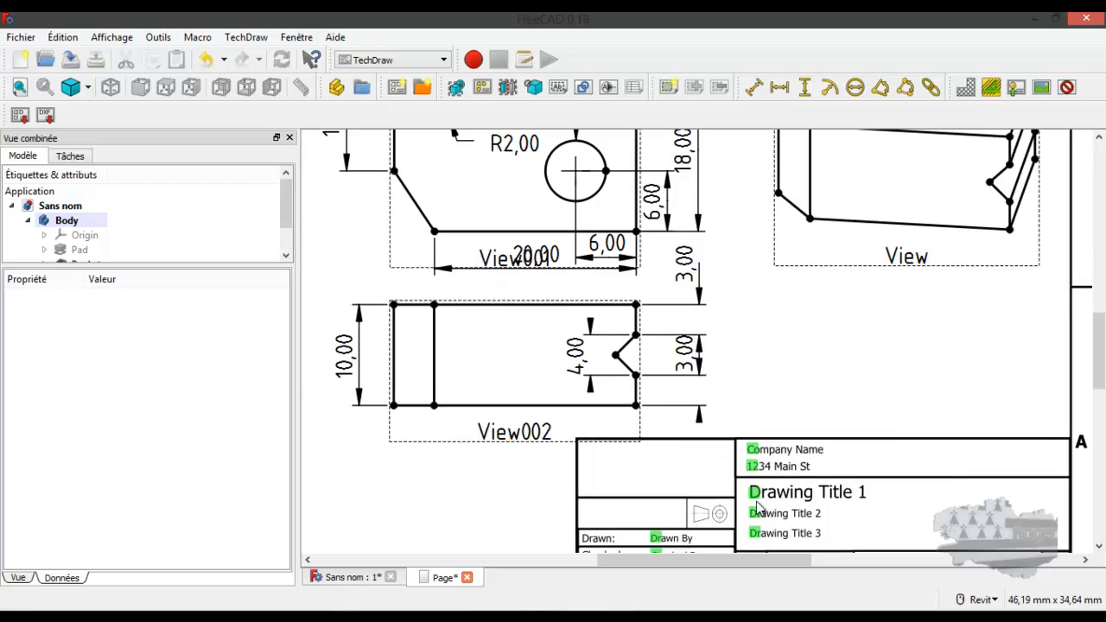
{"action": "left_click", "coordinate": [763, 437]}
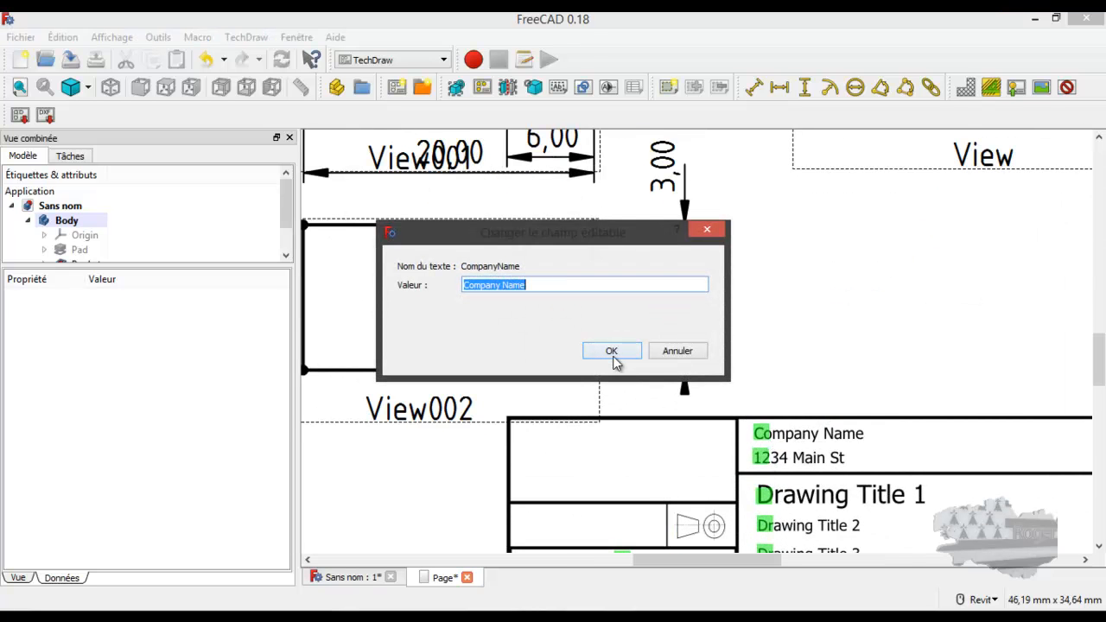
{"action": "left_click", "coordinate": [673, 354]}
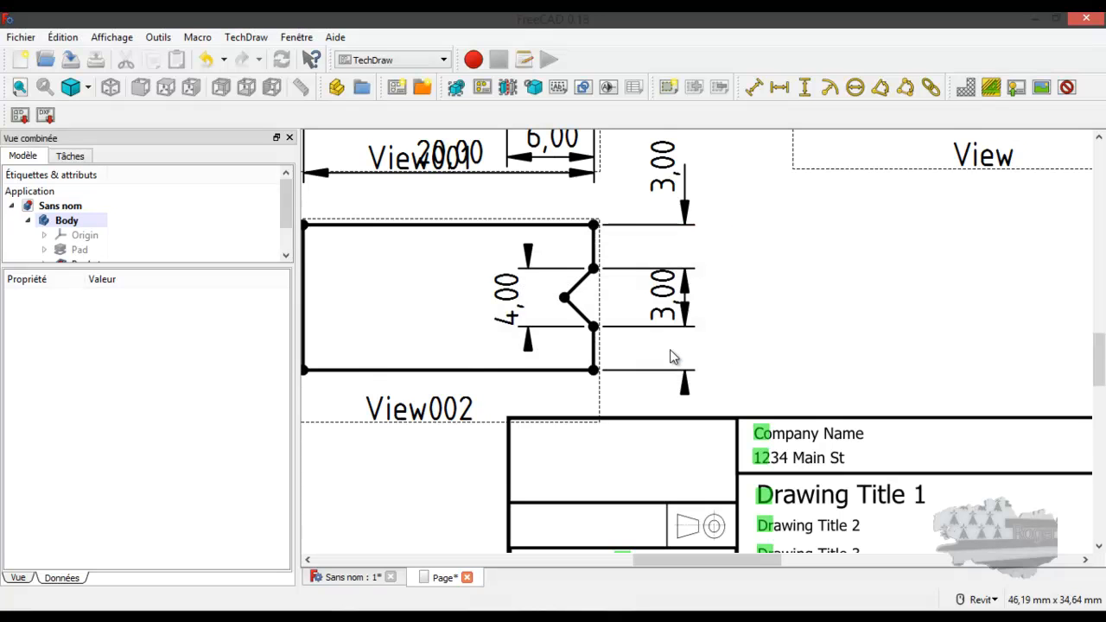
{"action": "left_click", "coordinate": [761, 460]}
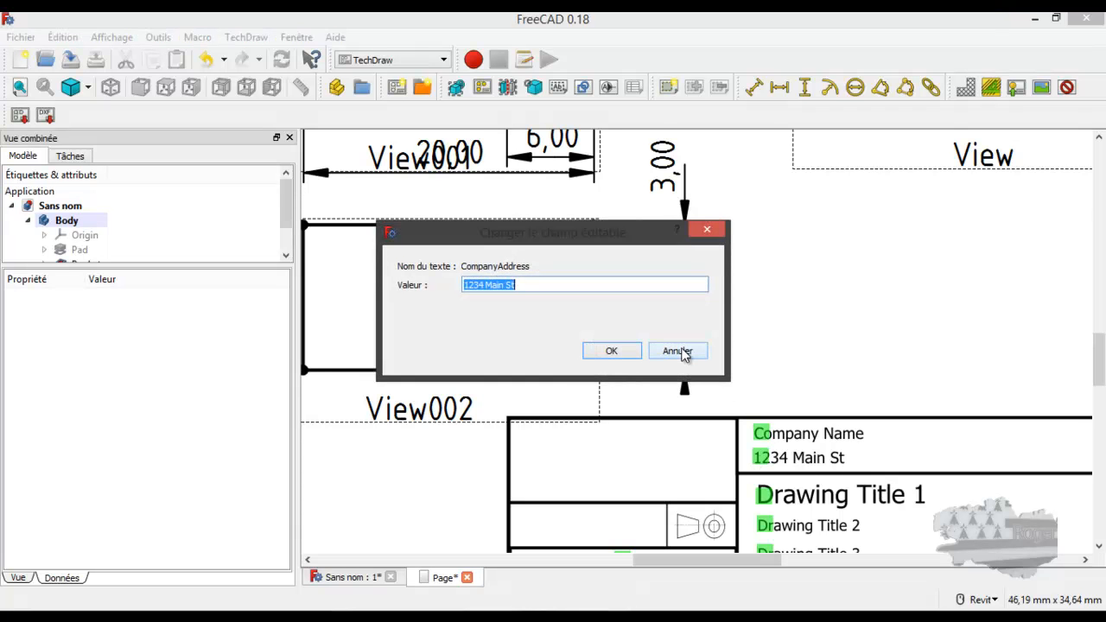
{"action": "left_click", "coordinate": [681, 351]}
{"action": "scroll", "coordinate": [811, 338], "scroll_direction": "down", "scroll_amount": 3}
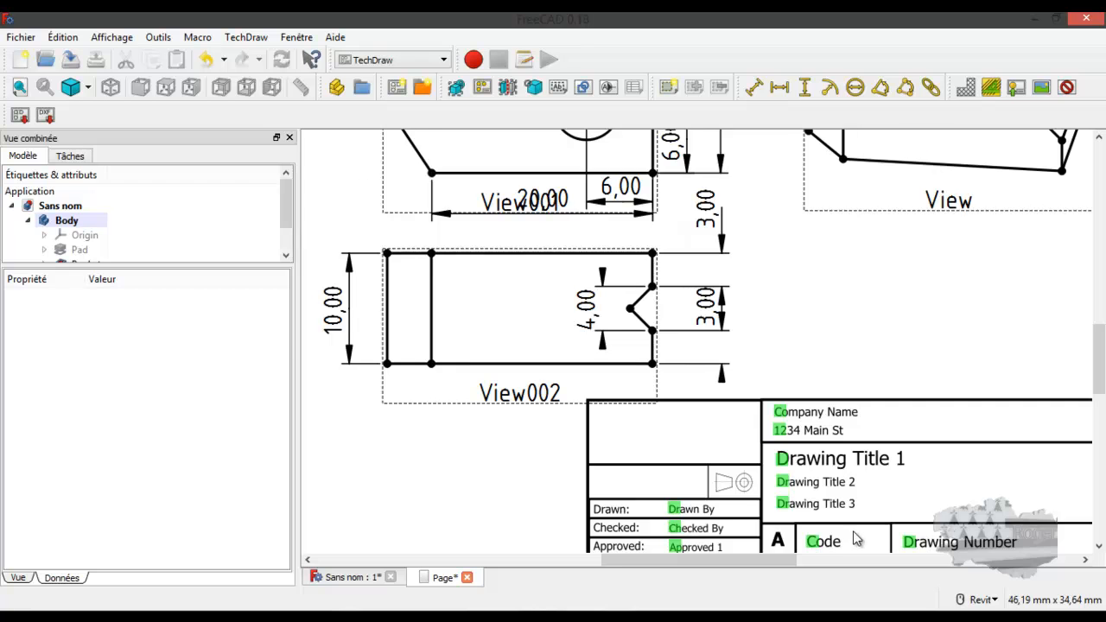
{"action": "scroll", "coordinate": [857, 538], "scroll_direction": "up", "scroll_amount": 3}
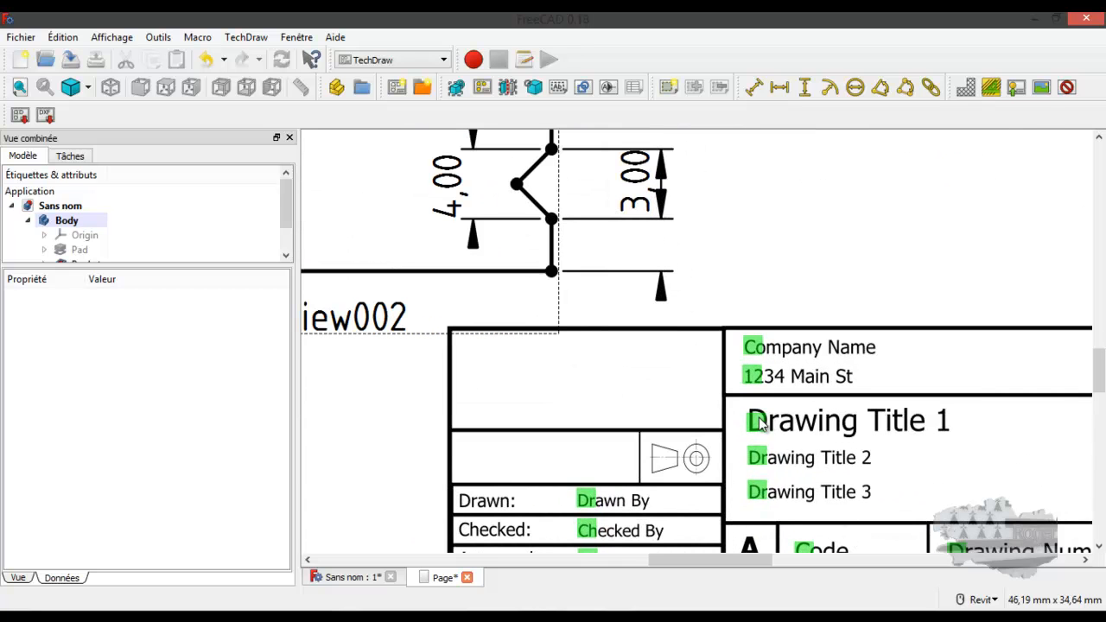
{"action": "left_click", "coordinate": [761, 423]}
{"action": "left_click", "coordinate": [674, 350]}
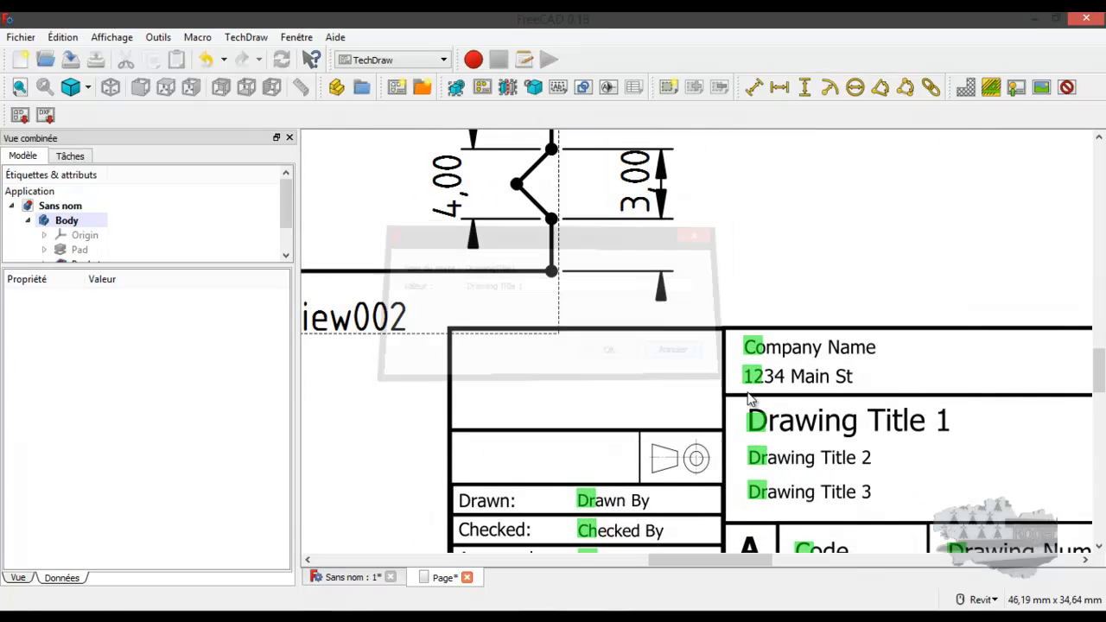
Examine the remaining title block fields, including code, drawing number, scale, weight, sheet, and the drawn, checked and approved entries
{"action": "scroll", "coordinate": [855, 458], "scroll_direction": "down", "scroll_amount": 1}
{"action": "scroll", "coordinate": [855, 458], "scroll_direction": "down", "scroll_amount": 2}
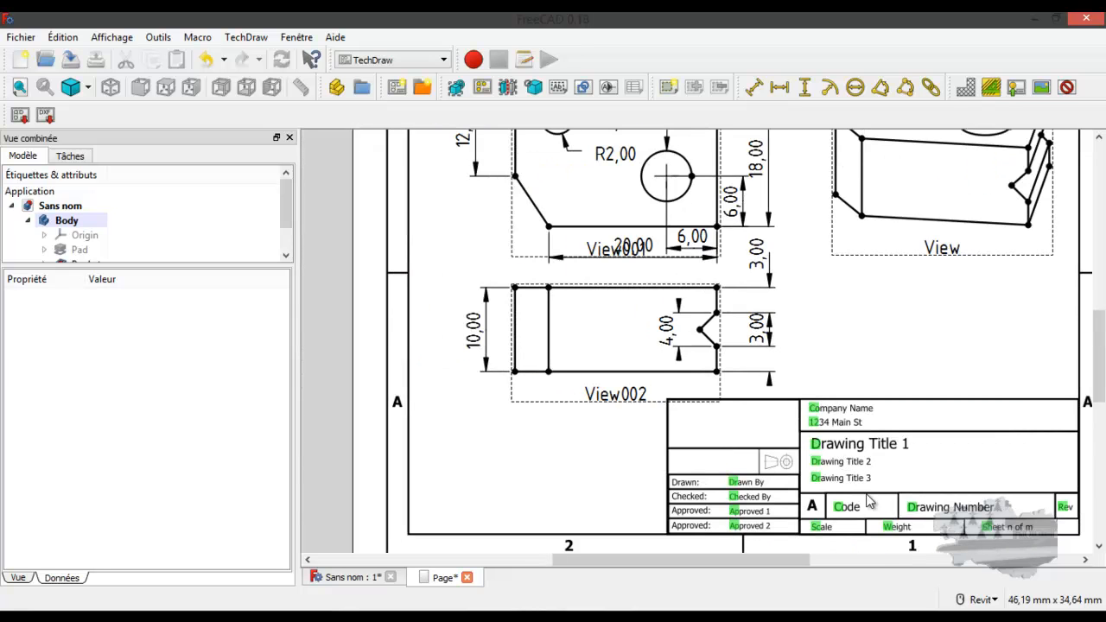
{"action": "scroll", "coordinate": [860, 543], "scroll_direction": "up", "scroll_amount": 3}
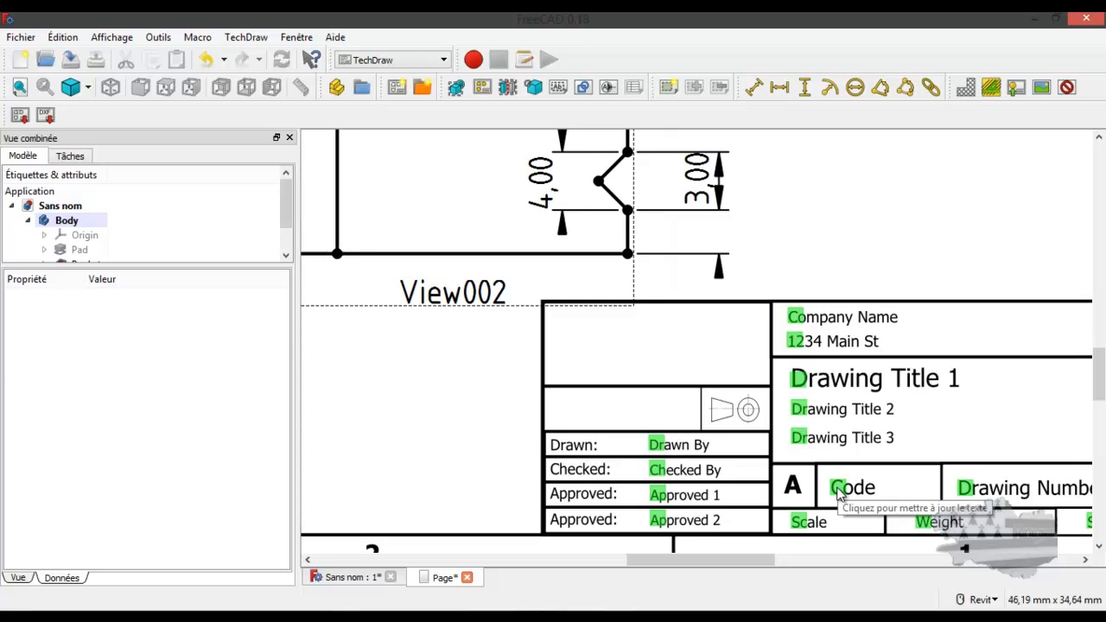
{"action": "scroll", "coordinate": [875, 499], "scroll_direction": "down", "scroll_amount": 2}
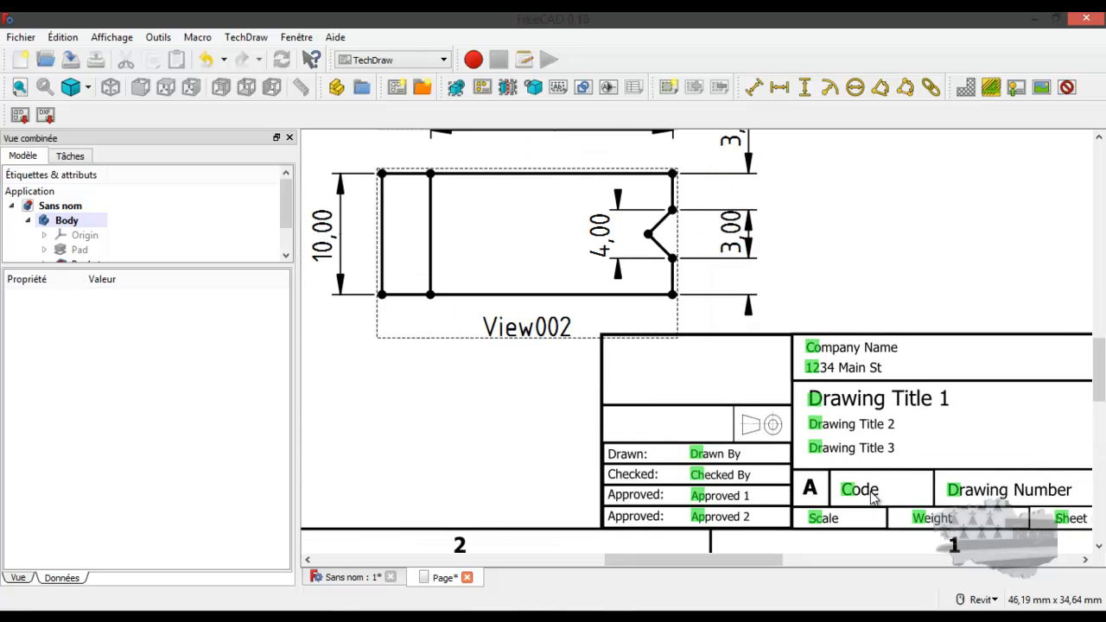
{"action": "scroll", "coordinate": [873, 497], "scroll_direction": "down", "scroll_amount": 1}
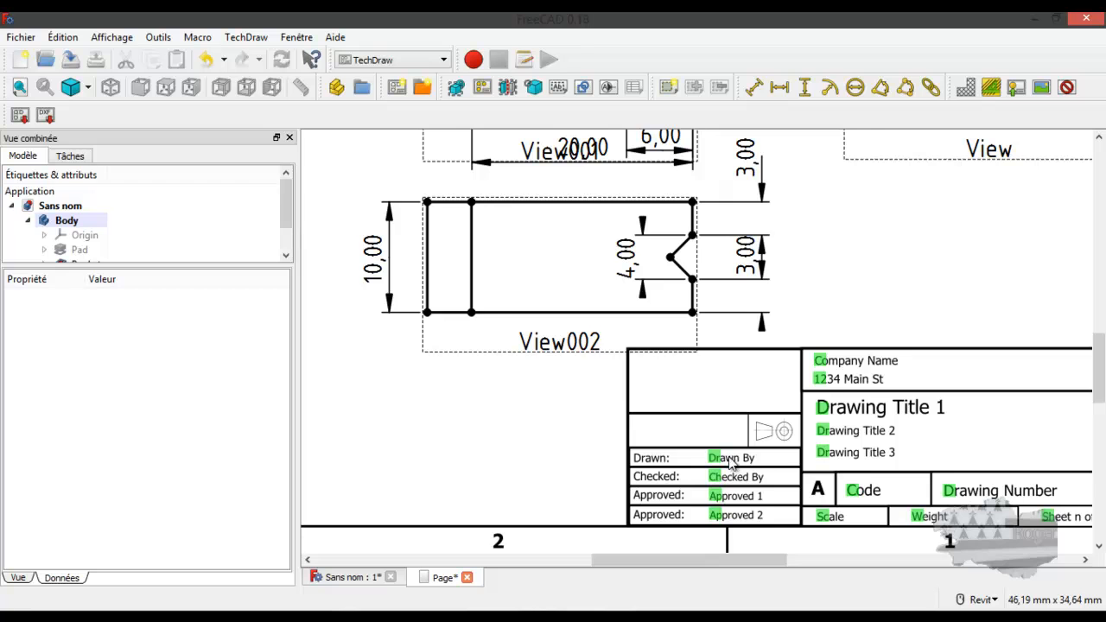
{"action": "scroll", "coordinate": [688, 479], "scroll_direction": "down", "scroll_amount": 1}
{"action": "scroll", "coordinate": [979, 499], "scroll_direction": "down", "scroll_amount": 1}
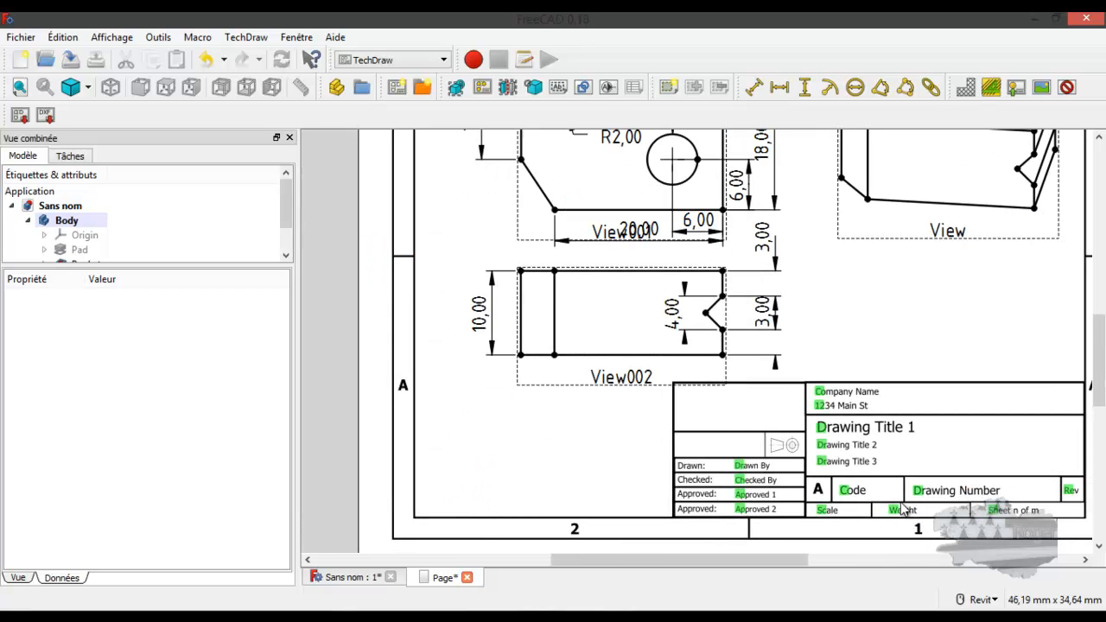
{"action": "left_click_drag", "start_coordinate": [773, 560], "coordinate": [793, 562]}
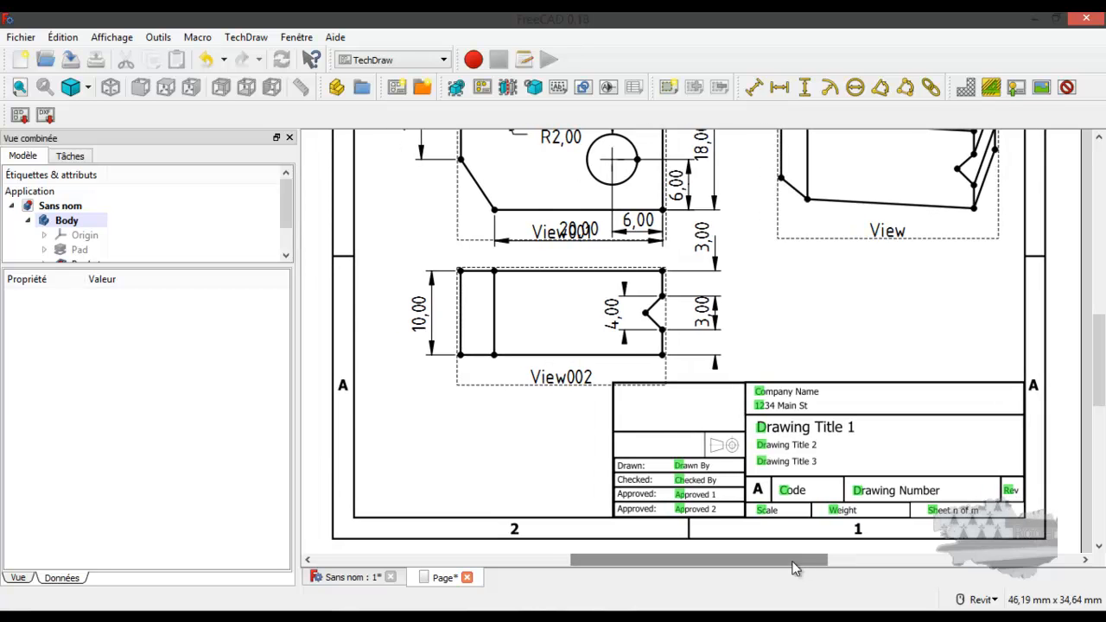
{"action": "scroll", "coordinate": [803, 415], "scroll_direction": "up", "scroll_amount": 3}
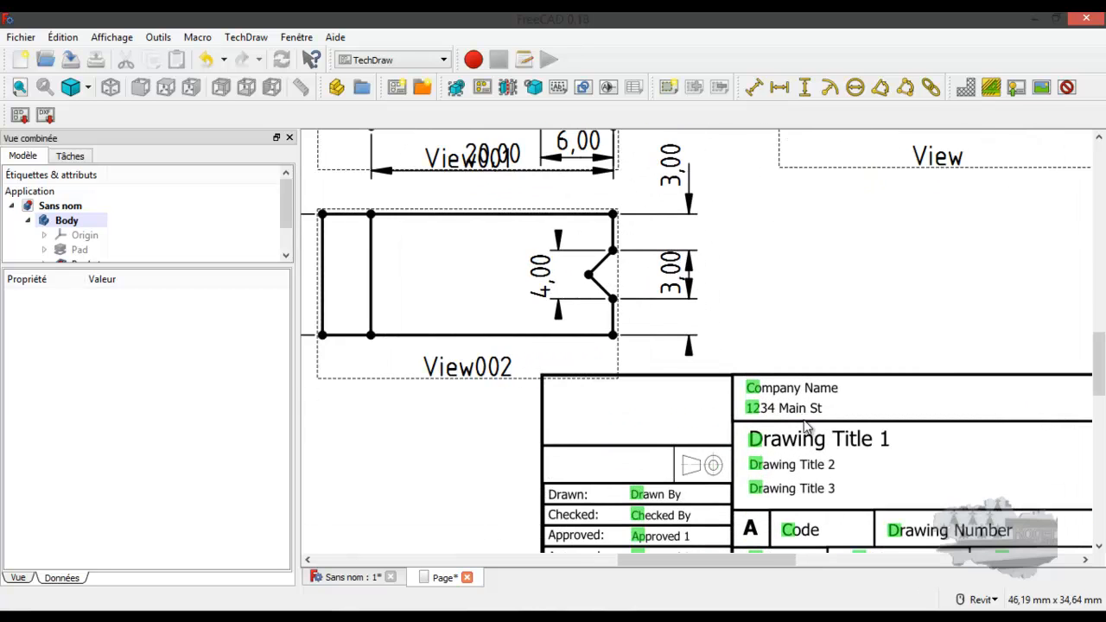
{"action": "scroll", "coordinate": [810, 445], "scroll_direction": "up", "scroll_amount": 1}
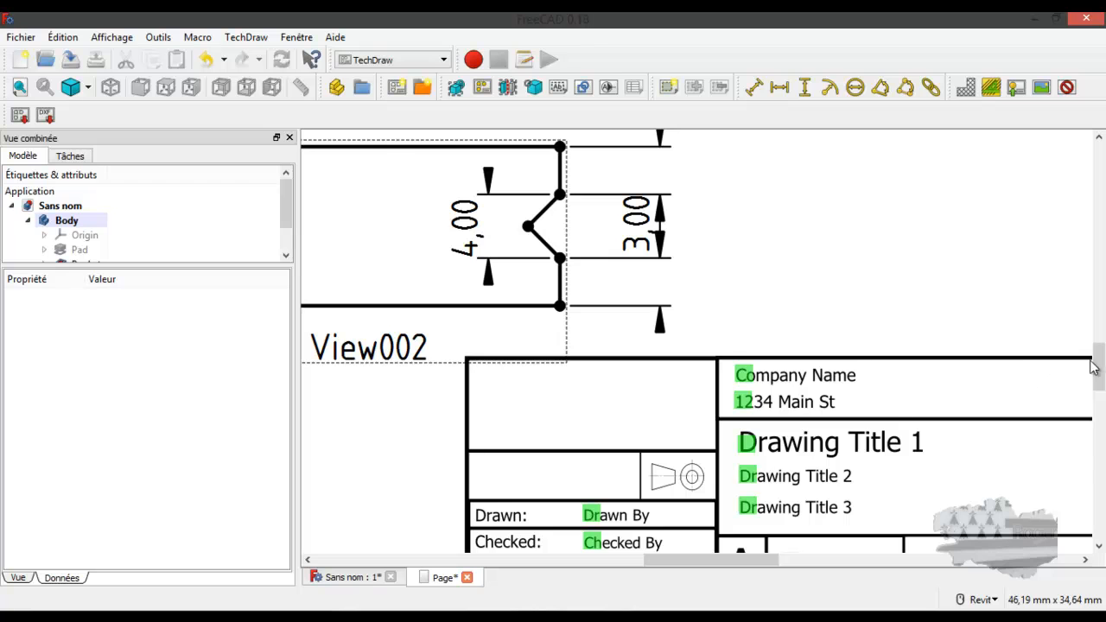
{"action": "left_click_drag", "start_coordinate": [1099, 365], "coordinate": [1099, 381]}
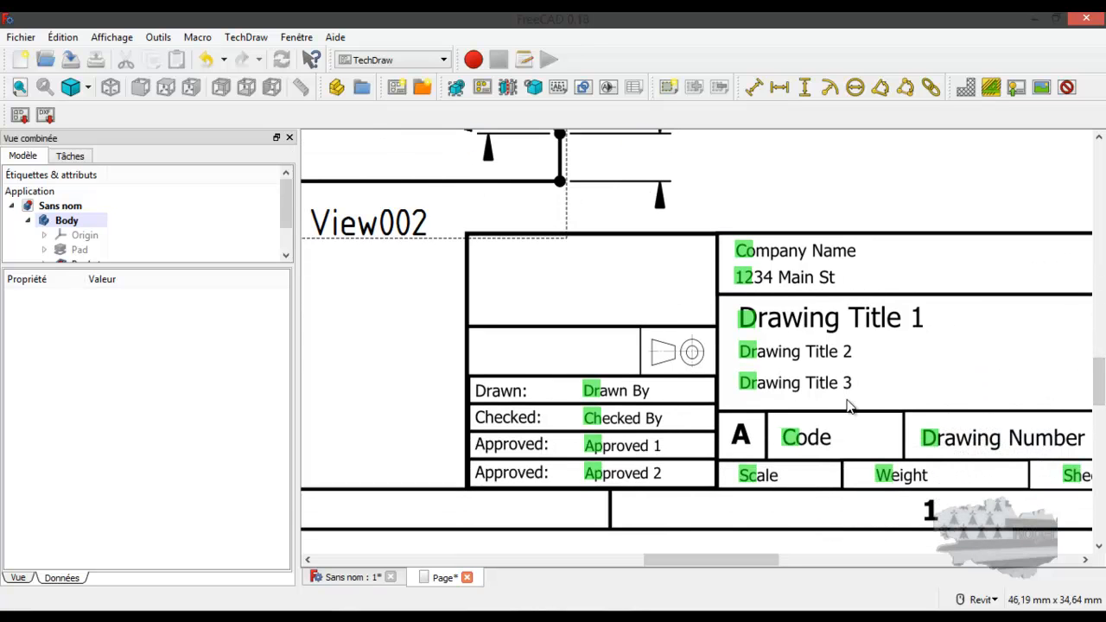
{"action": "scroll", "coordinate": [735, 437], "scroll_direction": "down", "scroll_amount": 3}
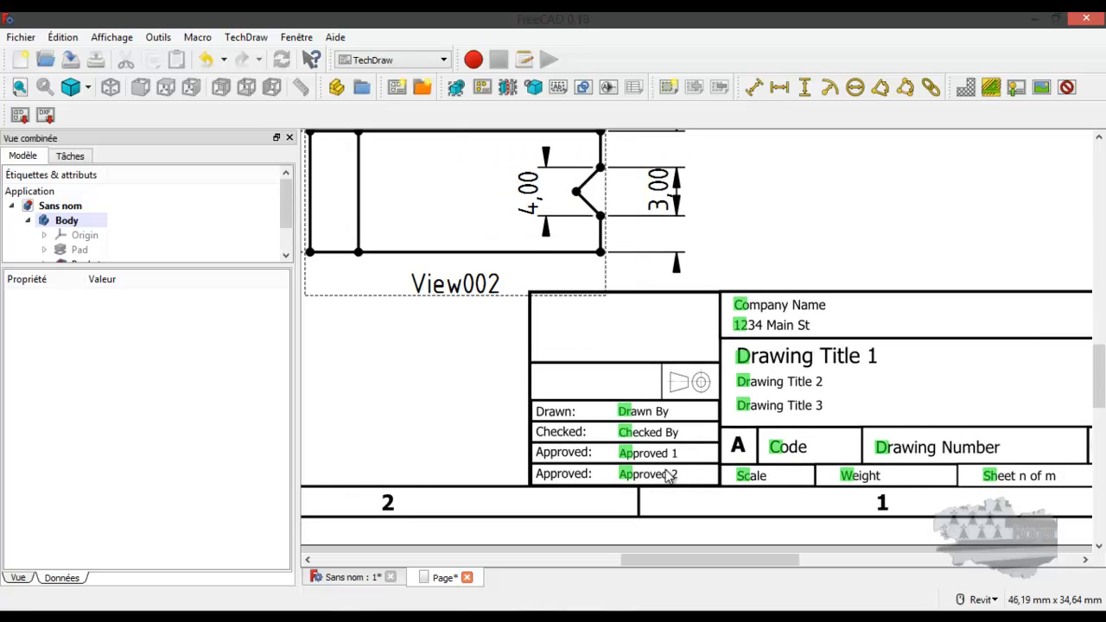
{"action": "scroll", "coordinate": [664, 477], "scroll_direction": "down", "scroll_amount": 2}
{"action": "scroll", "coordinate": [663, 477], "scroll_direction": "down", "scroll_amount": 1}
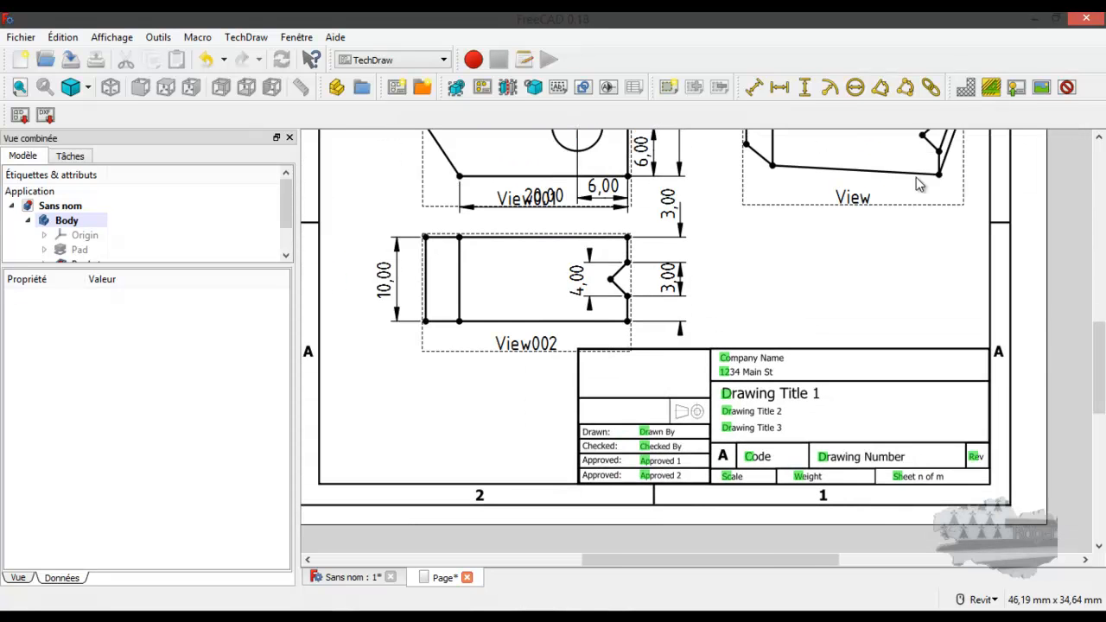
Turn off the view frames to show the clean drawing with all views and dimensions
{"action": "left_click", "coordinate": [1066, 87]}
{"action": "scroll", "coordinate": [770, 323], "scroll_direction": "down", "scroll_amount": 1}
{"action": "left_click_drag", "start_coordinate": [1094, 353], "coordinate": [1099, 340]}
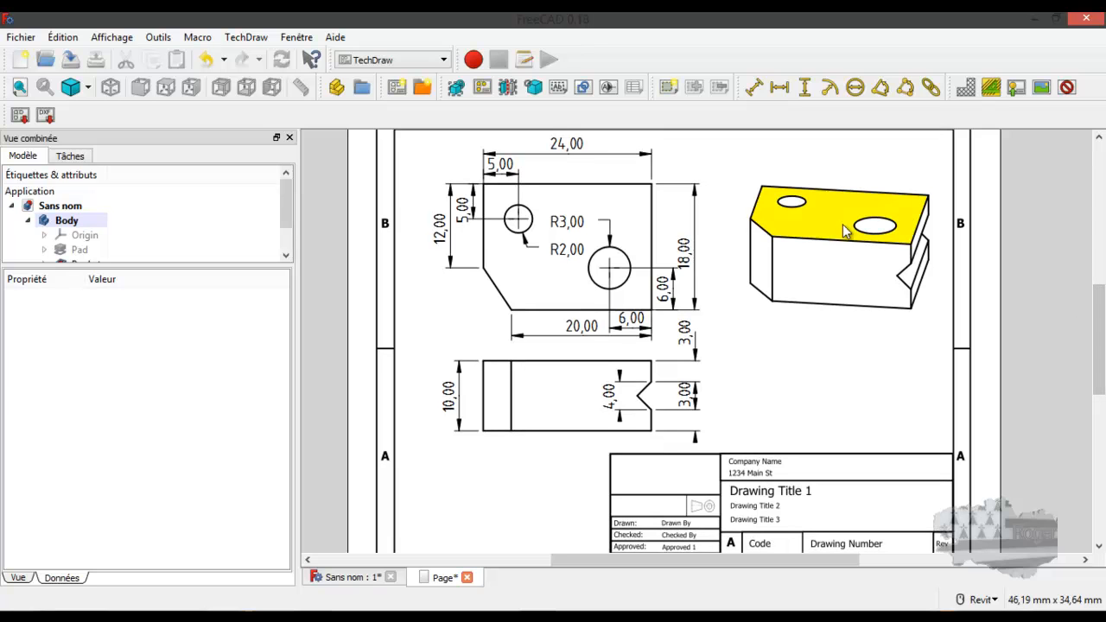
Try to add an angle dimension, including the three-point type, from the plan view's sloped corner edge alone
{"action": "left_click", "coordinate": [856, 274]}
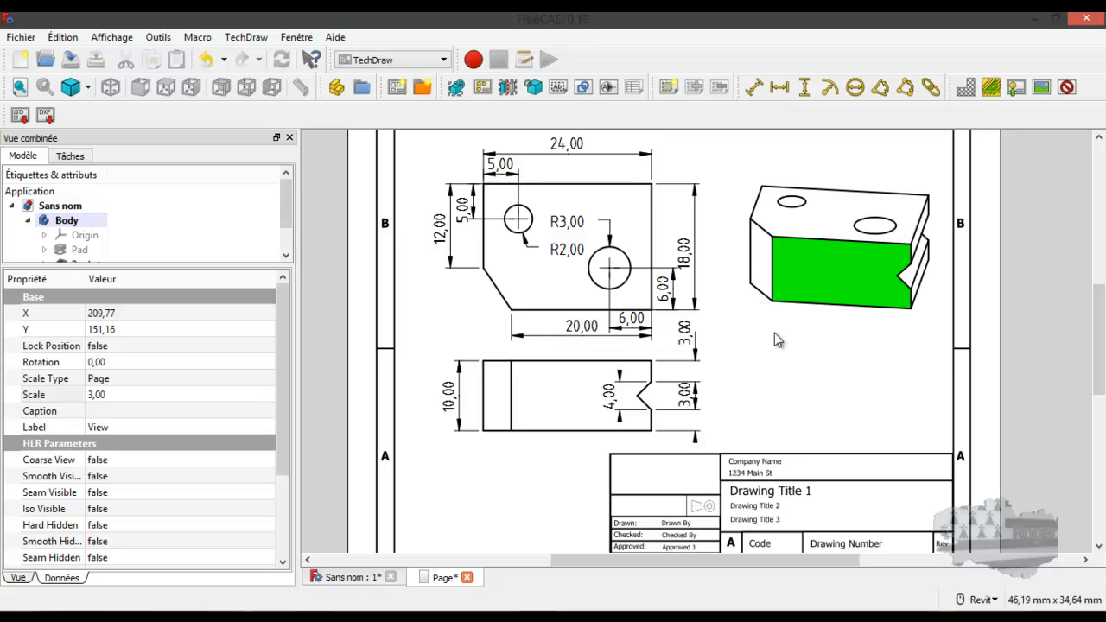
{"action": "left_click", "coordinate": [722, 332]}
{"action": "left_click", "coordinate": [495, 287]}
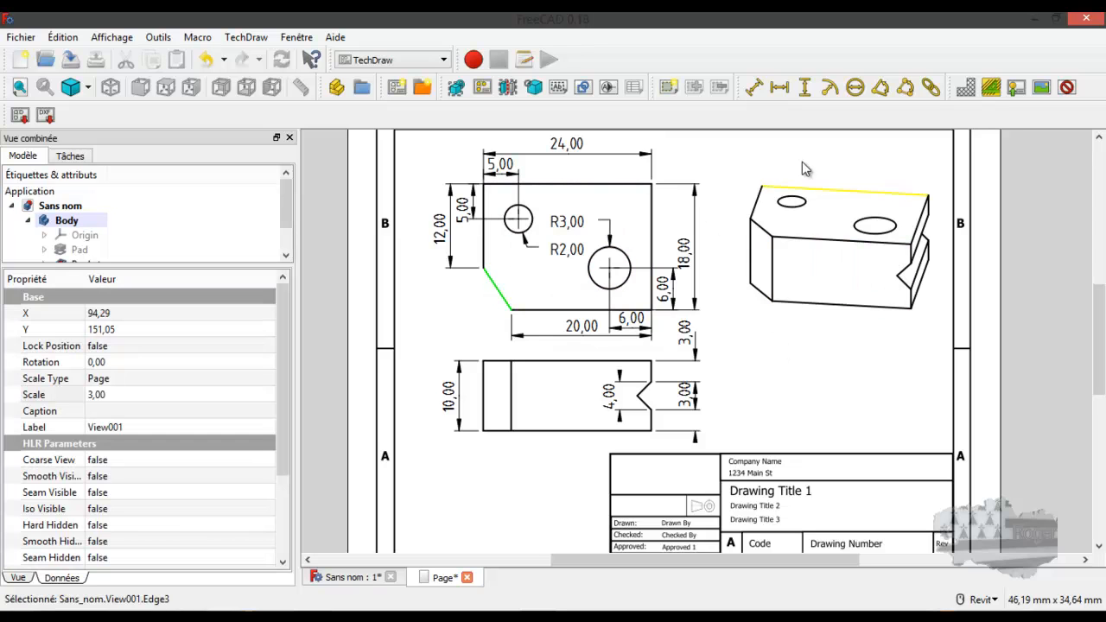
{"action": "left_click", "coordinate": [881, 89]}
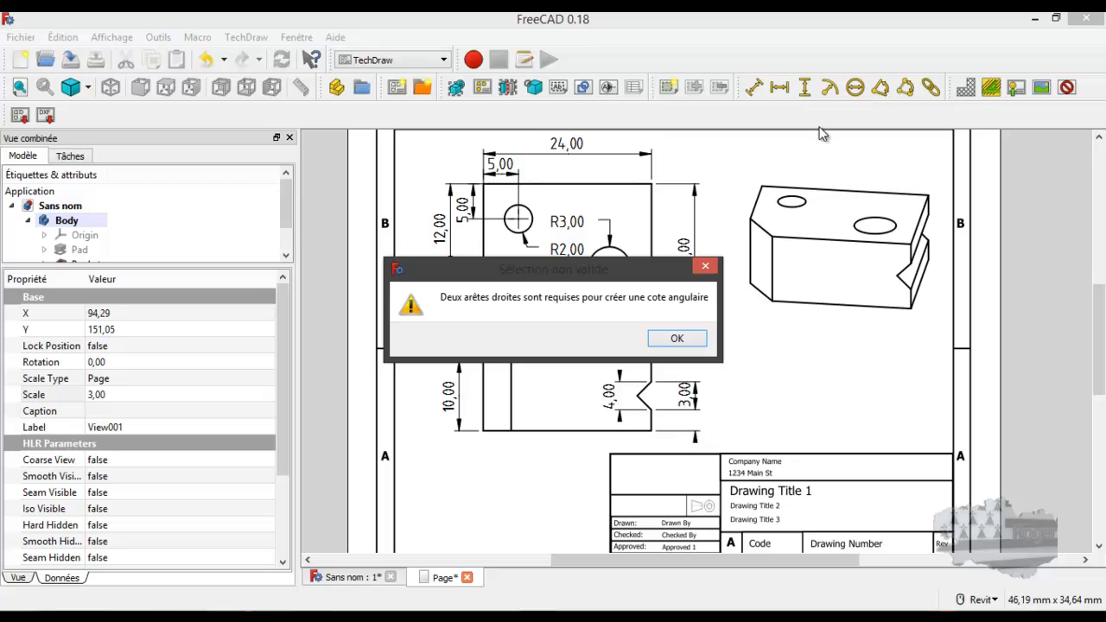
{"action": "left_click", "coordinate": [678, 341]}
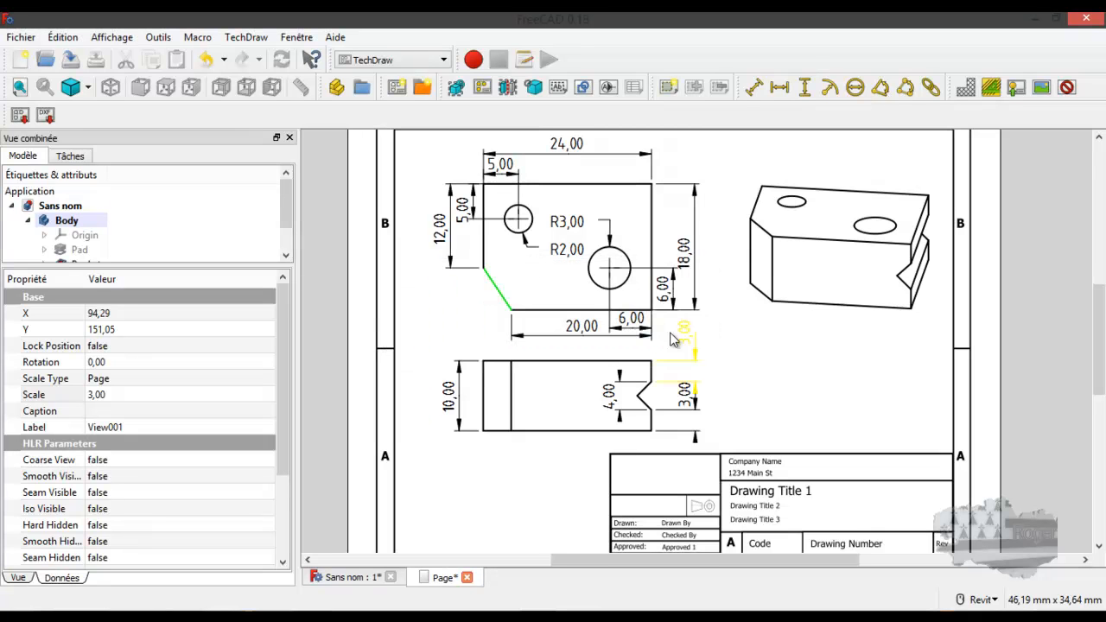
{"action": "left_click", "coordinate": [907, 89]}
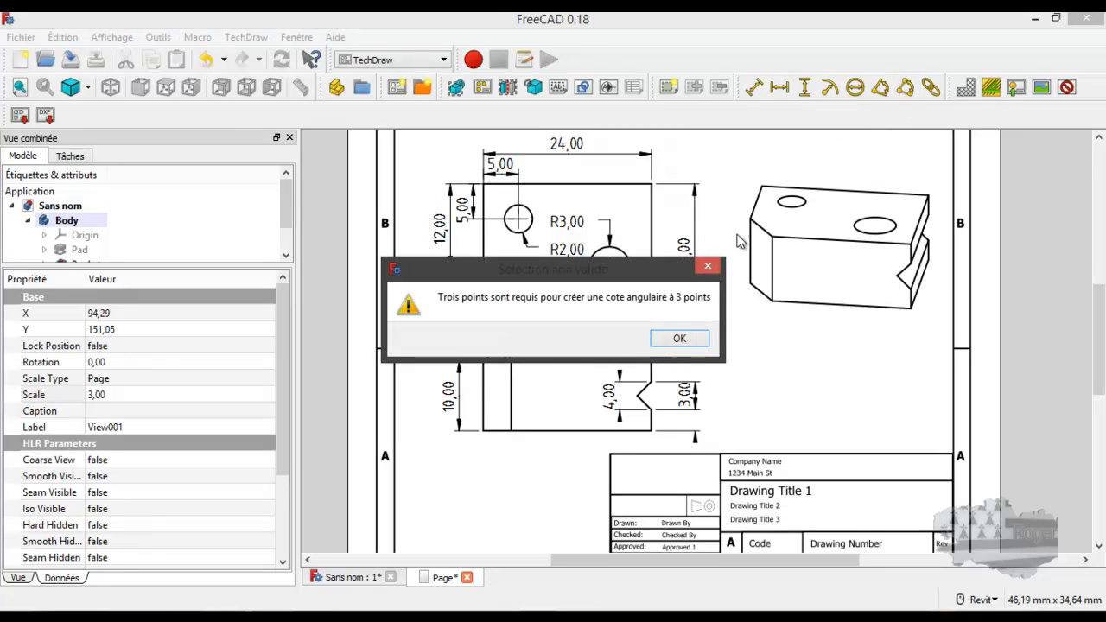
{"action": "left_click", "coordinate": [679, 341]}
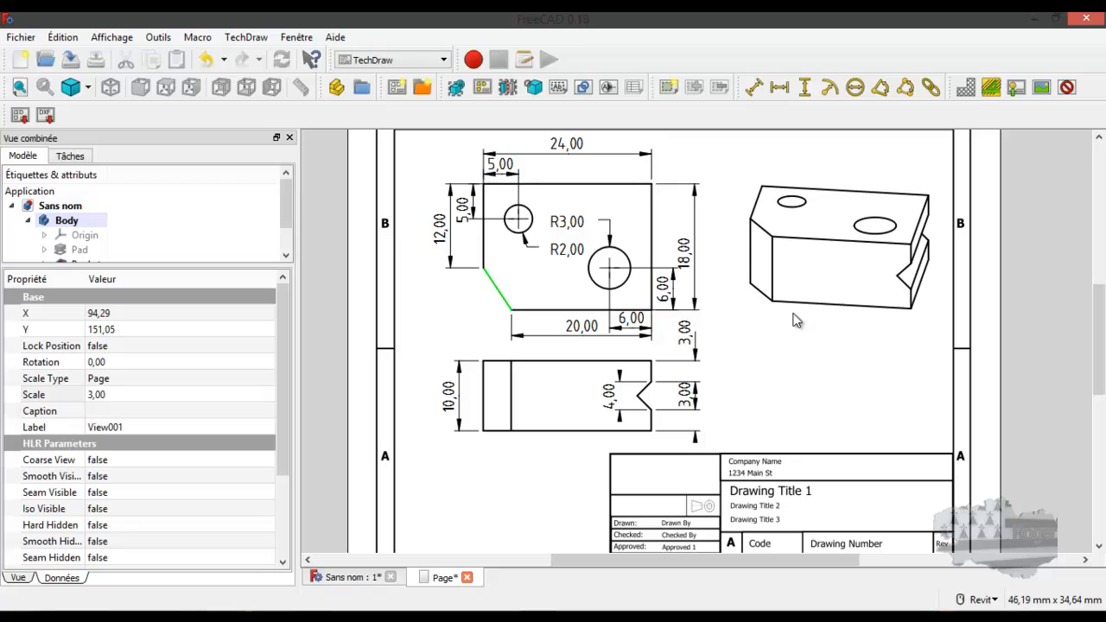
Retry the angle dimension on the plan view's sloped corner edge while the view frames are temporarily shown
{"action": "left_click", "coordinate": [1066, 87]}
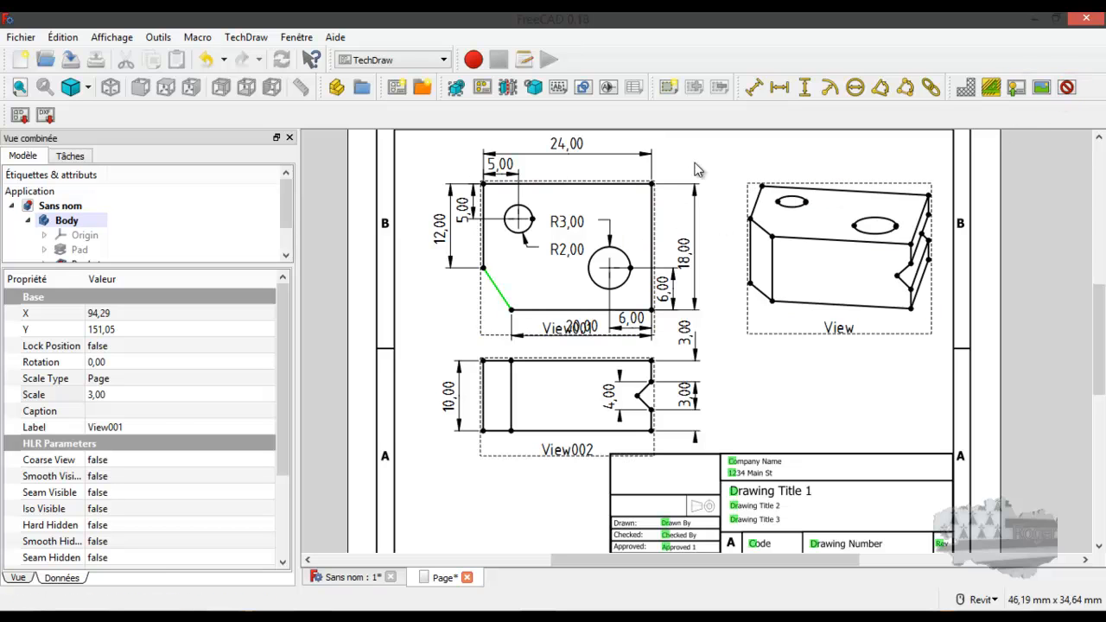
{"action": "left_click", "coordinate": [880, 90]}
{"action": "left_click", "coordinate": [689, 340]}
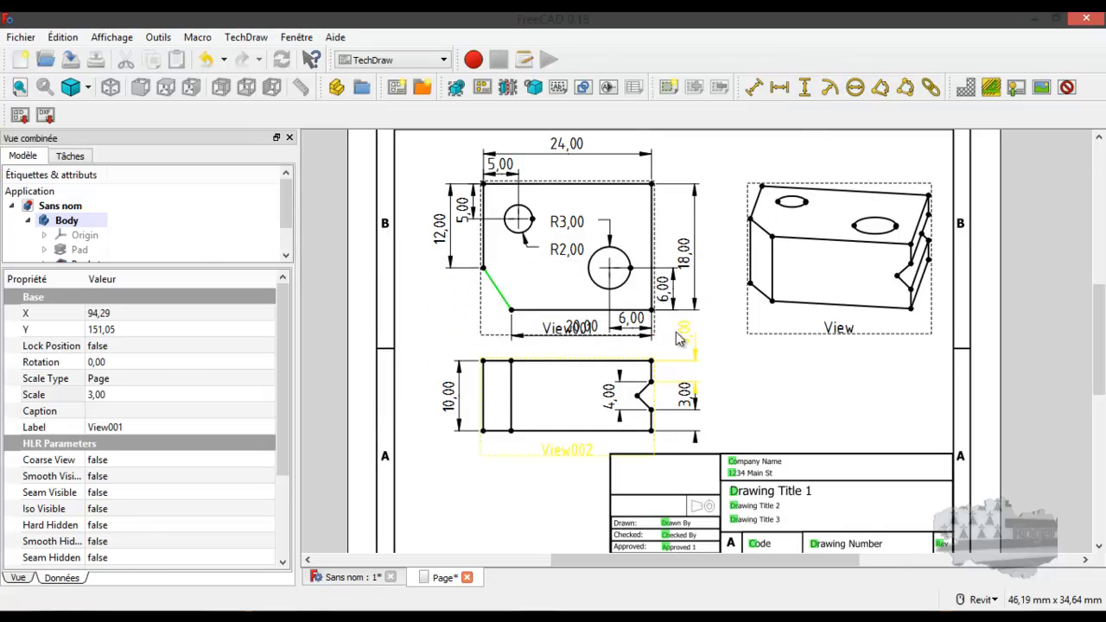
{"action": "left_click", "coordinate": [1066, 87]}
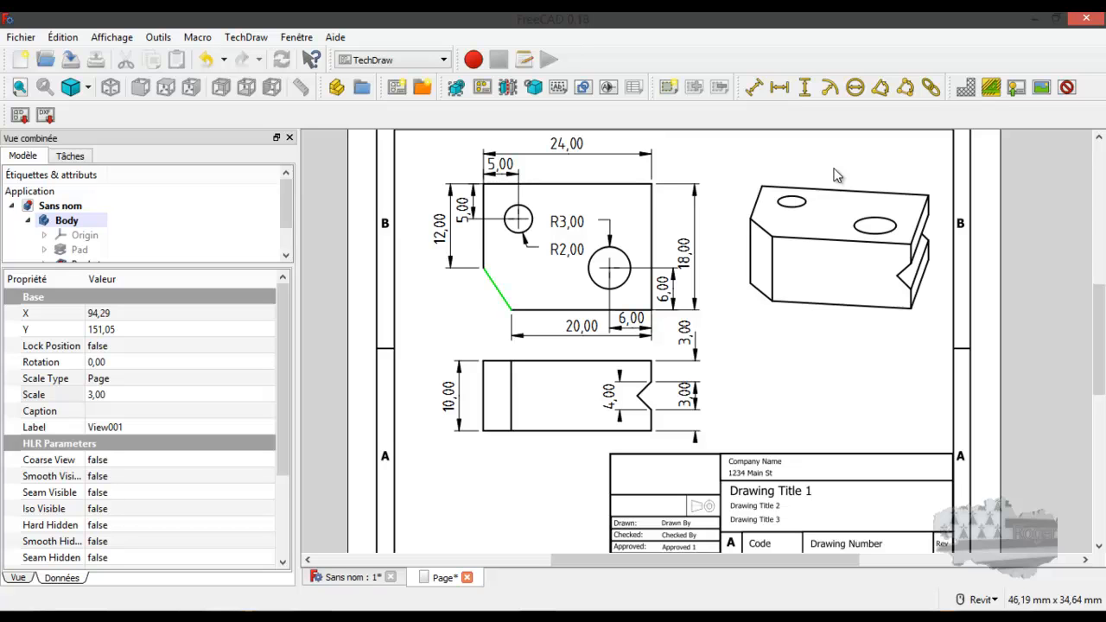
Try to add an angle dimension to the groove in the lower view from its upper sloped edge alone
{"action": "left_click", "coordinate": [645, 394]}
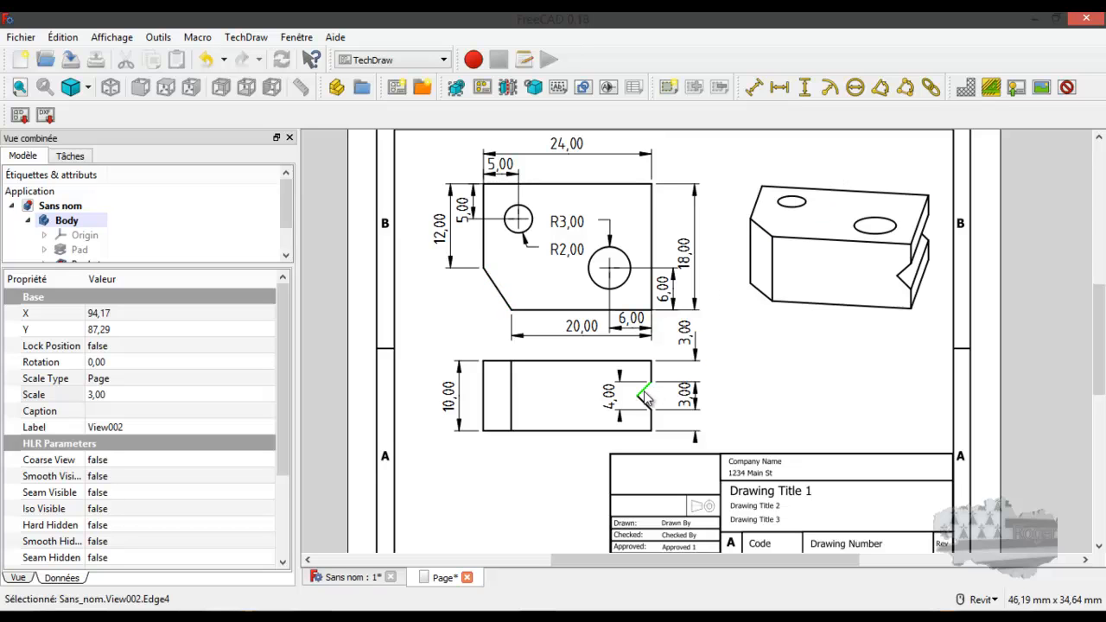
{"action": "left_click", "coordinate": [882, 89]}
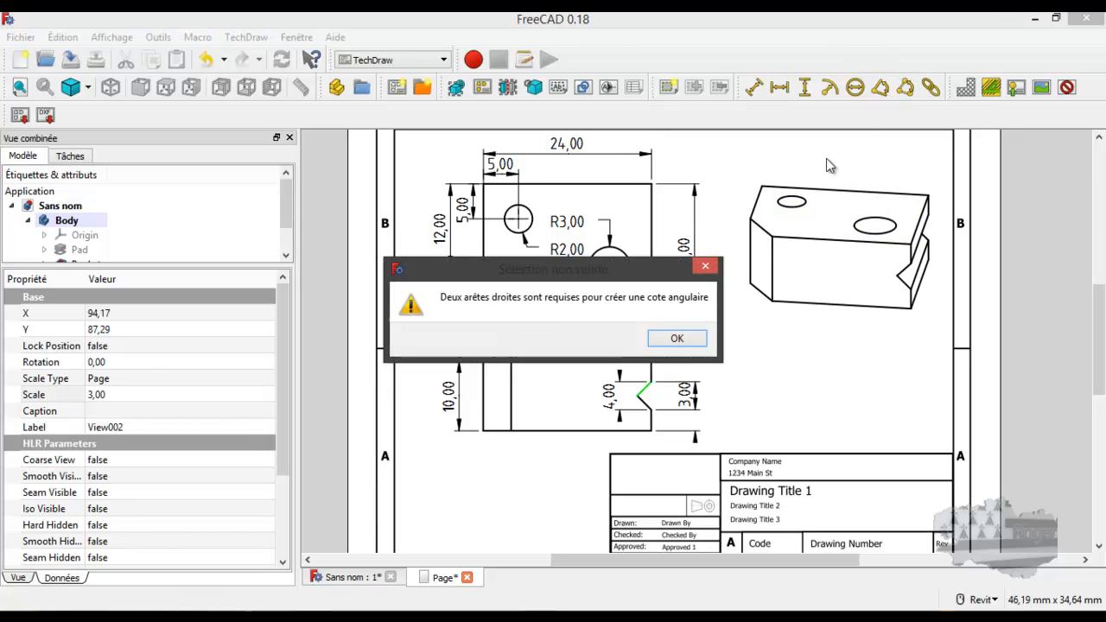
{"action": "left_click", "coordinate": [680, 340]}
{"action": "left_click", "coordinate": [774, 369]}
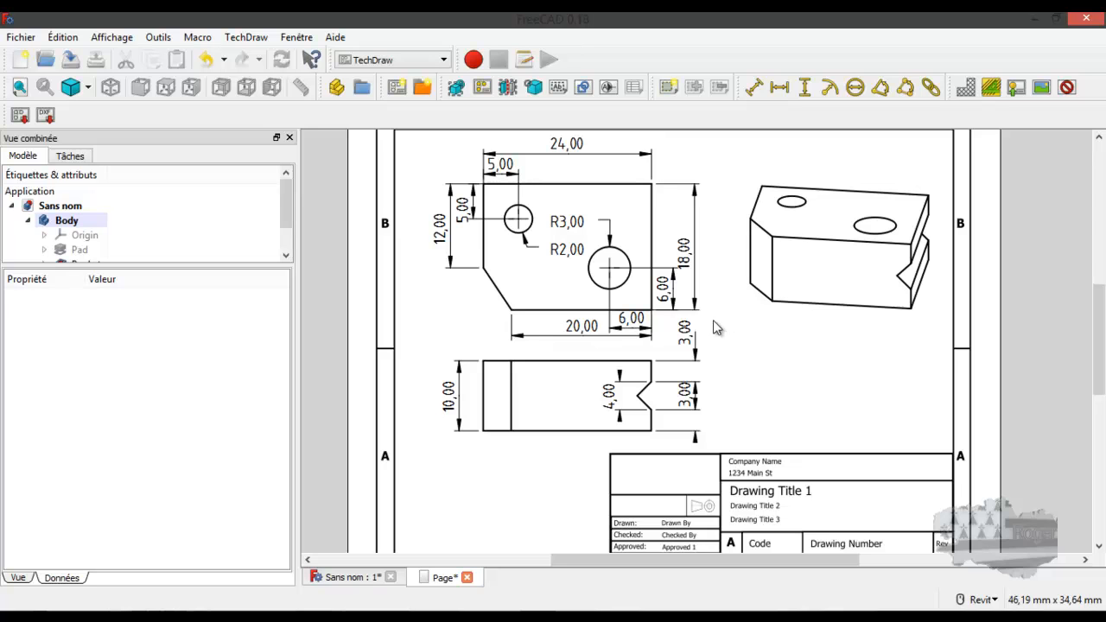
Delete the two 3 mm vertical dimensions that locate the groove's edges in the lower view
{"action": "left_click", "coordinate": [610, 268]}
{"action": "left_click", "coordinate": [681, 402]}
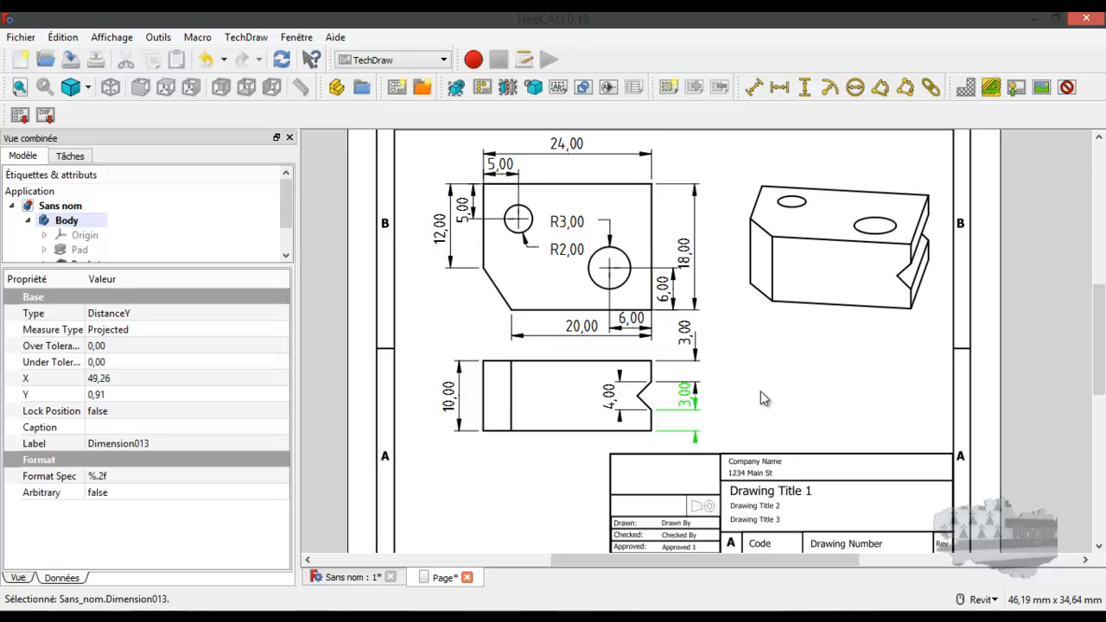
{"action": "key", "text": "Delete"}
{"action": "left_click", "coordinate": [661, 372]}
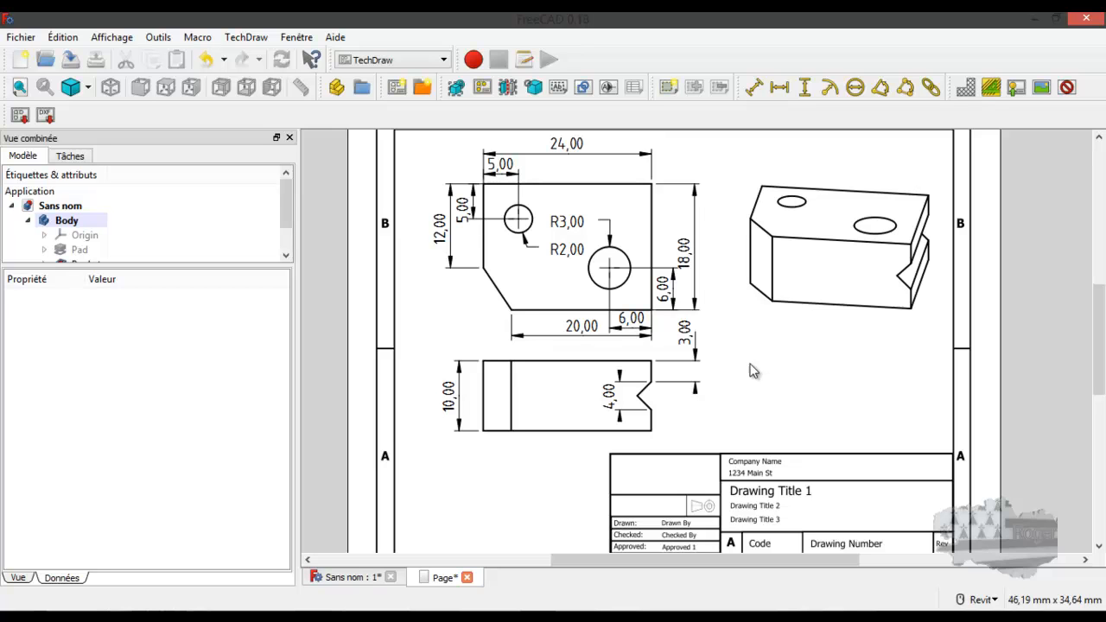
{"action": "left_click", "coordinate": [687, 336]}
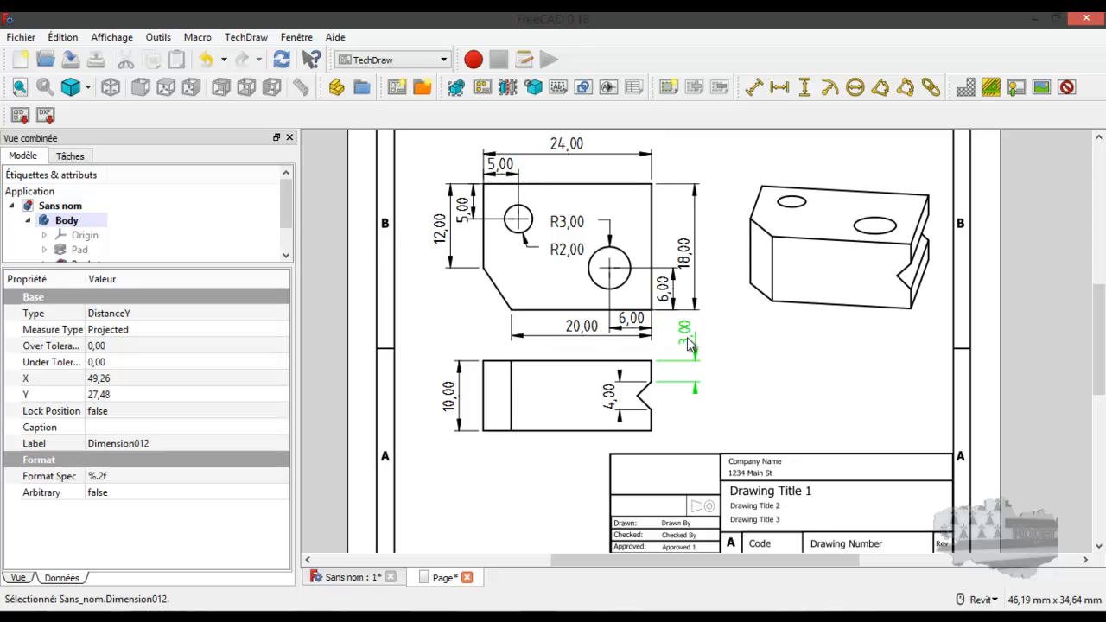
{"action": "key", "text": "Delete"}
{"action": "left_click", "coordinate": [670, 373]}
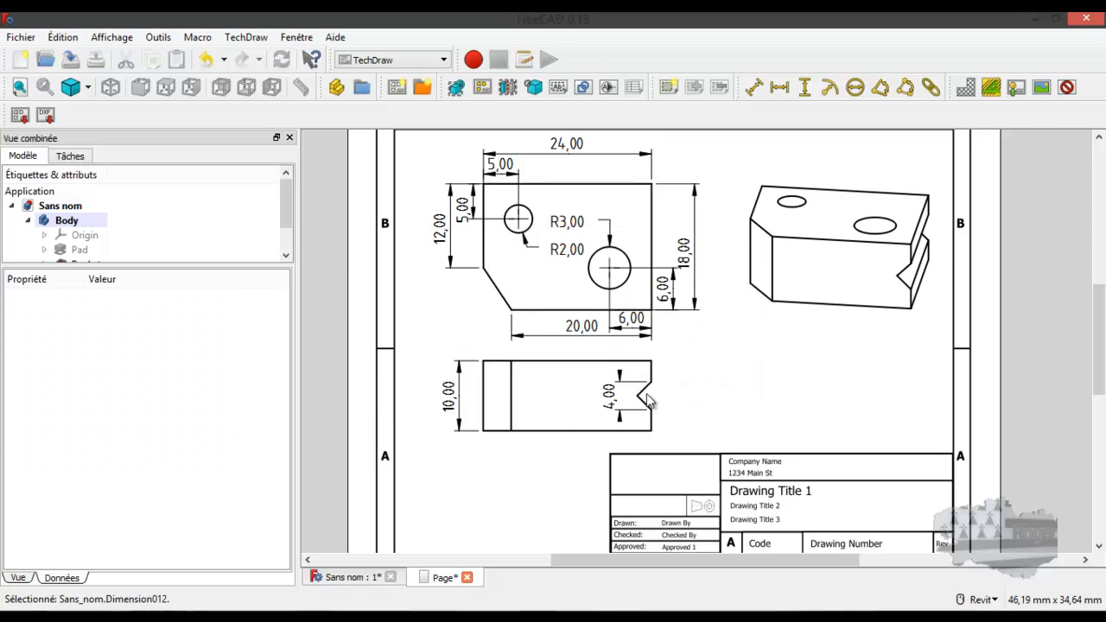
With the view frames temporarily shown, add a vertical dimension from the lower view's upper-right corner to the groove's apex, placed right of the view
{"action": "scroll", "coordinate": [648, 394], "scroll_direction": "up", "scroll_amount": 2}
{"action": "left_click", "coordinate": [1067, 86]}
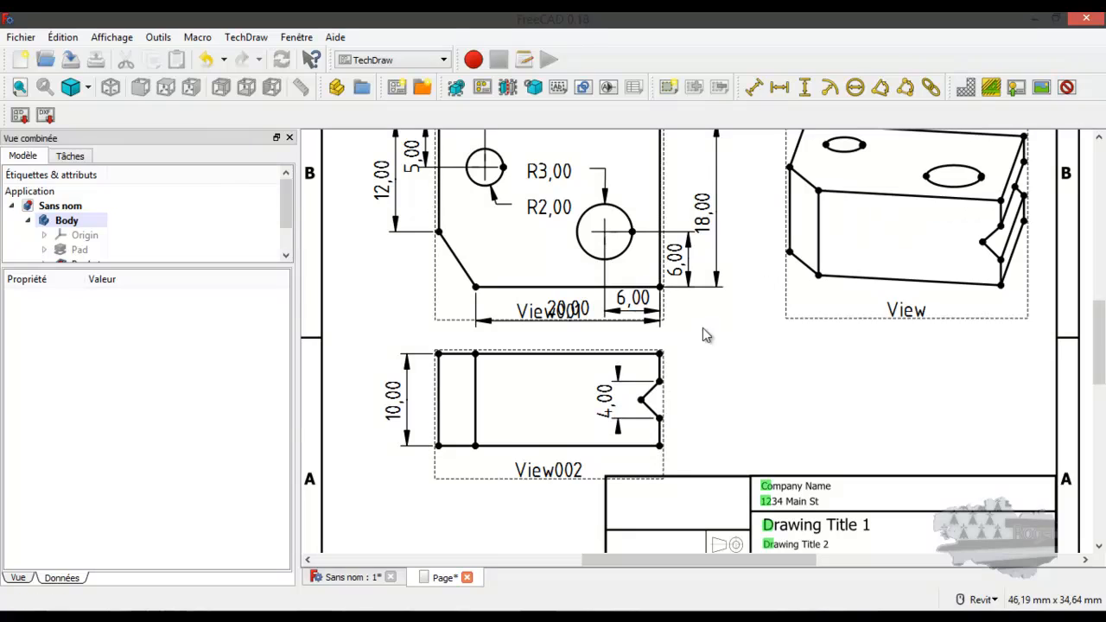
{"action": "left_click", "coordinate": [641, 400]}
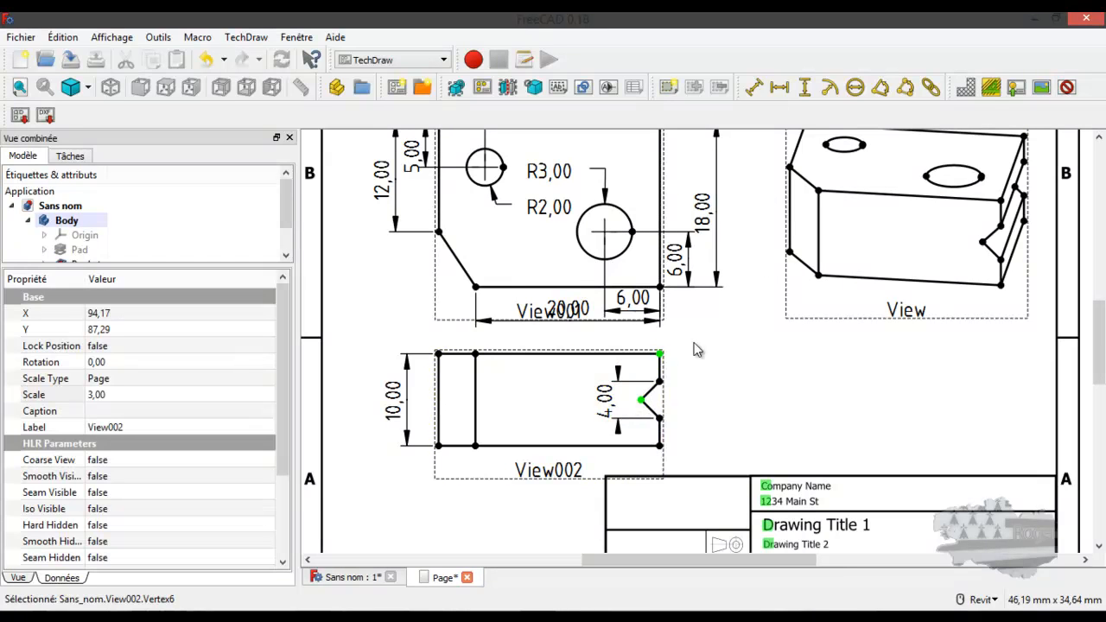
{"action": "left_click", "coordinate": [805, 90]}
{"action": "left_click_drag", "start_coordinate": [662, 389], "coordinate": [709, 388]}
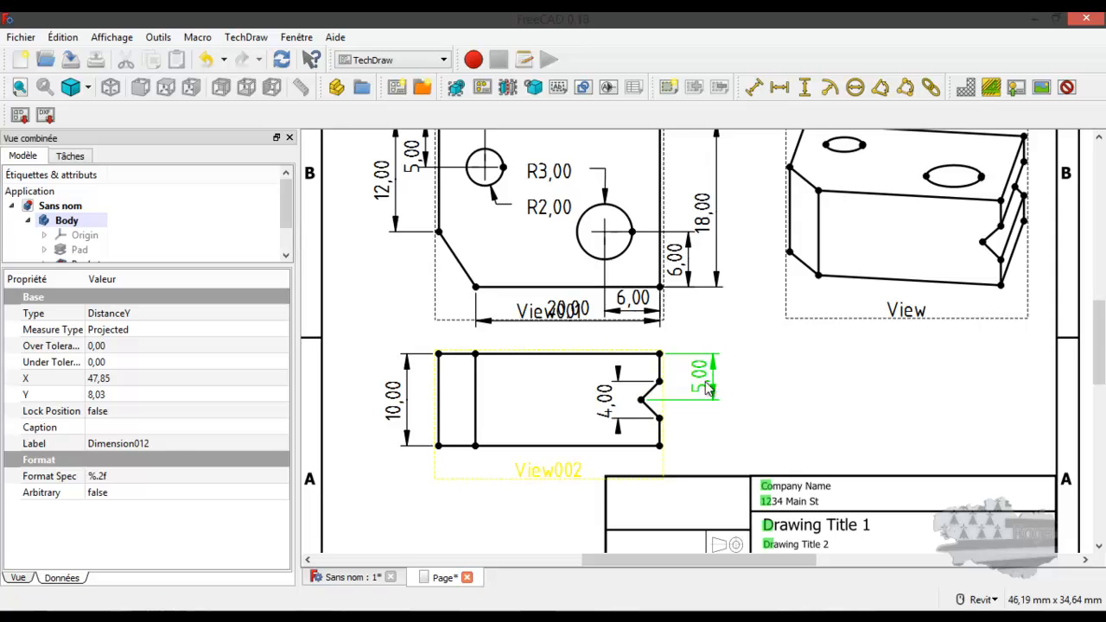
{"action": "left_click", "coordinate": [784, 402]}
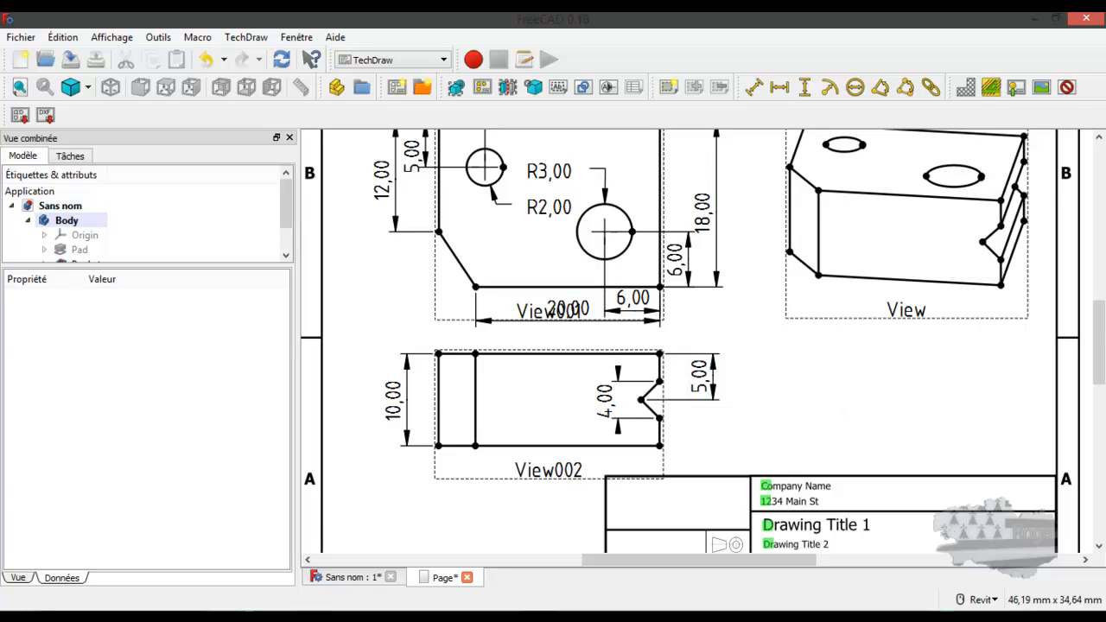
{"action": "left_click", "coordinate": [1066, 88]}
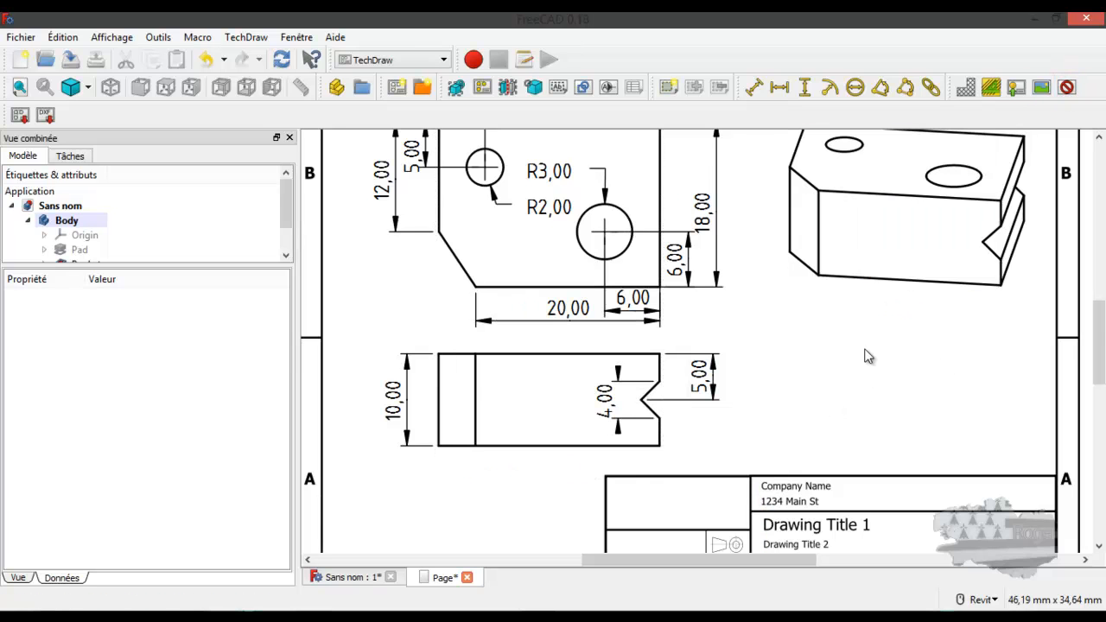
Examine the front face, top face and lower front edge of the pictorial view, with the view frames switched on and off
{"action": "scroll", "coordinate": [835, 342], "scroll_direction": "down", "scroll_amount": 2}
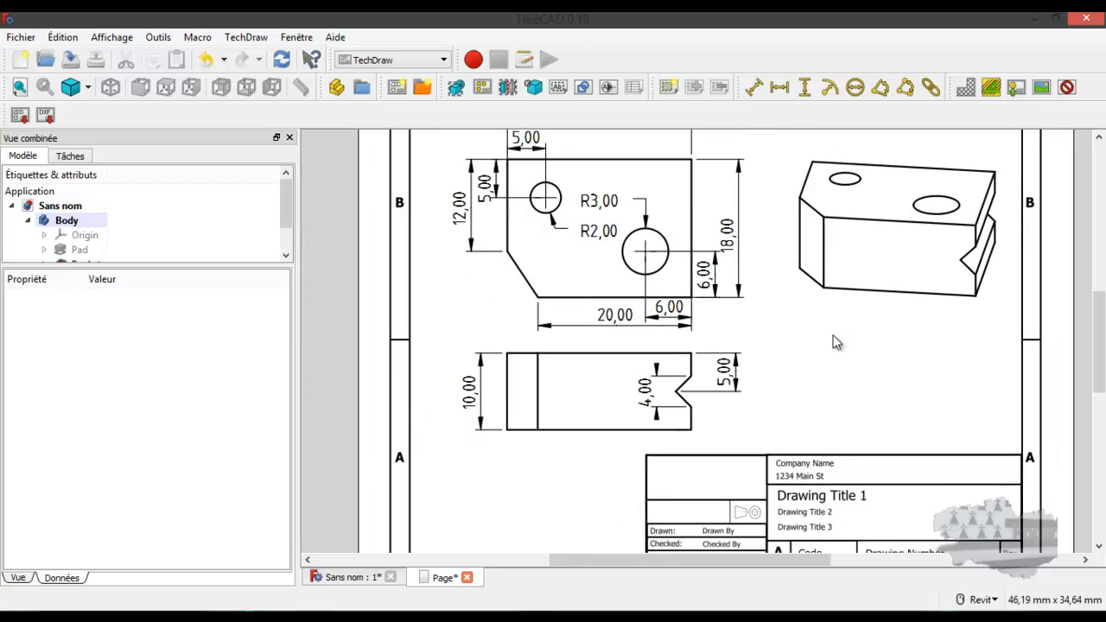
{"action": "scroll", "coordinate": [826, 318], "scroll_direction": "up", "scroll_amount": 1}
{"action": "scroll", "coordinate": [827, 318], "scroll_direction": "down", "scroll_amount": 1}
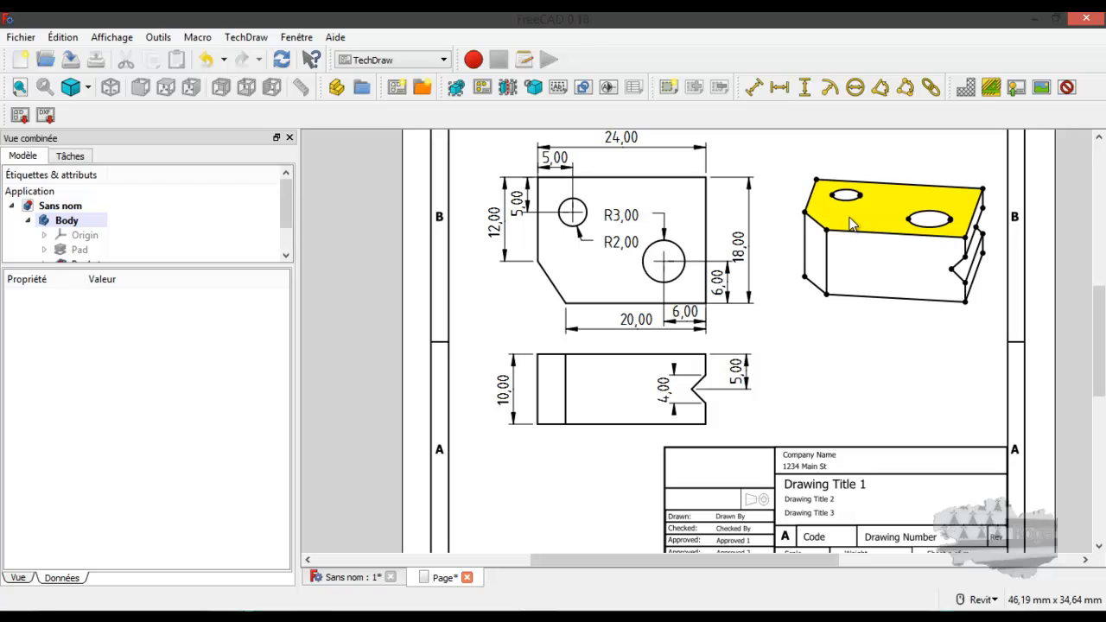
{"action": "left_click", "coordinate": [870, 281]}
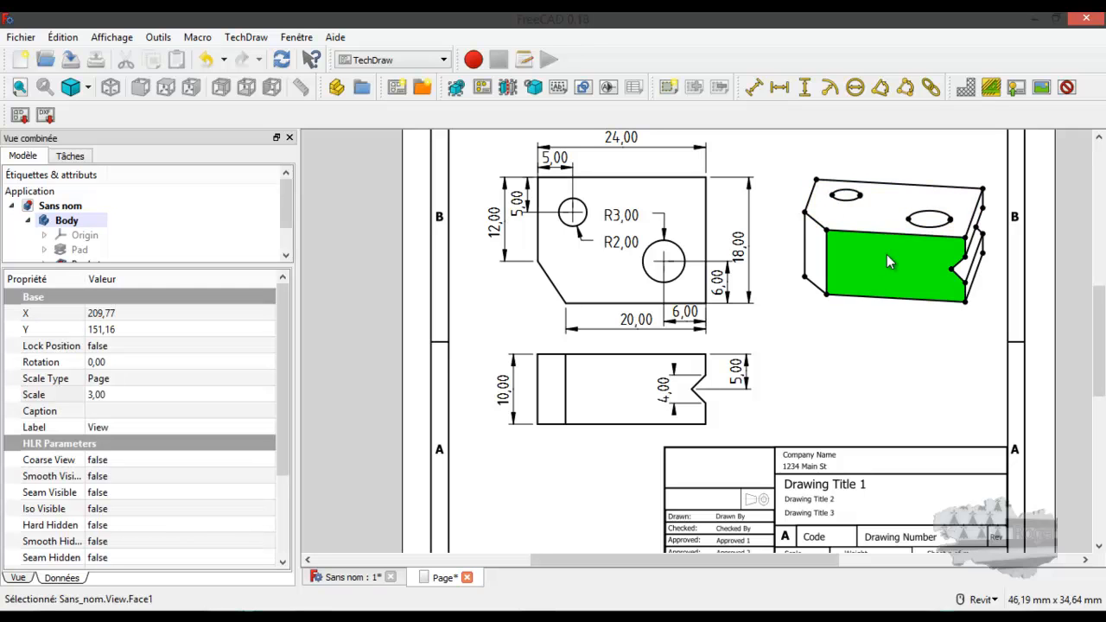
{"action": "left_click", "coordinate": [882, 227]}
{"action": "left_click", "coordinate": [1067, 89]}
{"action": "left_click", "coordinate": [1068, 88]}
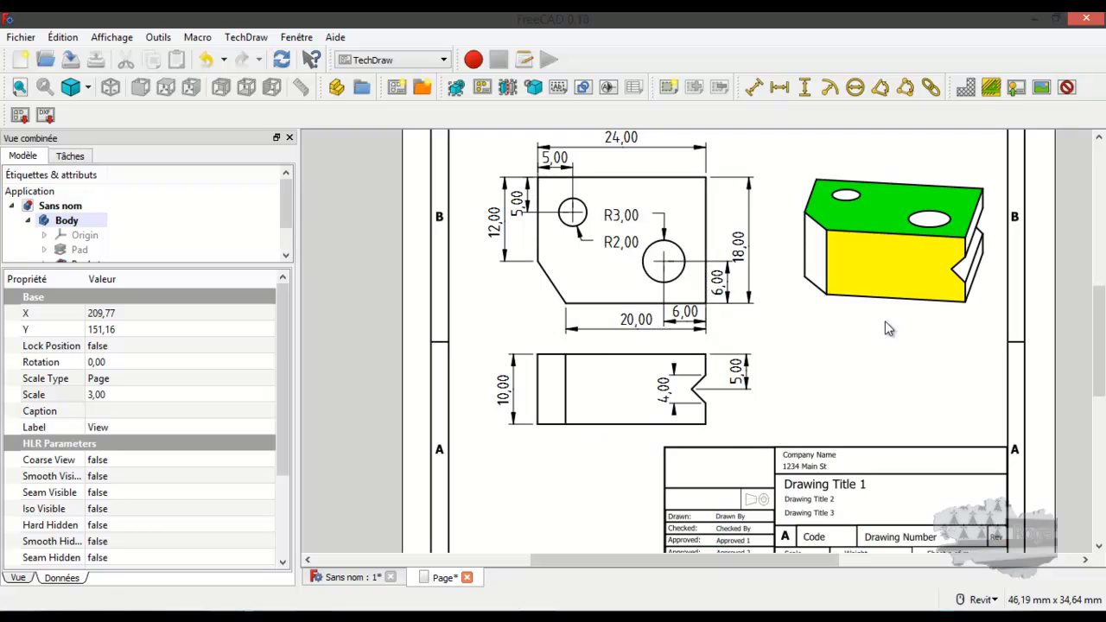
{"action": "left_click", "coordinate": [853, 372]}
{"action": "left_click", "coordinate": [873, 298]}
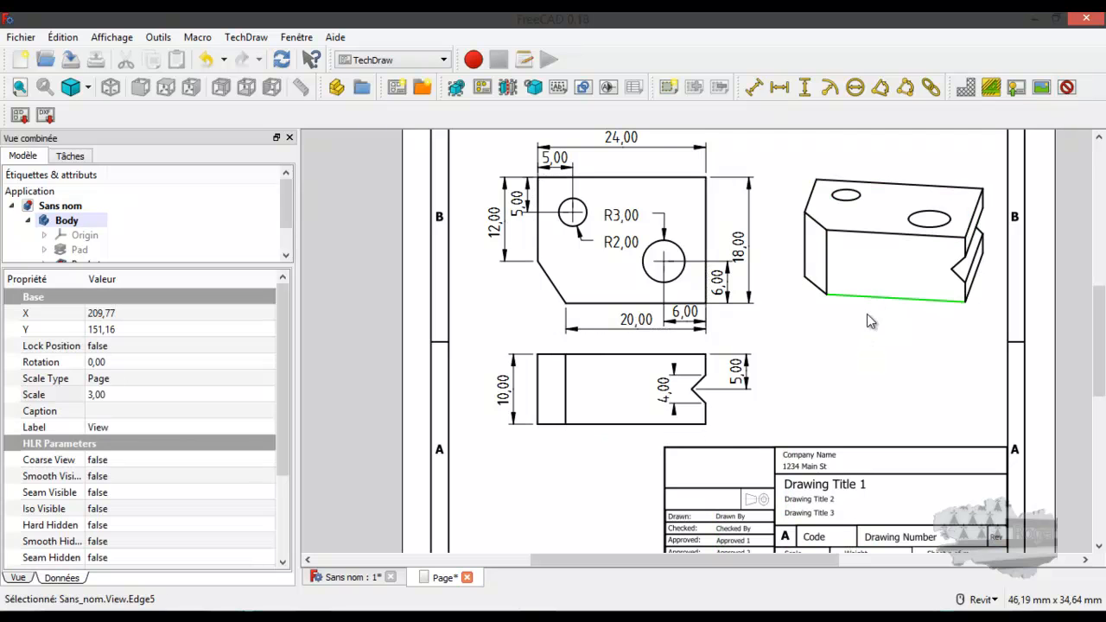
{"action": "left_click", "coordinate": [854, 353]}
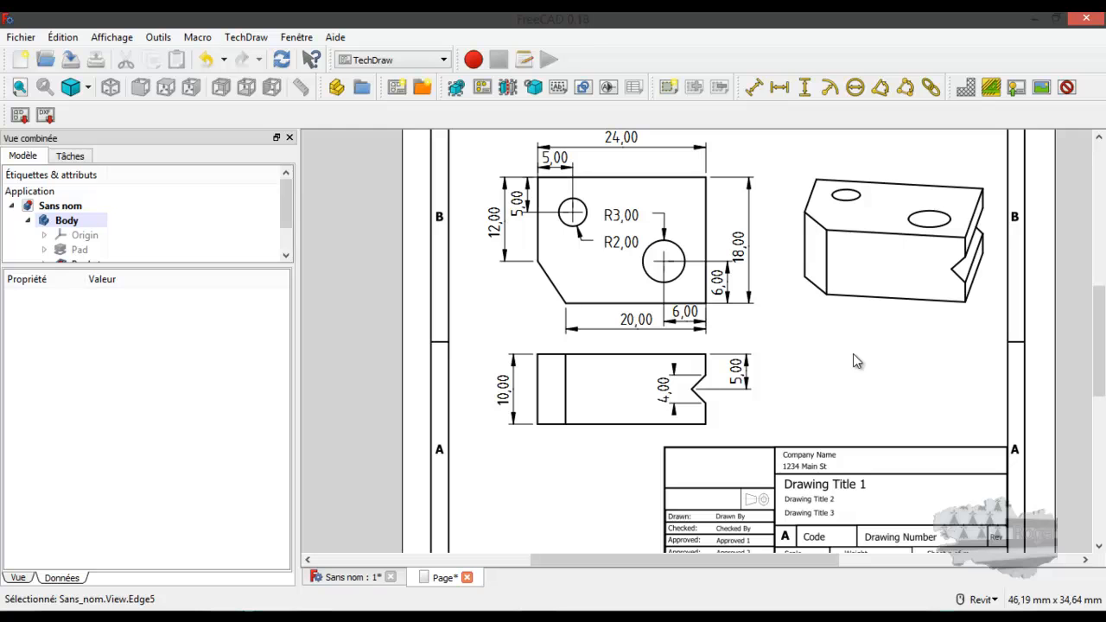
Try to export the drawing with no object selected
{"action": "left_click", "coordinate": [21, 38]}
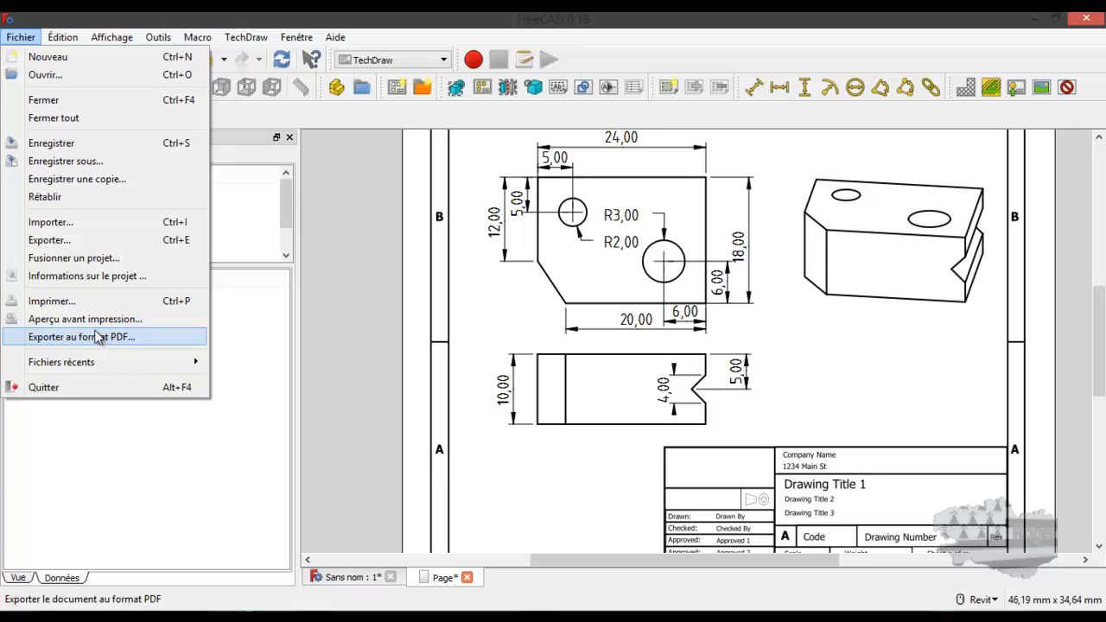
{"action": "left_click", "coordinate": [62, 241]}
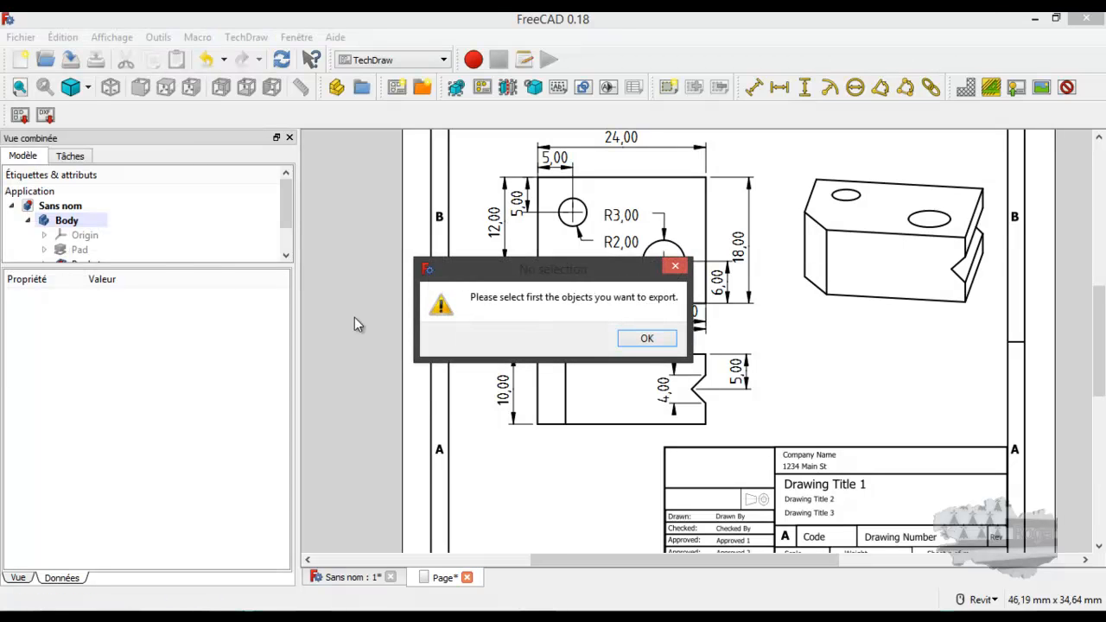
{"action": "left_click", "coordinate": [640, 340]}
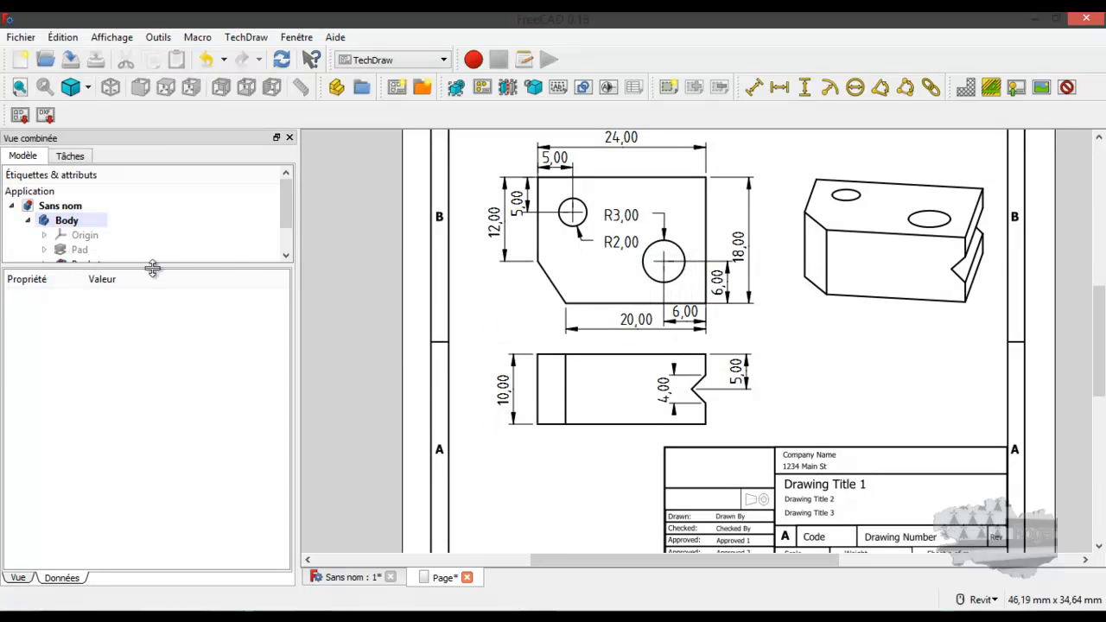
Select the drawing page, examine the file formats offered for exporting it, and leave the export without saving
{"action": "scroll", "coordinate": [153, 247], "scroll_direction": "down", "scroll_amount": 1}
{"action": "left_click", "coordinate": [68, 252]}
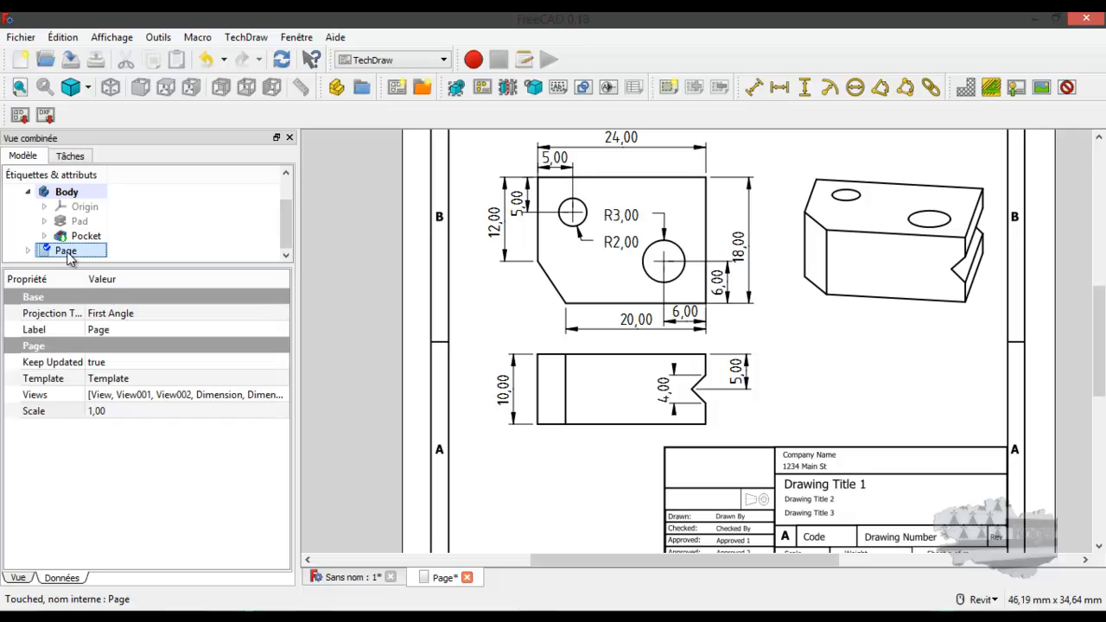
{"action": "left_click", "coordinate": [19, 39]}
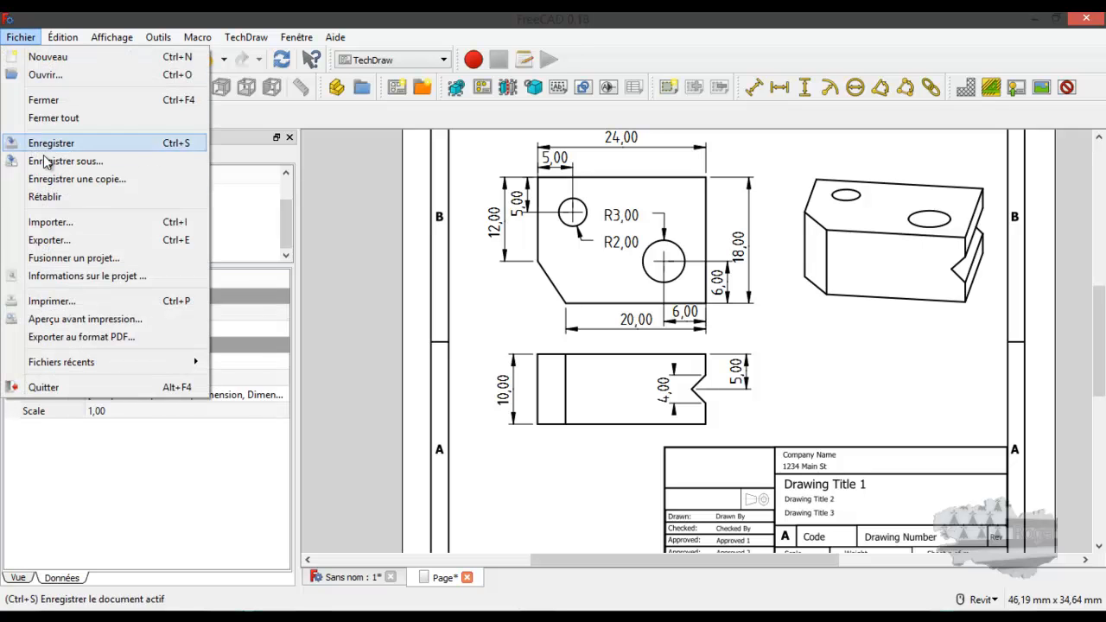
{"action": "left_click", "coordinate": [57, 240]}
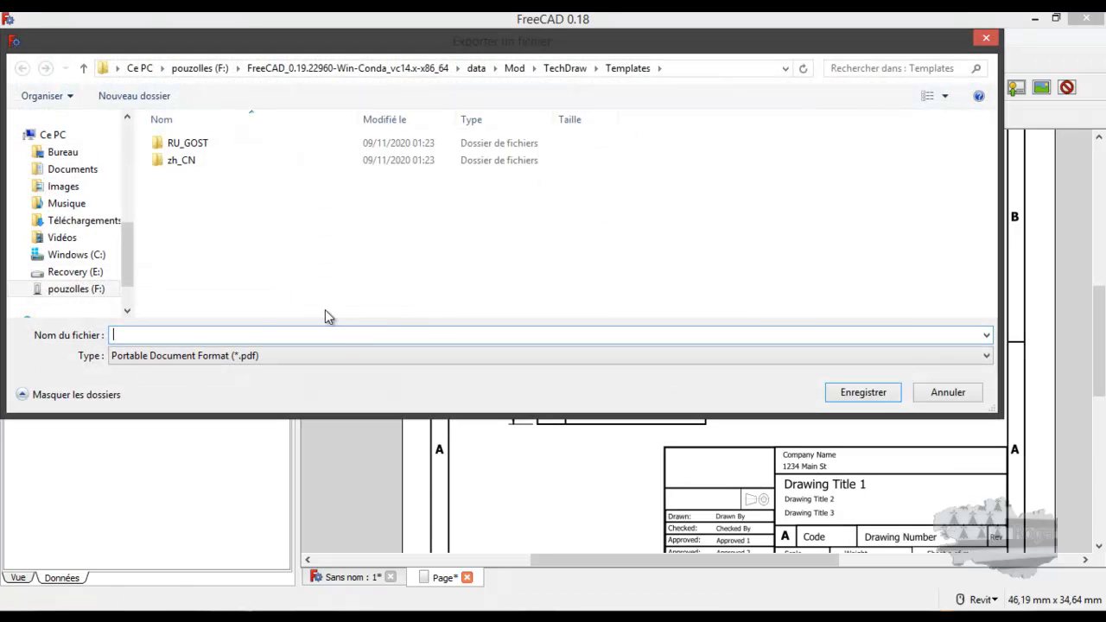
{"action": "left_click", "coordinate": [248, 358]}
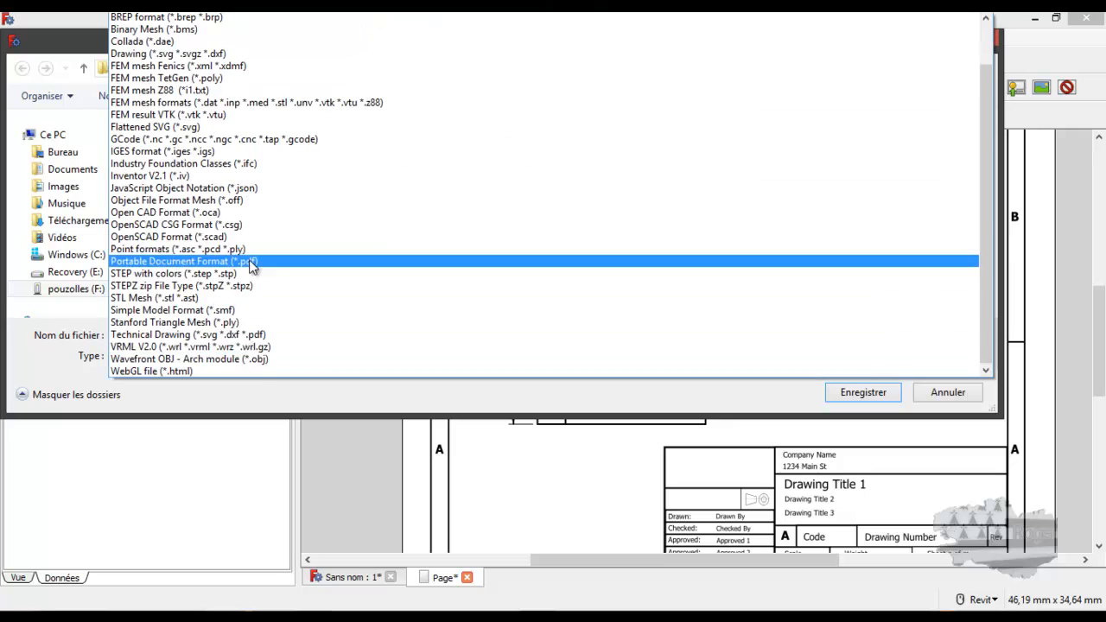
{"action": "scroll", "coordinate": [259, 223], "scroll_direction": "up", "scroll_amount": 2}
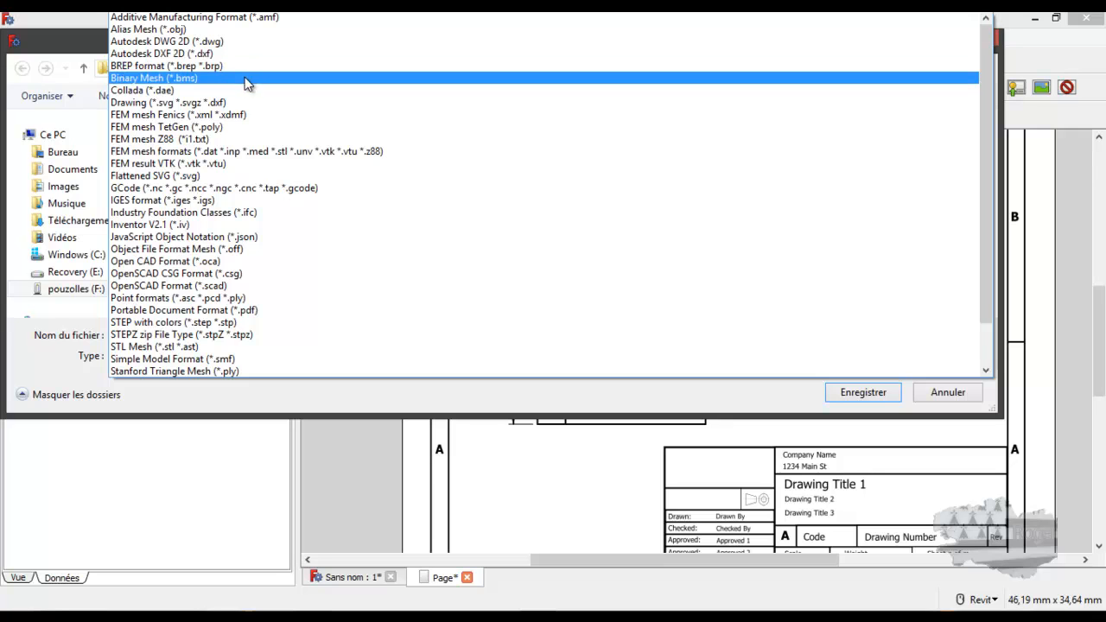
{"action": "scroll", "coordinate": [285, 165], "scroll_direction": "down", "scroll_amount": 1}
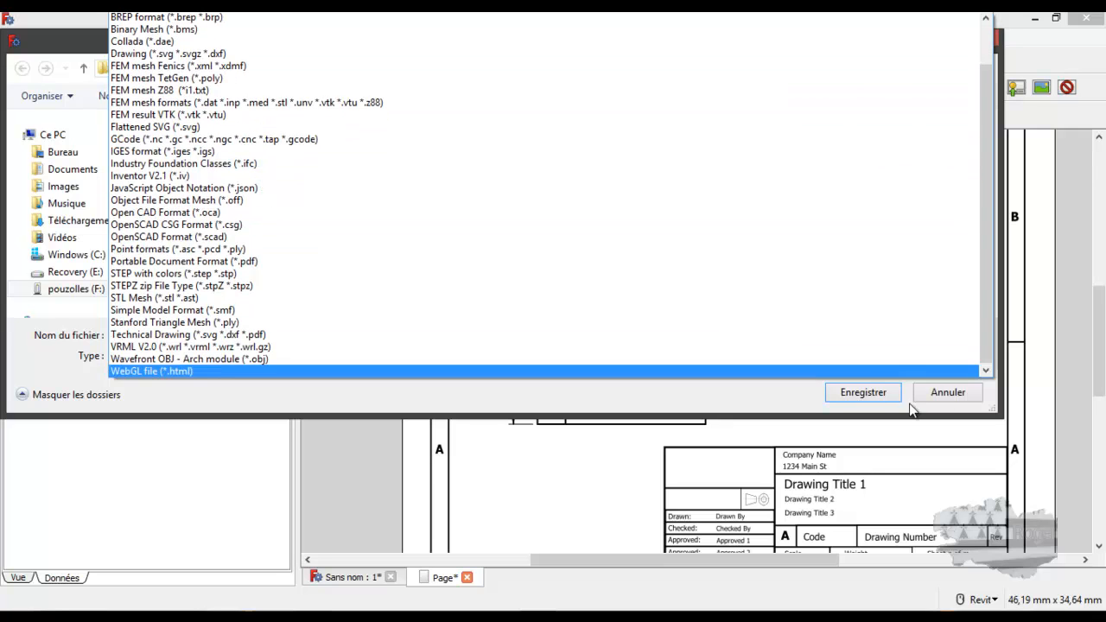
{"action": "left_click", "coordinate": [953, 393]}
{"action": "left_click", "coordinate": [953, 392]}
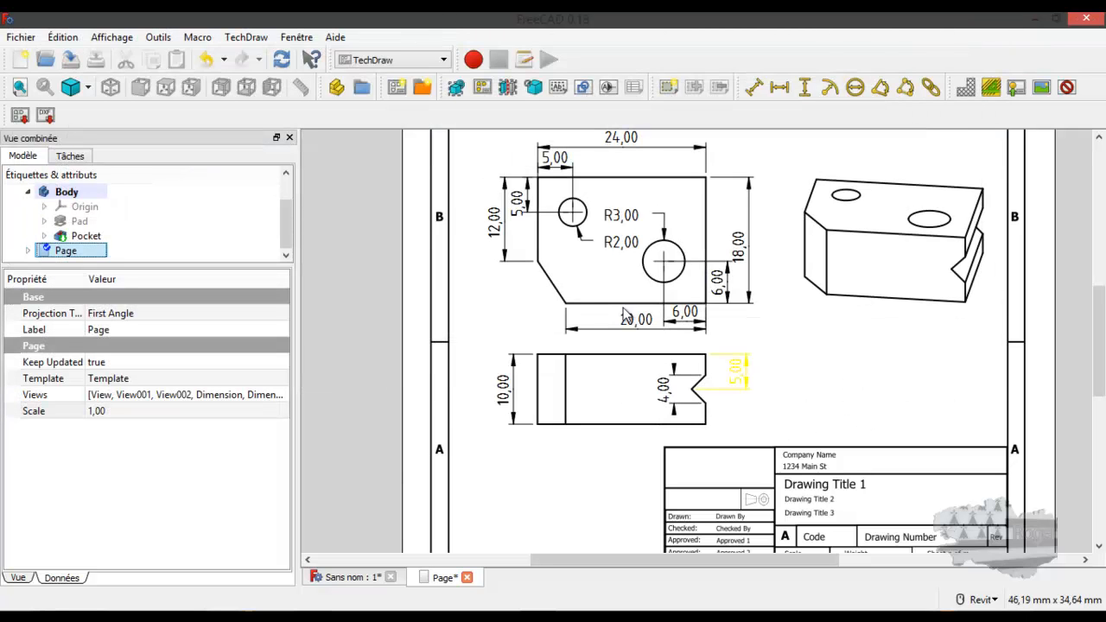
{"action": "left_click", "coordinate": [22, 37]}
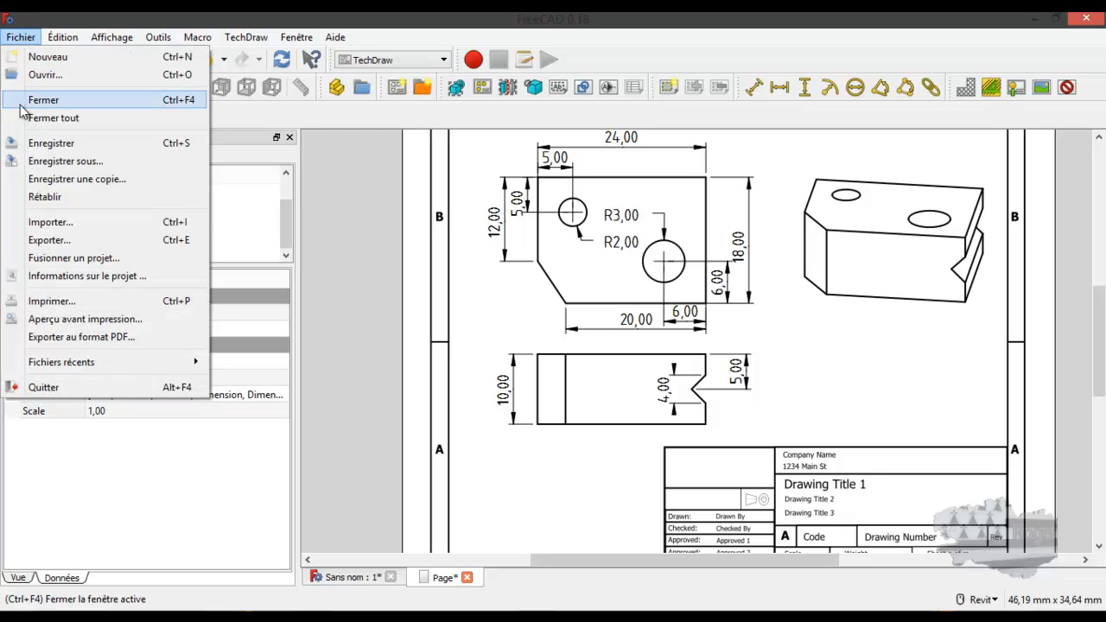
{"action": "left_click", "coordinate": [50, 161]}
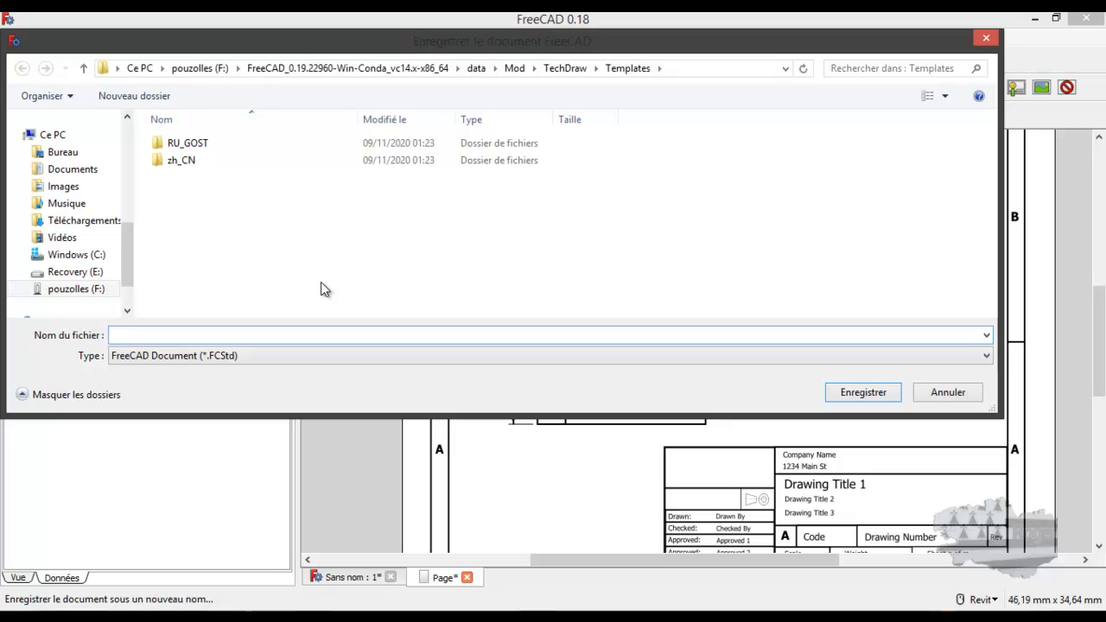
{"action": "left_click", "coordinate": [985, 39]}
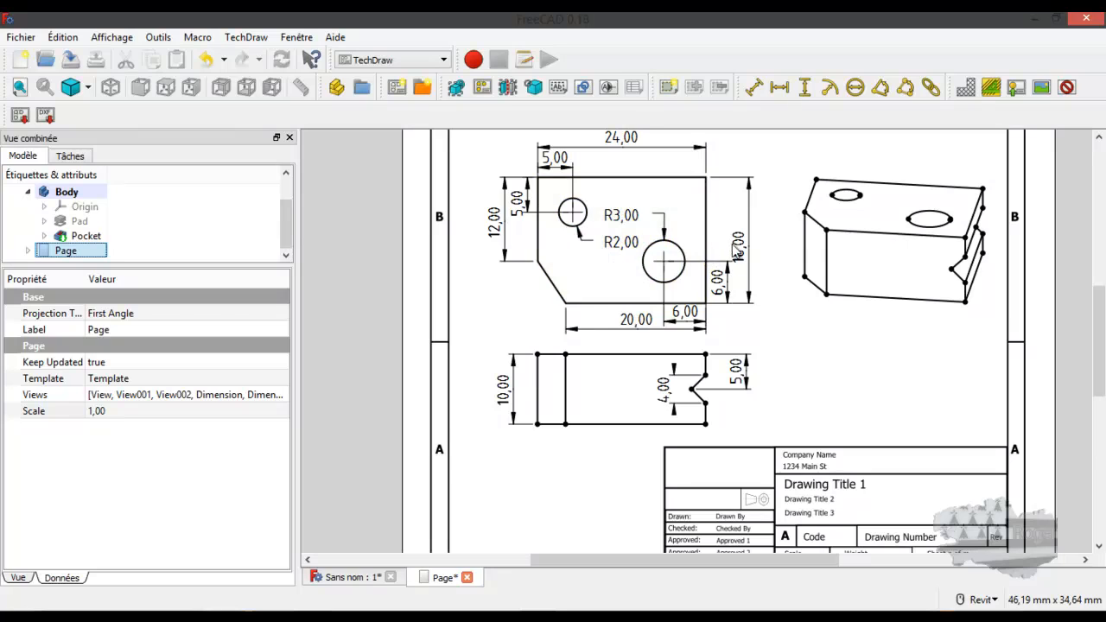
In the pad's sketch, set the plate's overall horizontal length to 25 mm
{"action": "left_click", "coordinate": [618, 144]}
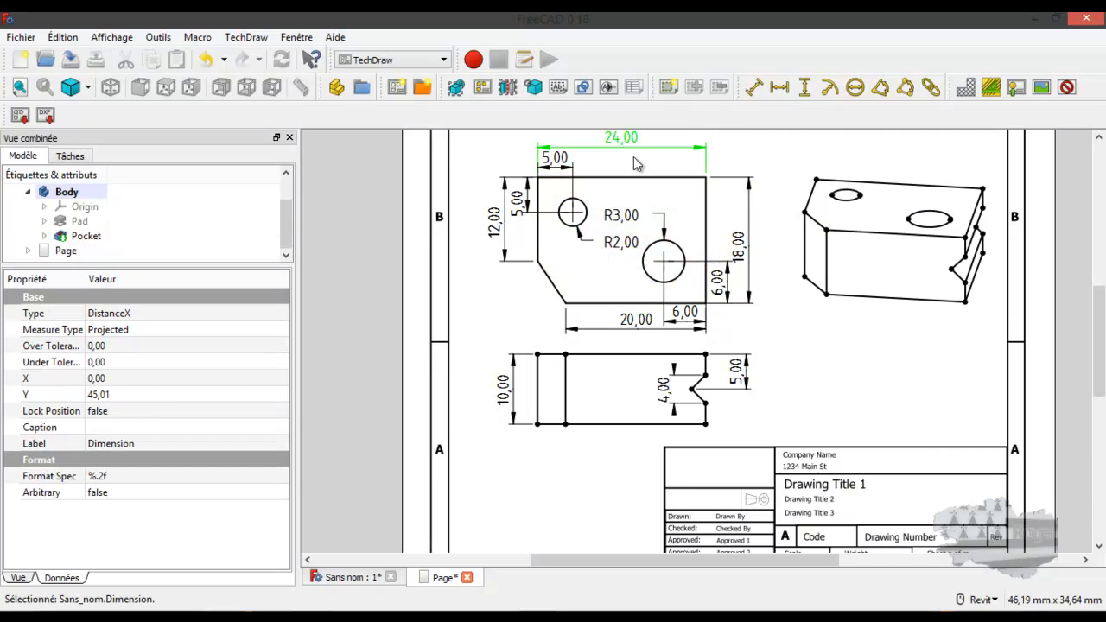
{"action": "left_click", "coordinate": [346, 577]}
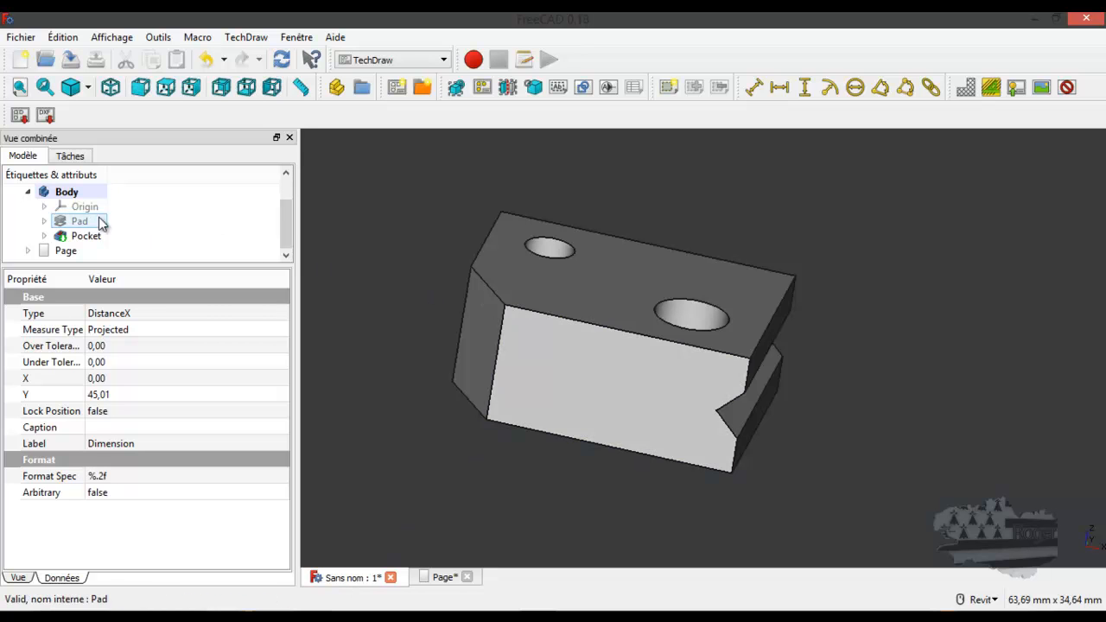
{"action": "left_click", "coordinate": [44, 221]}
{"action": "double_click", "coordinate": [98, 237]}
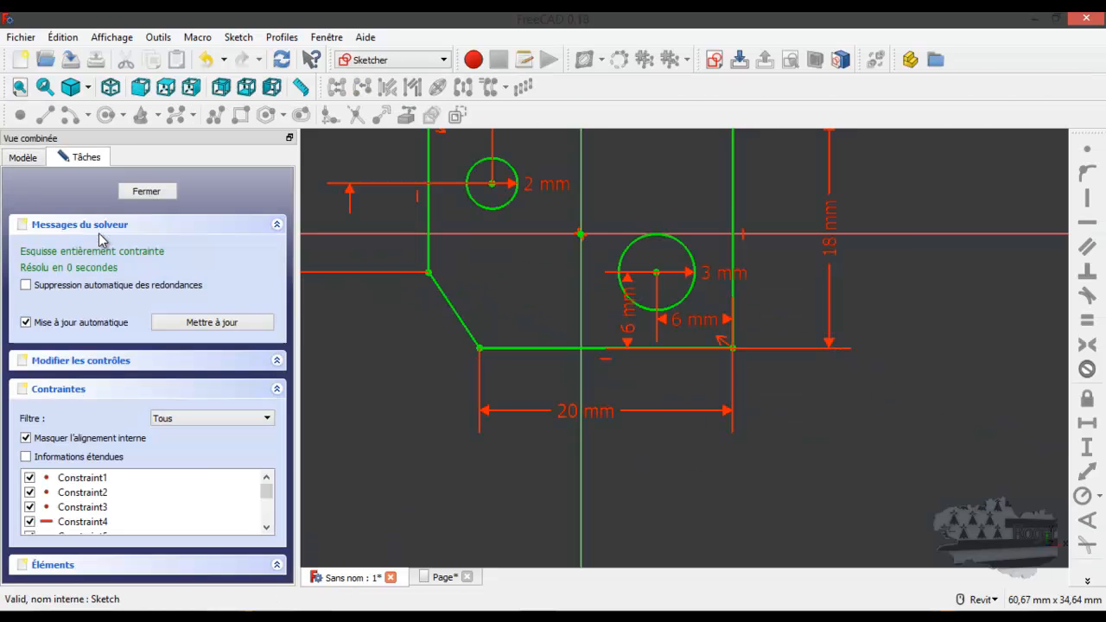
{"action": "scroll", "coordinate": [546, 346], "scroll_direction": "down", "scroll_amount": 5}
{"action": "scroll", "coordinate": [566, 297], "scroll_direction": "up", "scroll_amount": 8}
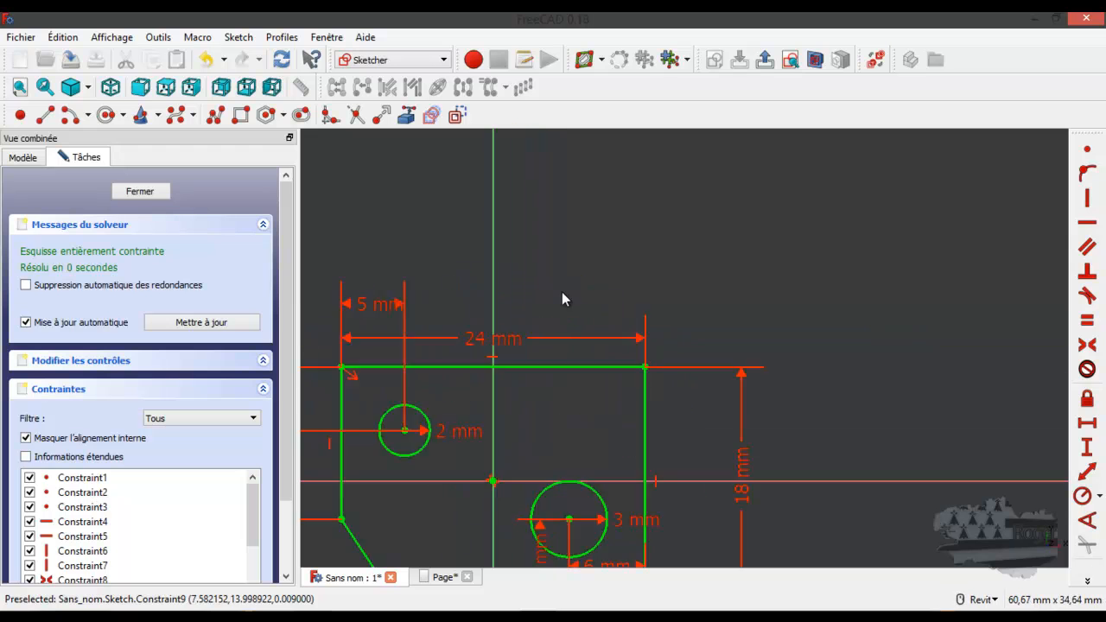
{"action": "scroll", "coordinate": [537, 344], "scroll_direction": "down", "scroll_amount": 3}
{"action": "double_click", "coordinate": [492, 356]}
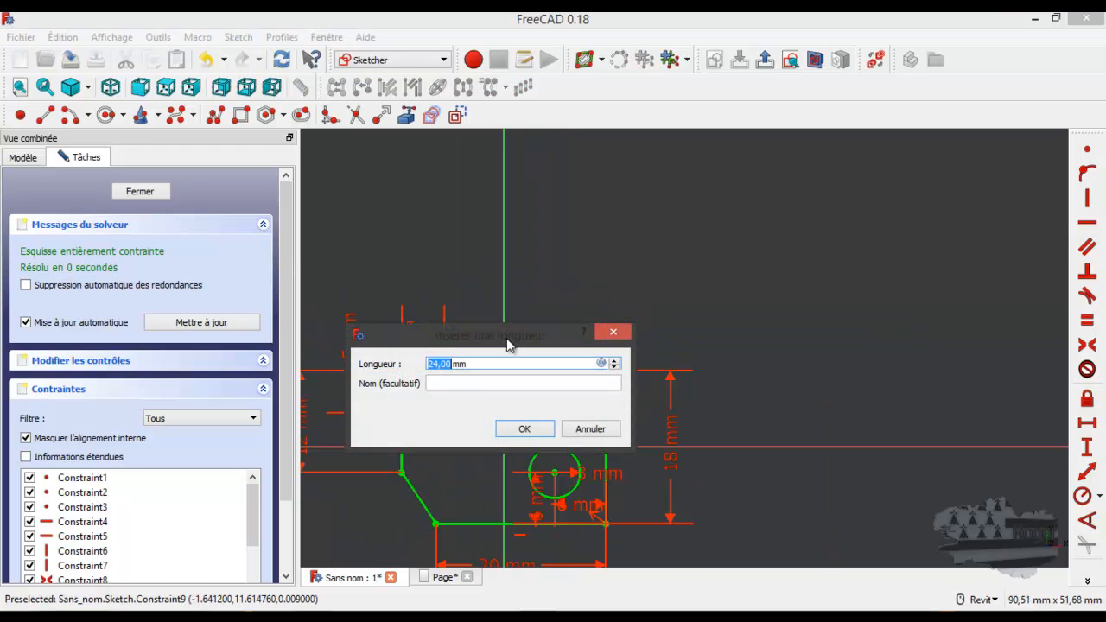
{"action": "type", "text": "25"}
{"action": "left_click", "coordinate": [523, 429]}
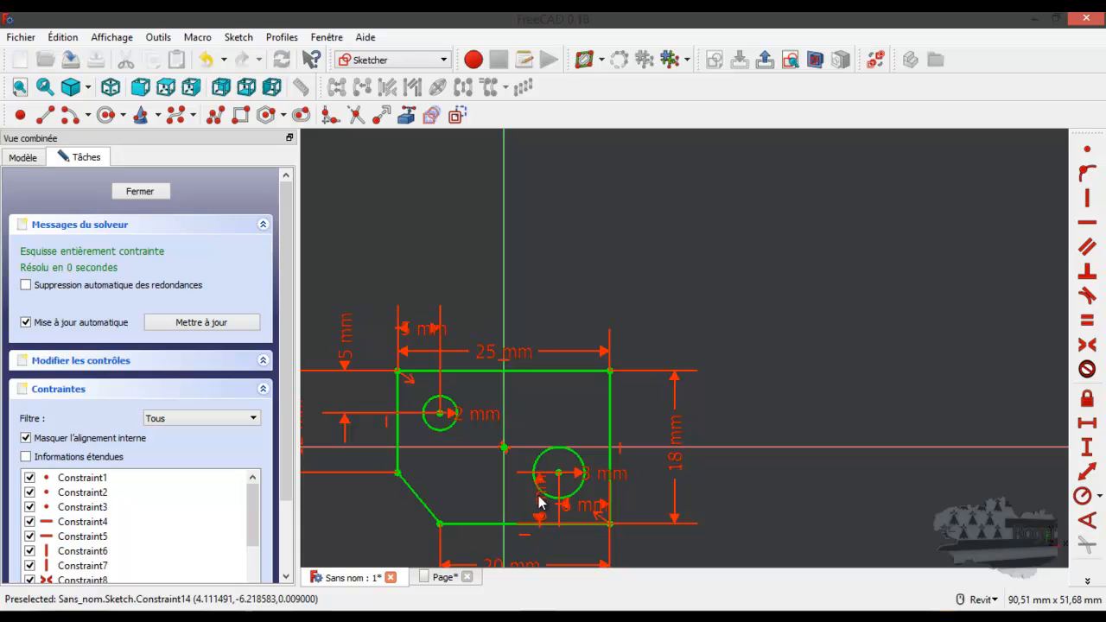
Move the larger hole's radius and two position dimensions clear of the hole, close the sketch, and show the drawing page
{"action": "left_click_drag", "start_coordinate": [540, 506], "coordinate": [534, 418]}
{"action": "left_click_drag", "start_coordinate": [609, 483], "coordinate": [637, 482]}
{"action": "left_click_drag", "start_coordinate": [584, 511], "coordinate": [595, 418]}
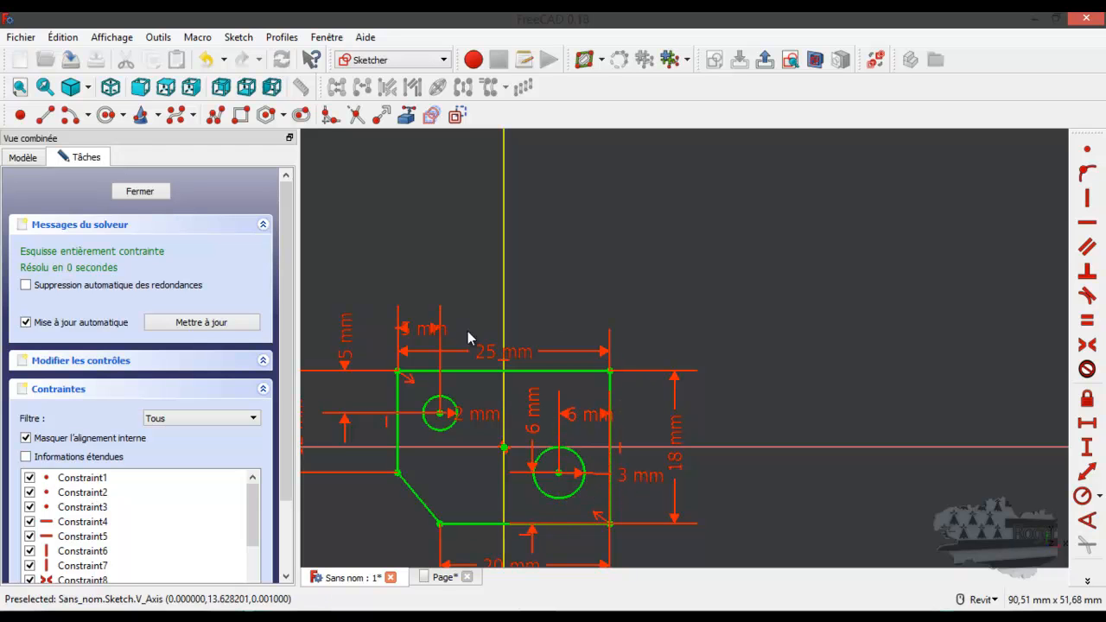
{"action": "left_click", "coordinate": [139, 194]}
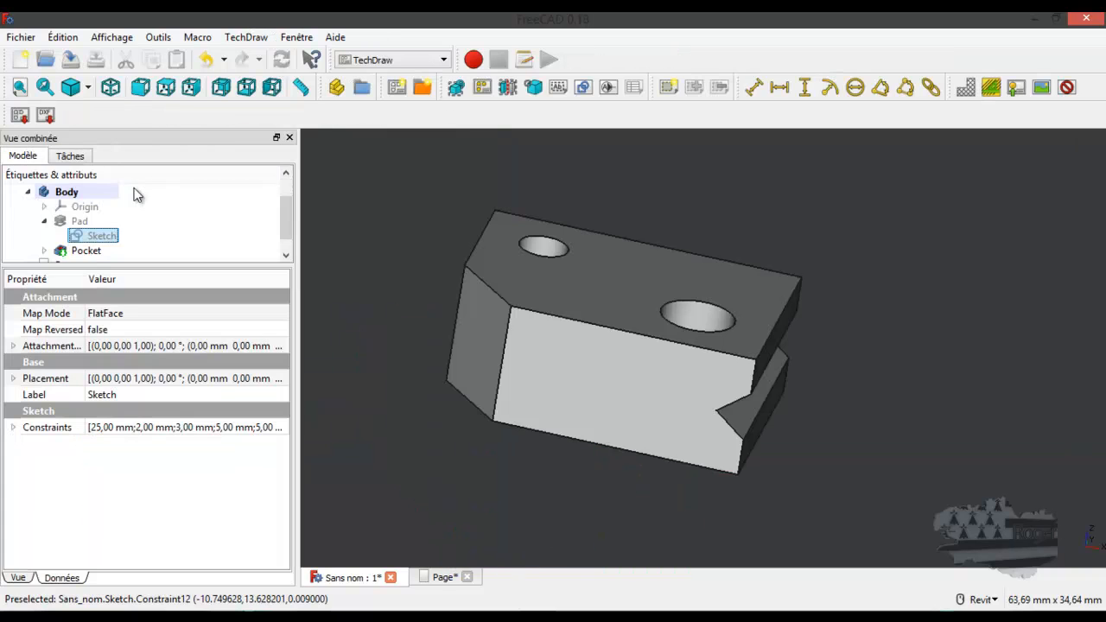
{"action": "left_click", "coordinate": [444, 578]}
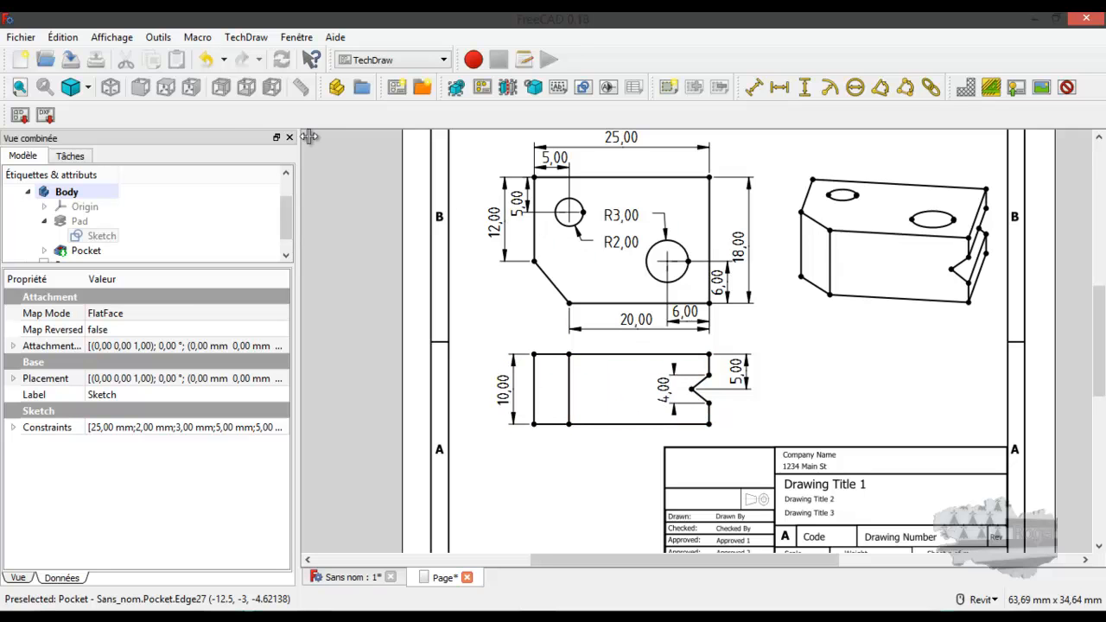
Return to the 3D model and examine the pocket's parameters and its triangular groove sketch without changing them
{"action": "left_click", "coordinate": [344, 577]}
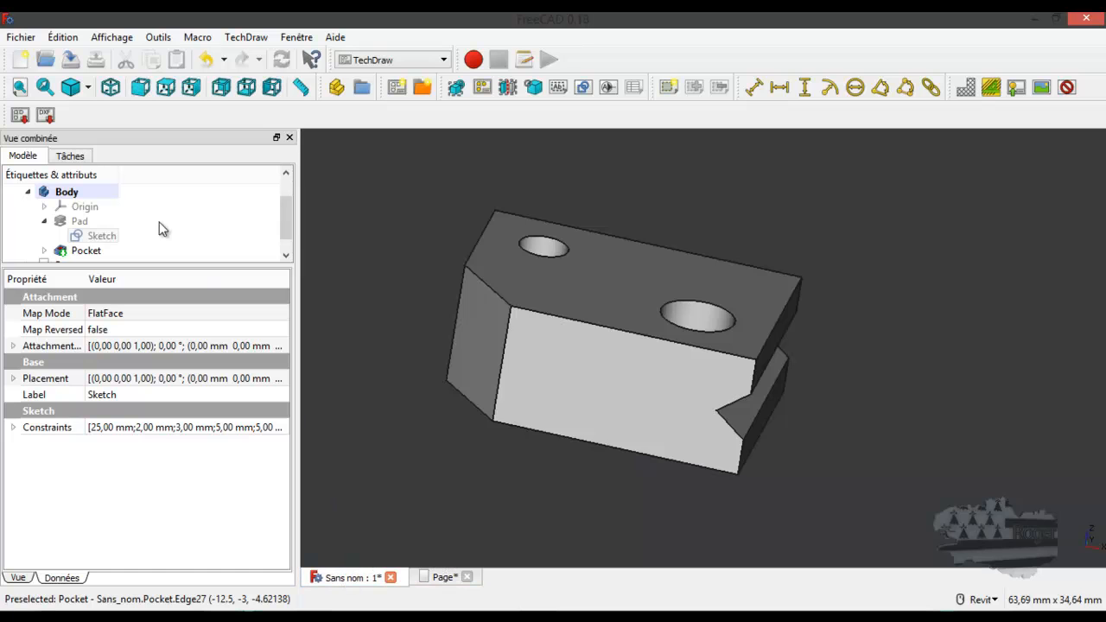
{"action": "double_click", "coordinate": [86, 250]}
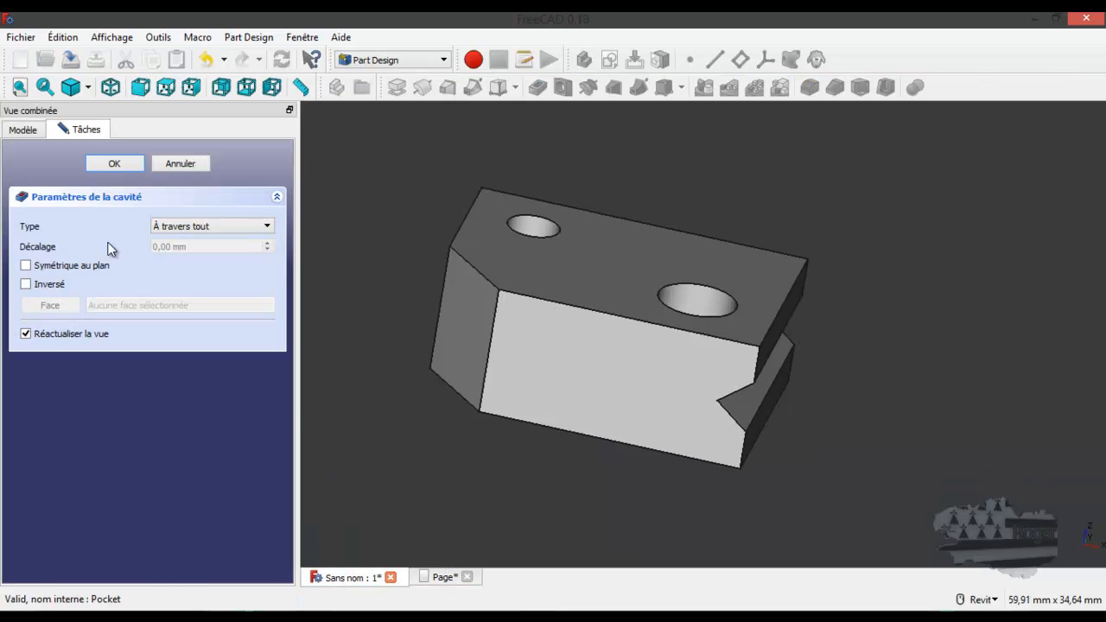
{"action": "left_click", "coordinate": [178, 164]}
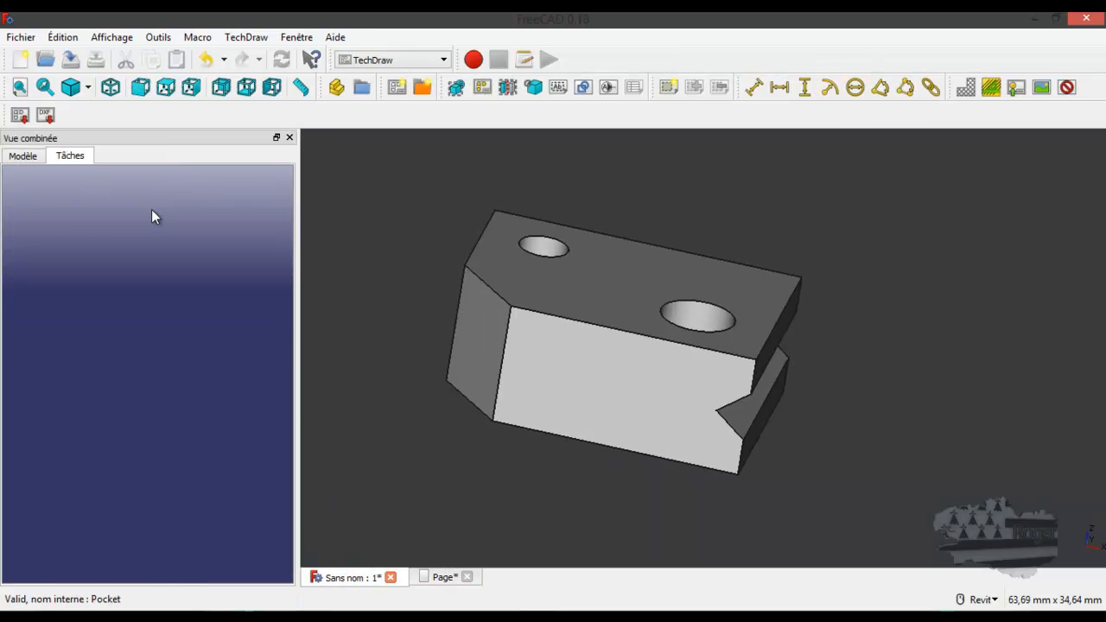
{"action": "left_click", "coordinate": [28, 157]}
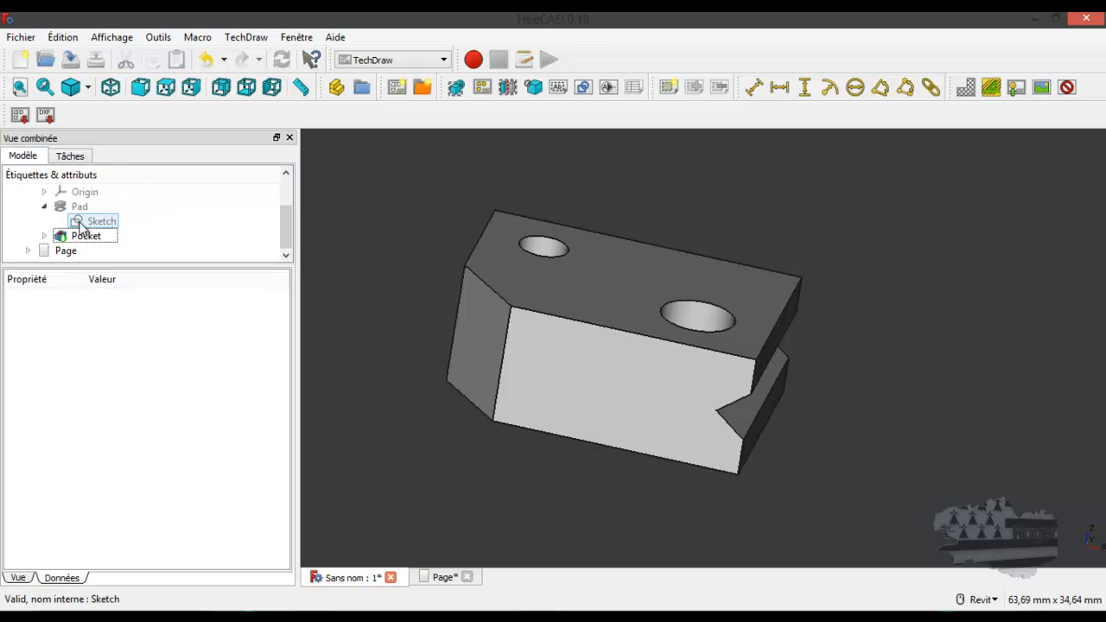
{"action": "left_click", "coordinate": [45, 237]}
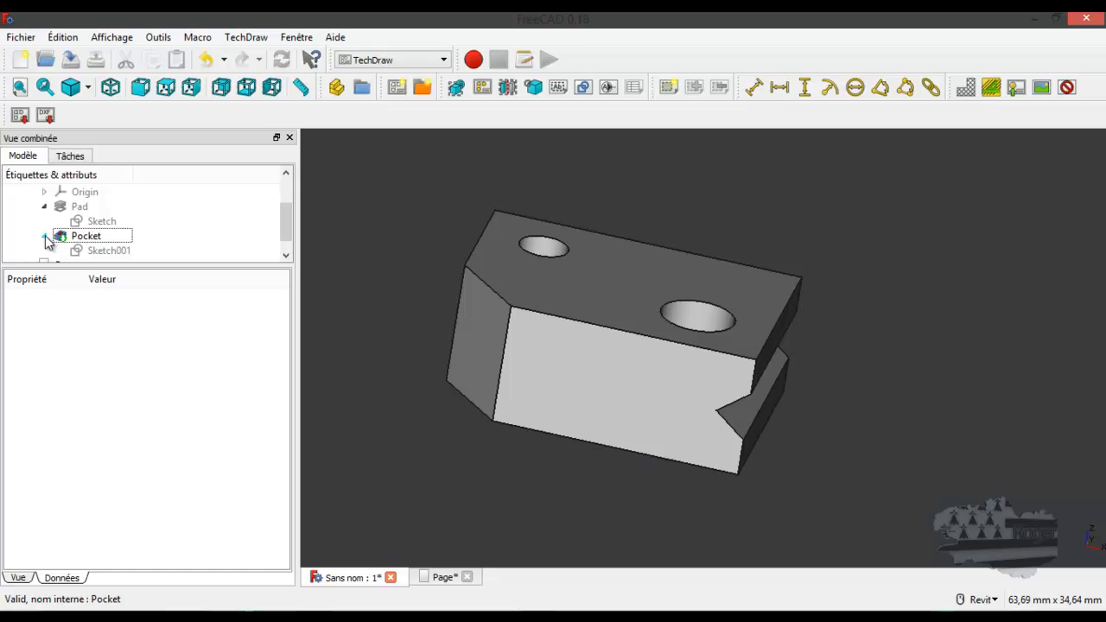
{"action": "double_click", "coordinate": [97, 251]}
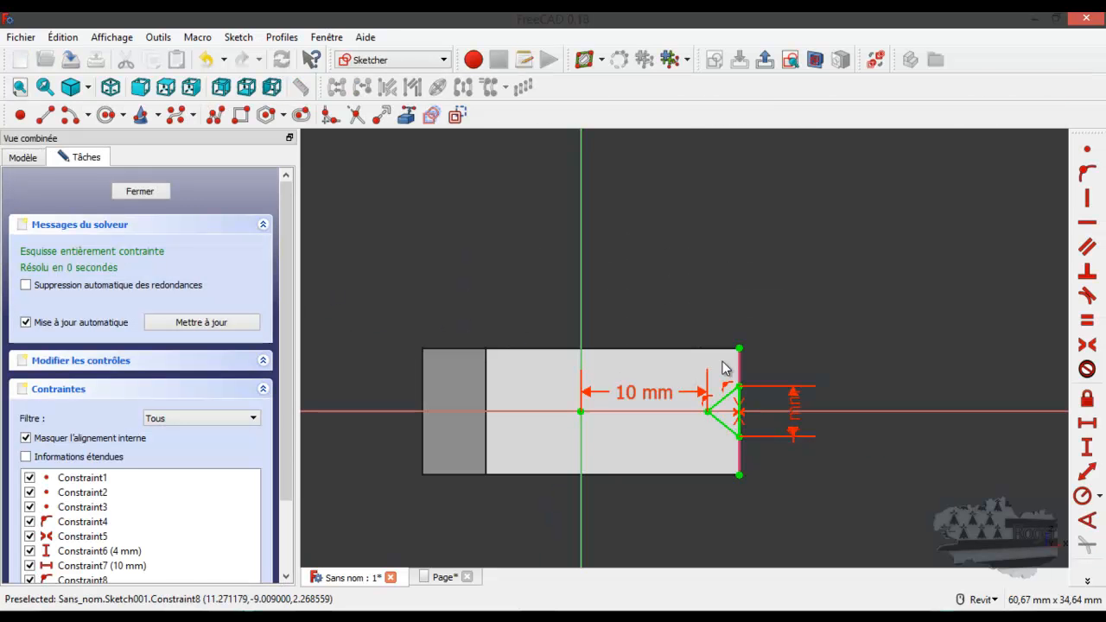
{"action": "left_click", "coordinate": [140, 191]}
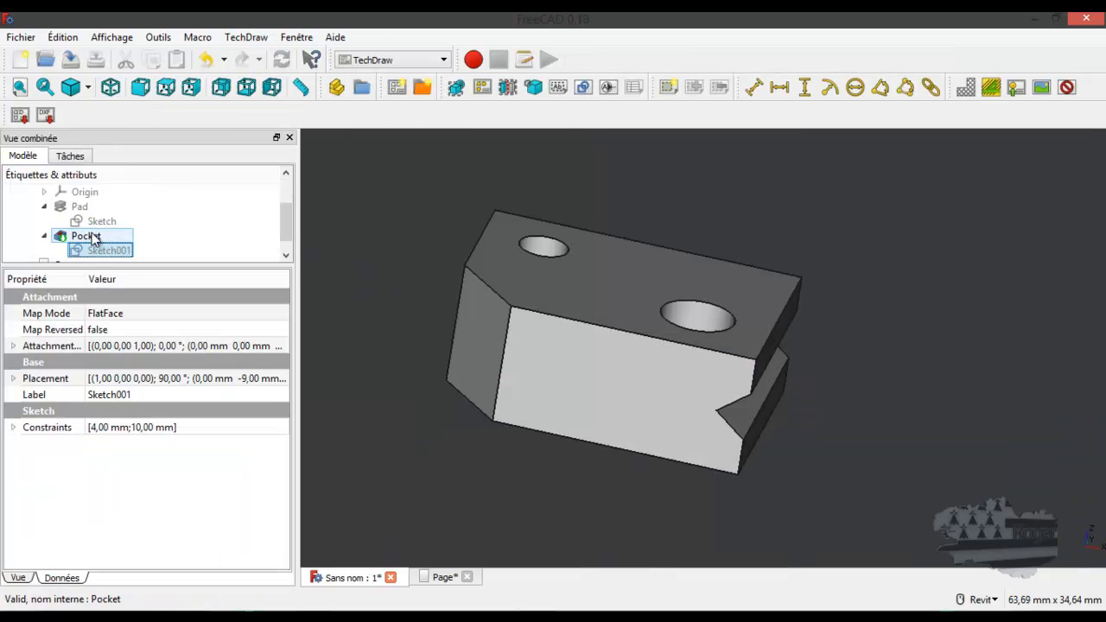
Set the pad's length to 15 mm and show the drawing page
{"action": "double_click", "coordinate": [81, 208]}
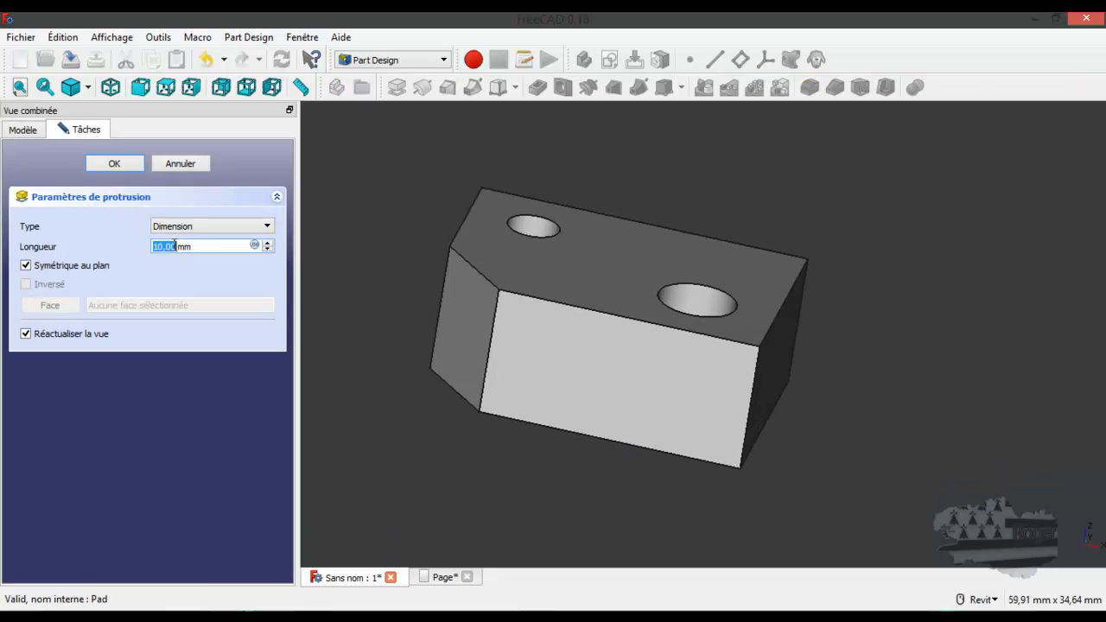
{"action": "type", "text": "15"}
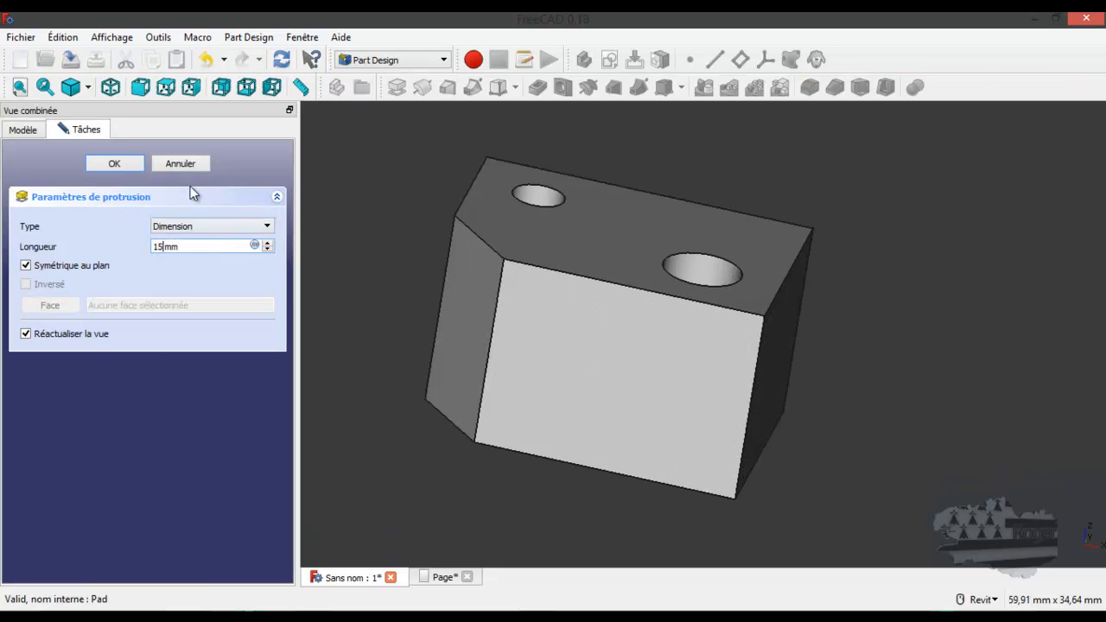
{"action": "left_click", "coordinate": [115, 164]}
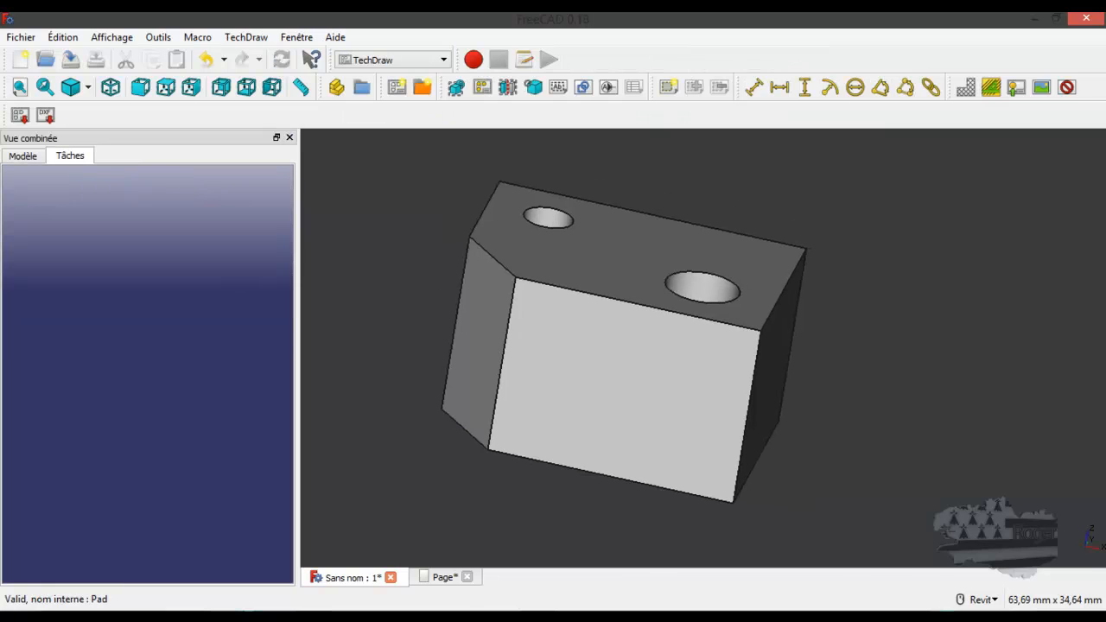
{"action": "left_click", "coordinate": [444, 576]}
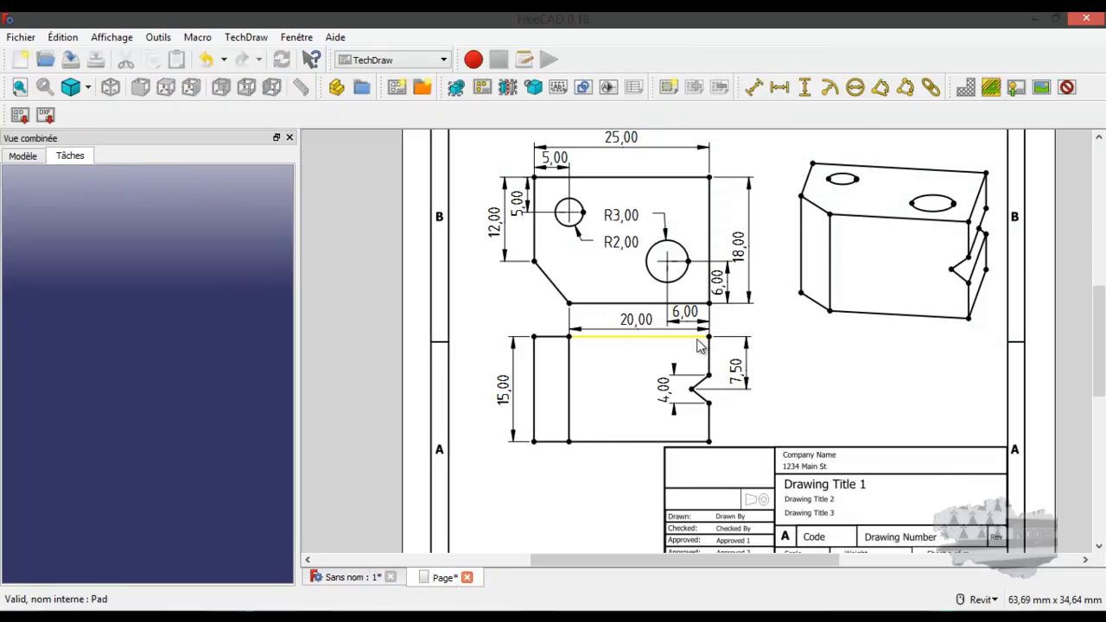